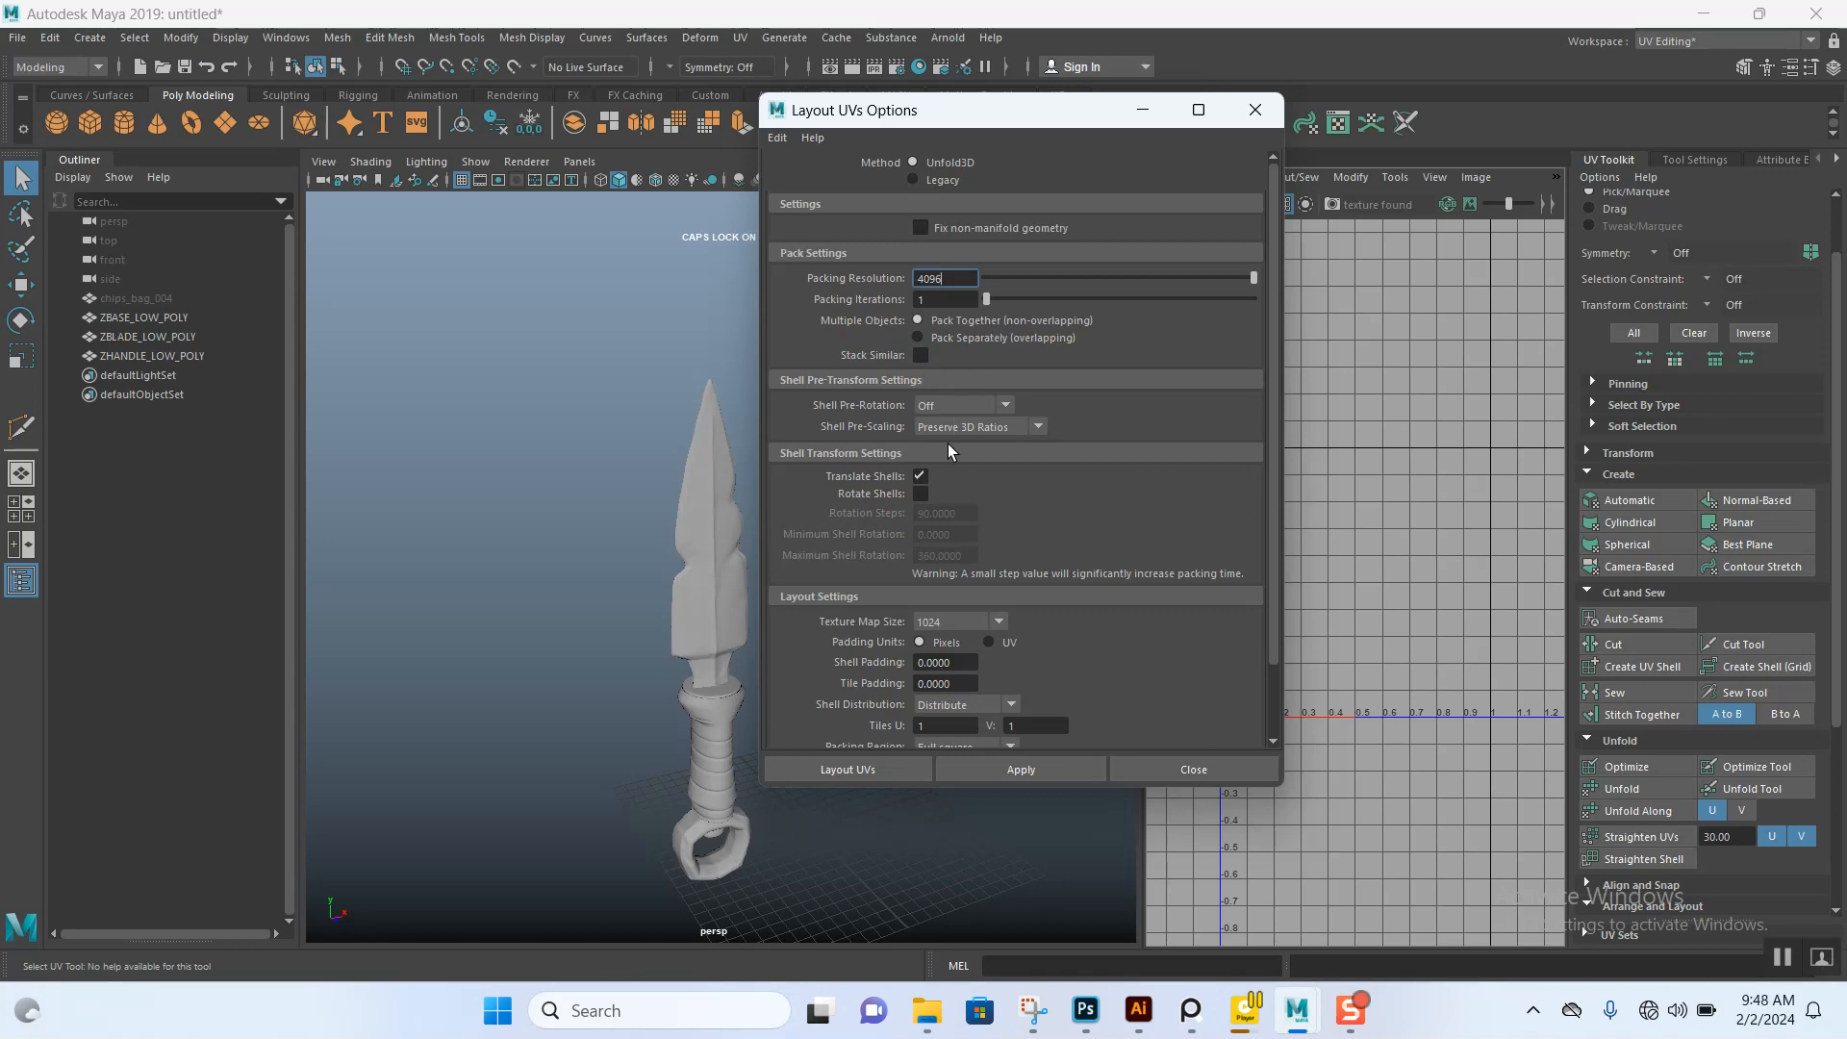
- Set the layout's texture map size to 4096 and the shell padding to 20 pixels
click(962, 626)
click(943, 643)
scroll(995, 649, down, 2)
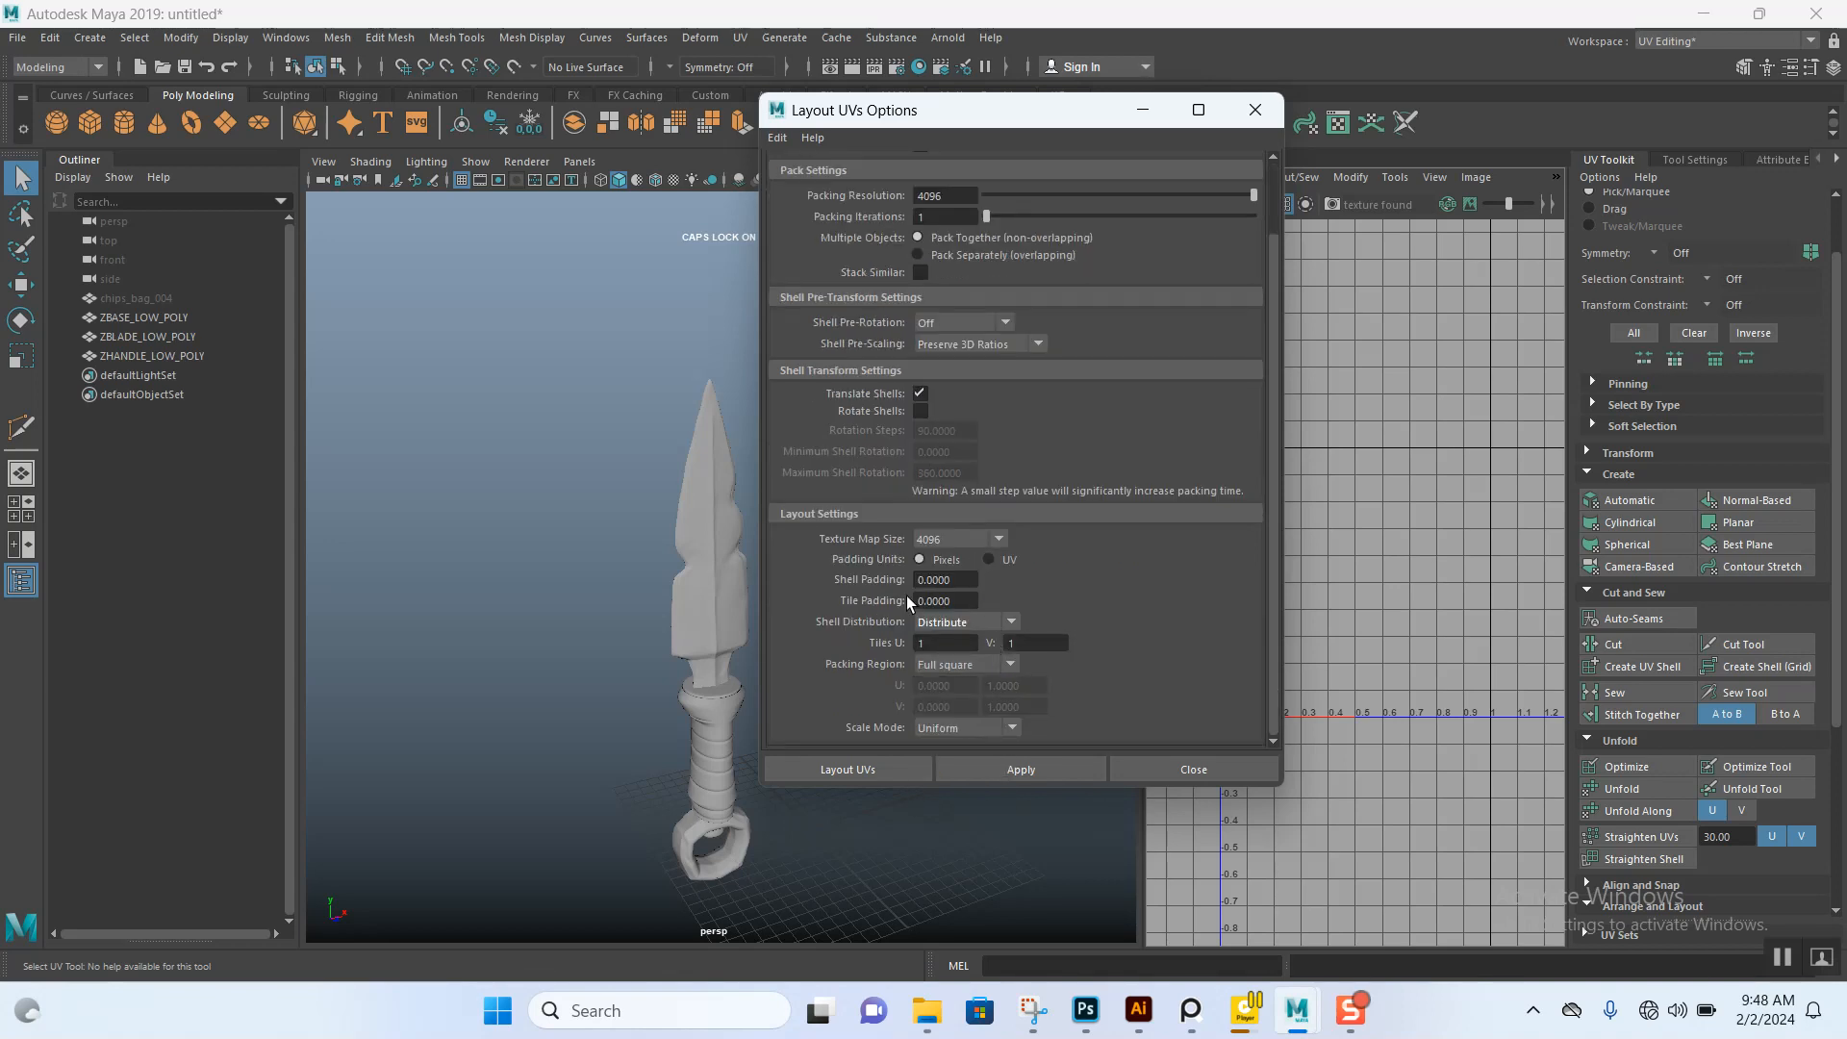
drag(951, 584, 882, 583)
text(10)
double_click(942, 583)
key(Tab)
drag(1037, 122, 763, 110)
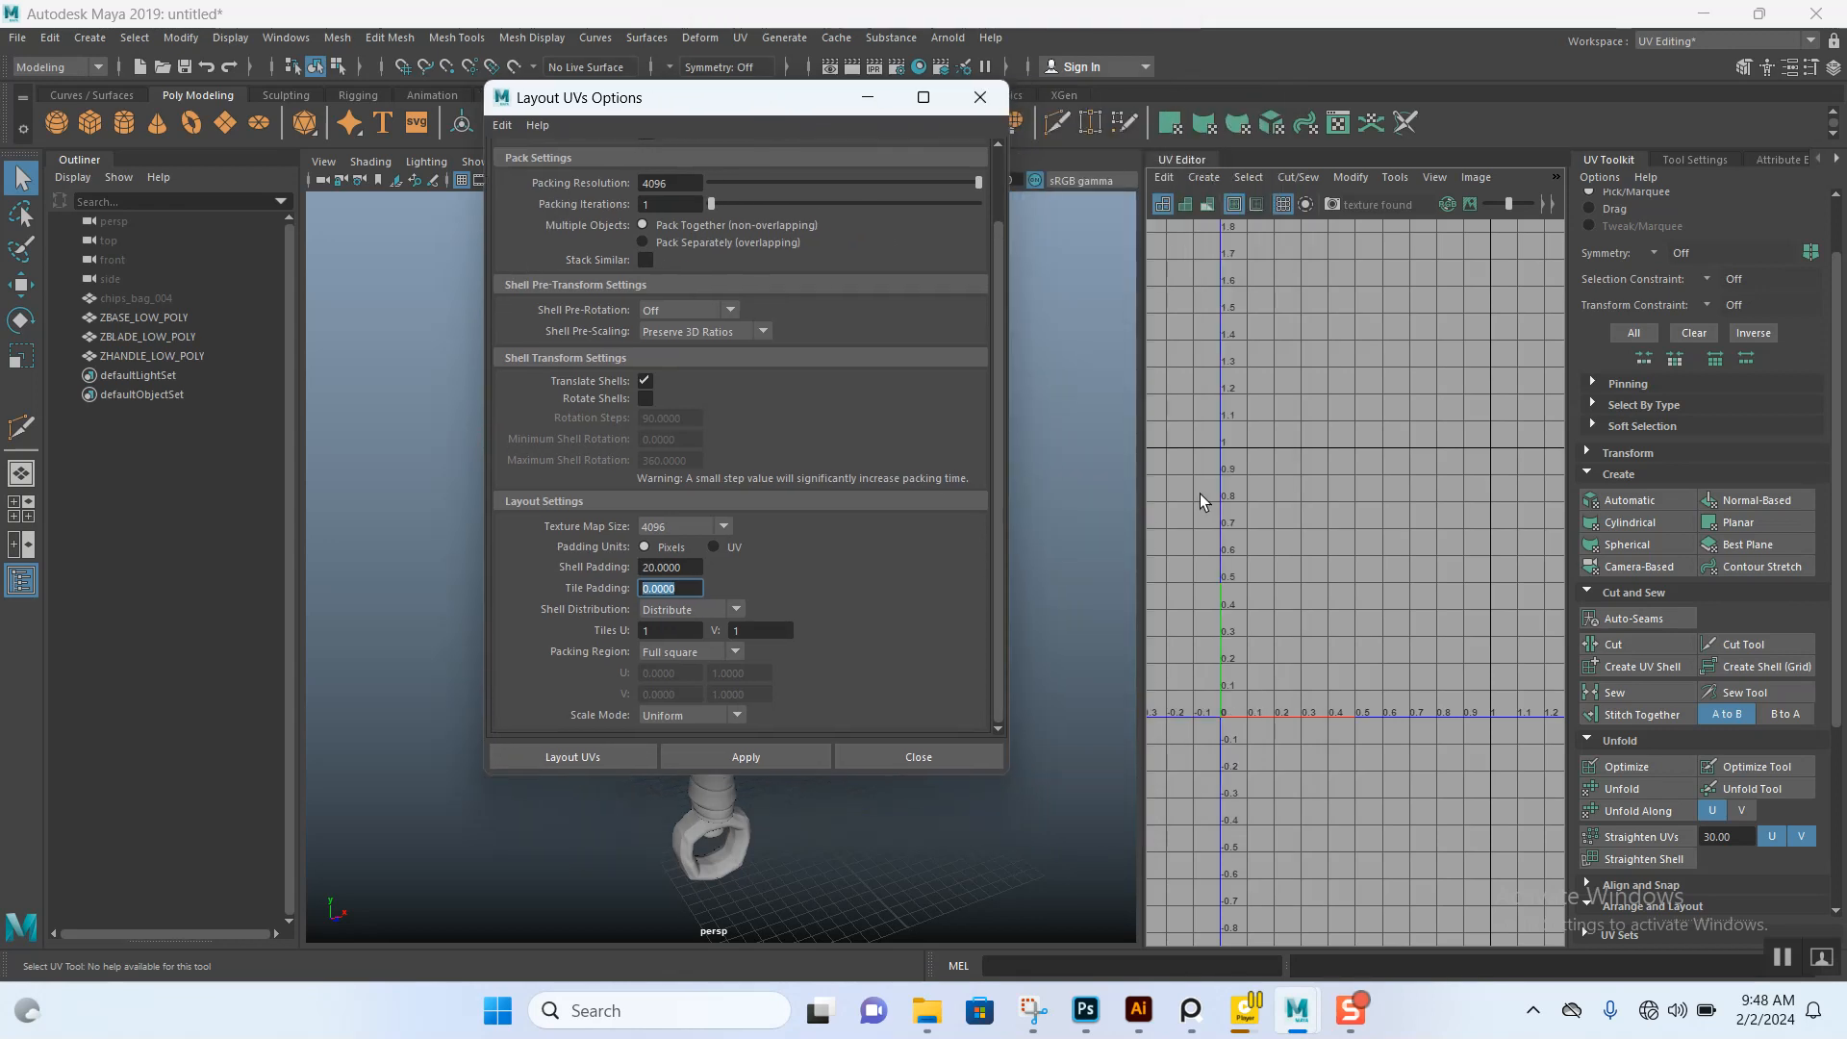
- Examine the origin and borders of the 0 to 1 tile in the UV grid
scroll(1226, 580, up, 6)
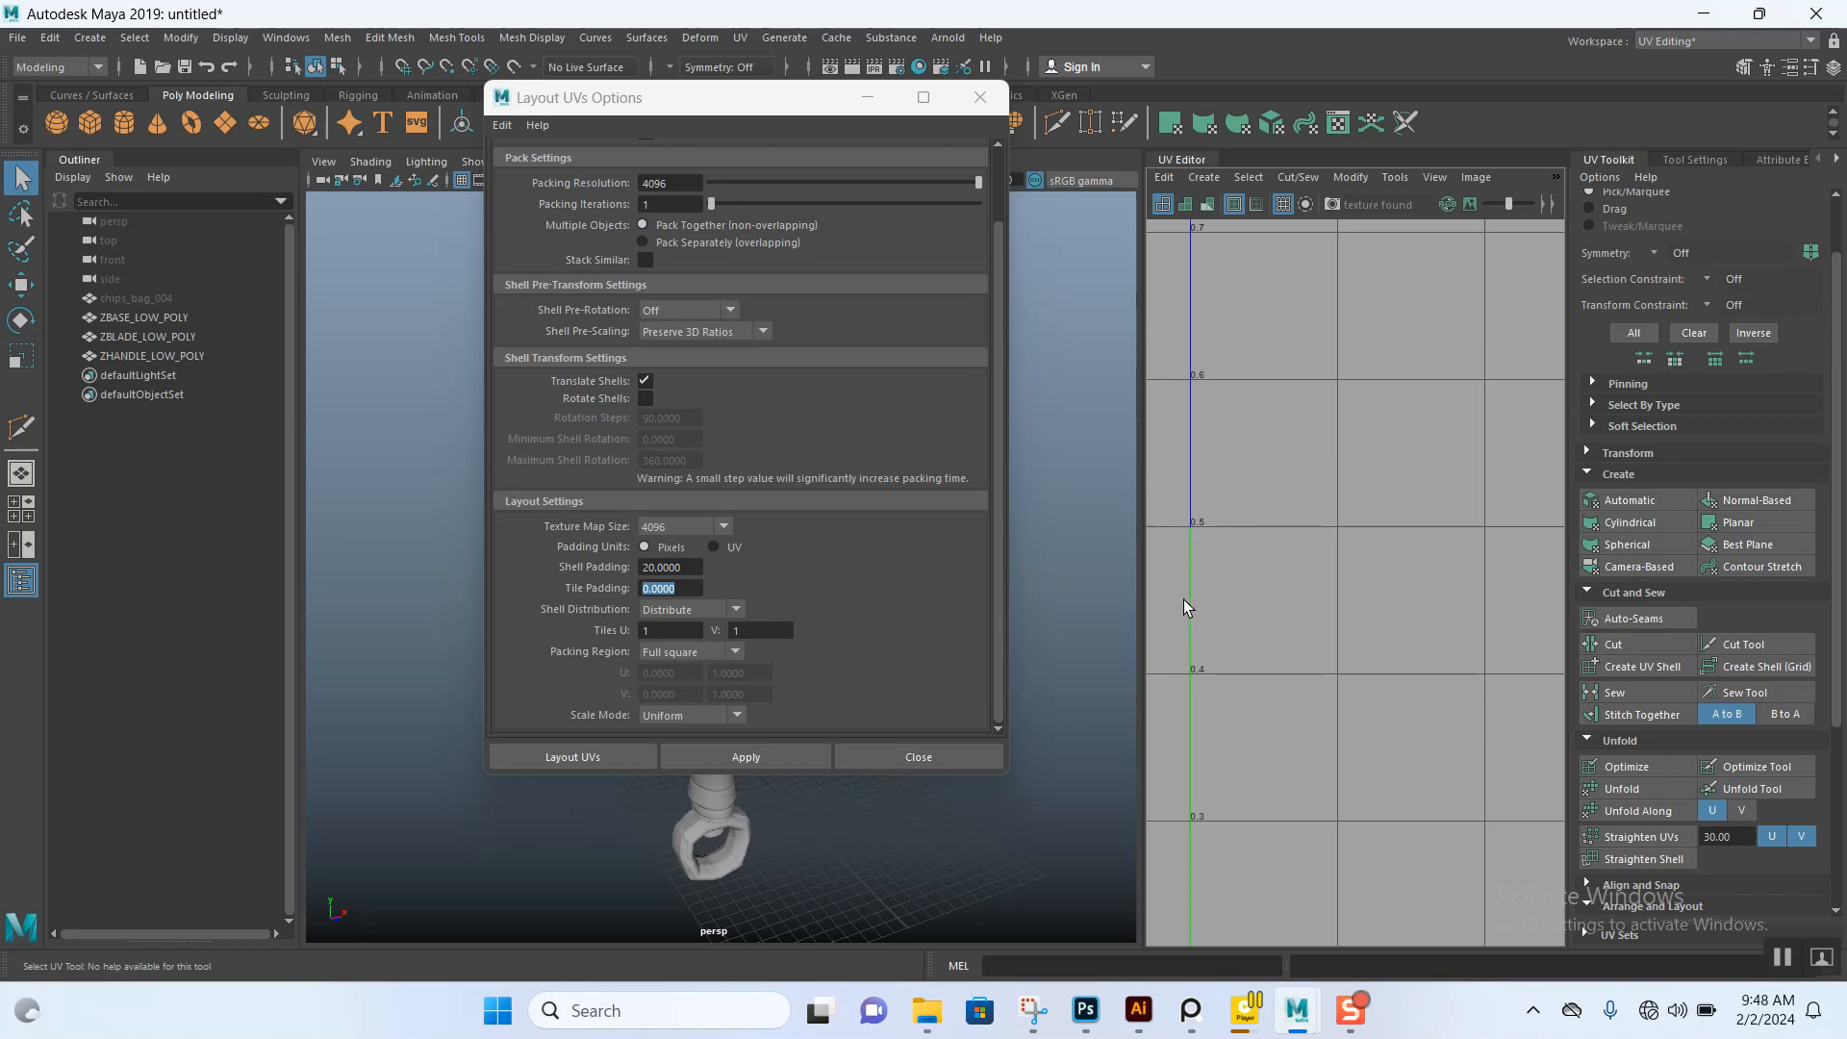
scroll(1185, 601, down, 7)
scroll(1215, 596, down, 2)
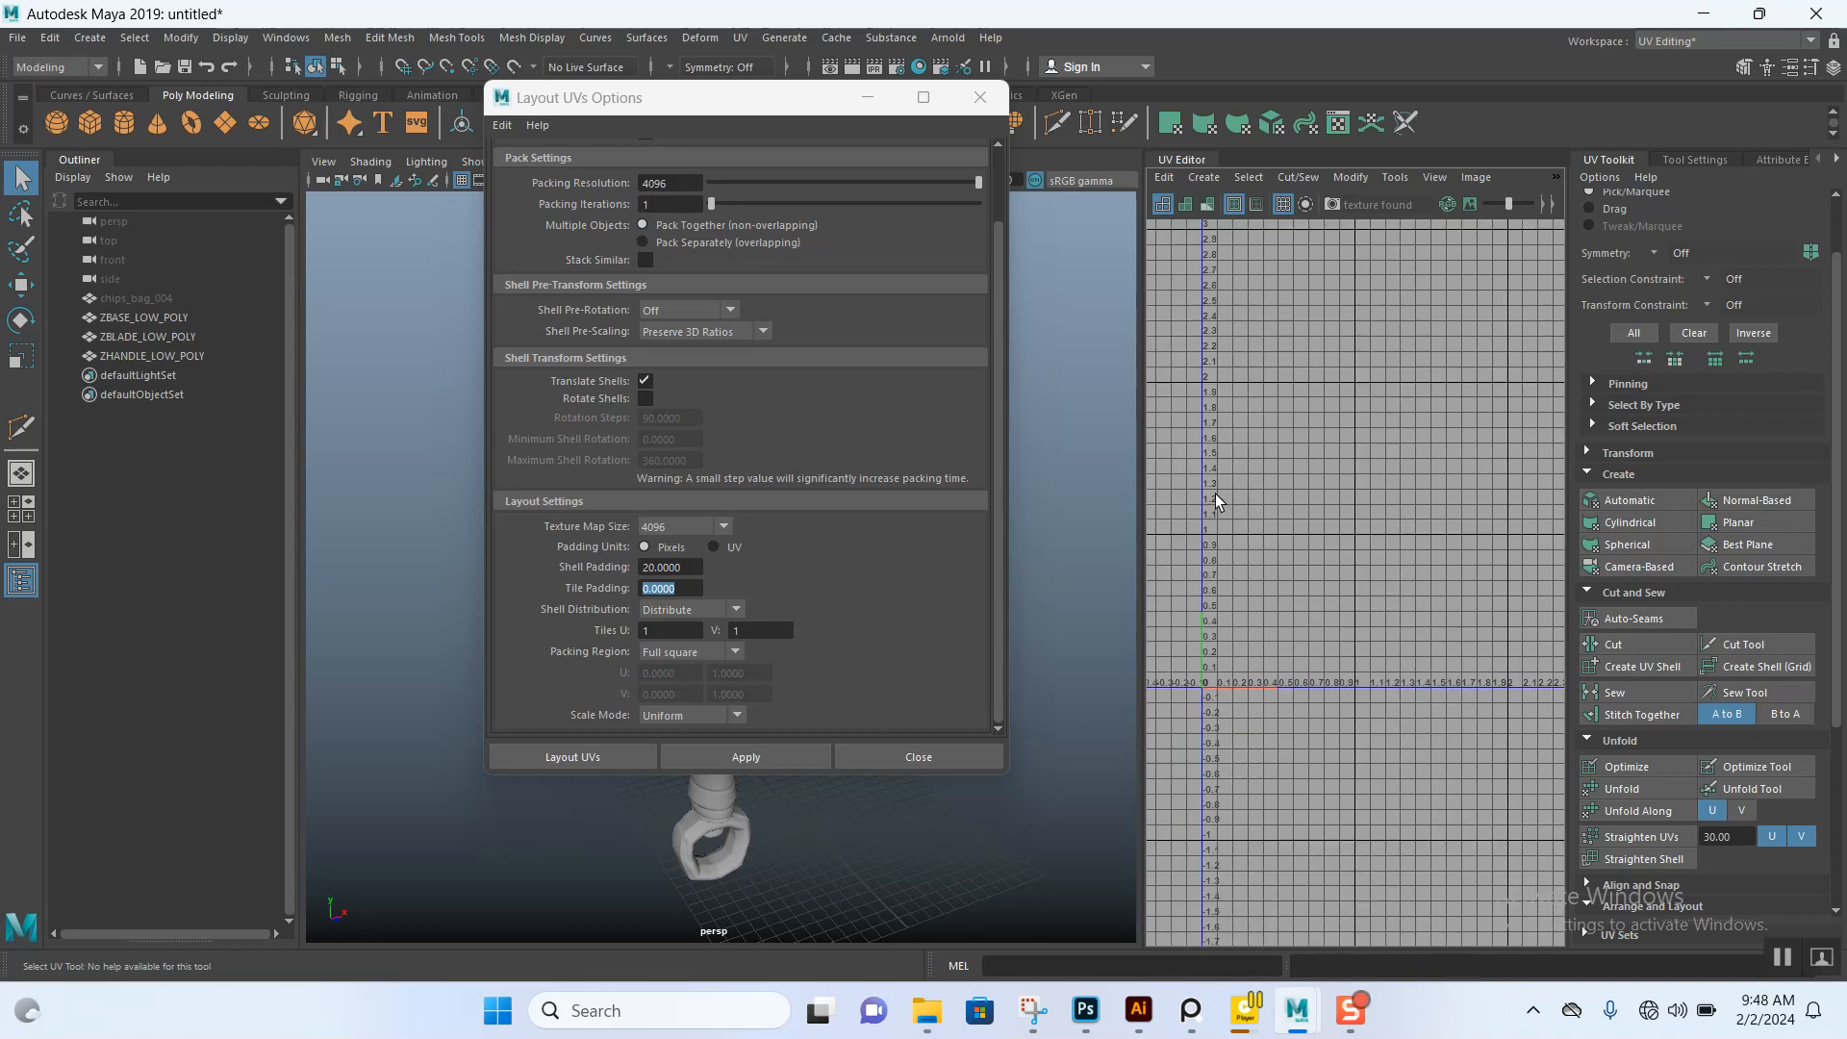
scroll(1211, 433, up, 3)
scroll(1325, 632, down, 3)
alt+right_drag(1365, 660, 1348, 602)
alt+middle_drag(1348, 602, 1336, 490)
alt+right_drag(1336, 491, 1390, 585)
alt+middle_drag(1389, 585, 1435, 540)
alt+right_drag(1435, 539, 1434, 589)
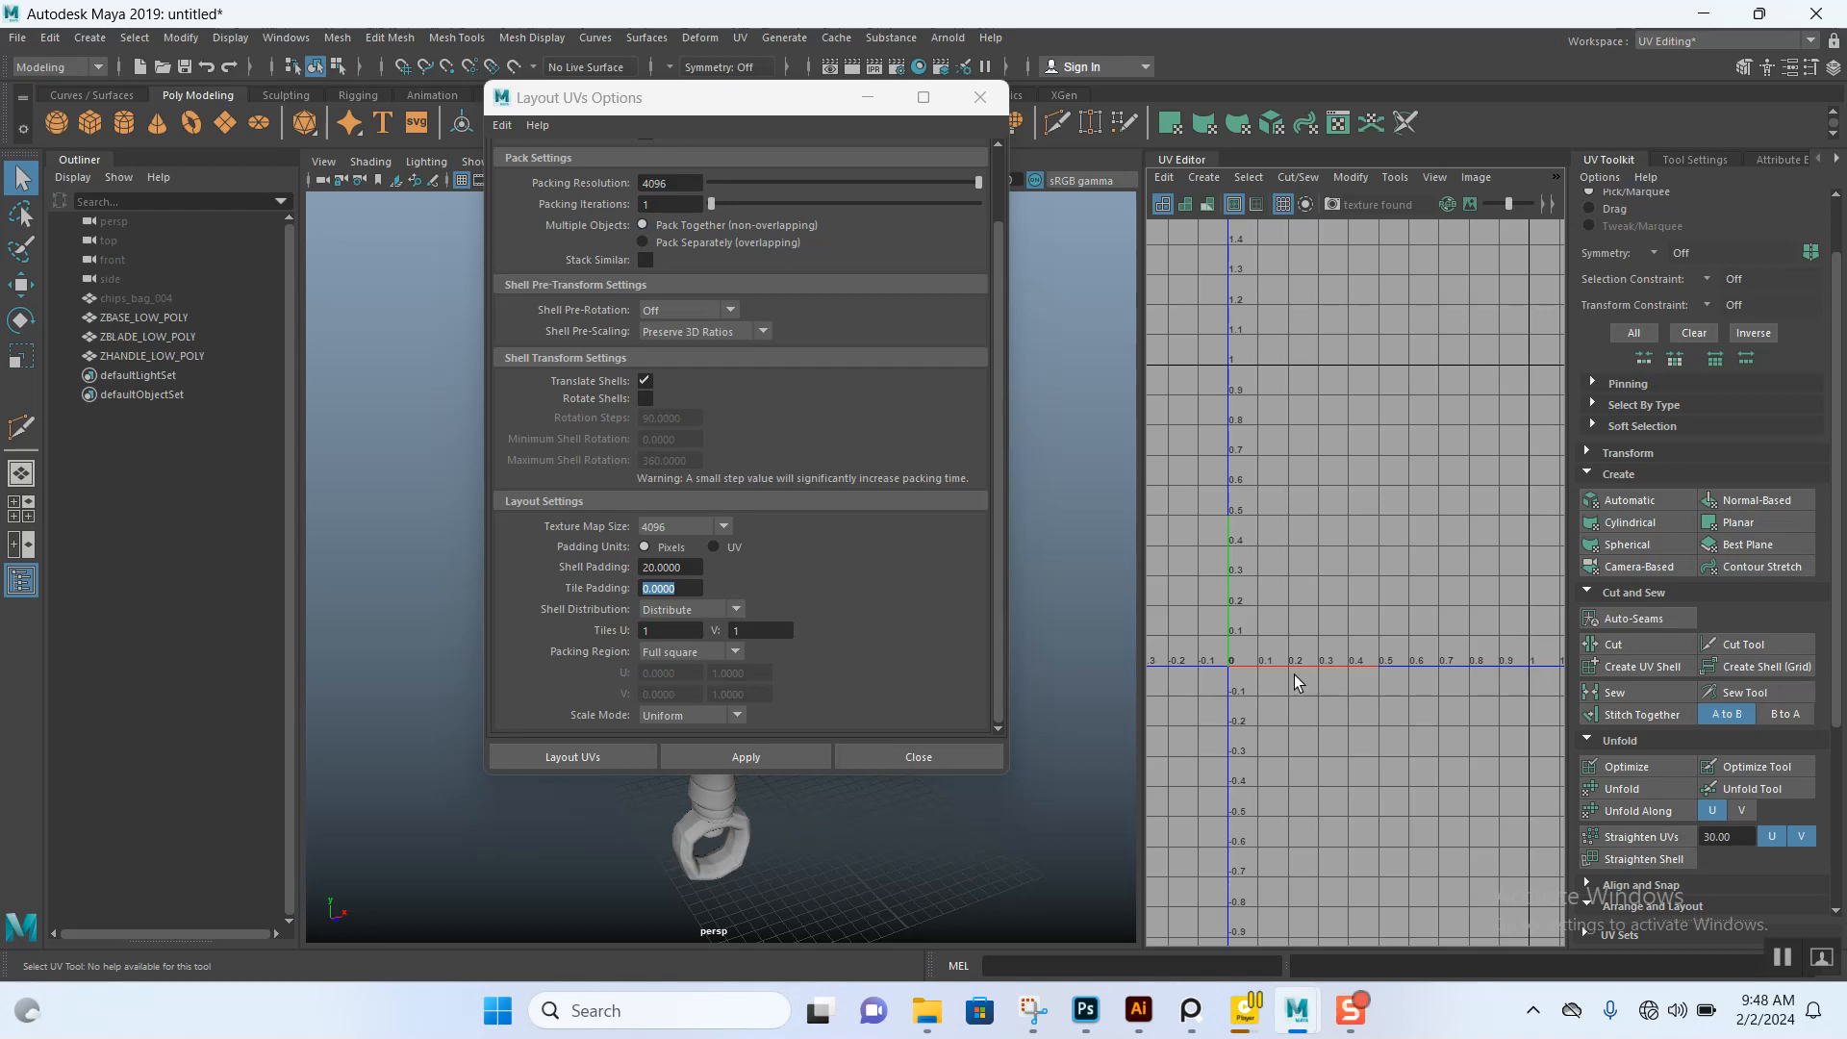
alt+right_drag(1254, 600, 1268, 775)
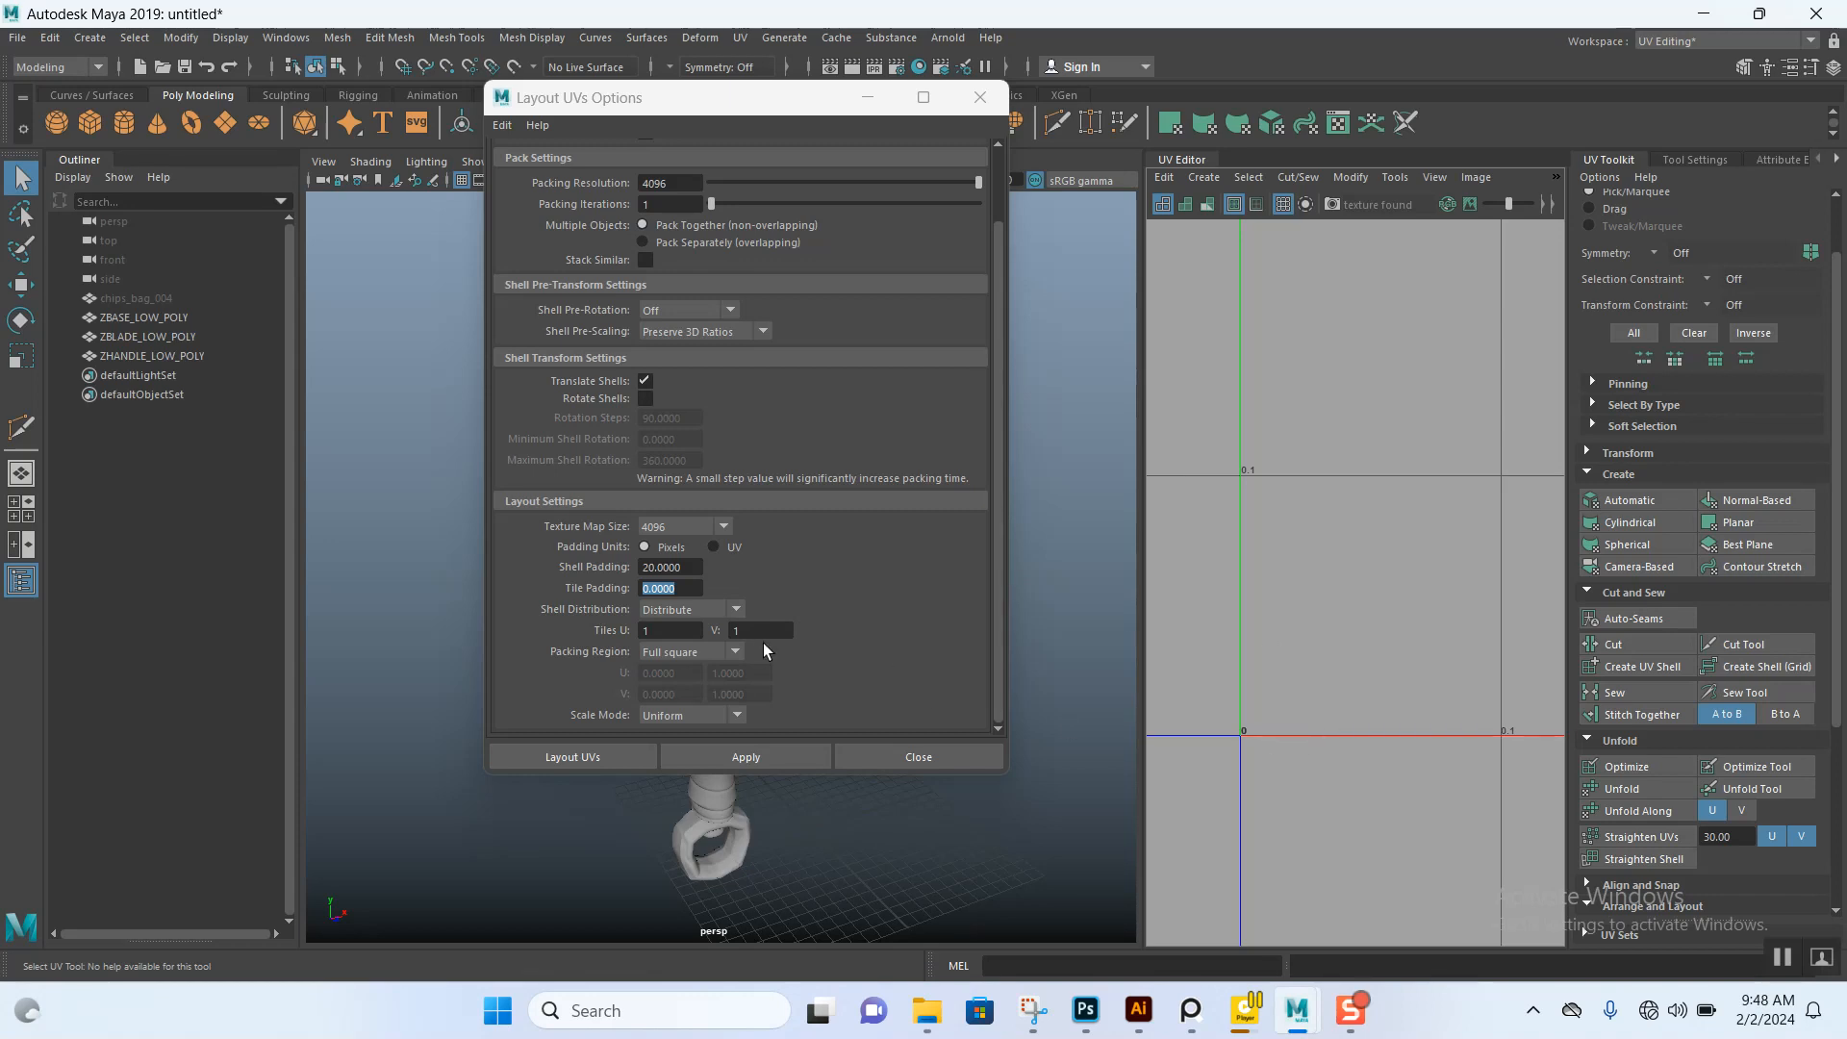
- Set the tile padding to 10 pixels, keep Preserve 3D Ratios and Distribute, and run Layout UVs
text(10)
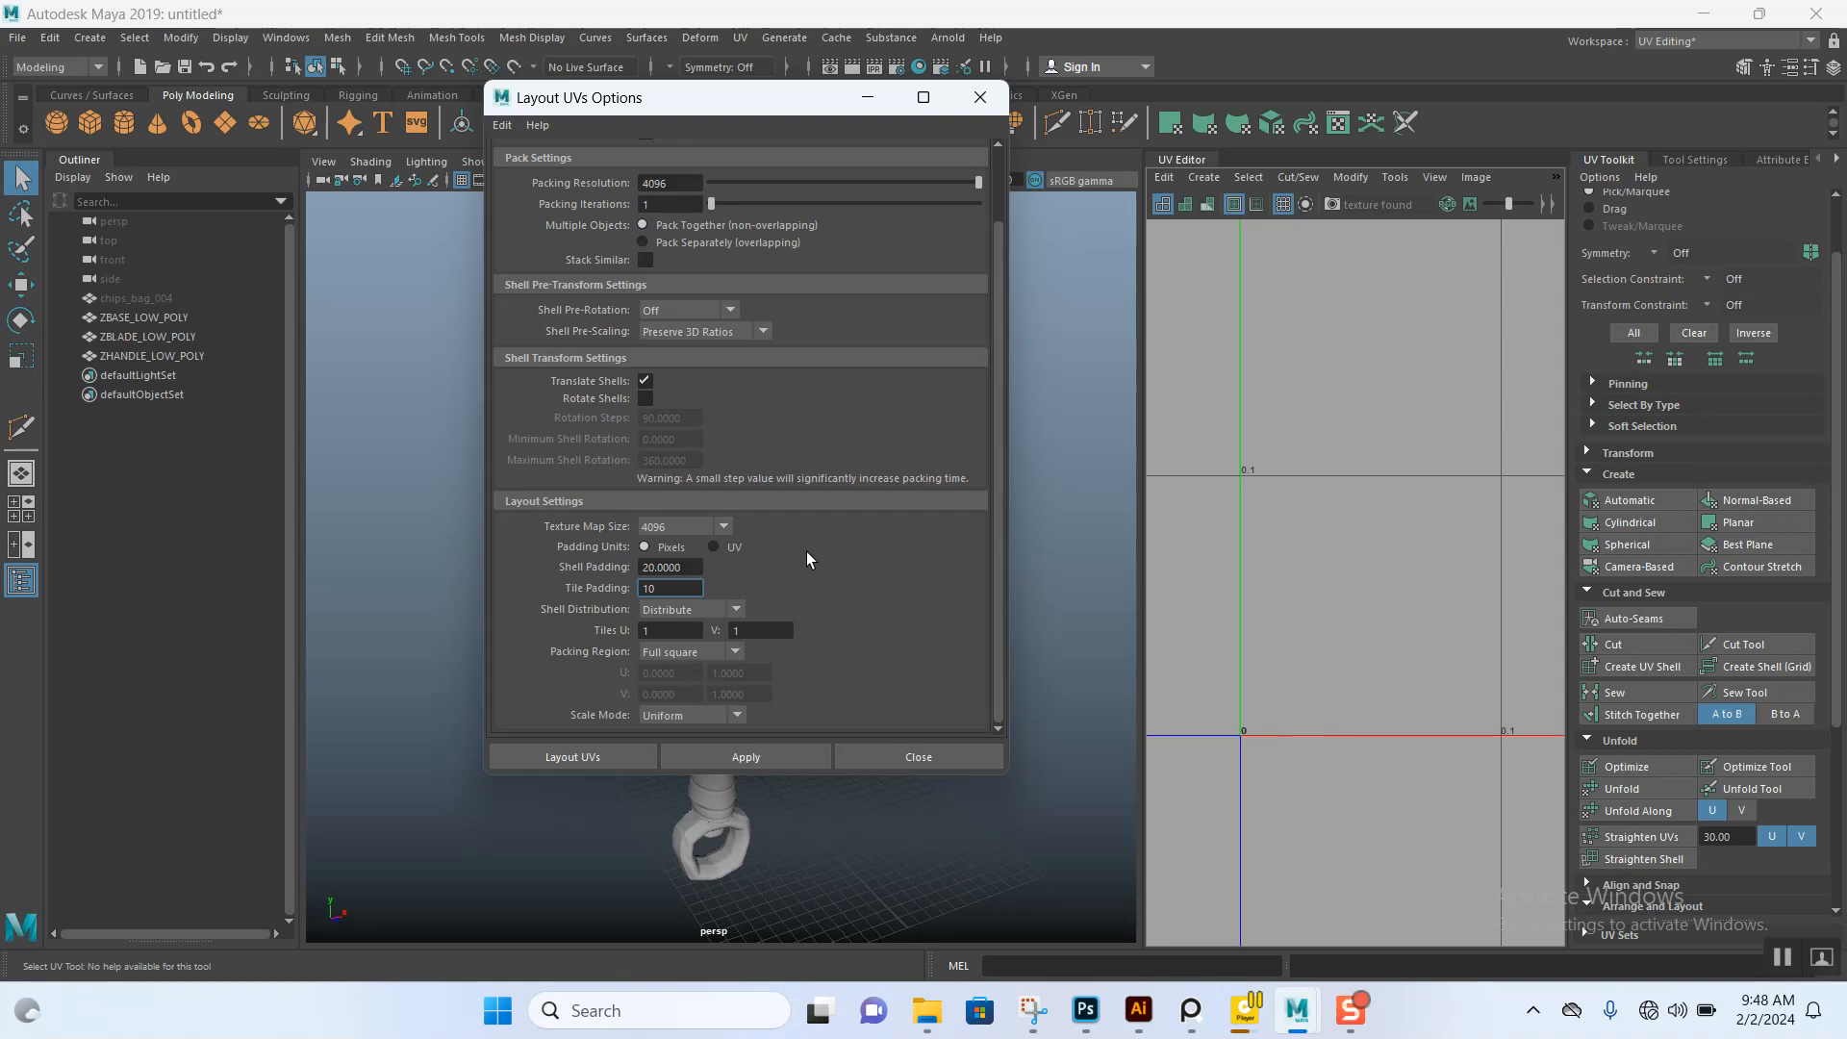
click(702, 331)
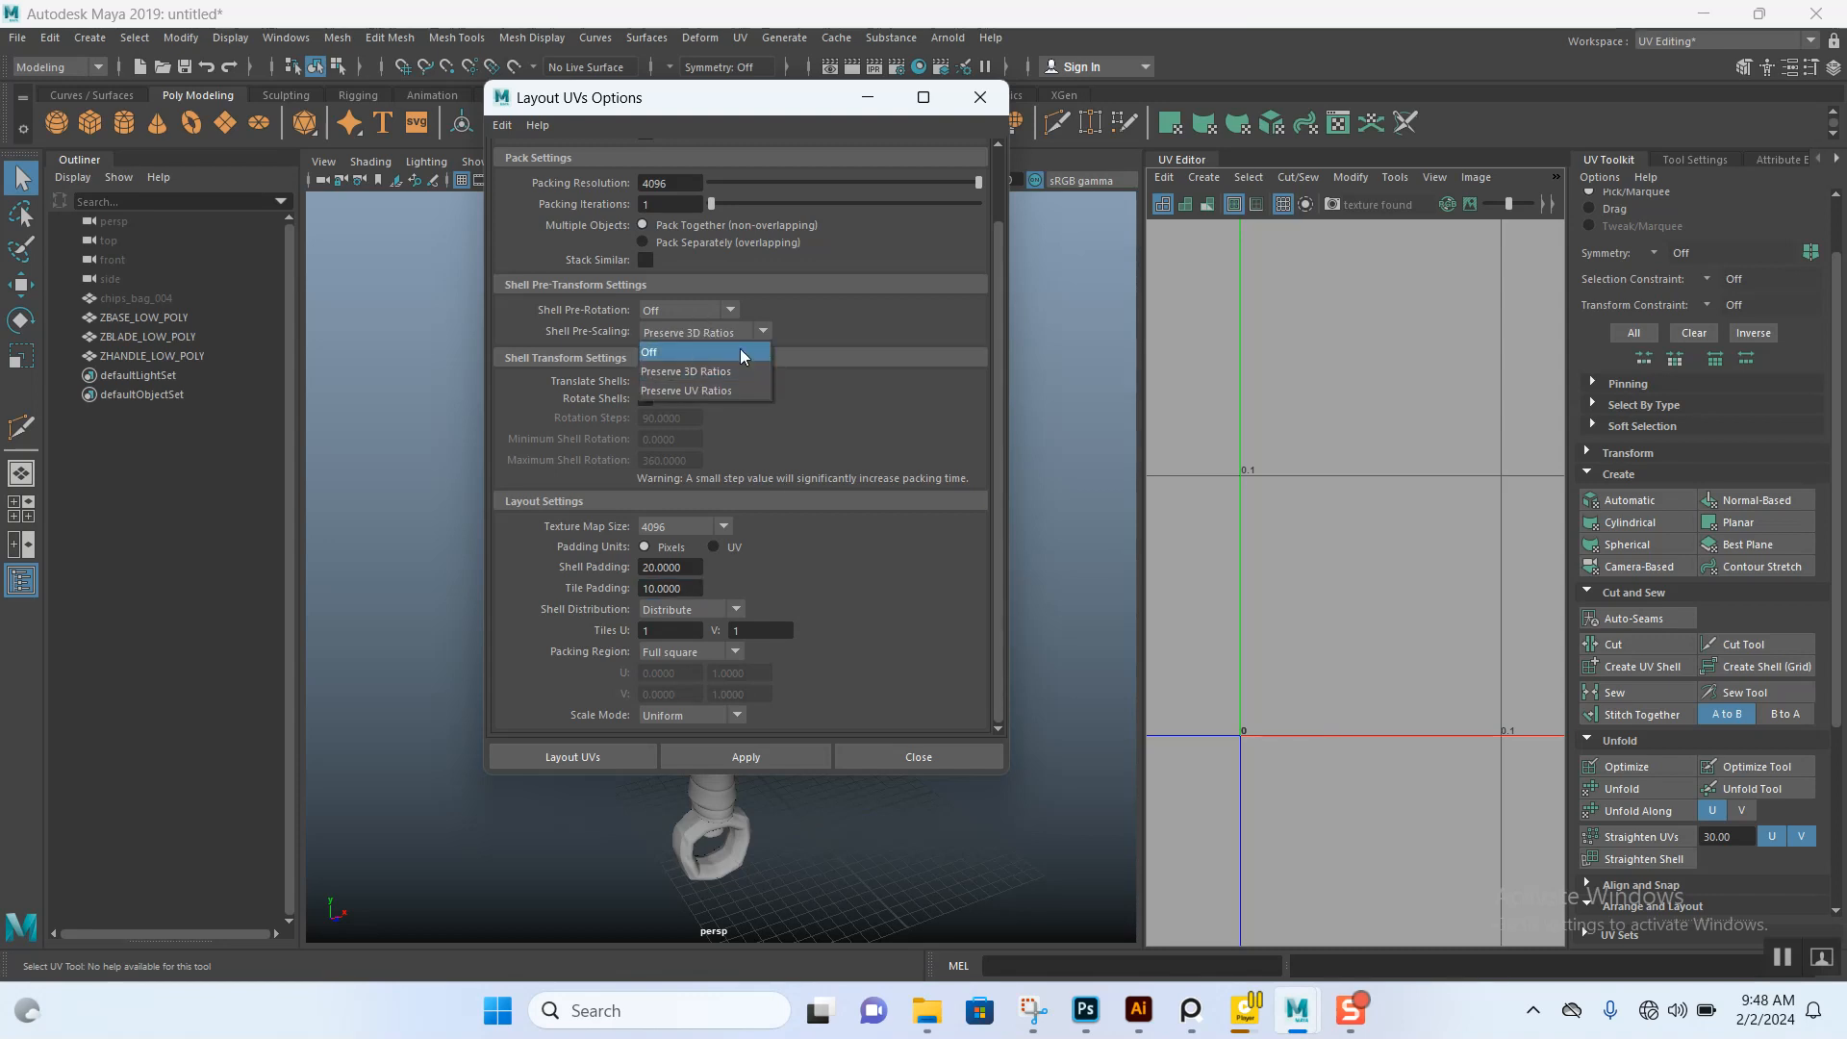
click(759, 371)
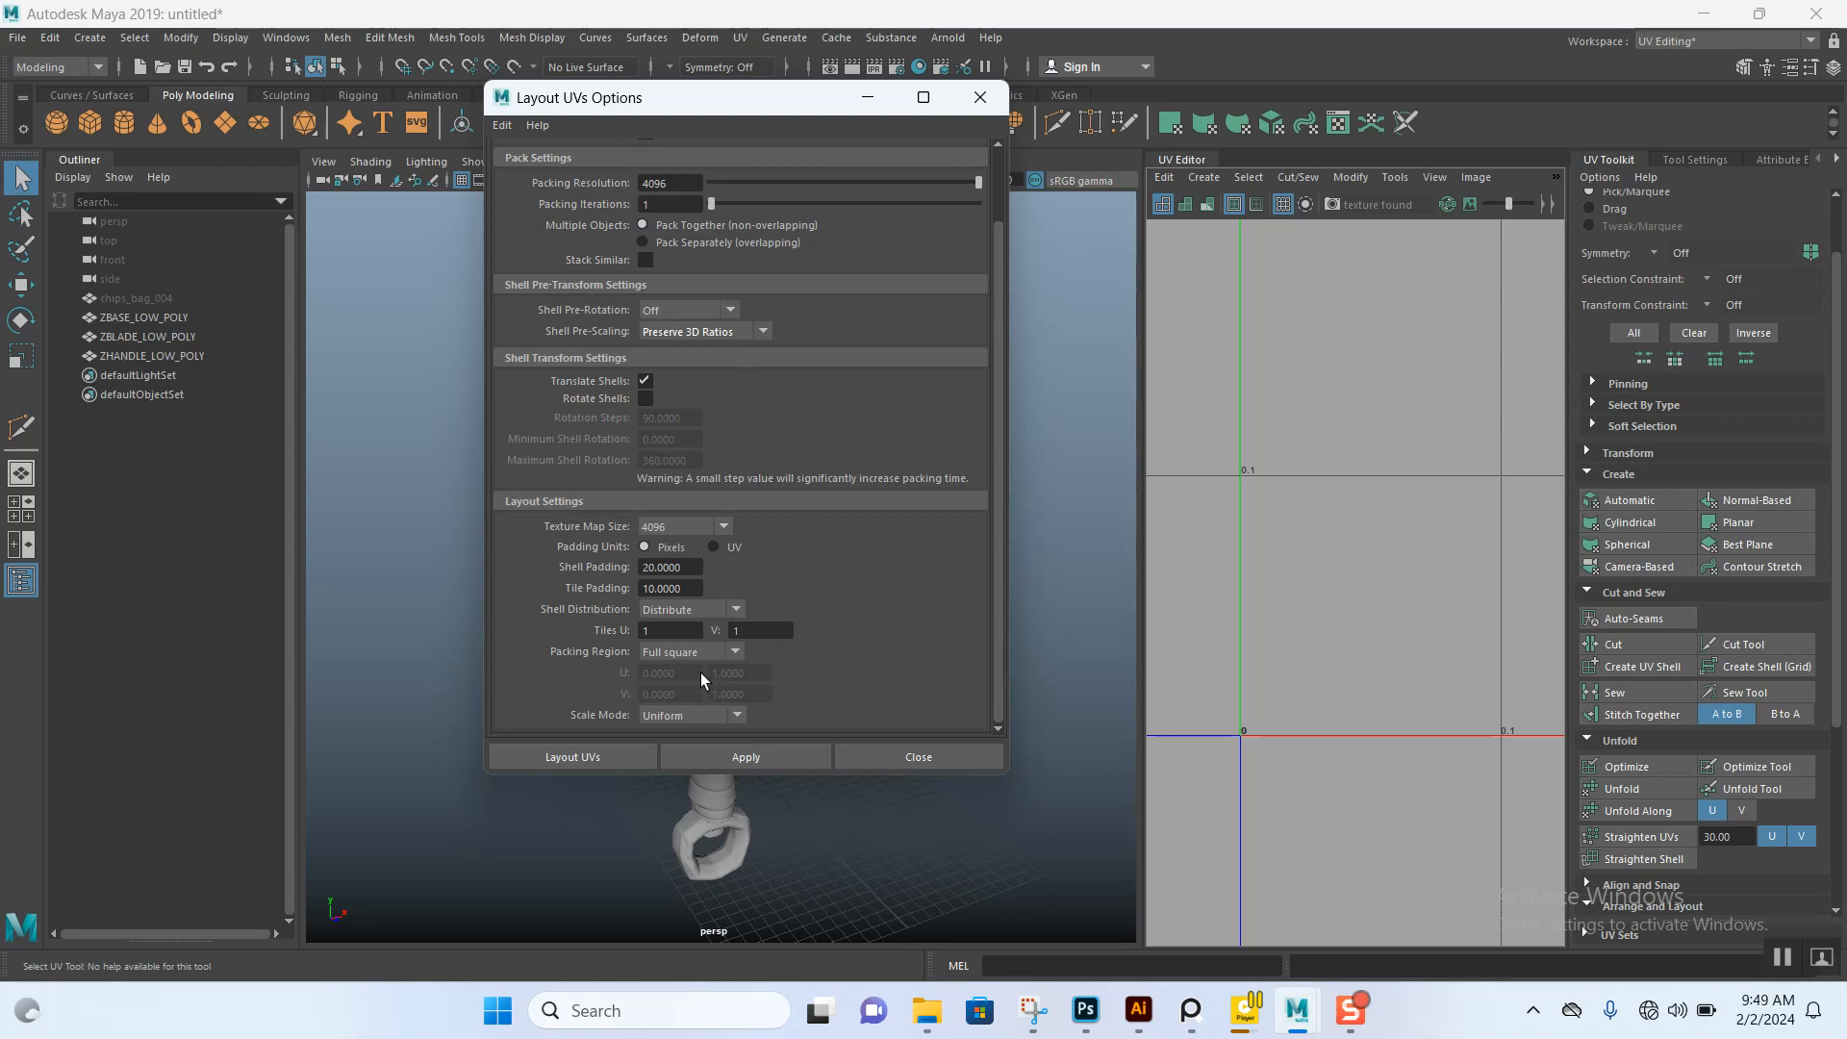
click(689, 612)
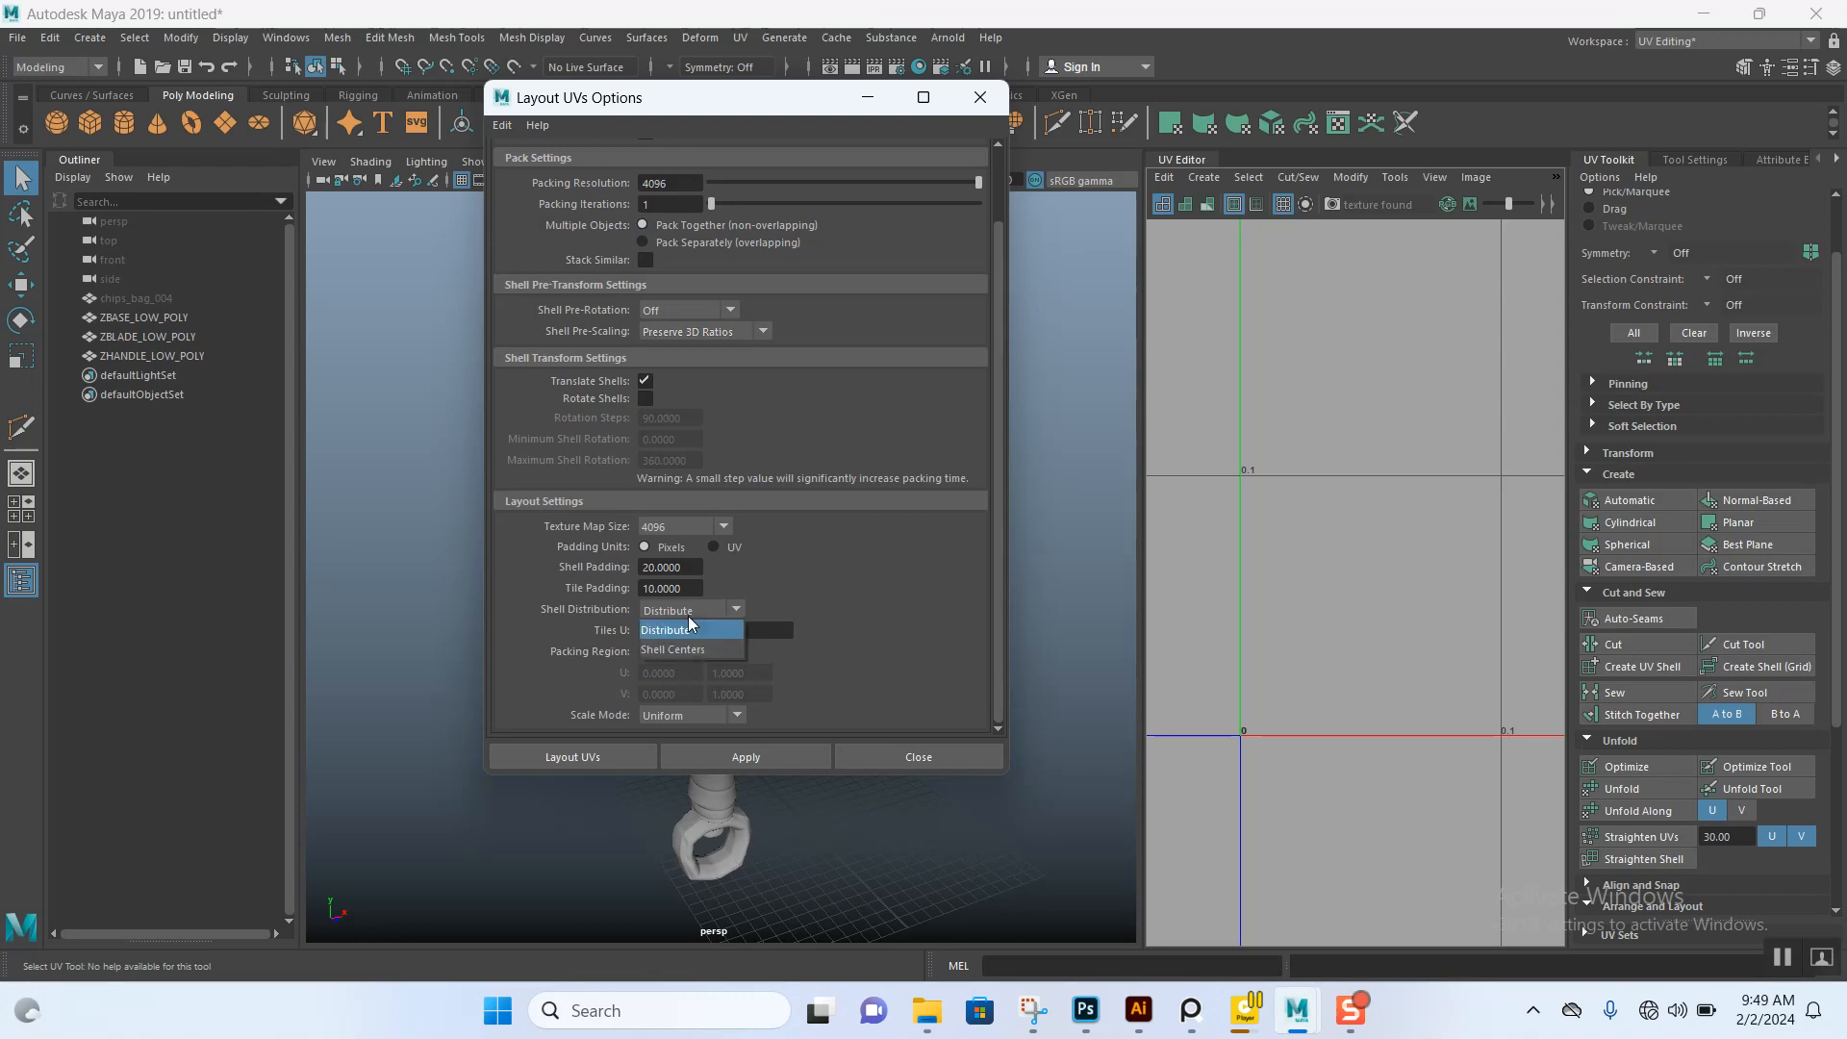
click(801, 592)
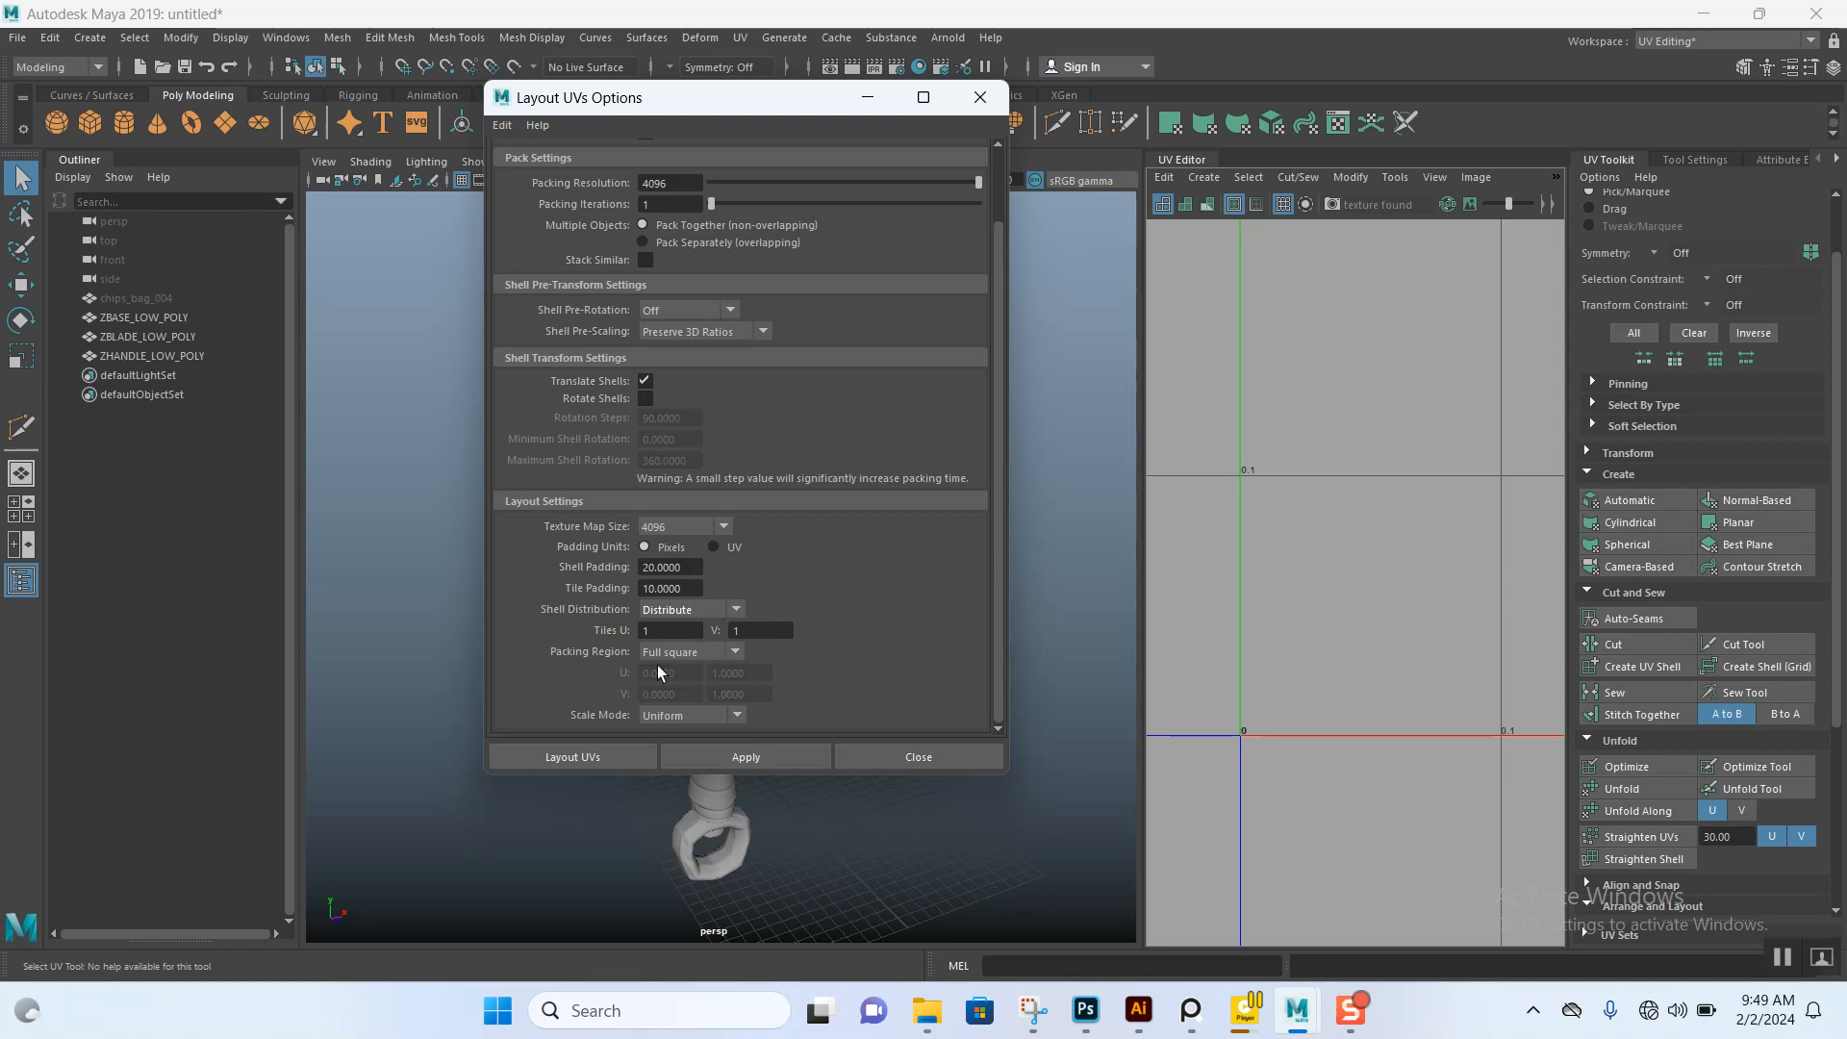
click(587, 757)
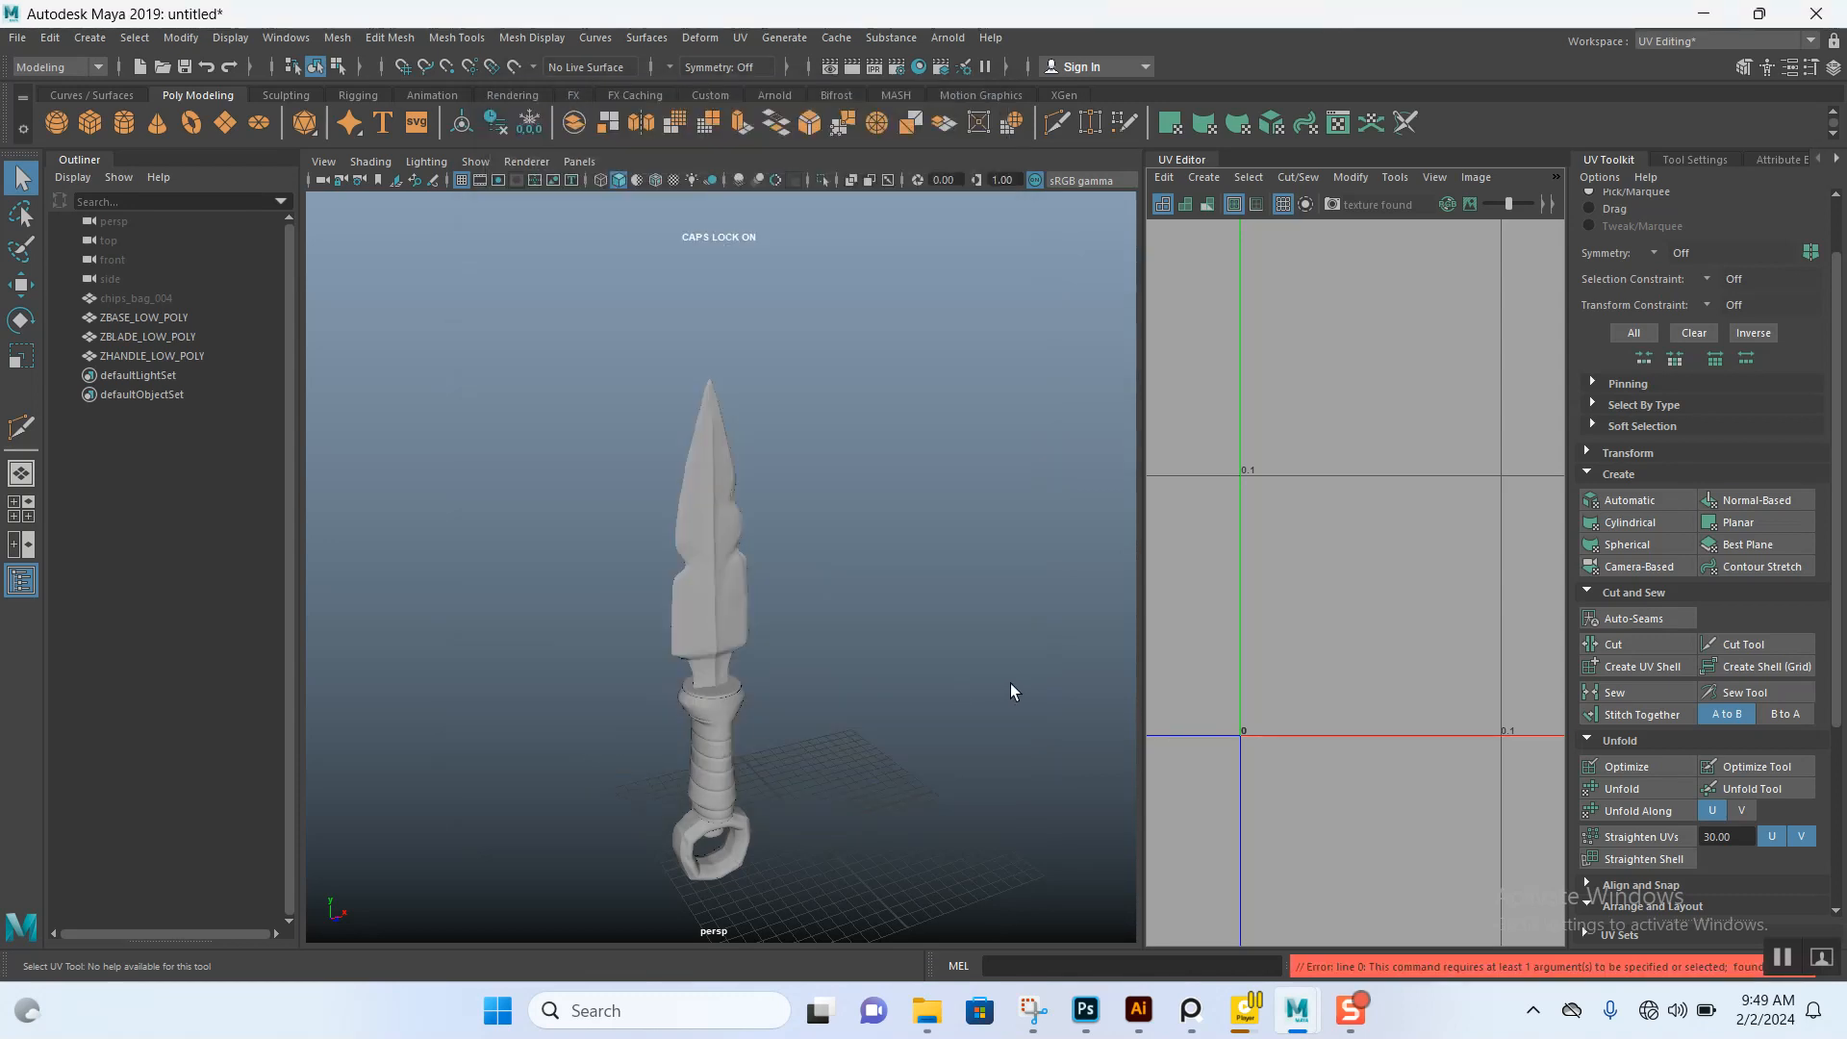
- Reopen the Layout UVs options to check the stored pack, padding and distribution settings, and close them
scroll(931, 708, down, 3)
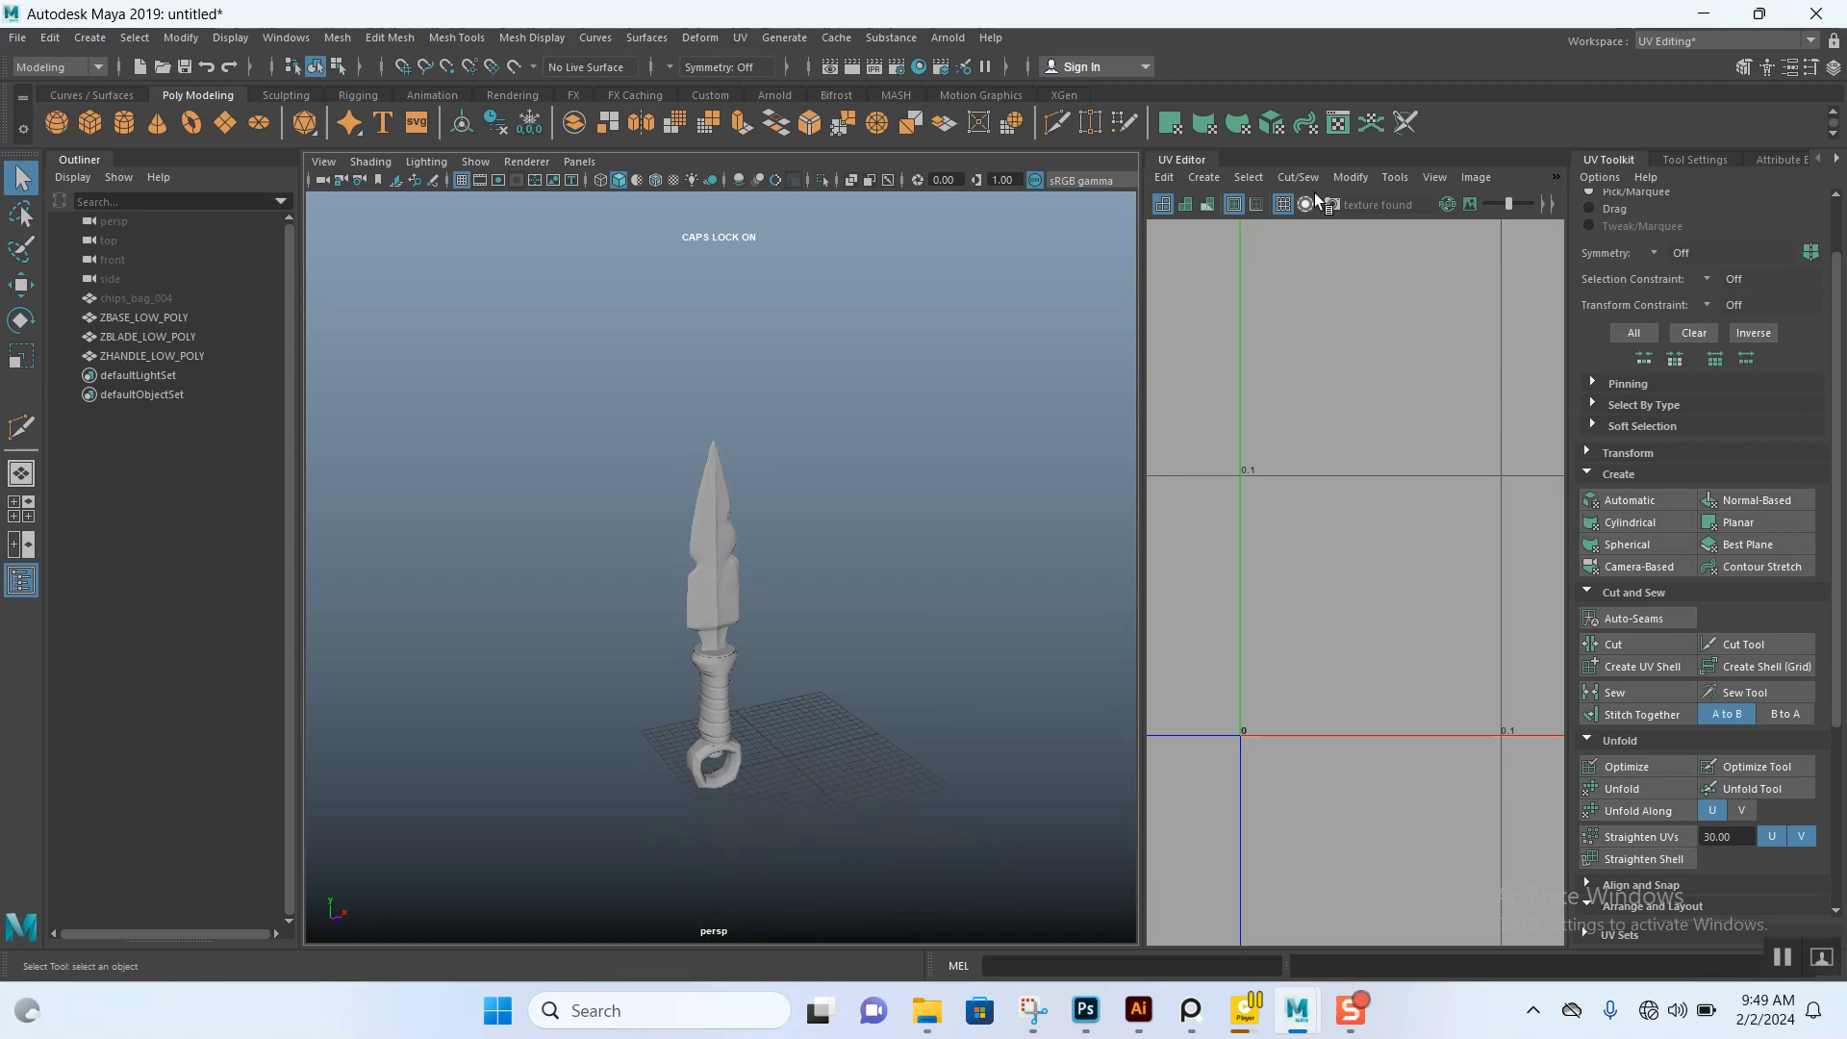
click(1351, 177)
click(1527, 469)
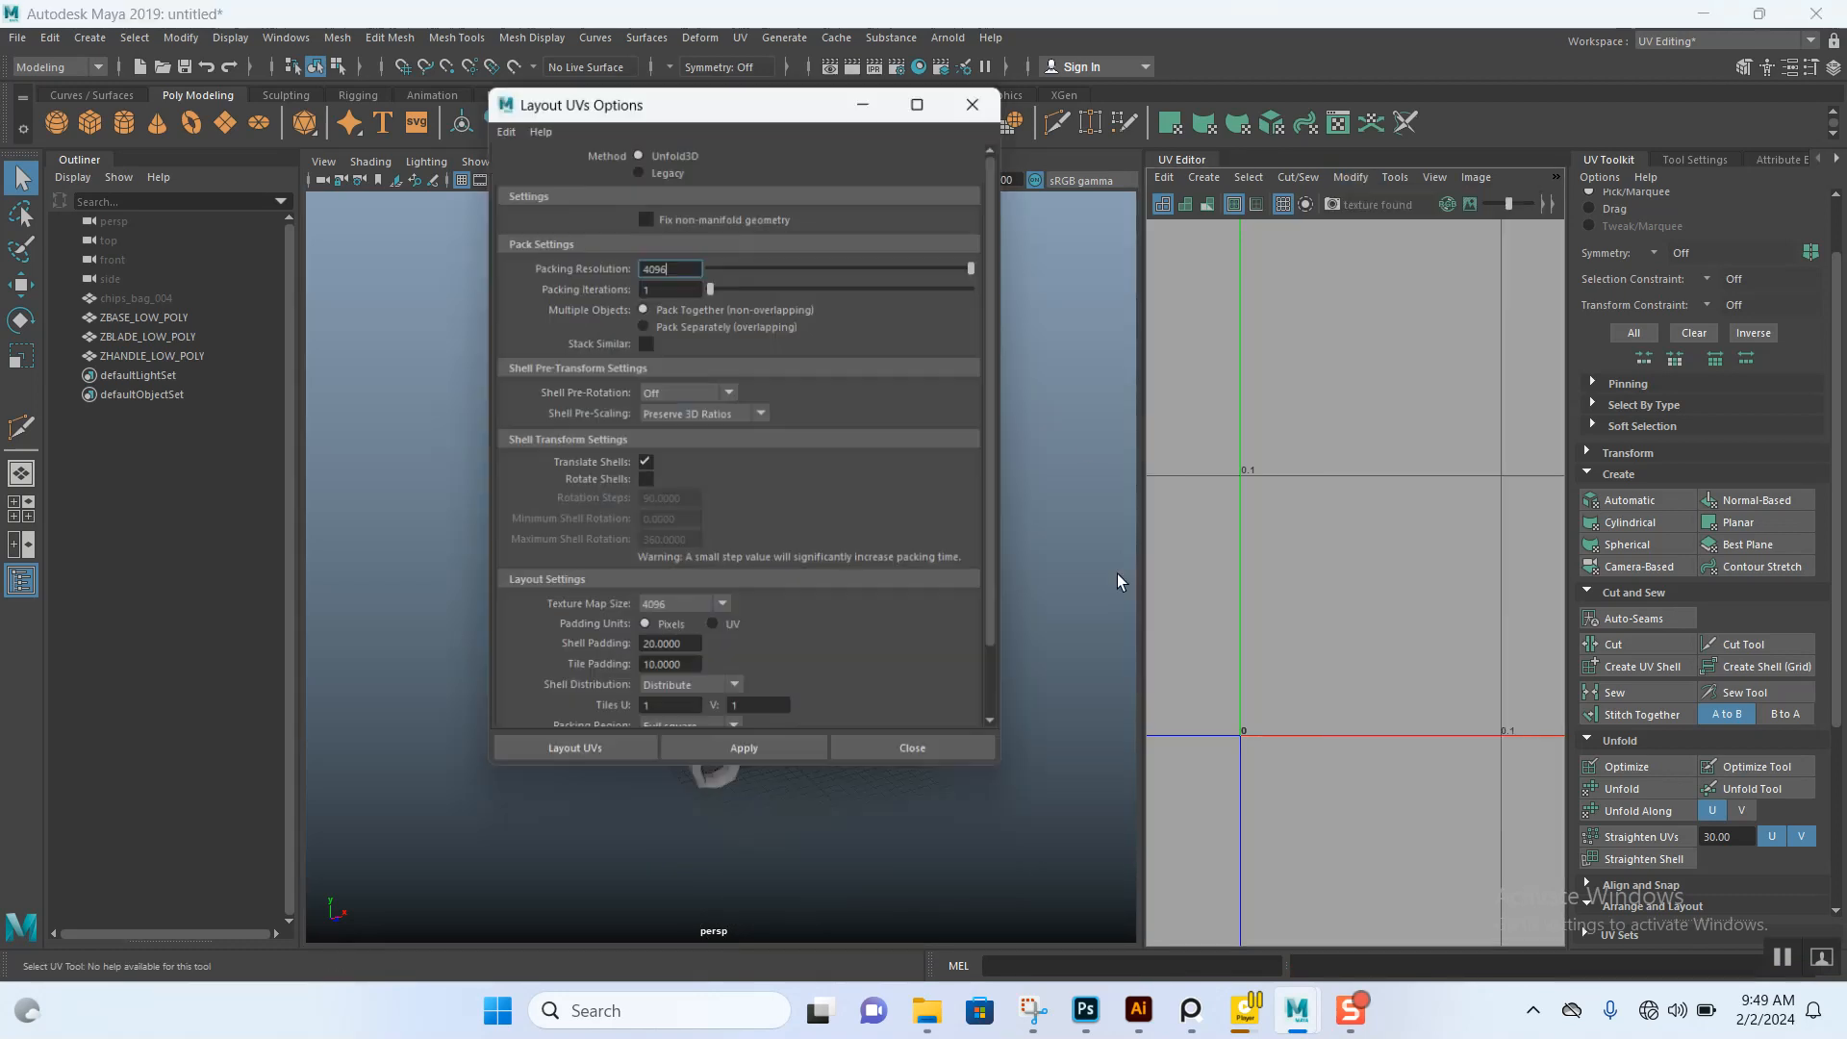
scroll(730, 429, down, 3)
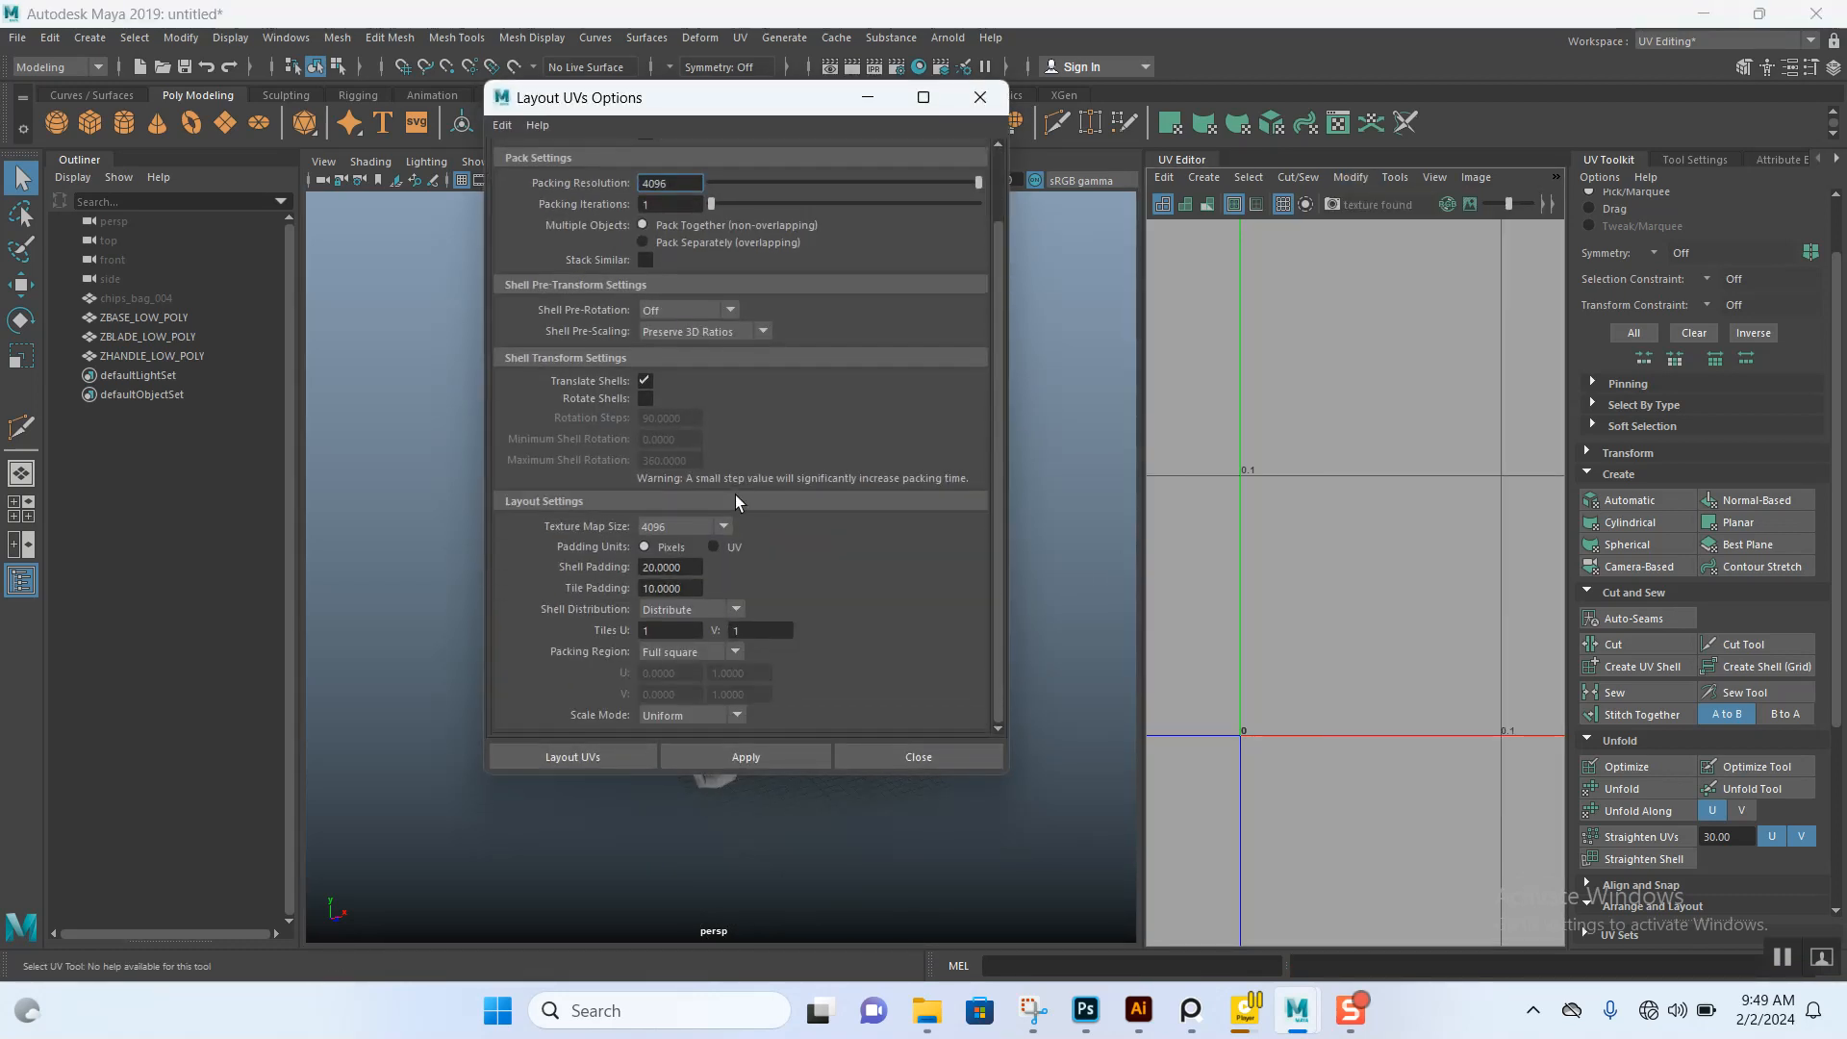
click(919, 756)
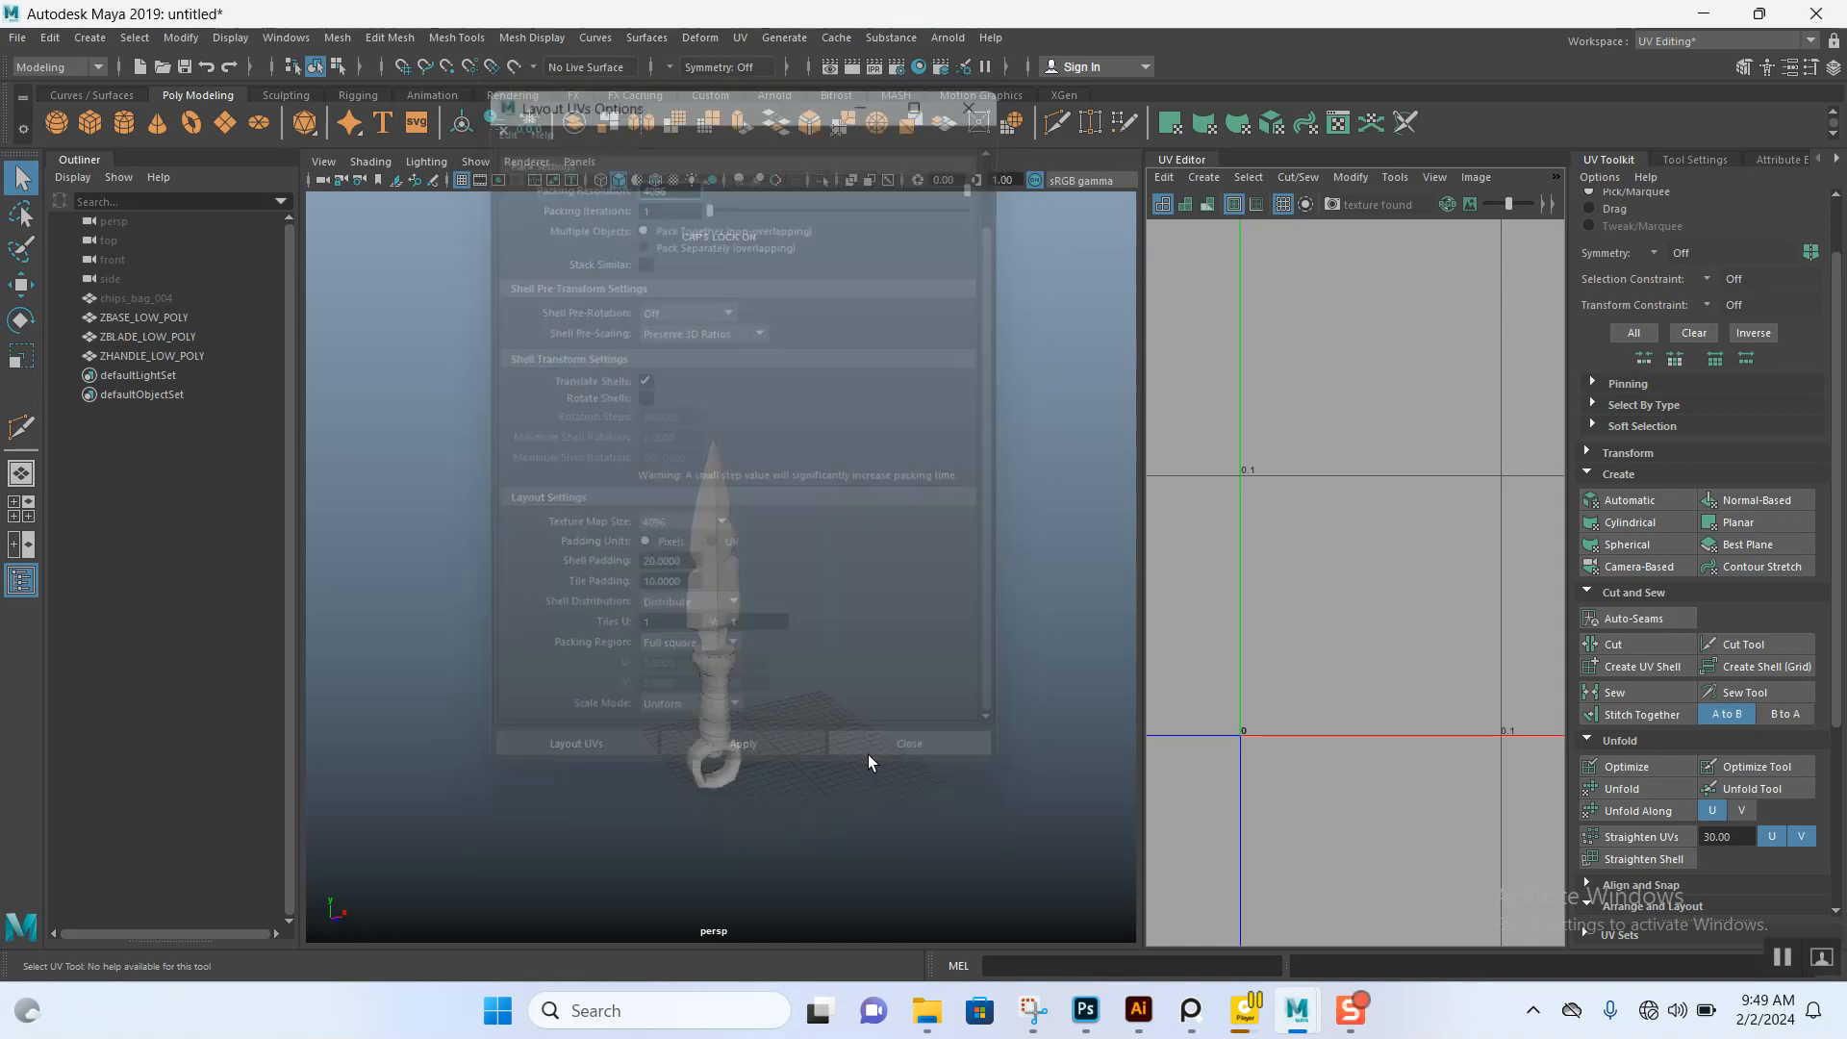
alt+middle_drag(794, 629, 808, 581)
alt+drag(808, 581, 763, 622)
alt+right_drag(763, 623, 852, 662)
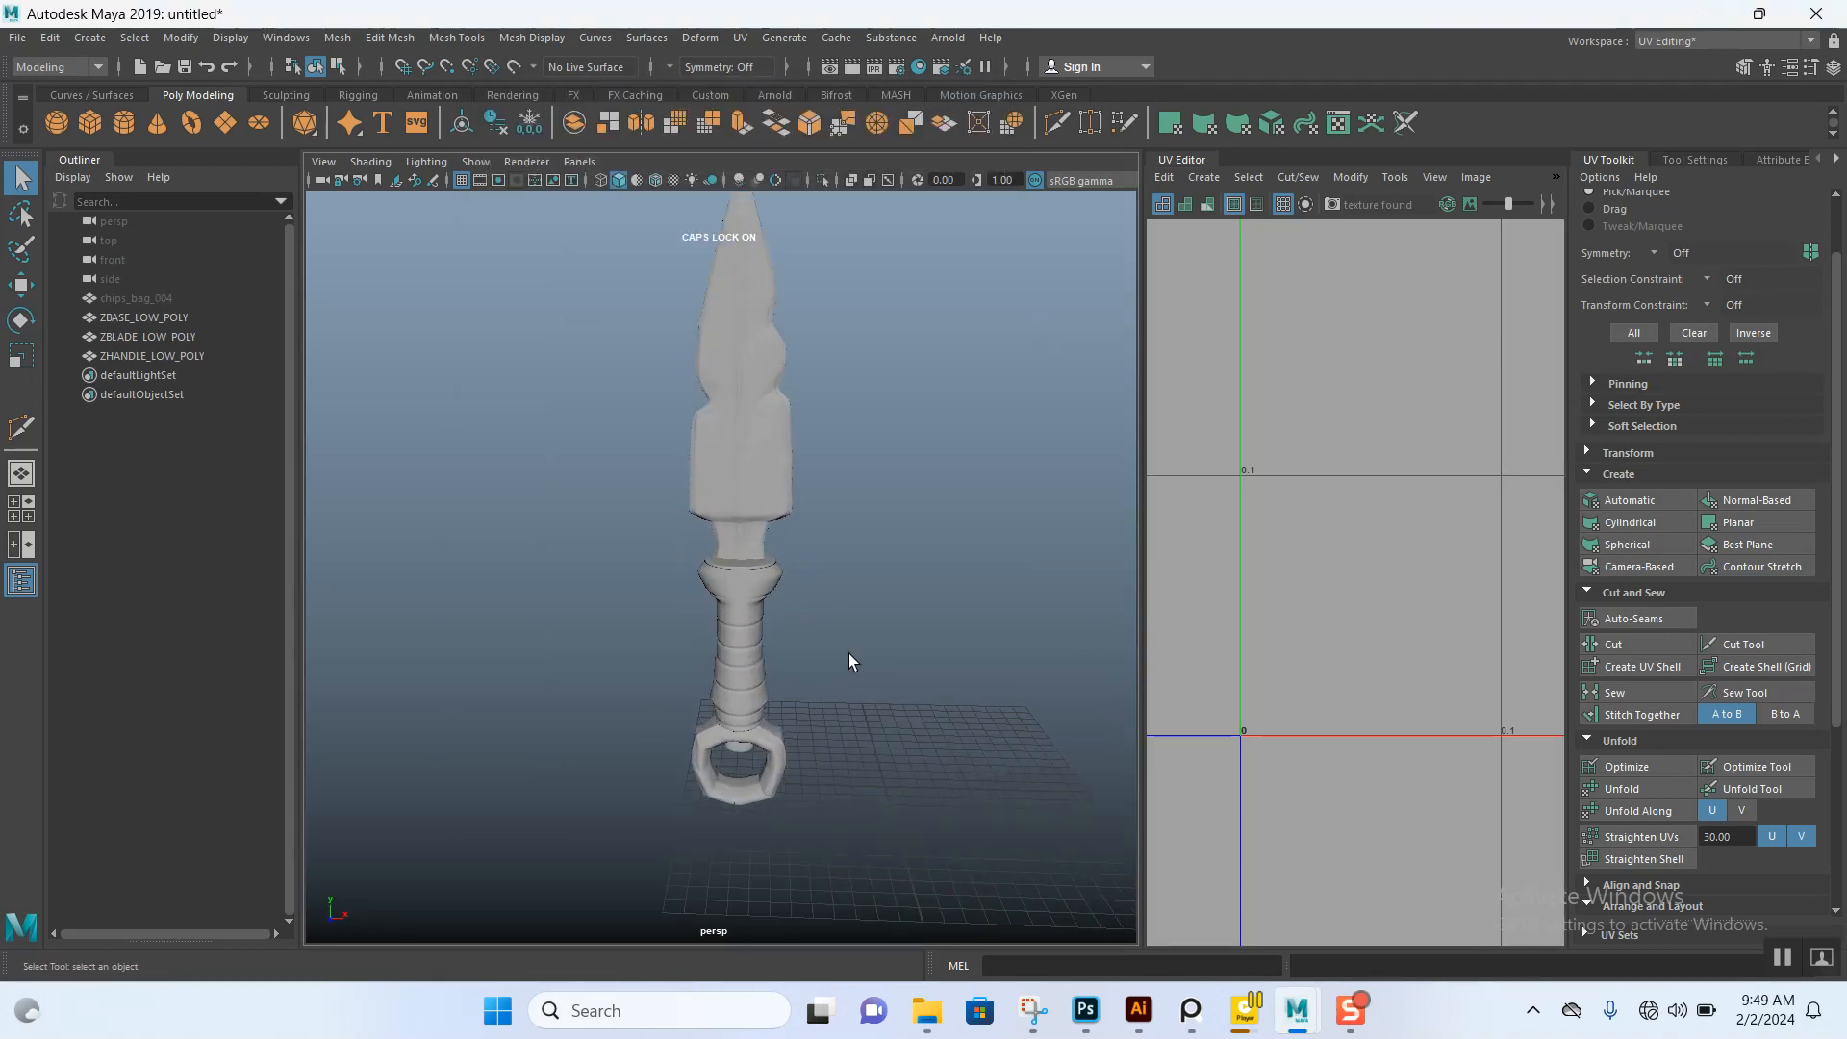
alt+right_drag(1271, 654, 1254, 619)
alt+right_drag(892, 568, 877, 528)
alt+middle_drag(885, 562, 891, 586)
alt+right_drag(891, 586, 879, 577)
alt+right_drag(1305, 634, 1322, 618)
- Cycle the background through its colour options and back to the blue gradient
key(alt+b)
key(alt+b)
key(alt+b)
key(alt+b)
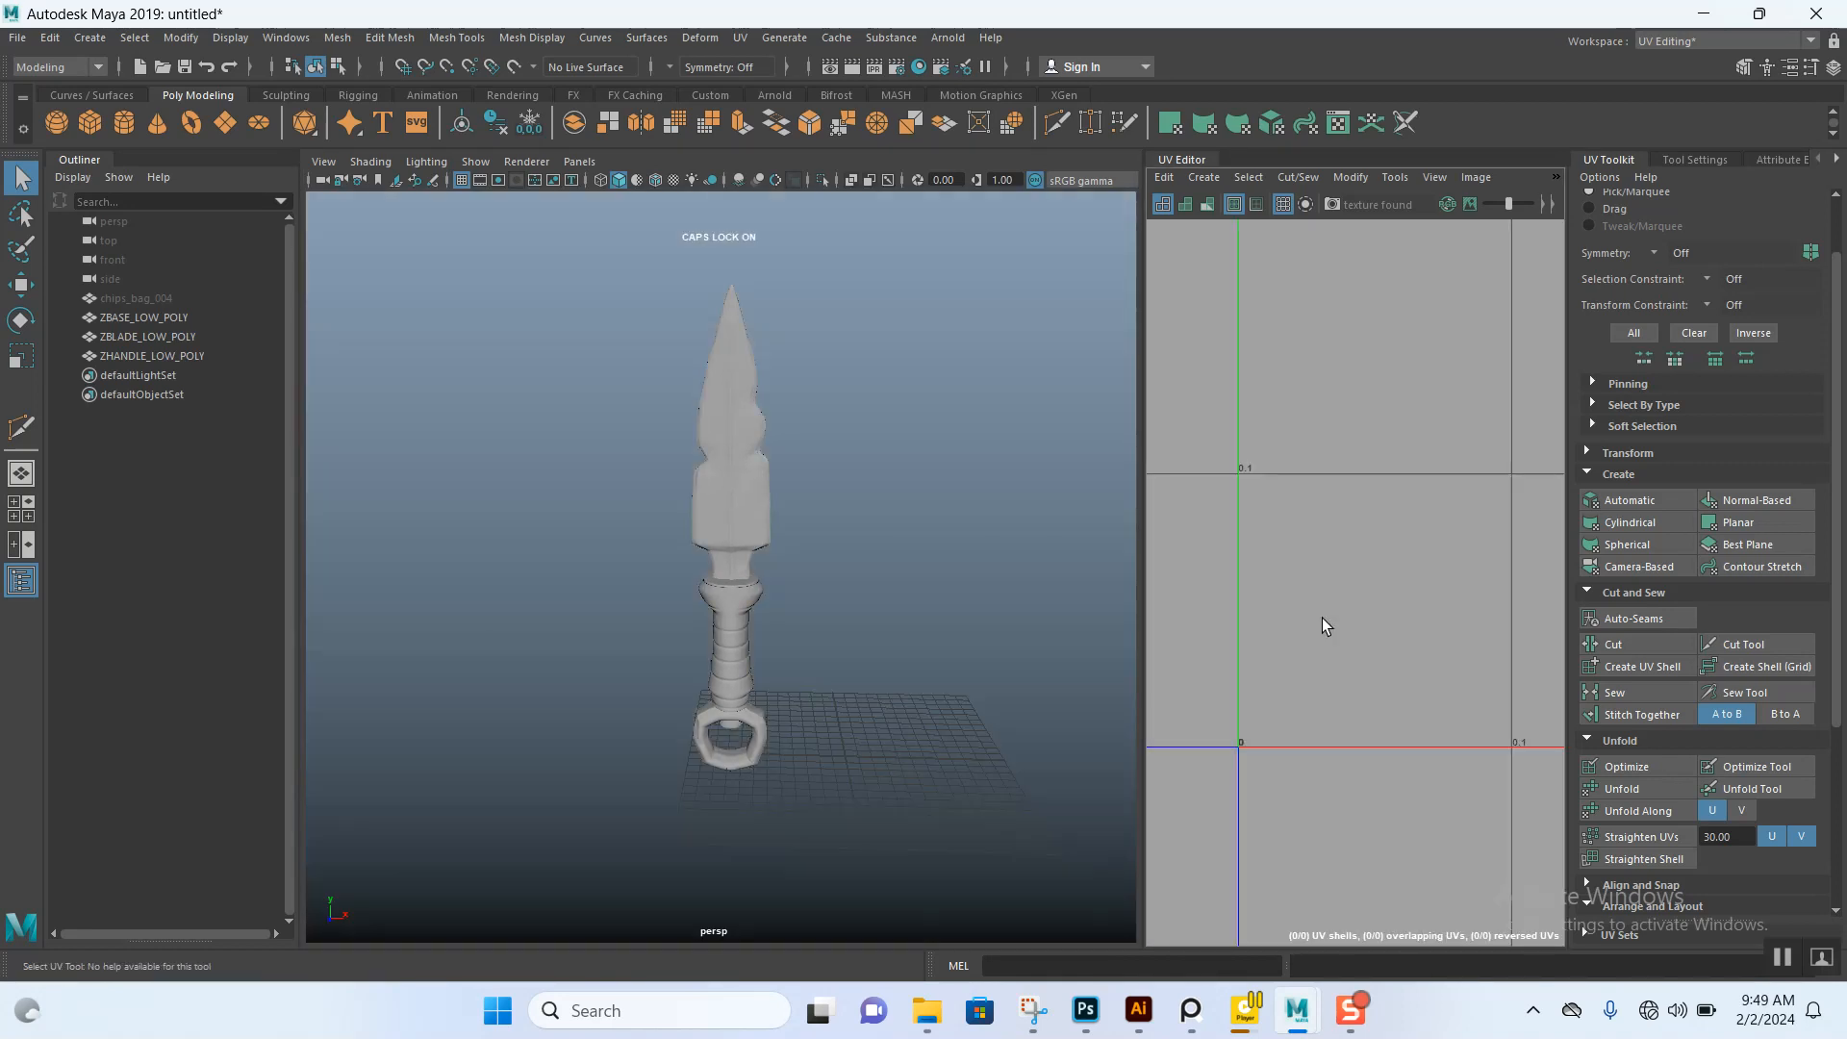
key(alt+b)
key(alt+b)
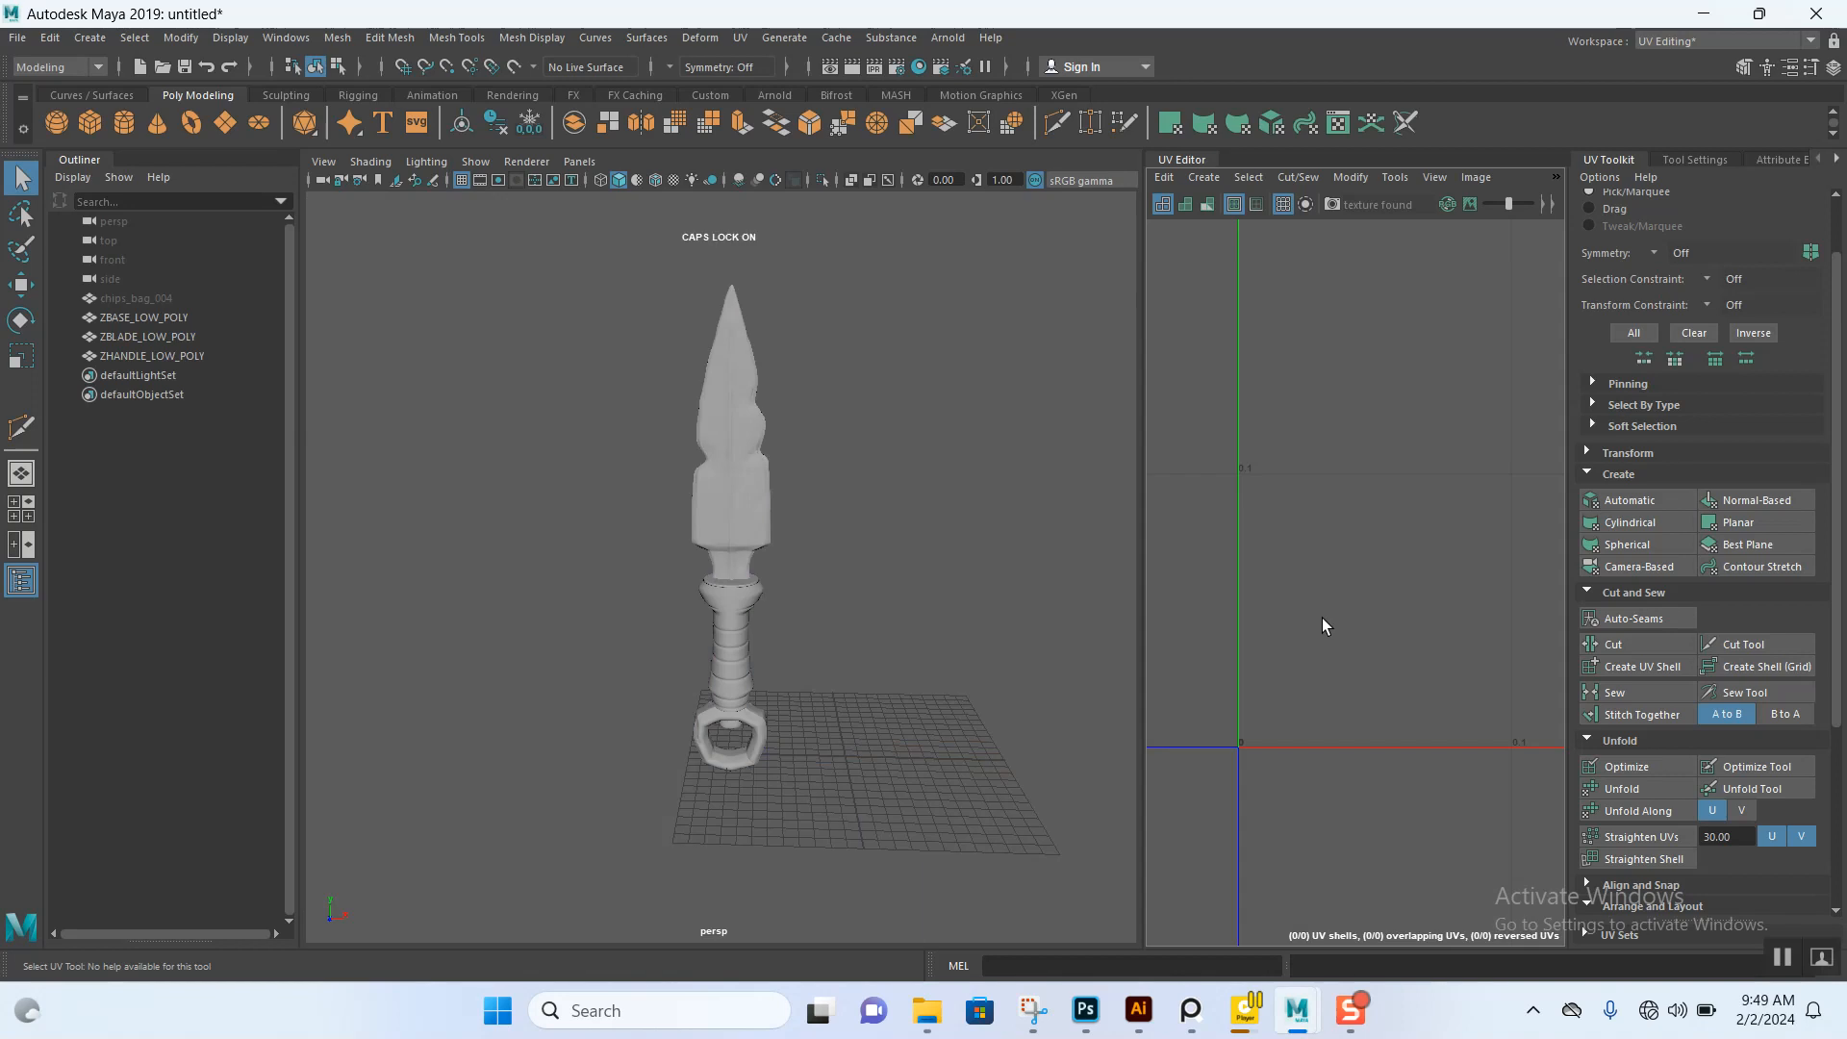
key(alt+b)
key(alt+b)
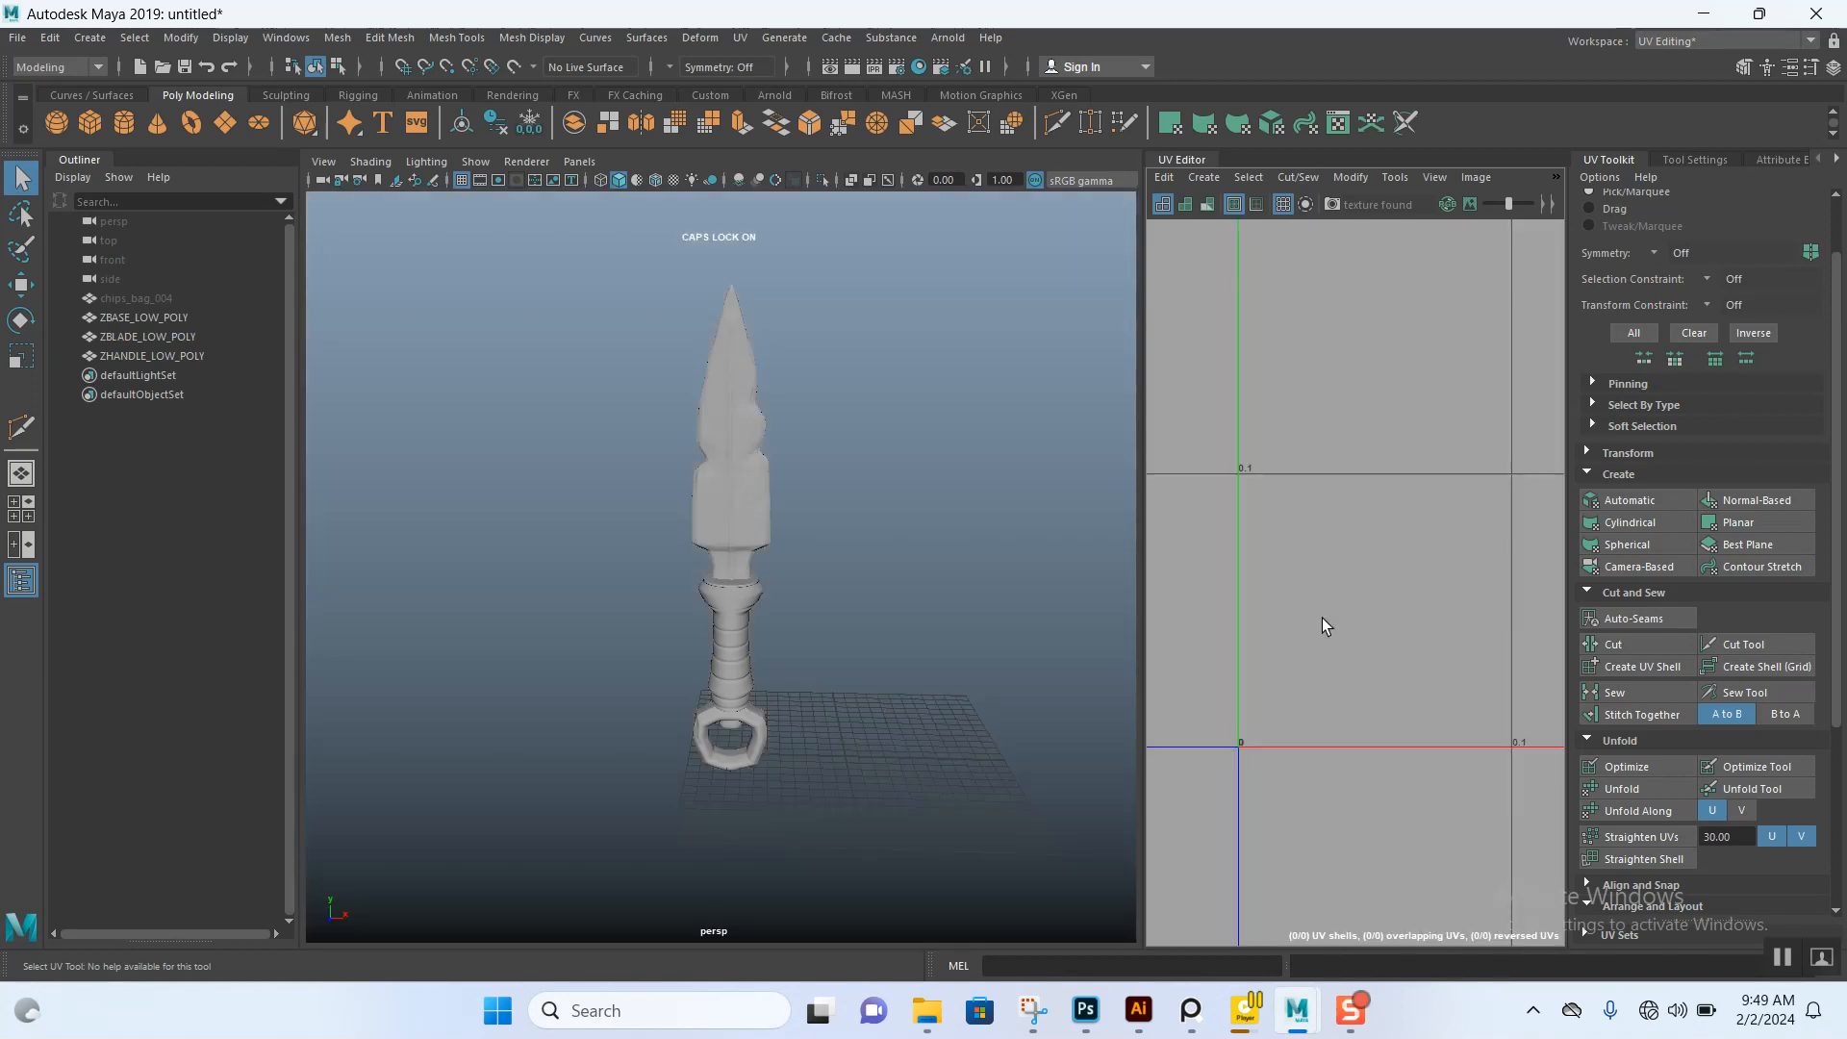
alt+right_drag(1322, 618, 1377, 717)
alt+right_drag(1389, 640, 1358, 451)
scroll(1389, 567, down, 10)
scroll(1401, 596, up, 6)
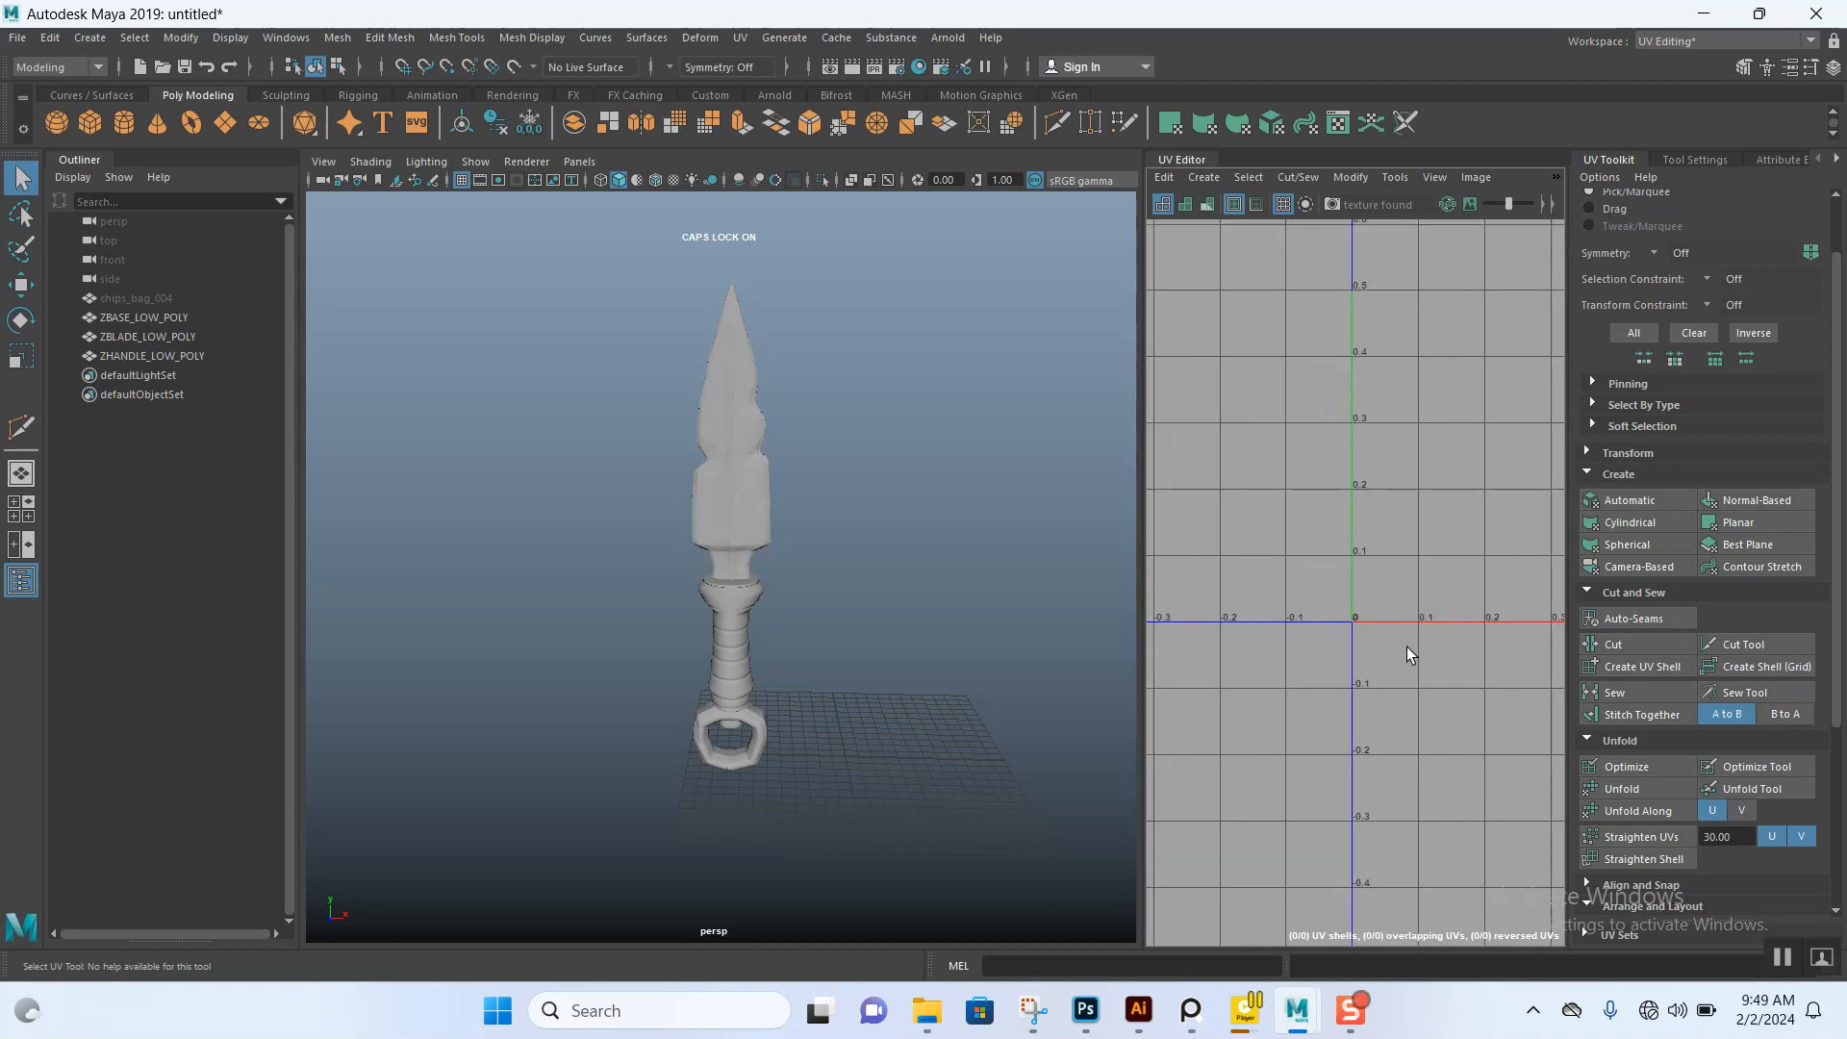
alt+right_drag(1354, 530, 1367, 786)
alt+middle_drag(1350, 654, 1318, 557)
alt+right_drag(1319, 558, 1330, 665)
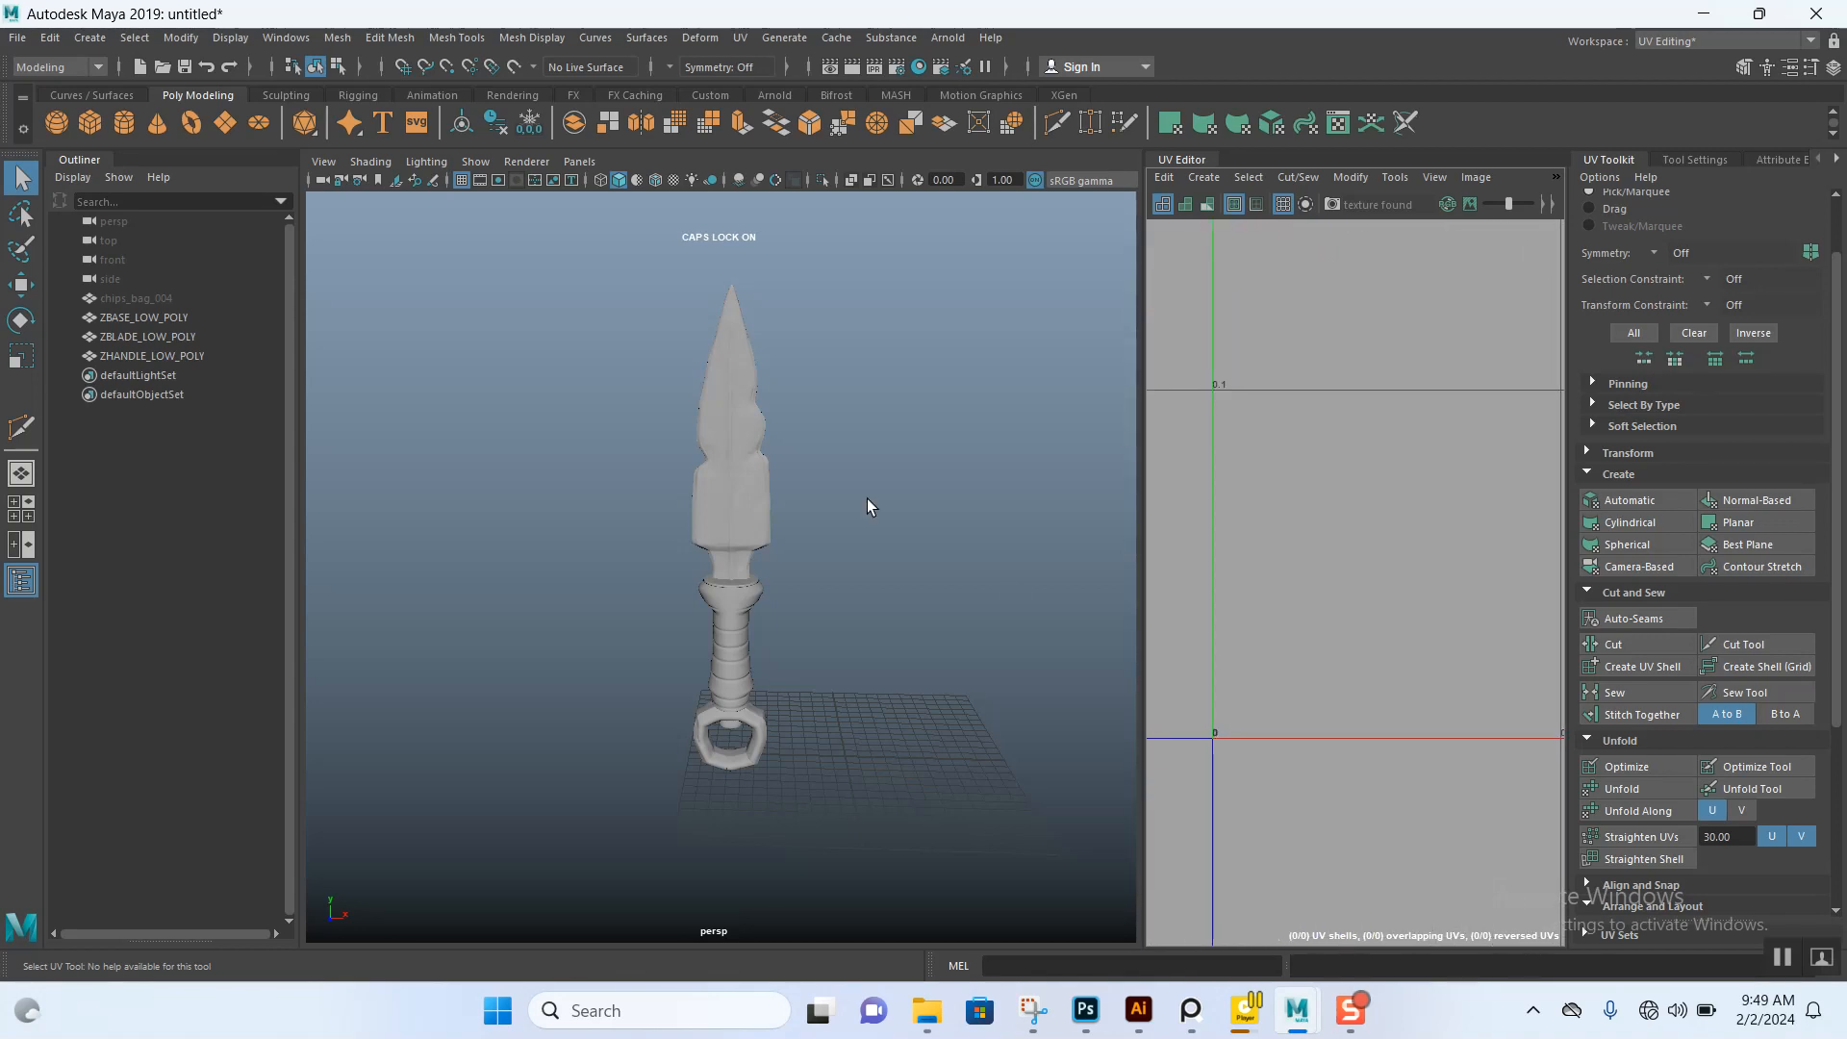
- Select the base, blade and handle meshes together and delete all of their existing UVs
click(769, 500)
scroll(1254, 581, down, 3)
scroll(766, 477, down, 3)
scroll(763, 425, down, 3)
drag(658, 405, 760, 673)
scroll(1292, 603, down, 8)
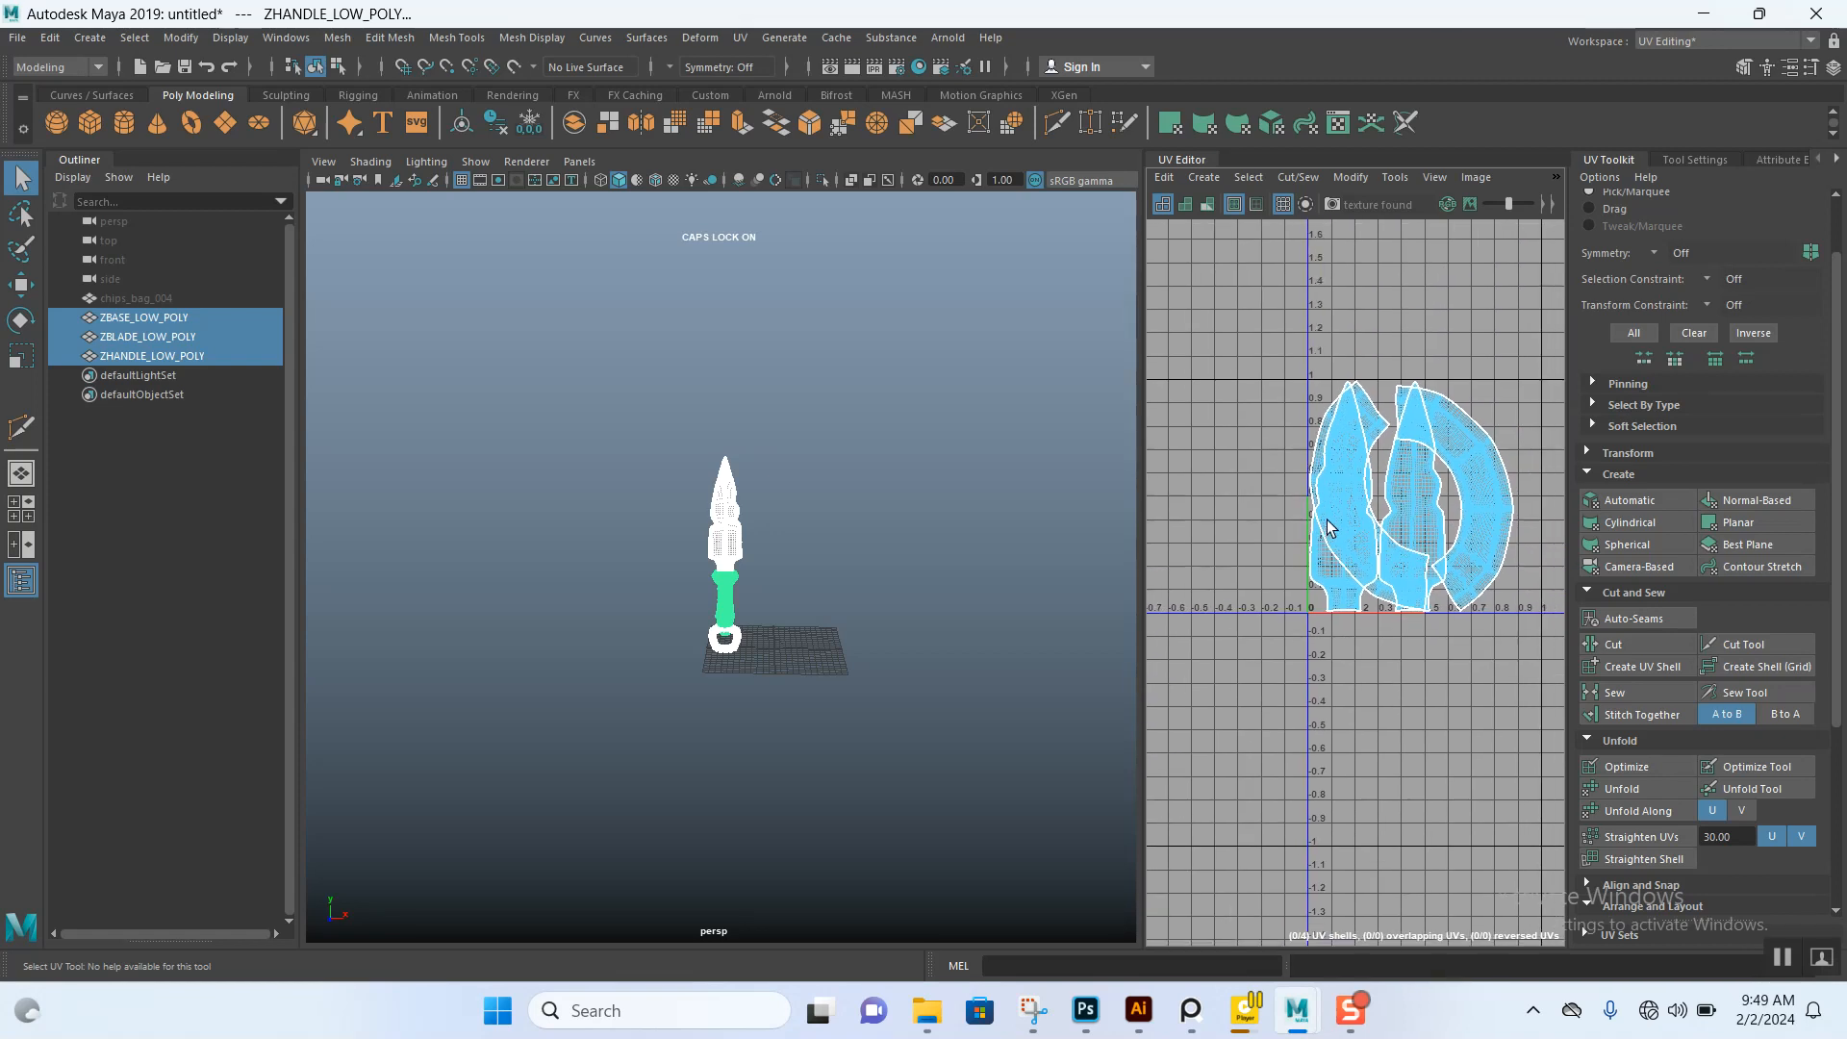
scroll(1330, 524, up, 2)
right_drag(1352, 450, 1288, 422)
drag(1302, 315, 1551, 710)
key(Delete)
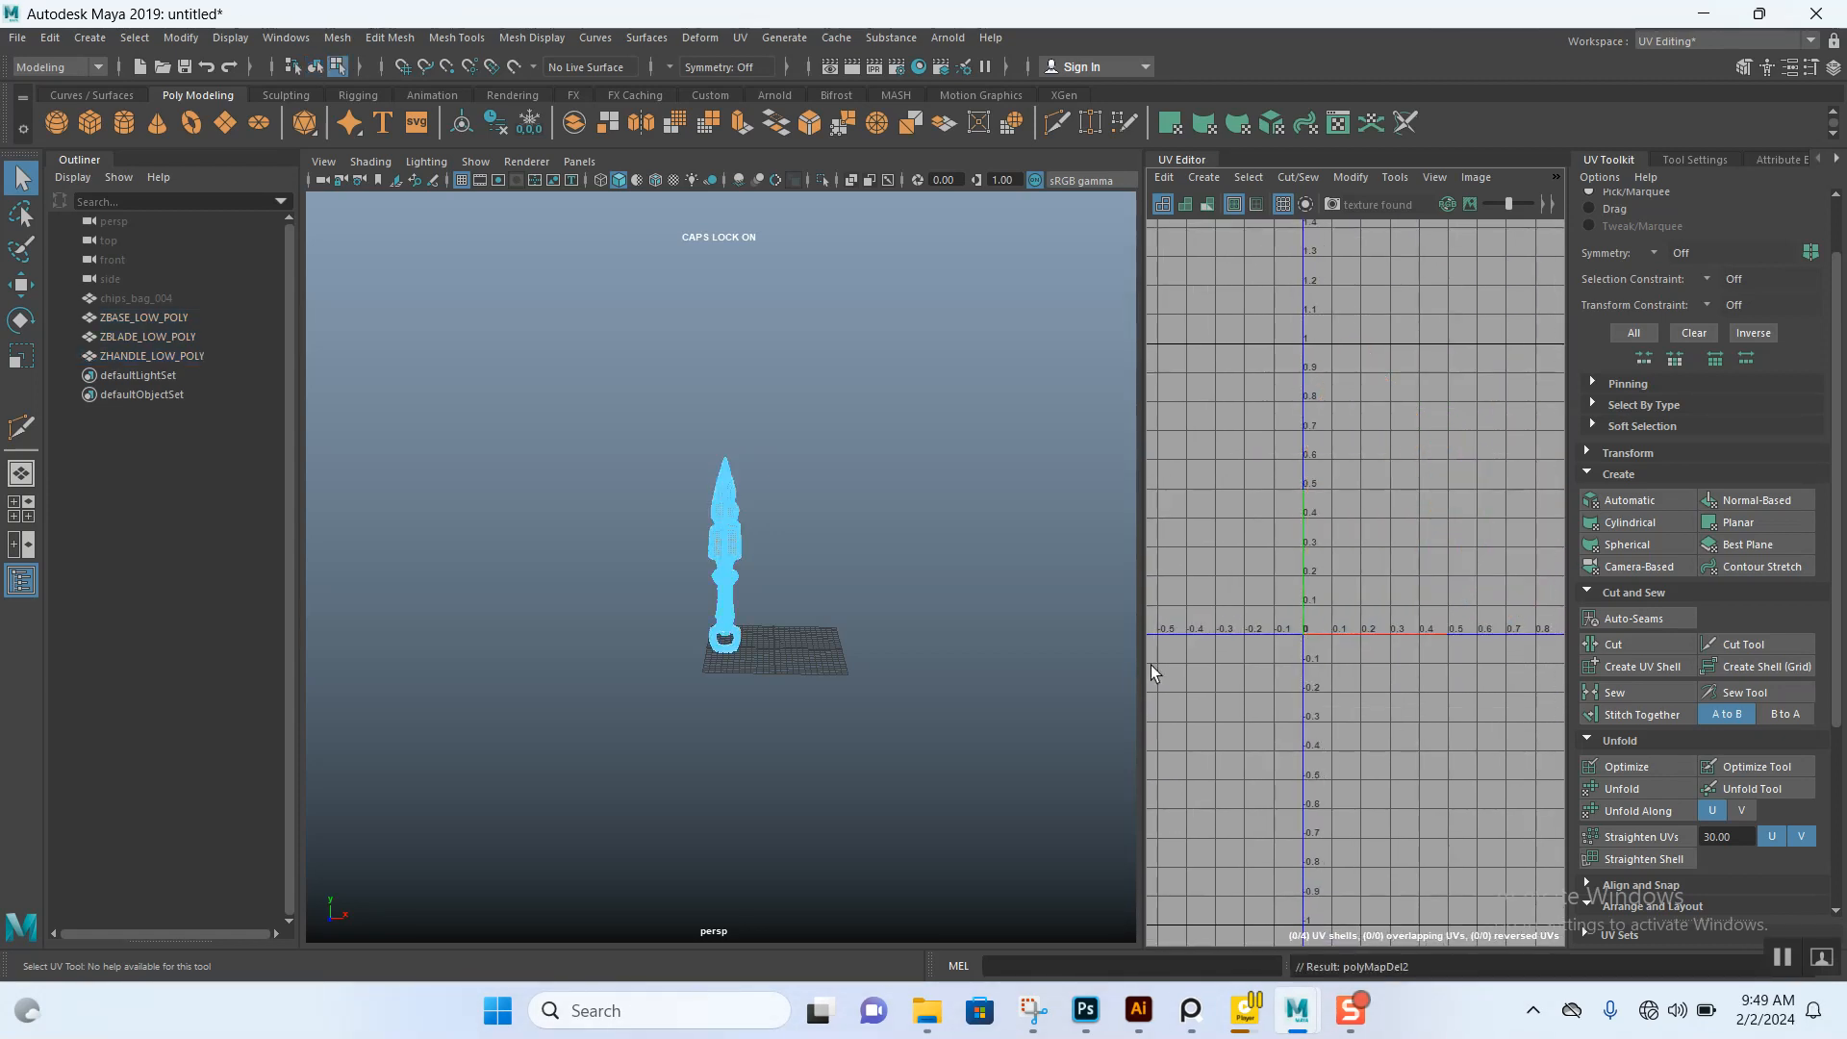
- Return to object selection and isolate the ZBLADE_LOW_POLY mesh in the viewport
scroll(770, 519, up, 6)
right_drag(818, 489, 914, 452)
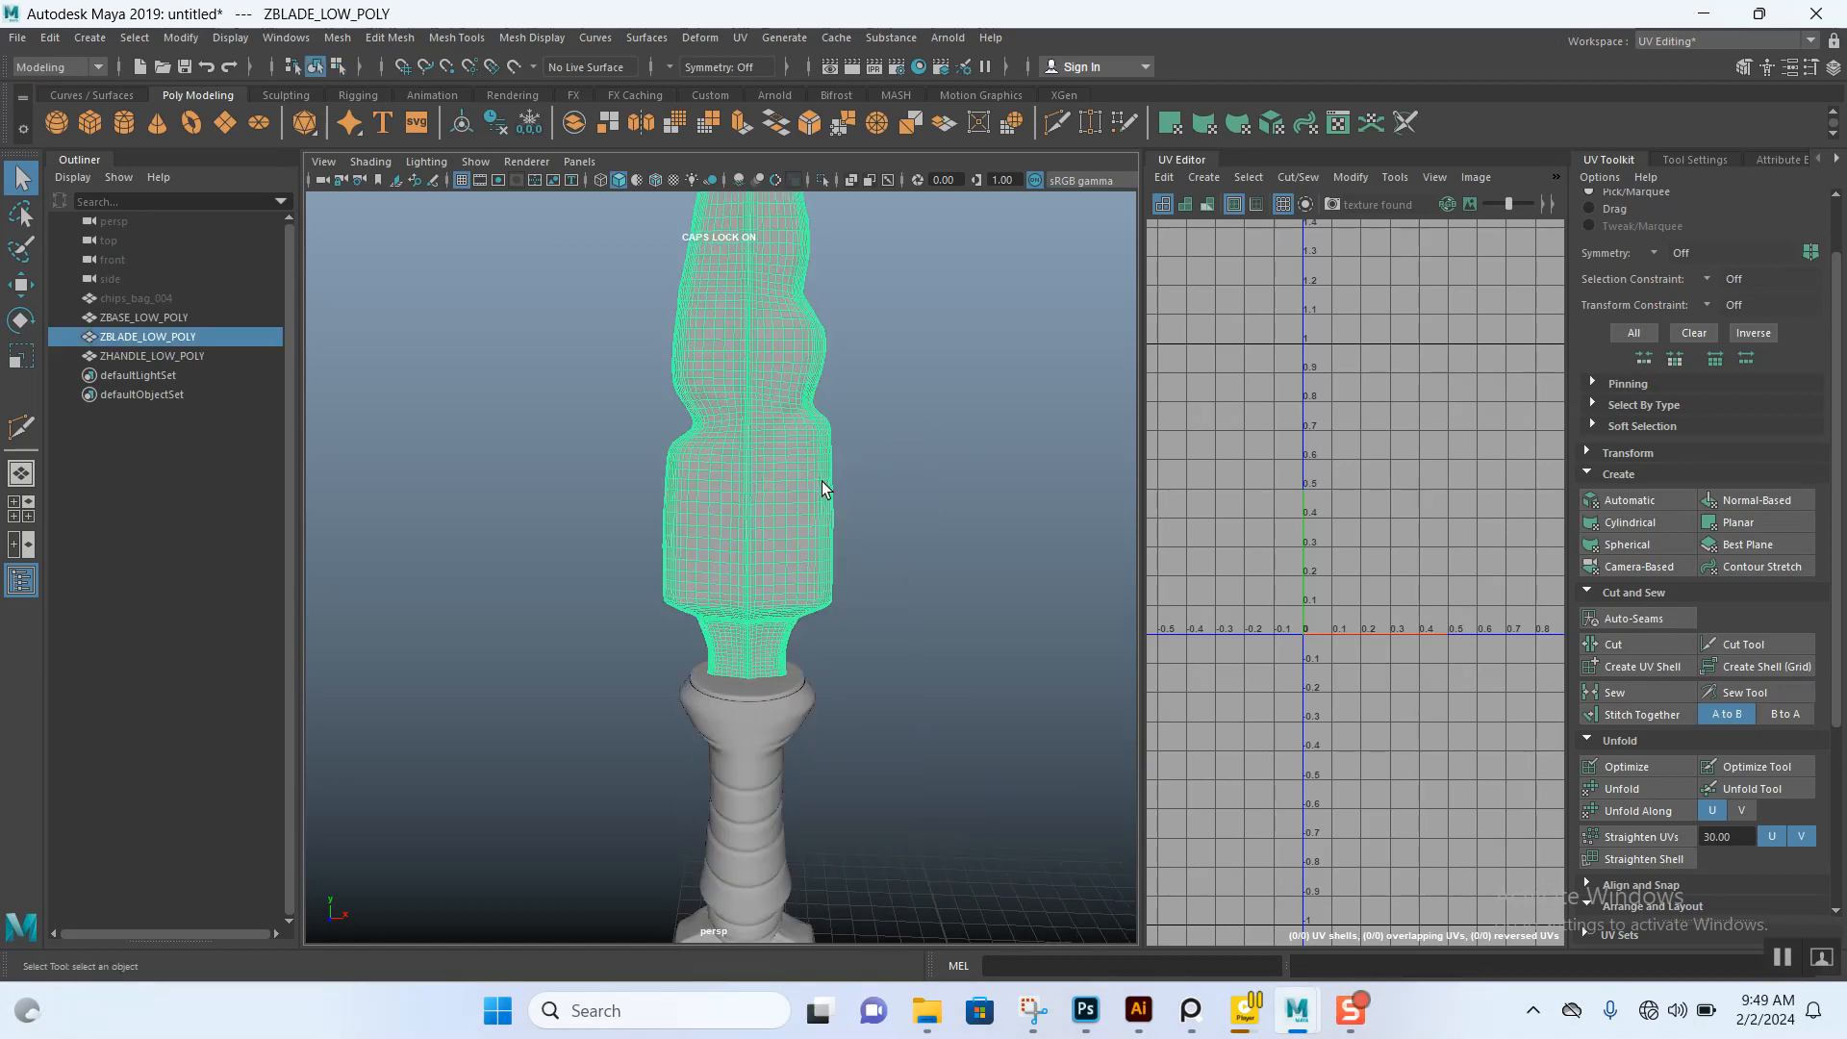
key(ctrl+1)
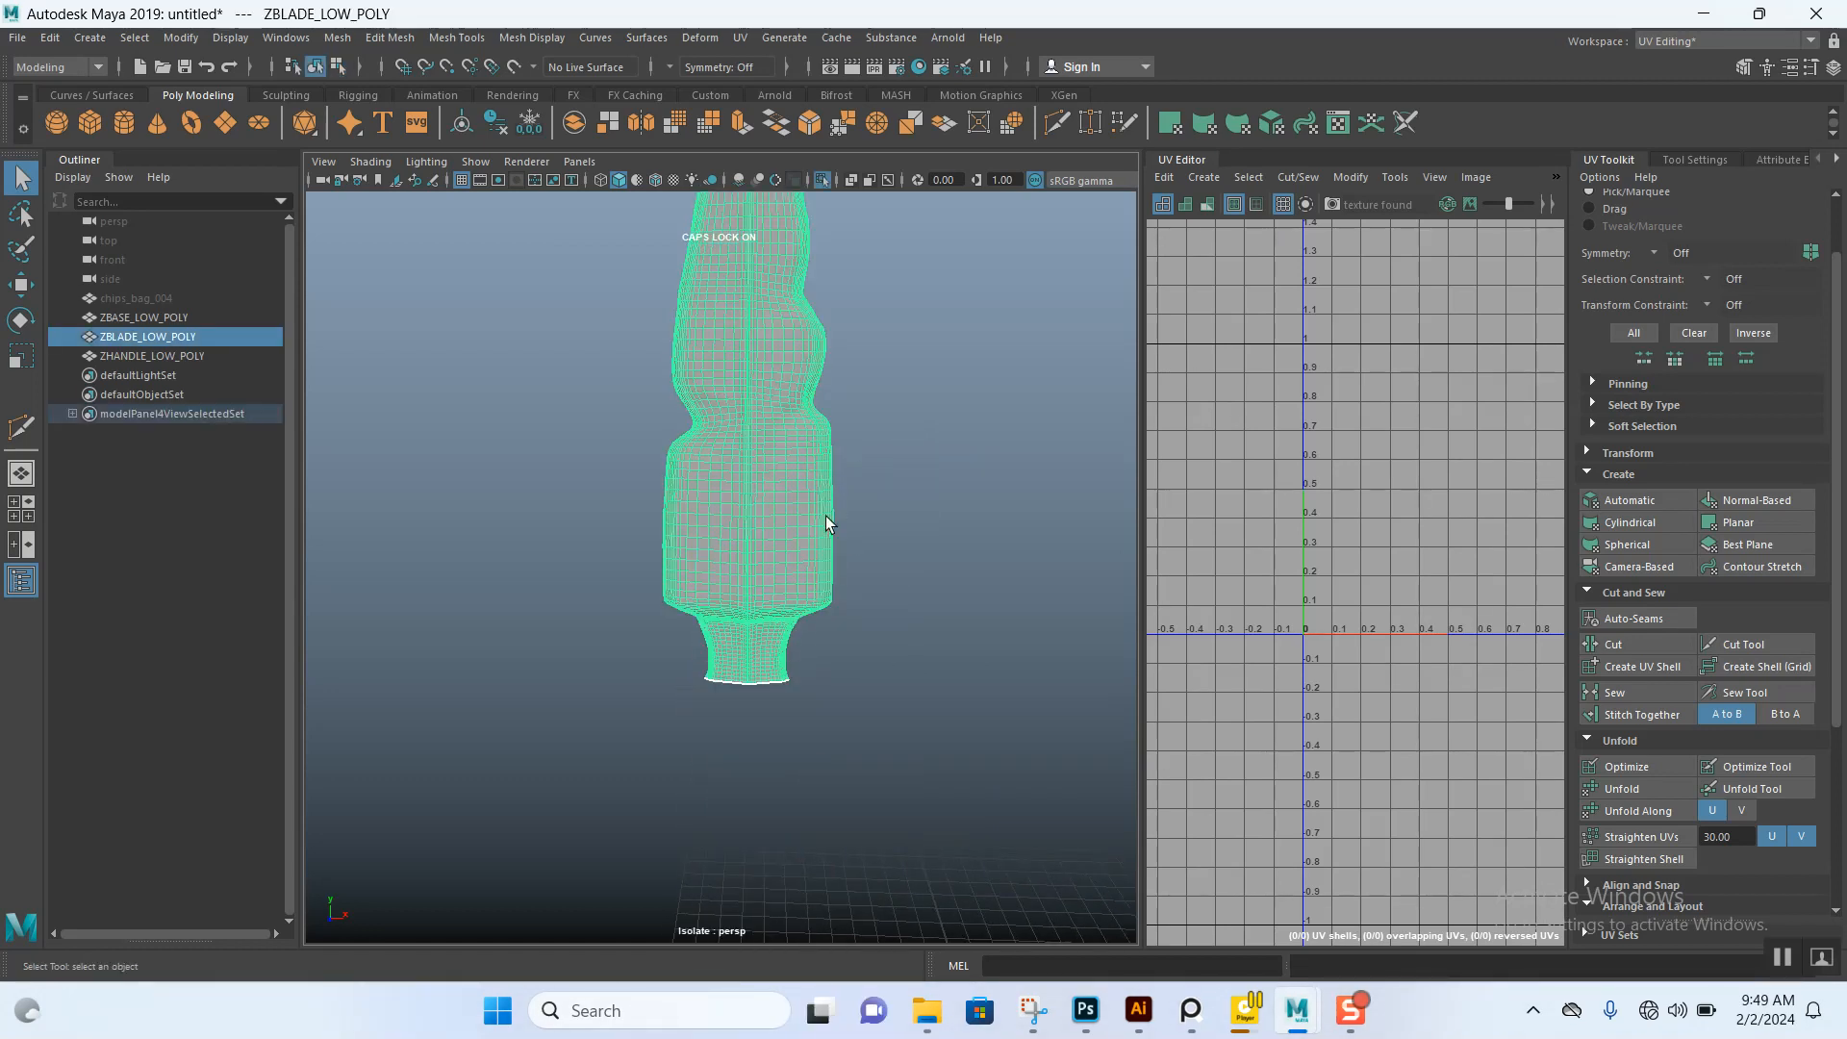
- Select all faces of the blade from a front-on view and apply a Camera-Based UV projection
alt+drag(829, 522, 850, 673)
alt+right_drag(850, 674, 747, 565)
right_drag(748, 489, 747, 539)
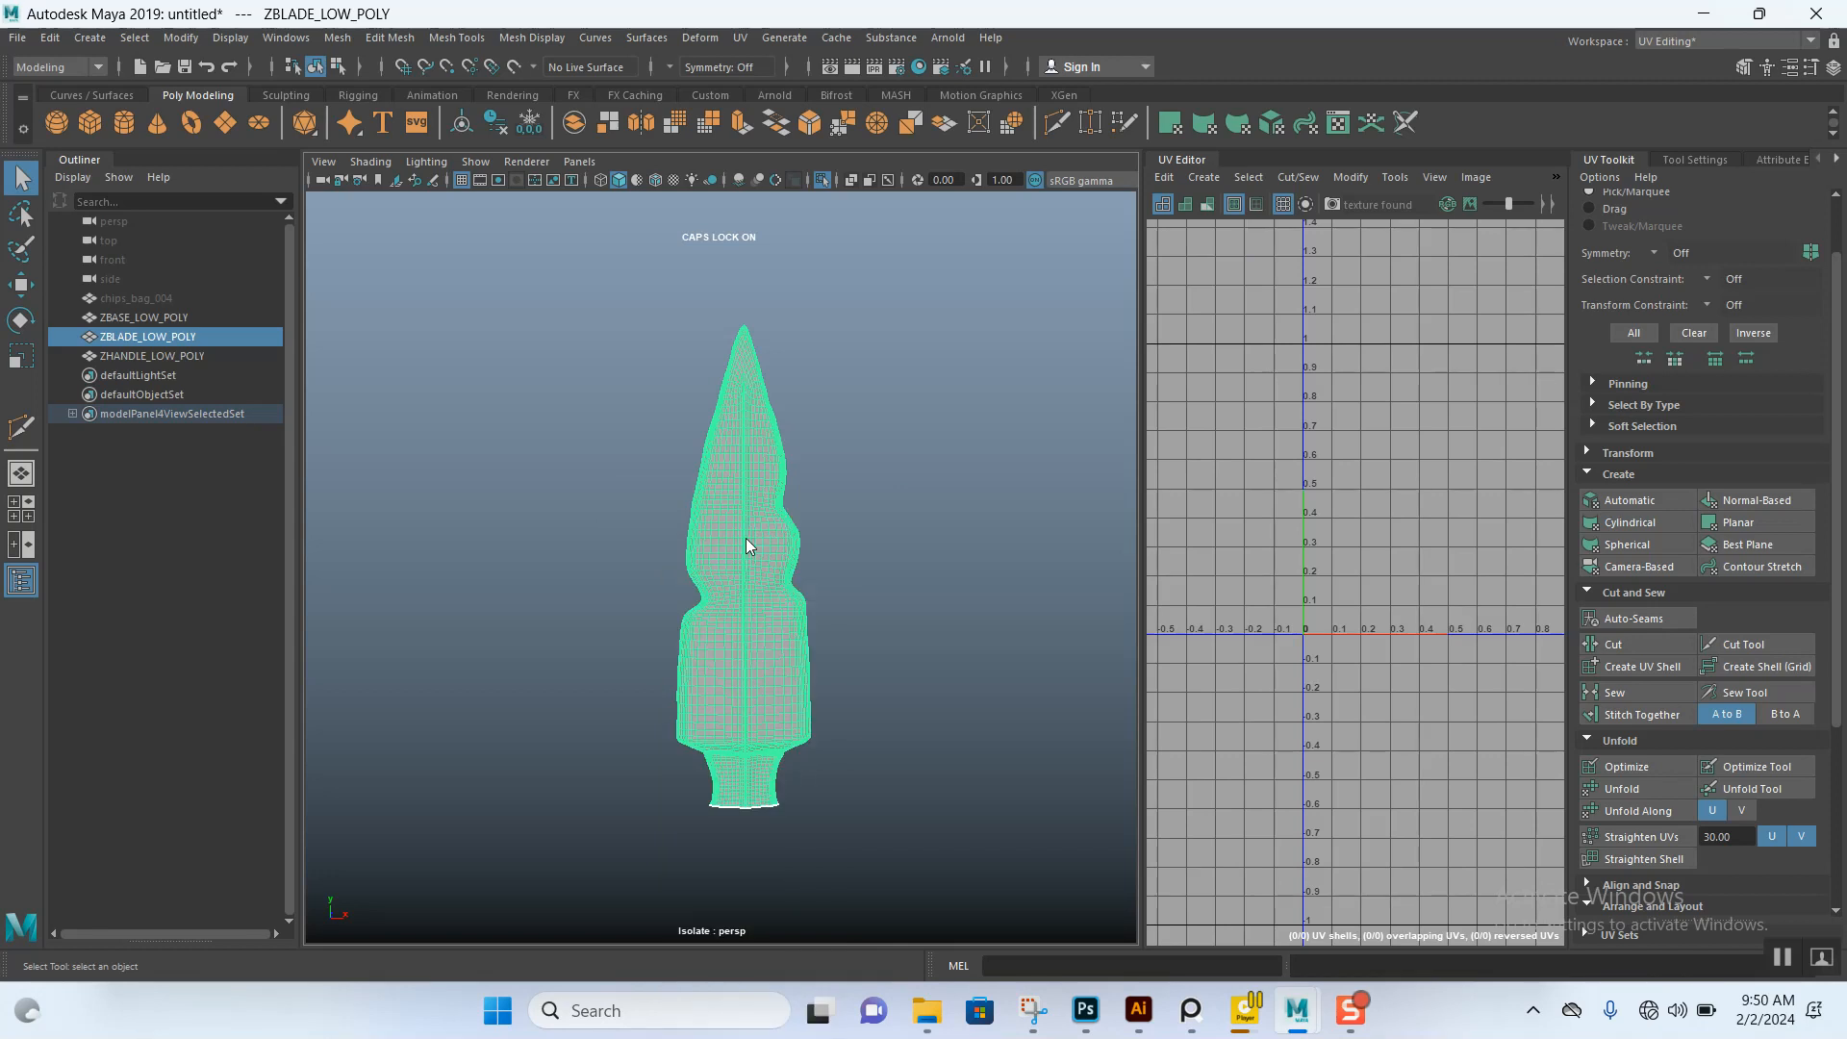
drag(588, 304, 895, 857)
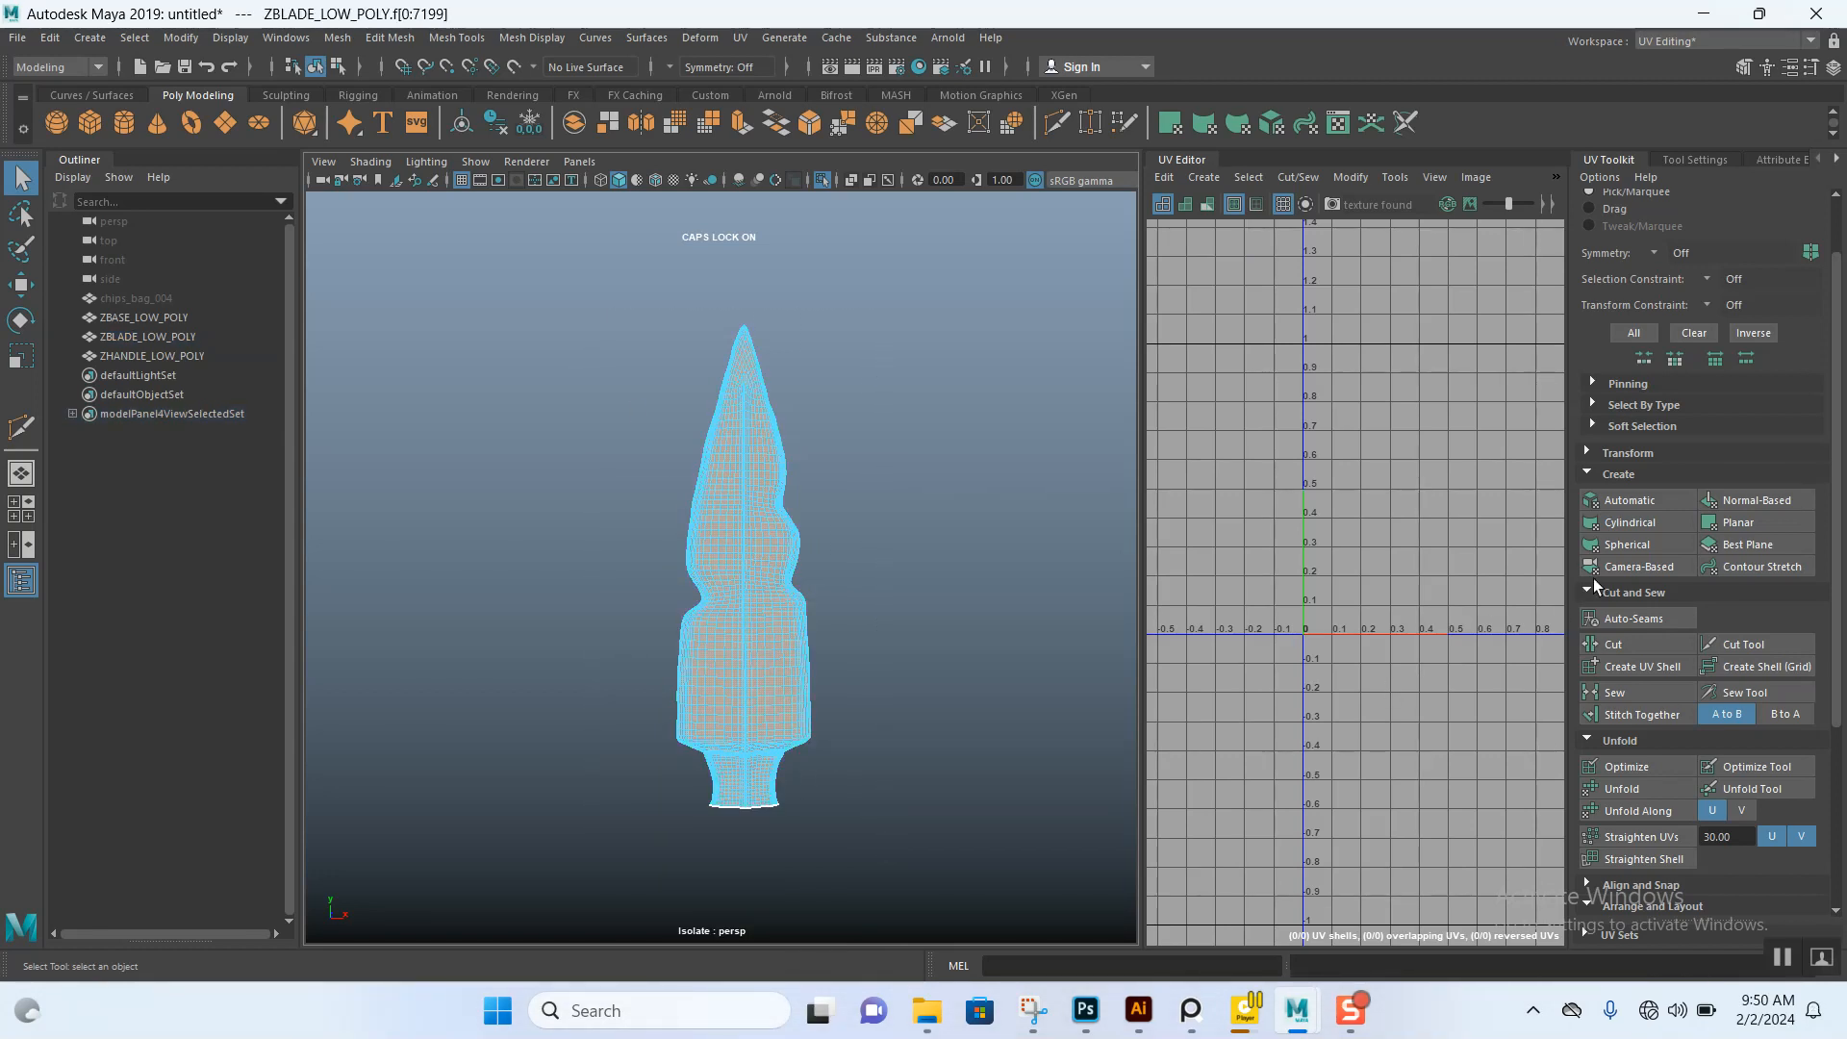
click(1626, 567)
- Select the edge loop along the blade's outer rim and cut the UVs along it
alt+right_drag(982, 525, 885, 510)
mouse_move(885, 511)
alt+mouse_down()
mouse_move(1062, 511)
mouse_move(919, 503)
alt+mouse_up()
key(F8)
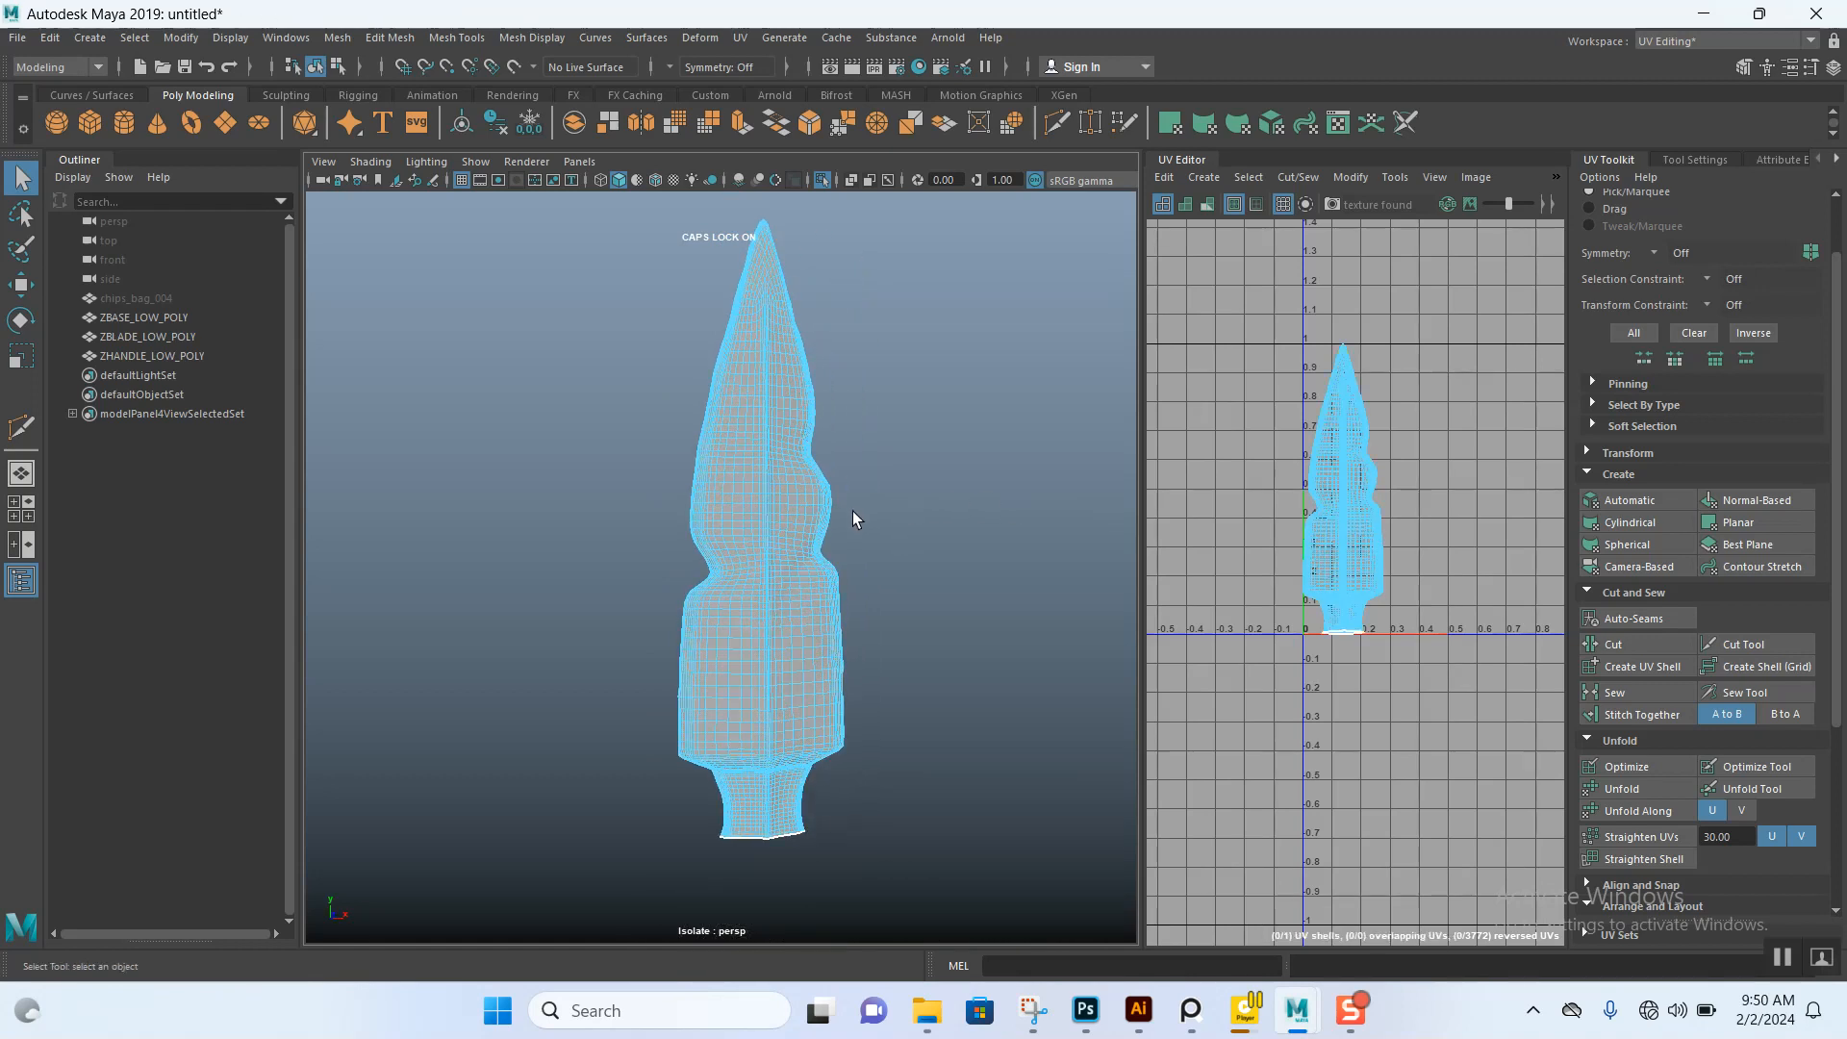
alt+right_drag(853, 515, 828, 618)
alt+drag(828, 618, 749, 461)
alt+right_drag(749, 462, 758, 627)
alt+drag(759, 626, 756, 510)
alt+right_drag(756, 509, 754, 560)
alt+middle_drag(755, 561, 770, 577)
right_drag(683, 512, 680, 439)
alt+drag(689, 577, 655, 594)
click(943, 548)
scroll(945, 583, down, 8)
alt+middle_drag(697, 560, 739, 660)
scroll(719, 589, down, 3)
click(1614, 644)
- Select all the blade's UV shells and unfold them
right_drag(1450, 497, 1376, 478)
drag(1274, 329, 1504, 655)
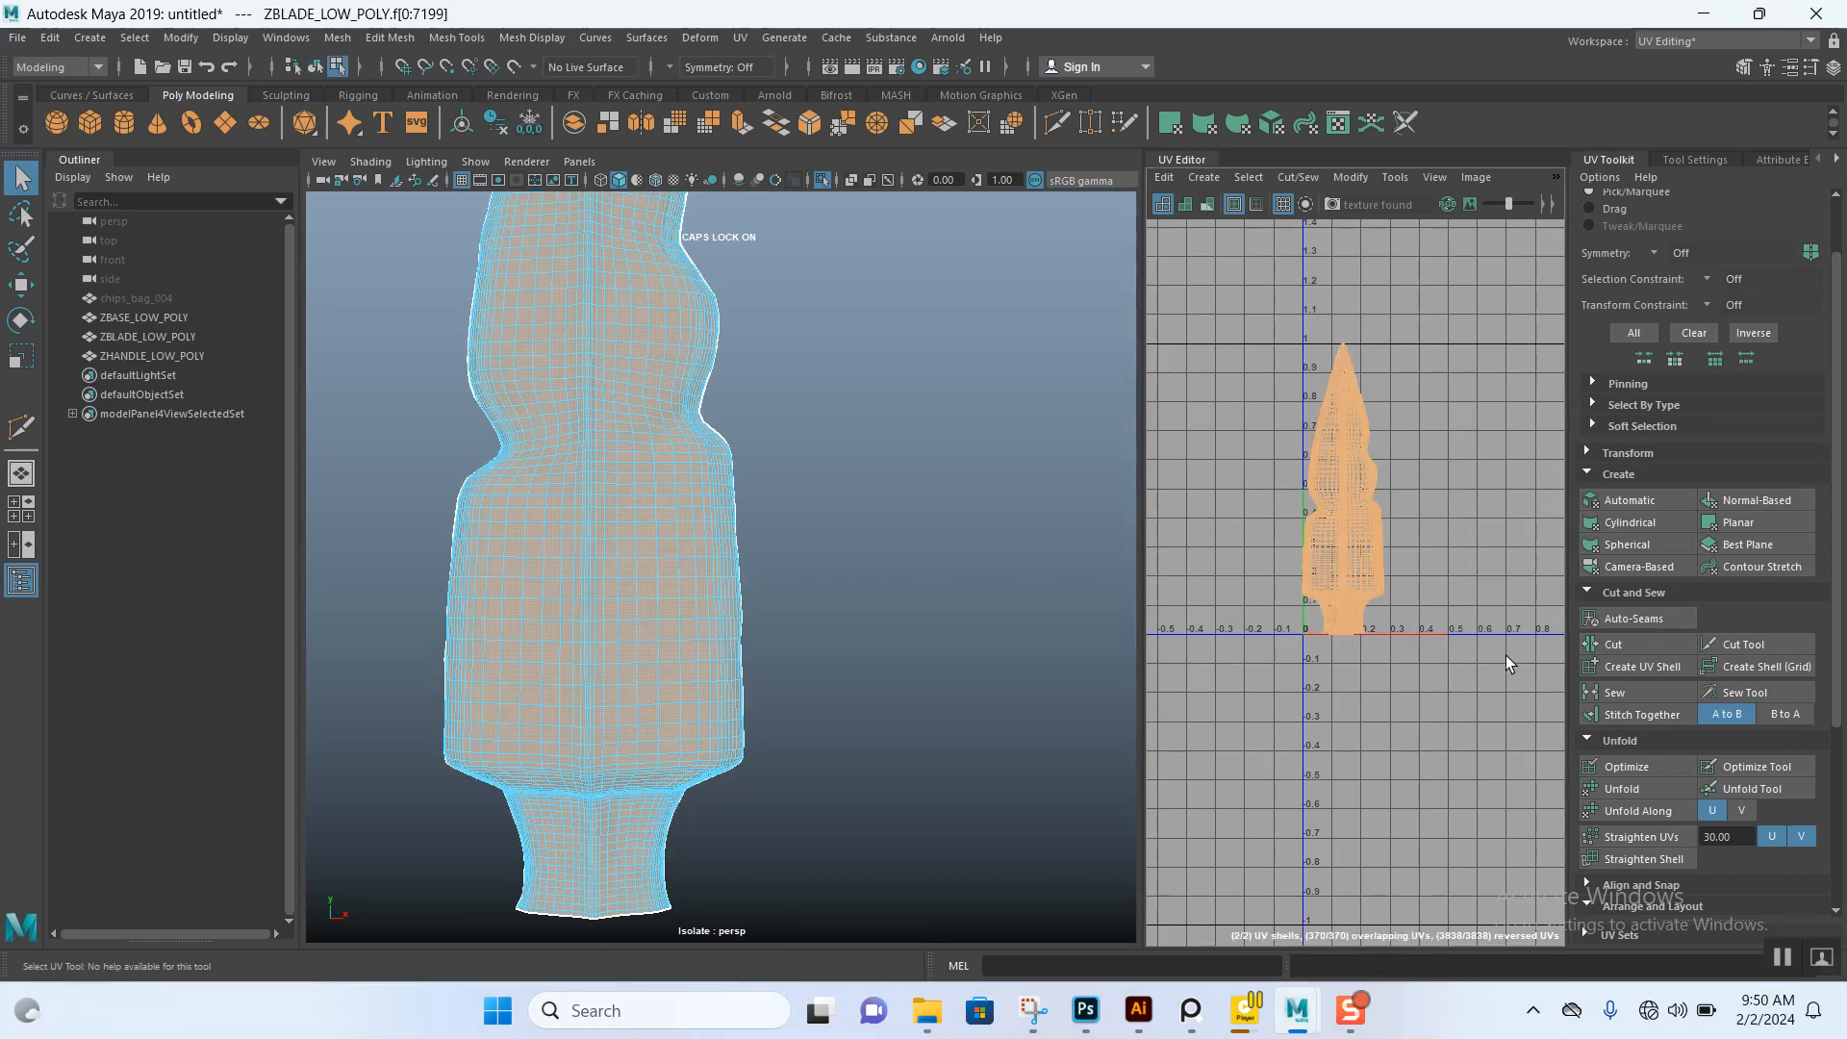
click(1624, 788)
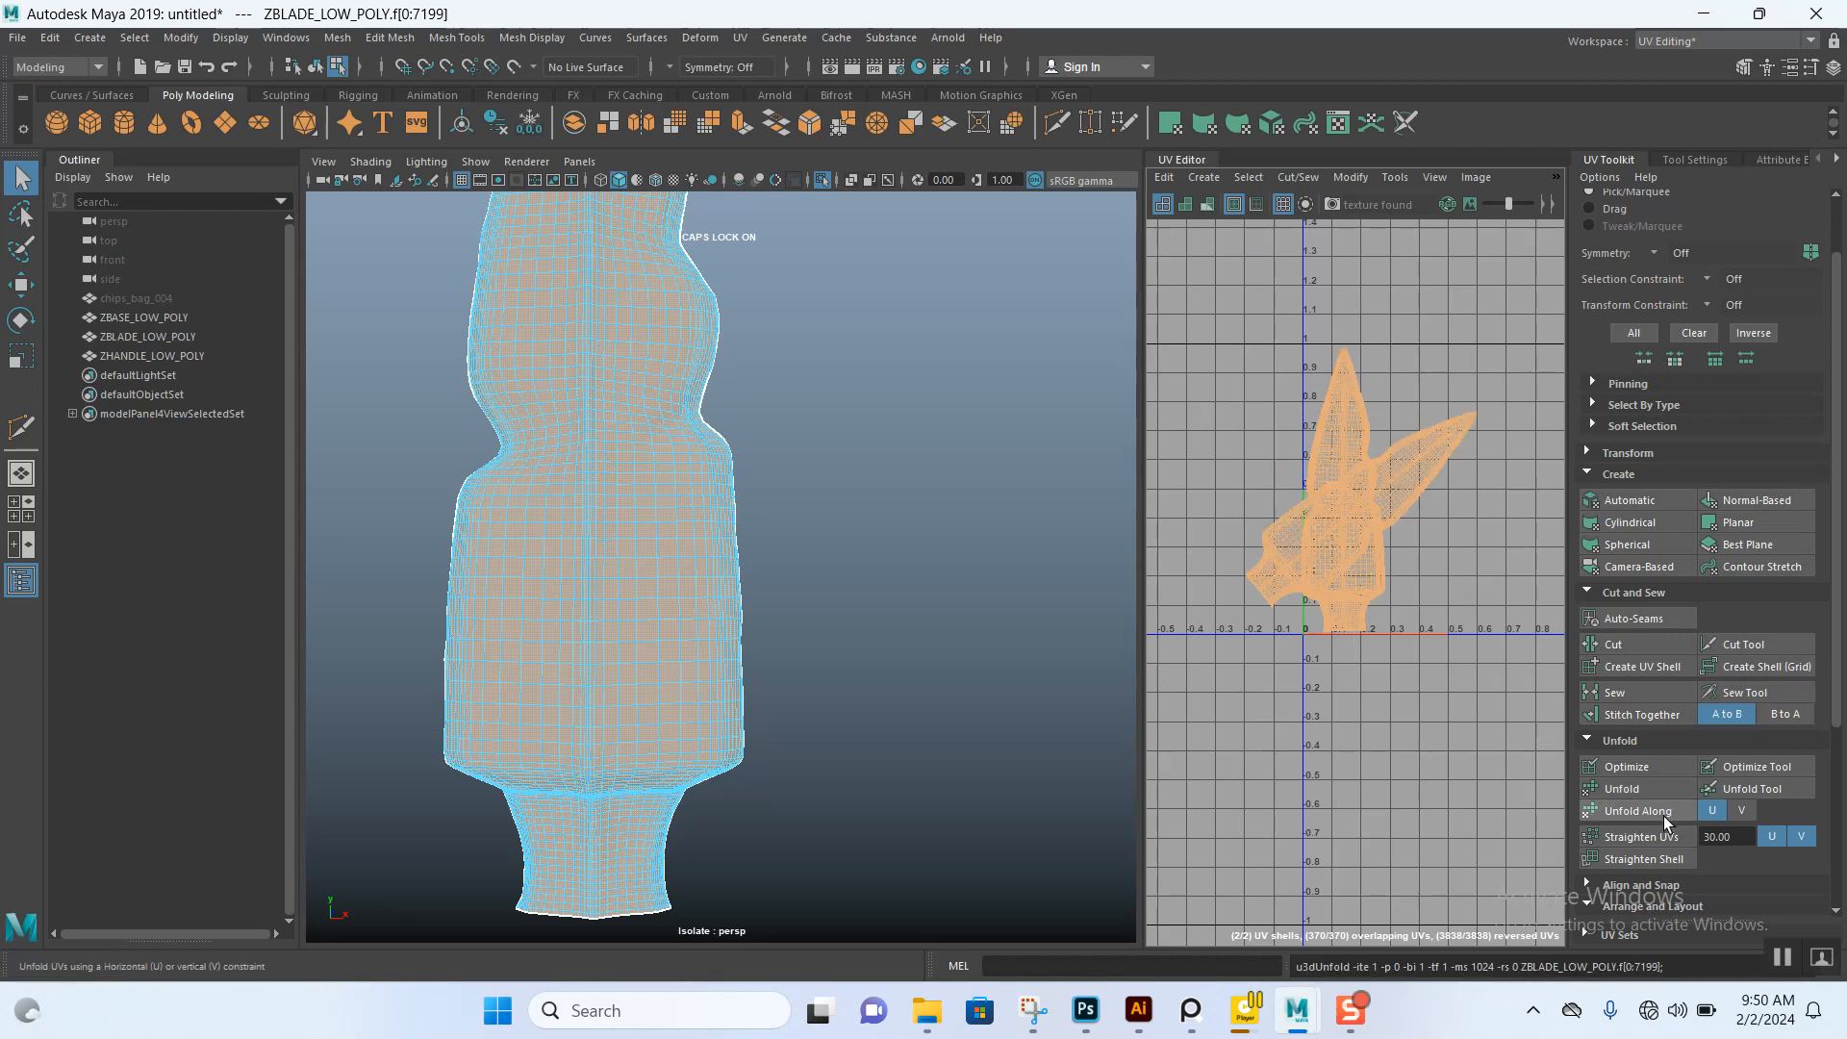
- Orient the unfolded blade shells and lay them out side by side within the UV tile
click(1642, 905)
scroll(1651, 867, down, 5)
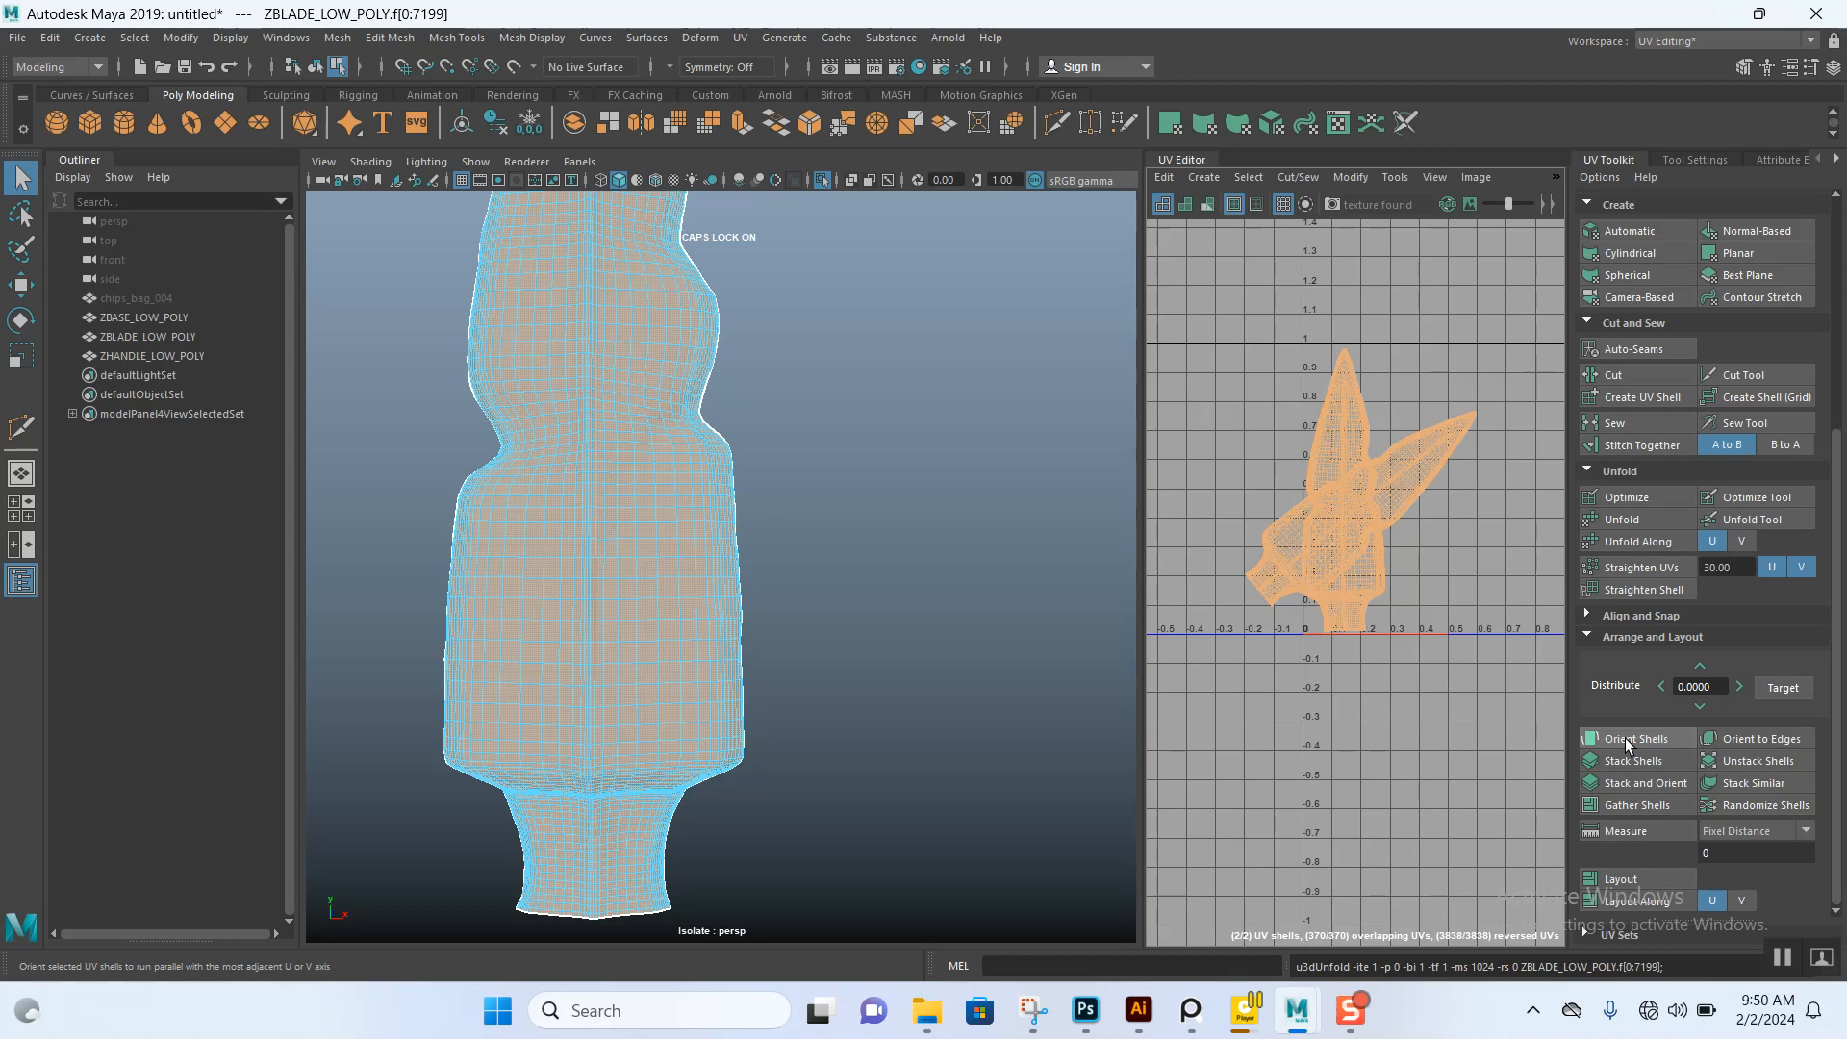
click(1625, 738)
alt+middle_drag(1464, 560, 1404, 581)
click(1640, 876)
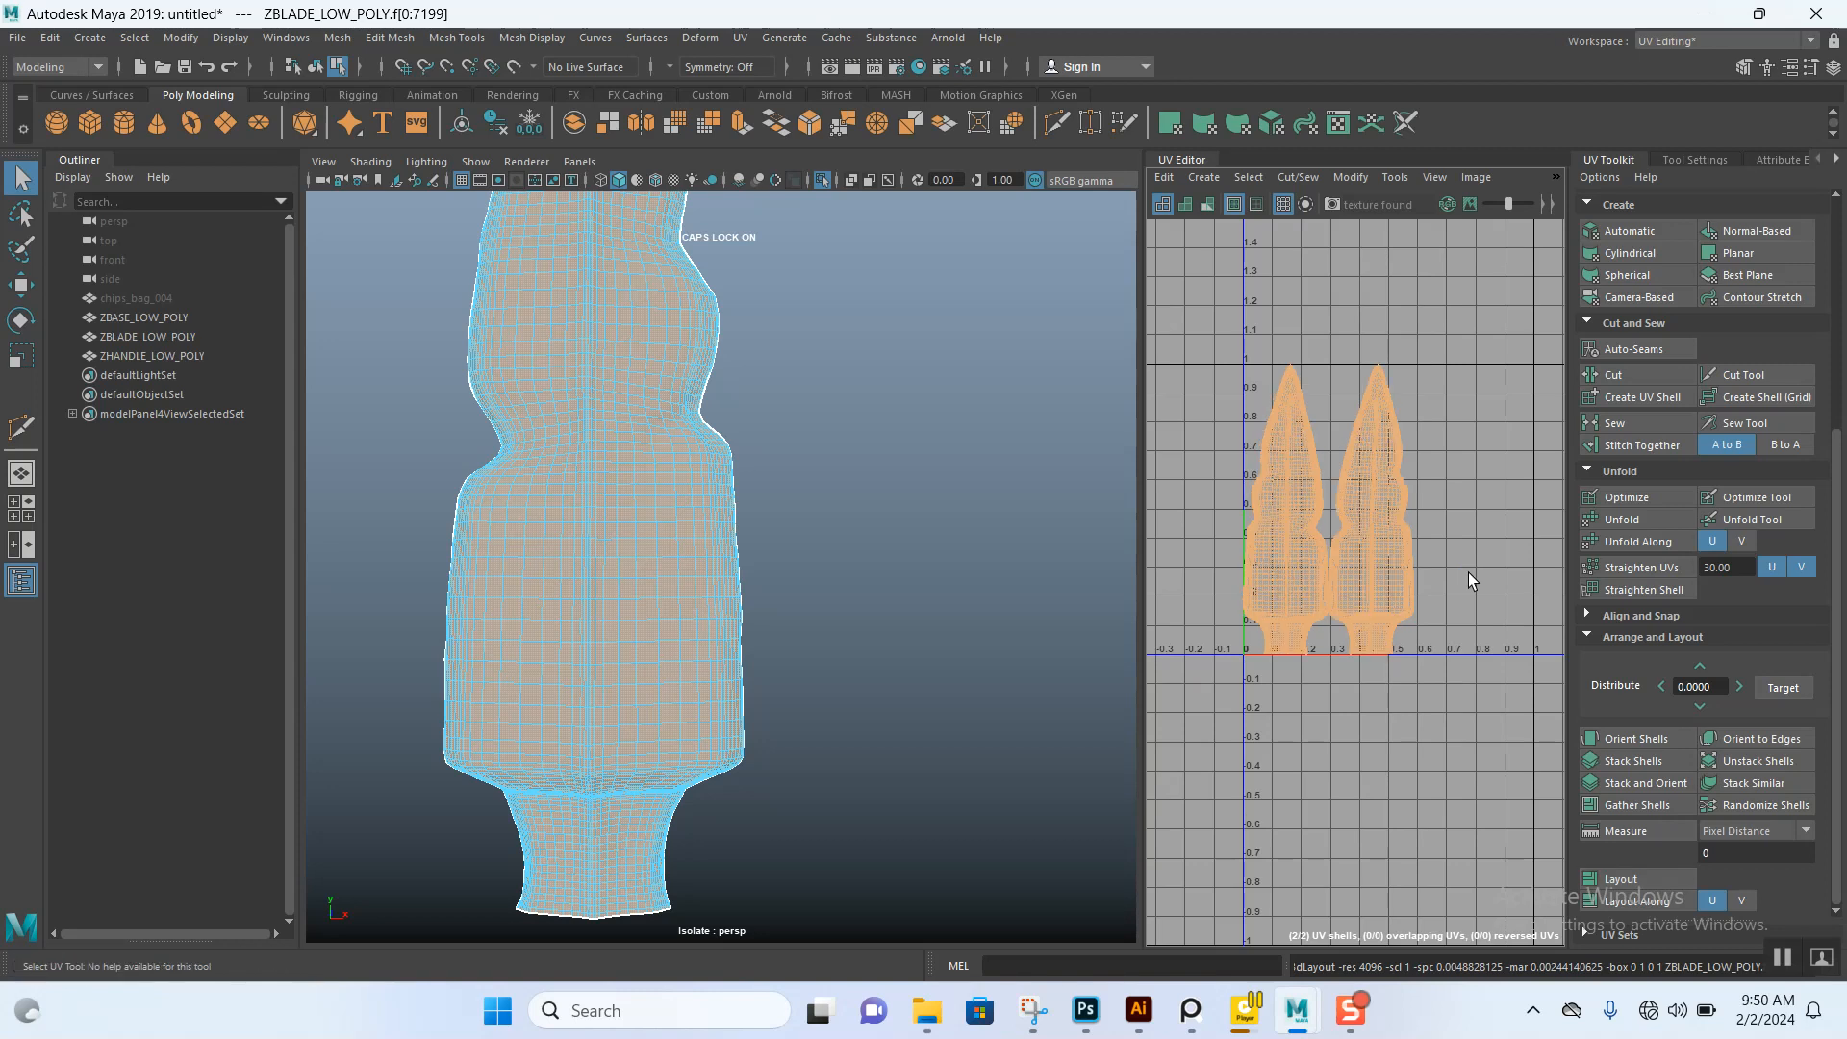
- Select the facing border edges between the two blade shells in the UV editor
alt+right_drag(1376, 591, 1414, 759)
alt+middle_drag(1414, 759, 1415, 499)
alt+right_drag(1414, 499, 1339, 687)
alt+middle_drag(1338, 686, 1376, 585)
alt+right_drag(1376, 585, 1381, 740)
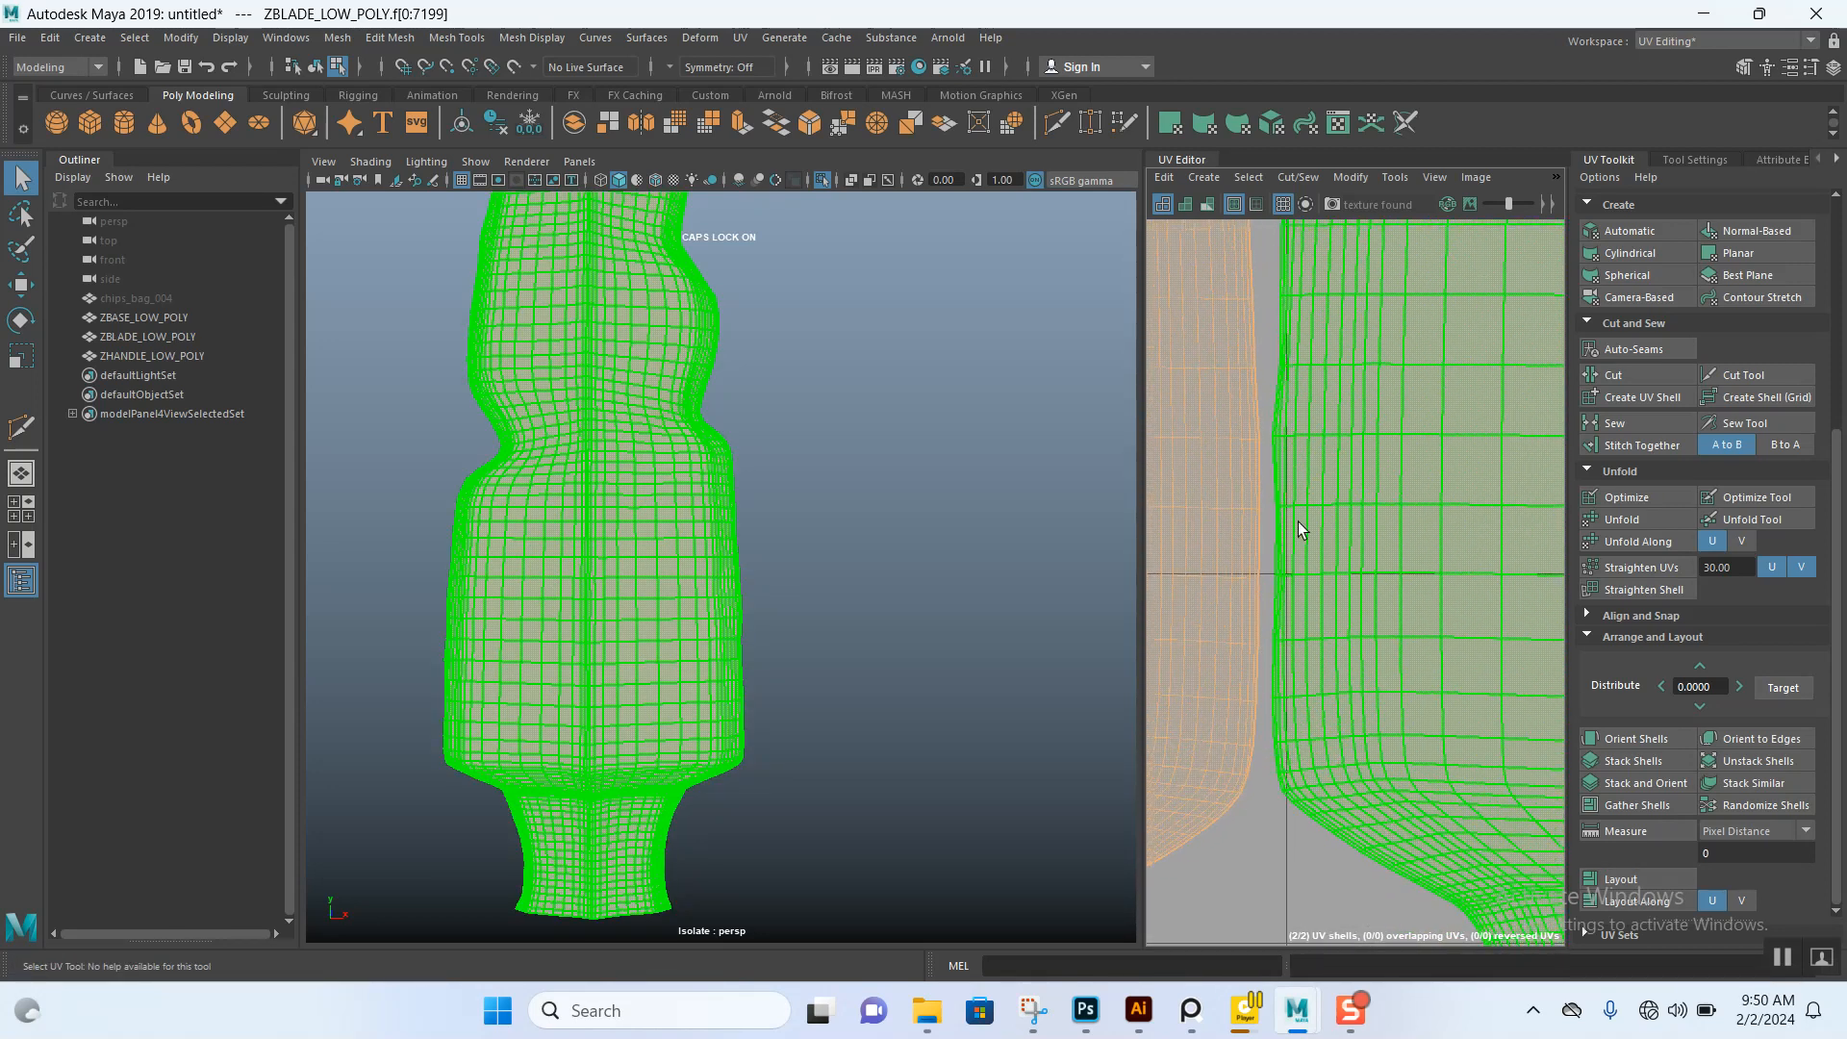
right_drag(1298, 519, 1310, 612)
alt+middle_drag(1311, 612, 1378, 575)
scroll(1358, 494, up, 2)
click(1284, 395)
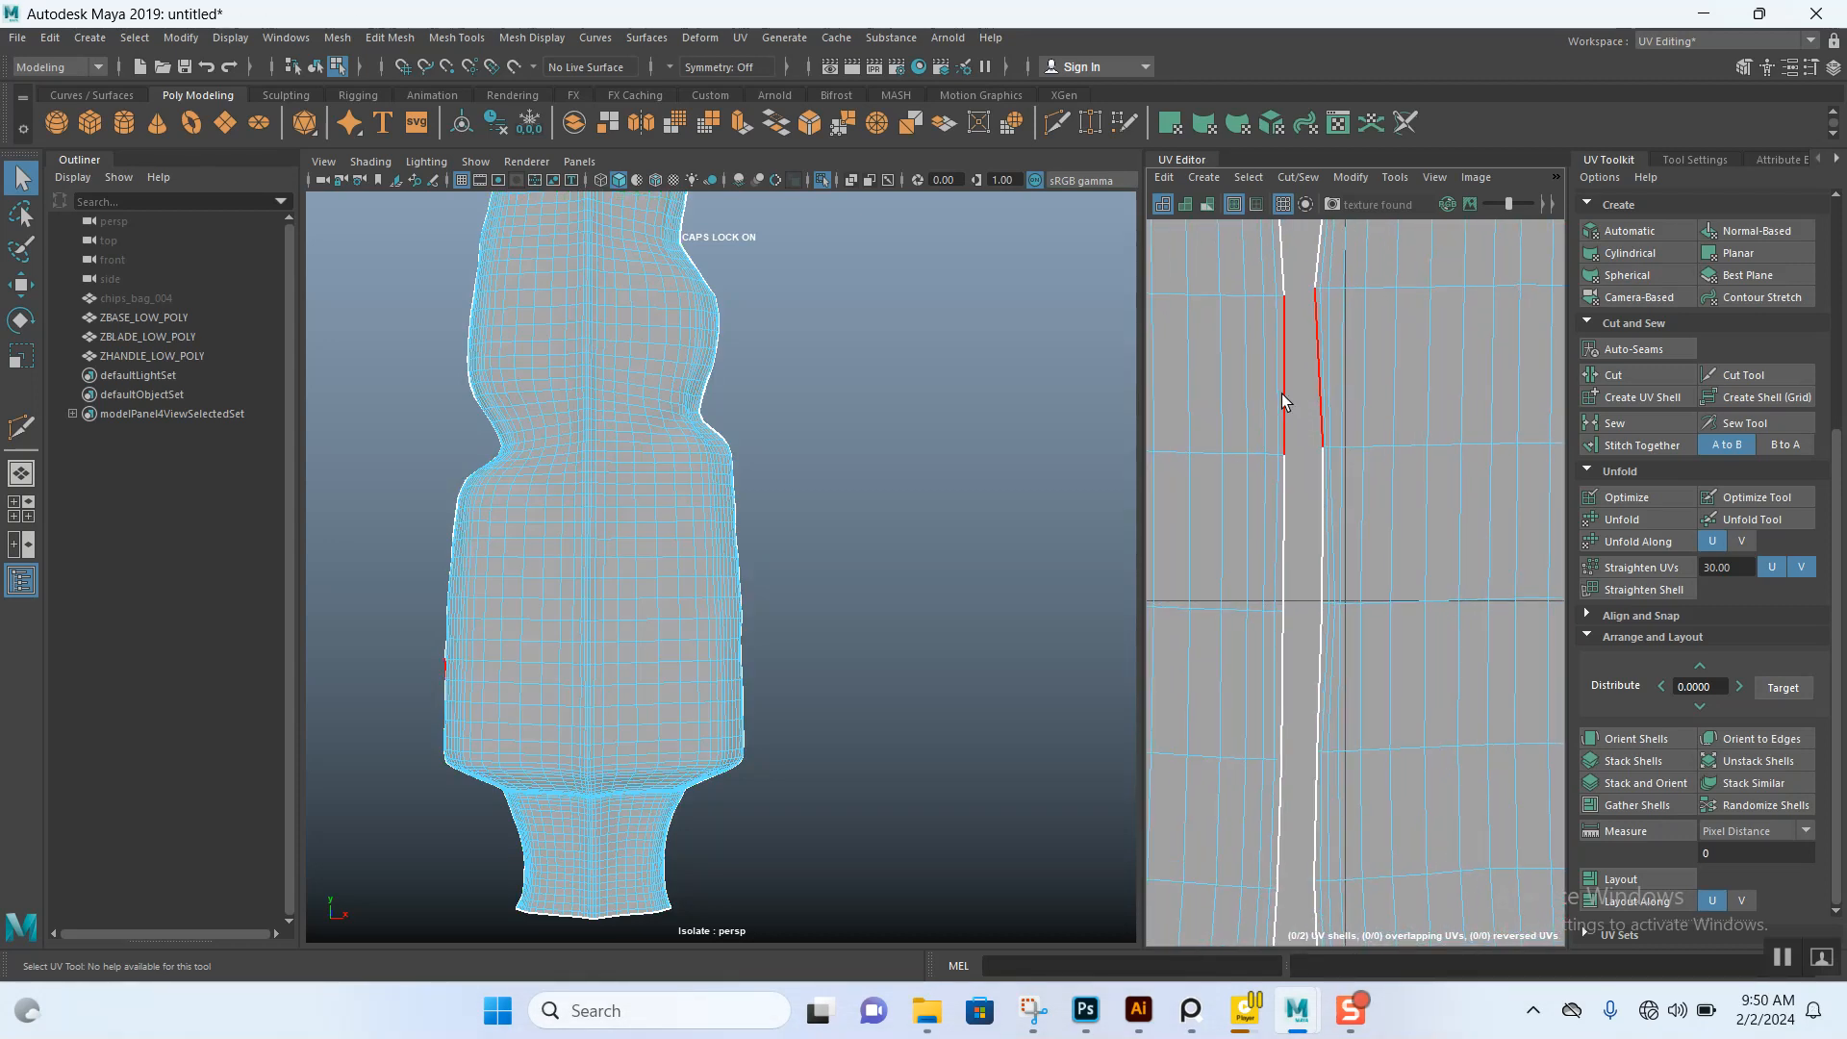
alt+middle_drag(1321, 712, 1319, 509)
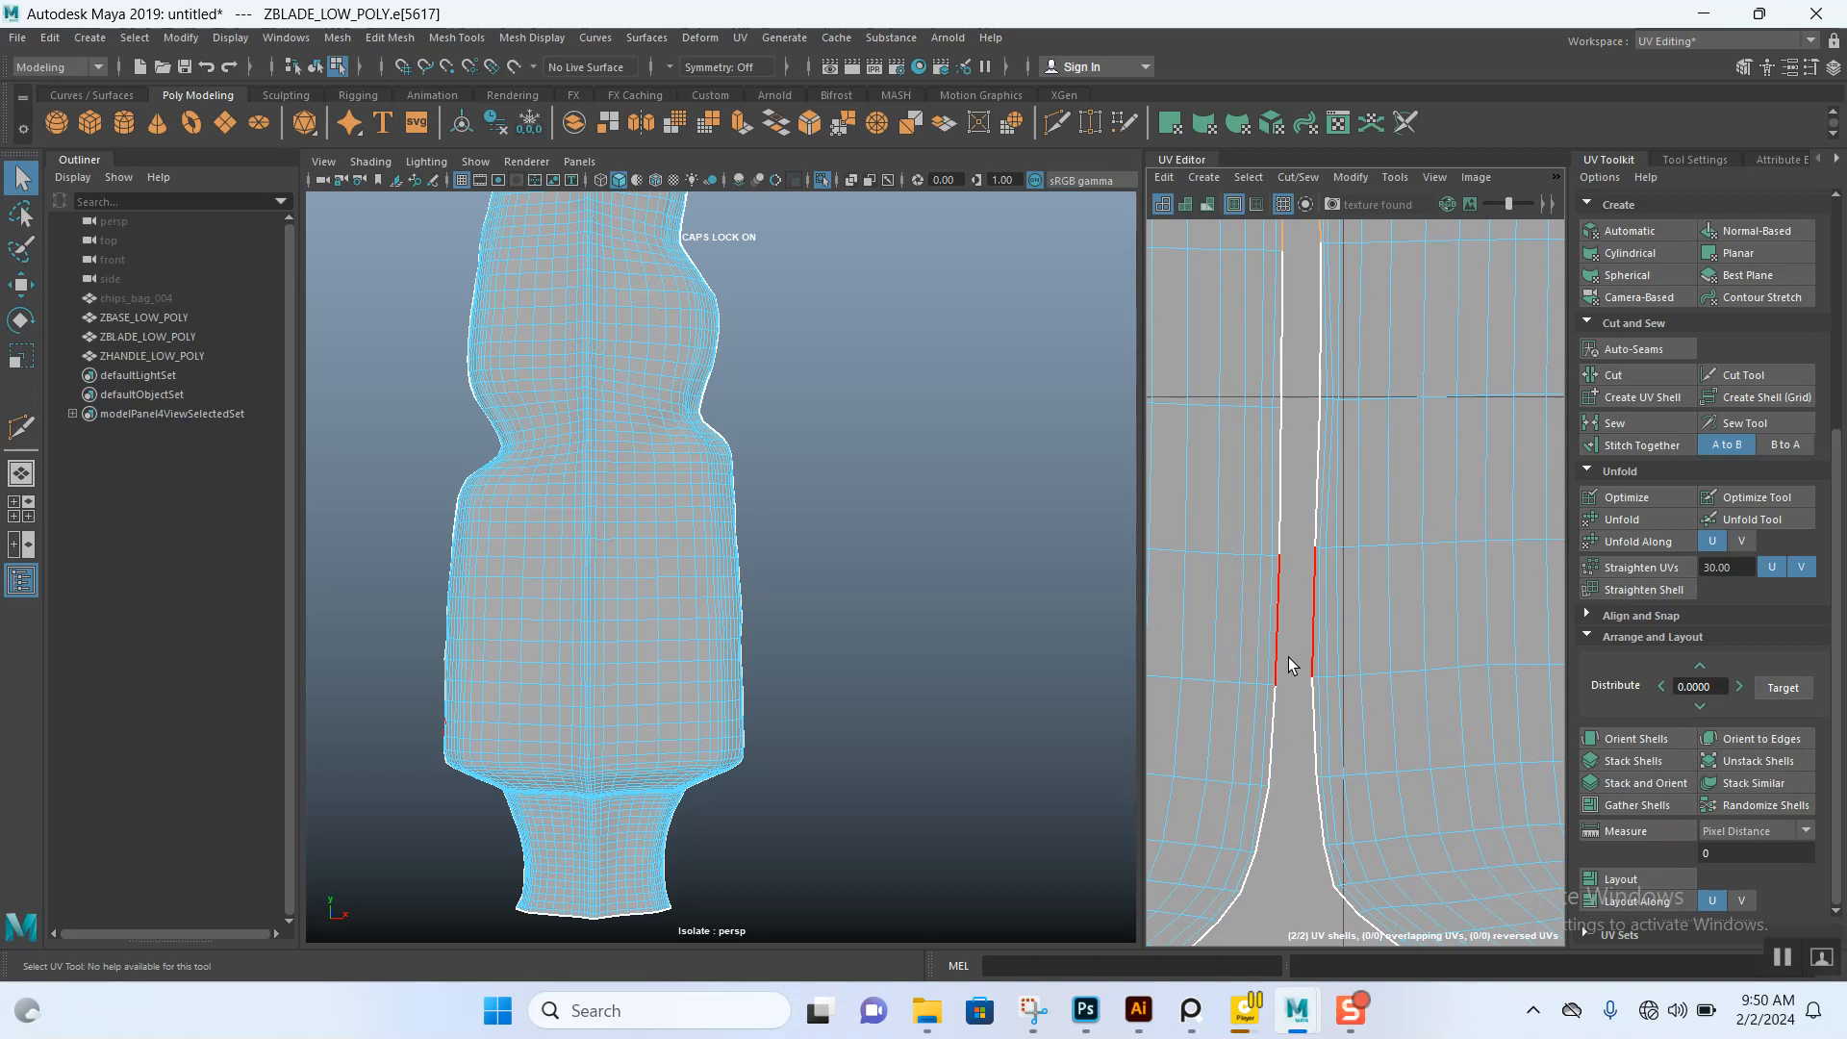
shift+click(1282, 702)
shift+double_click(1281, 703)
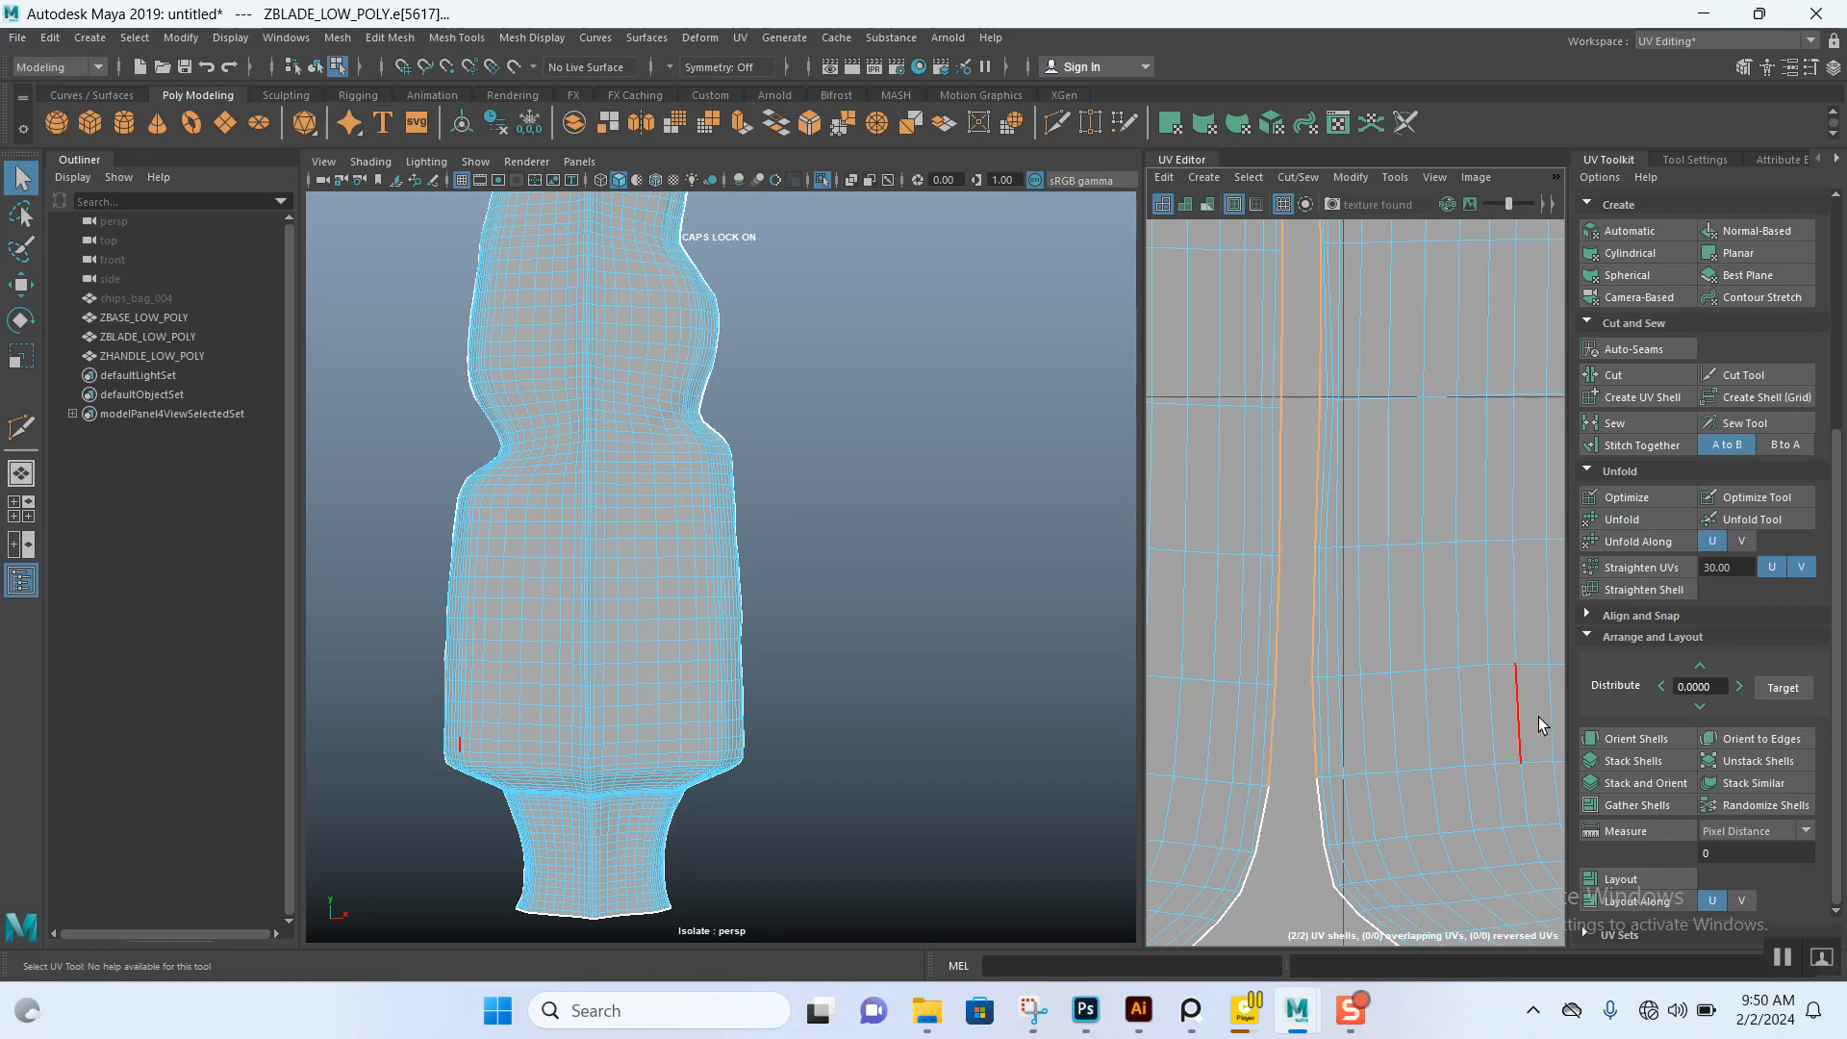
- Stitch the two blade shells together along the selected edges and lay out the joined shell in the UV tile
click(1628, 444)
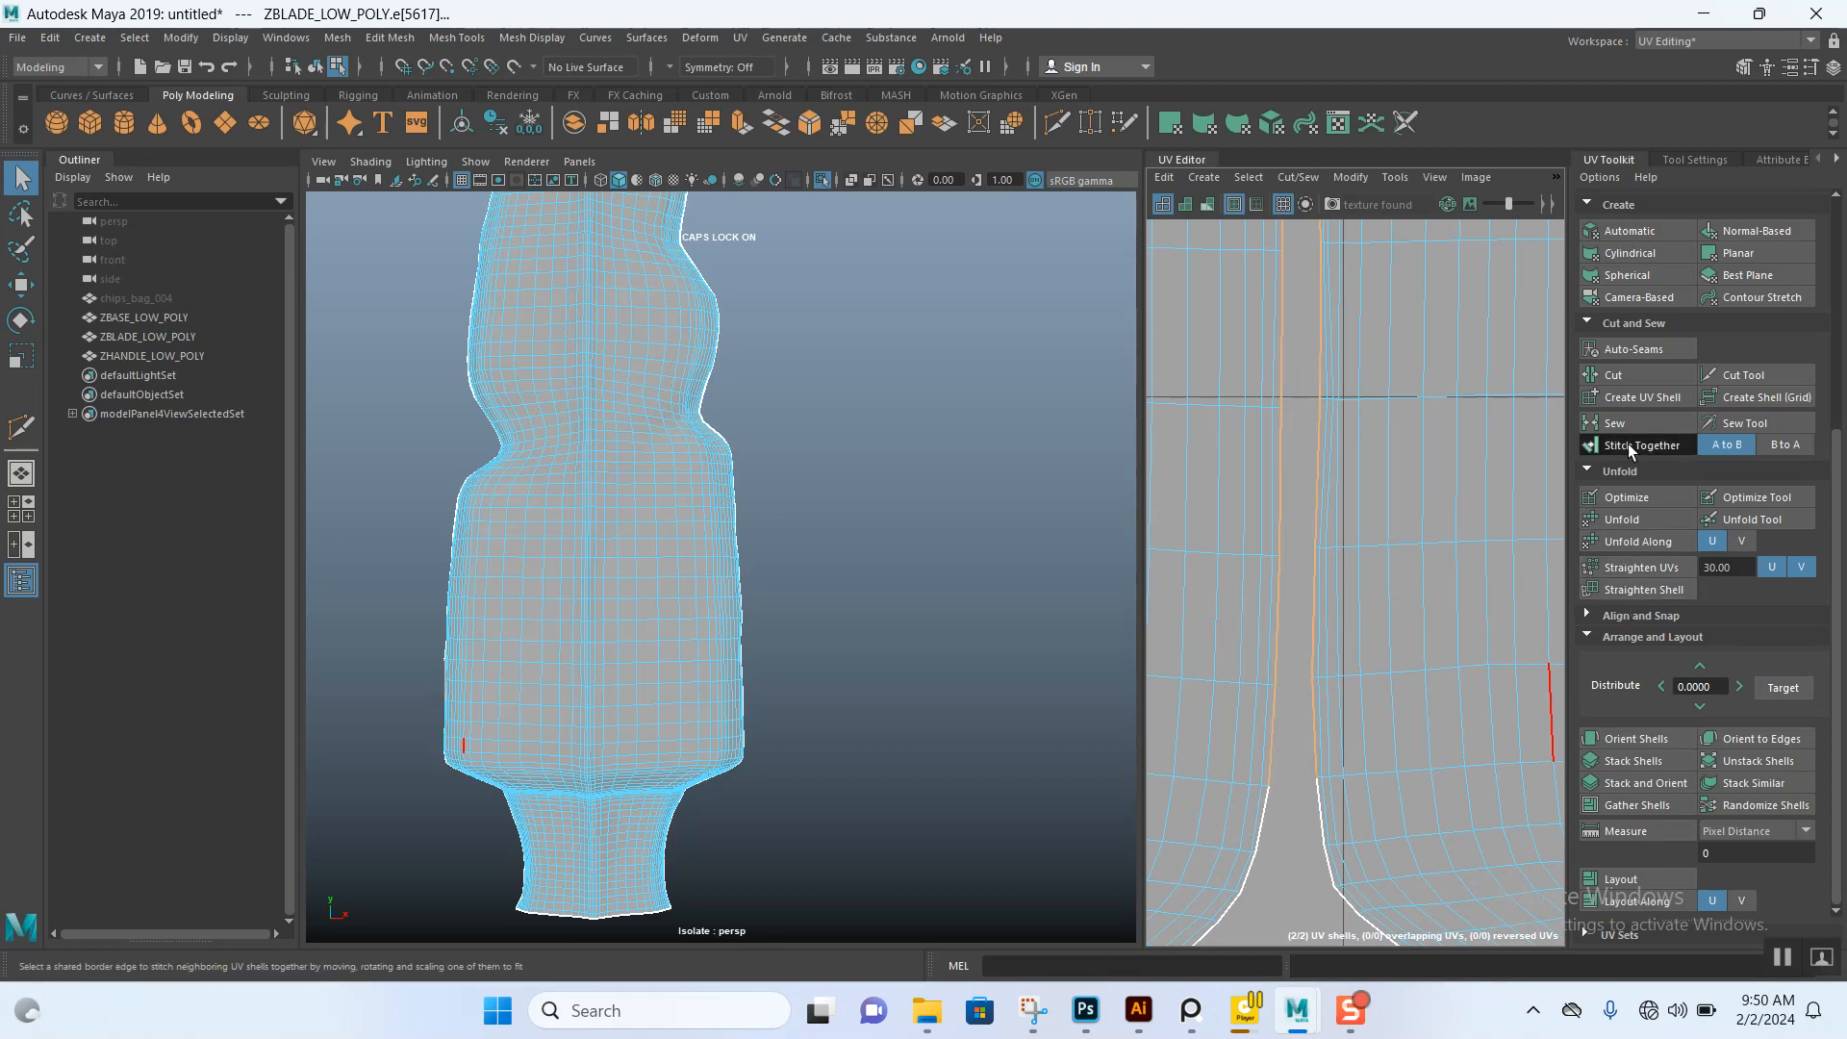
alt+right_drag(1447, 700, 1237, 344)
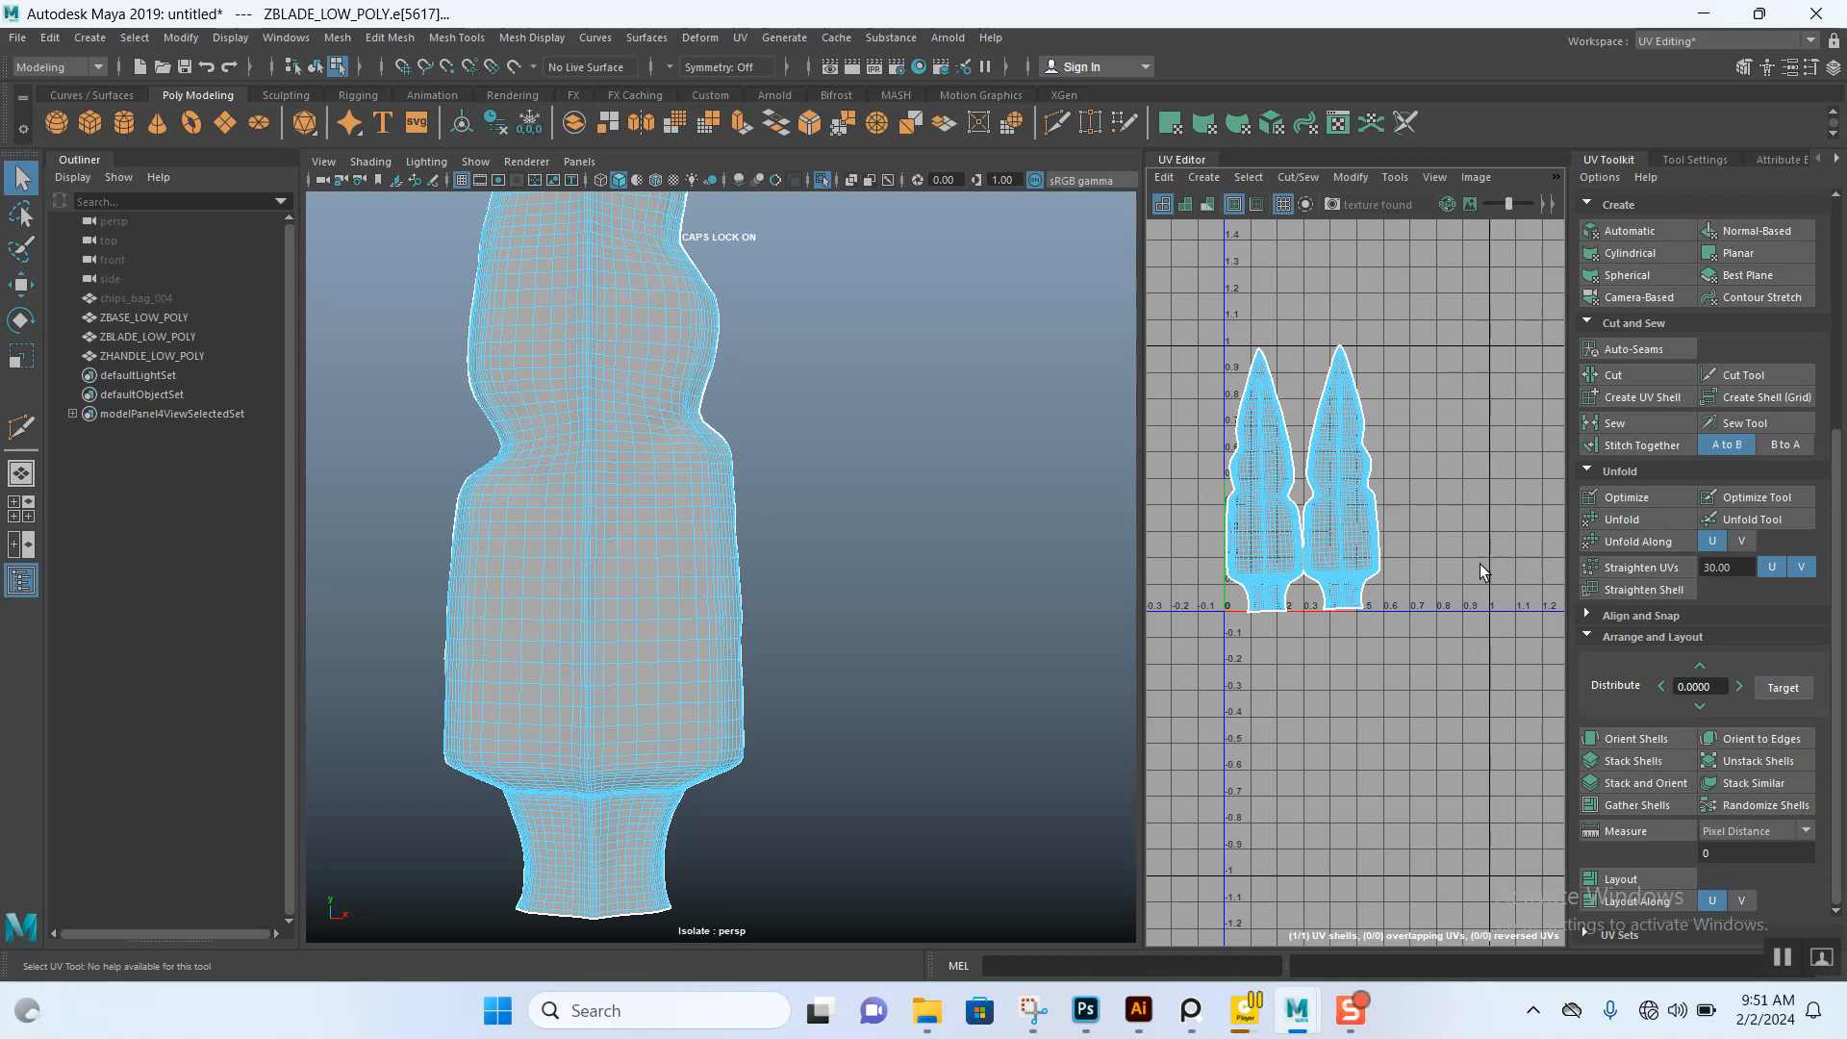
alt+right_drag(1332, 512, 1278, 516)
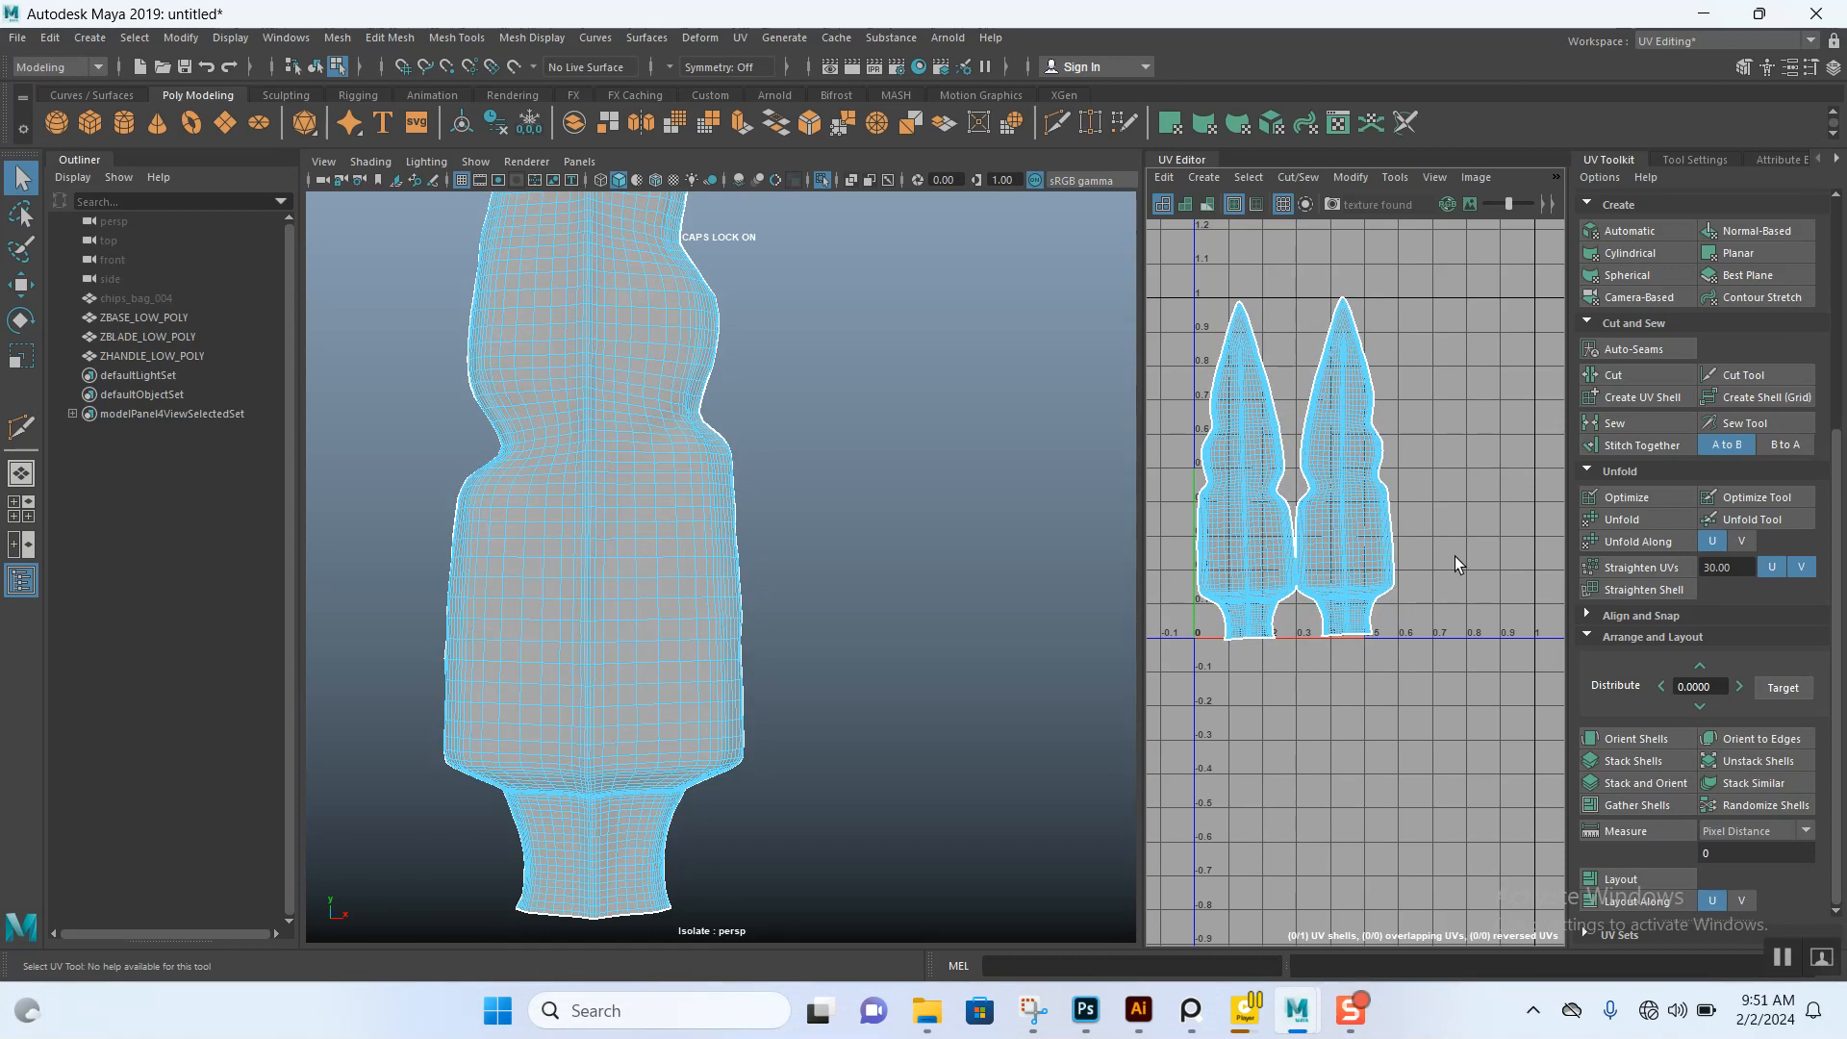
click(1353, 610)
click(1622, 880)
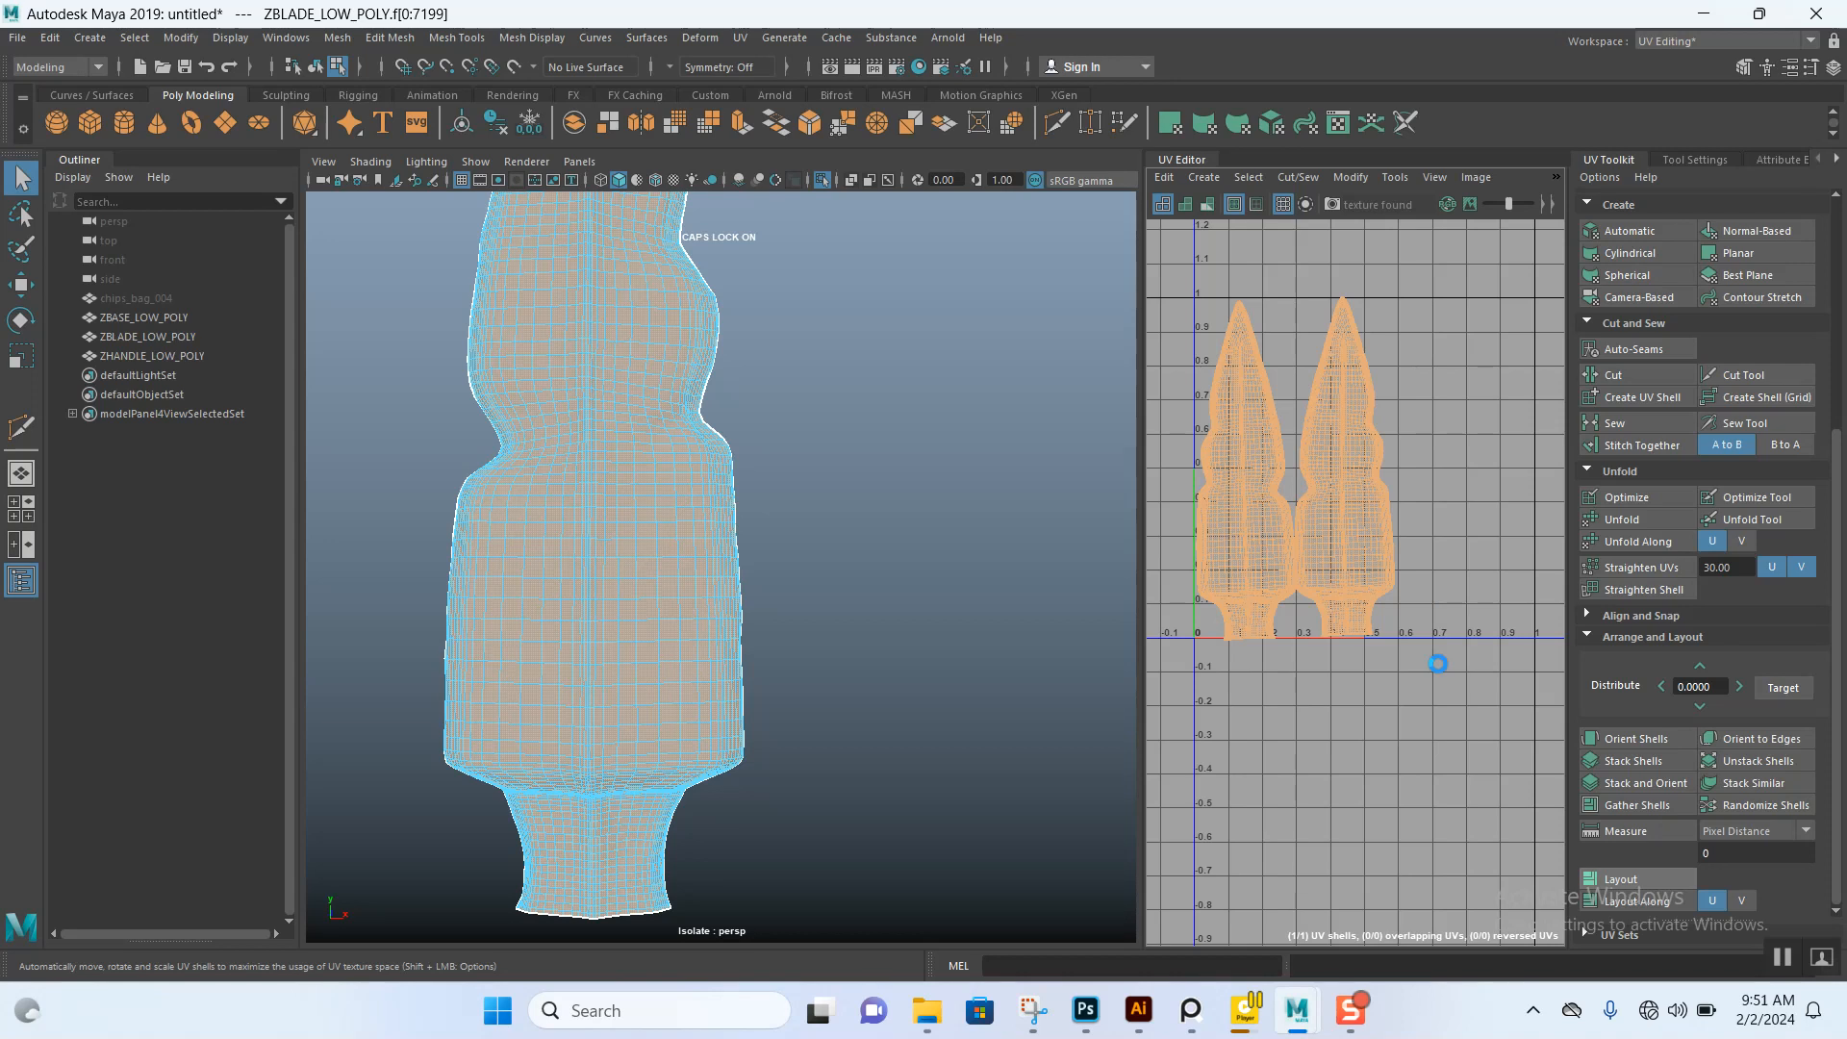
scroll(1438, 662, up, 2)
scroll(1437, 662, down, 3)
- Turn off the blade's isolated view so that the handle and base are shown again
key(F8)
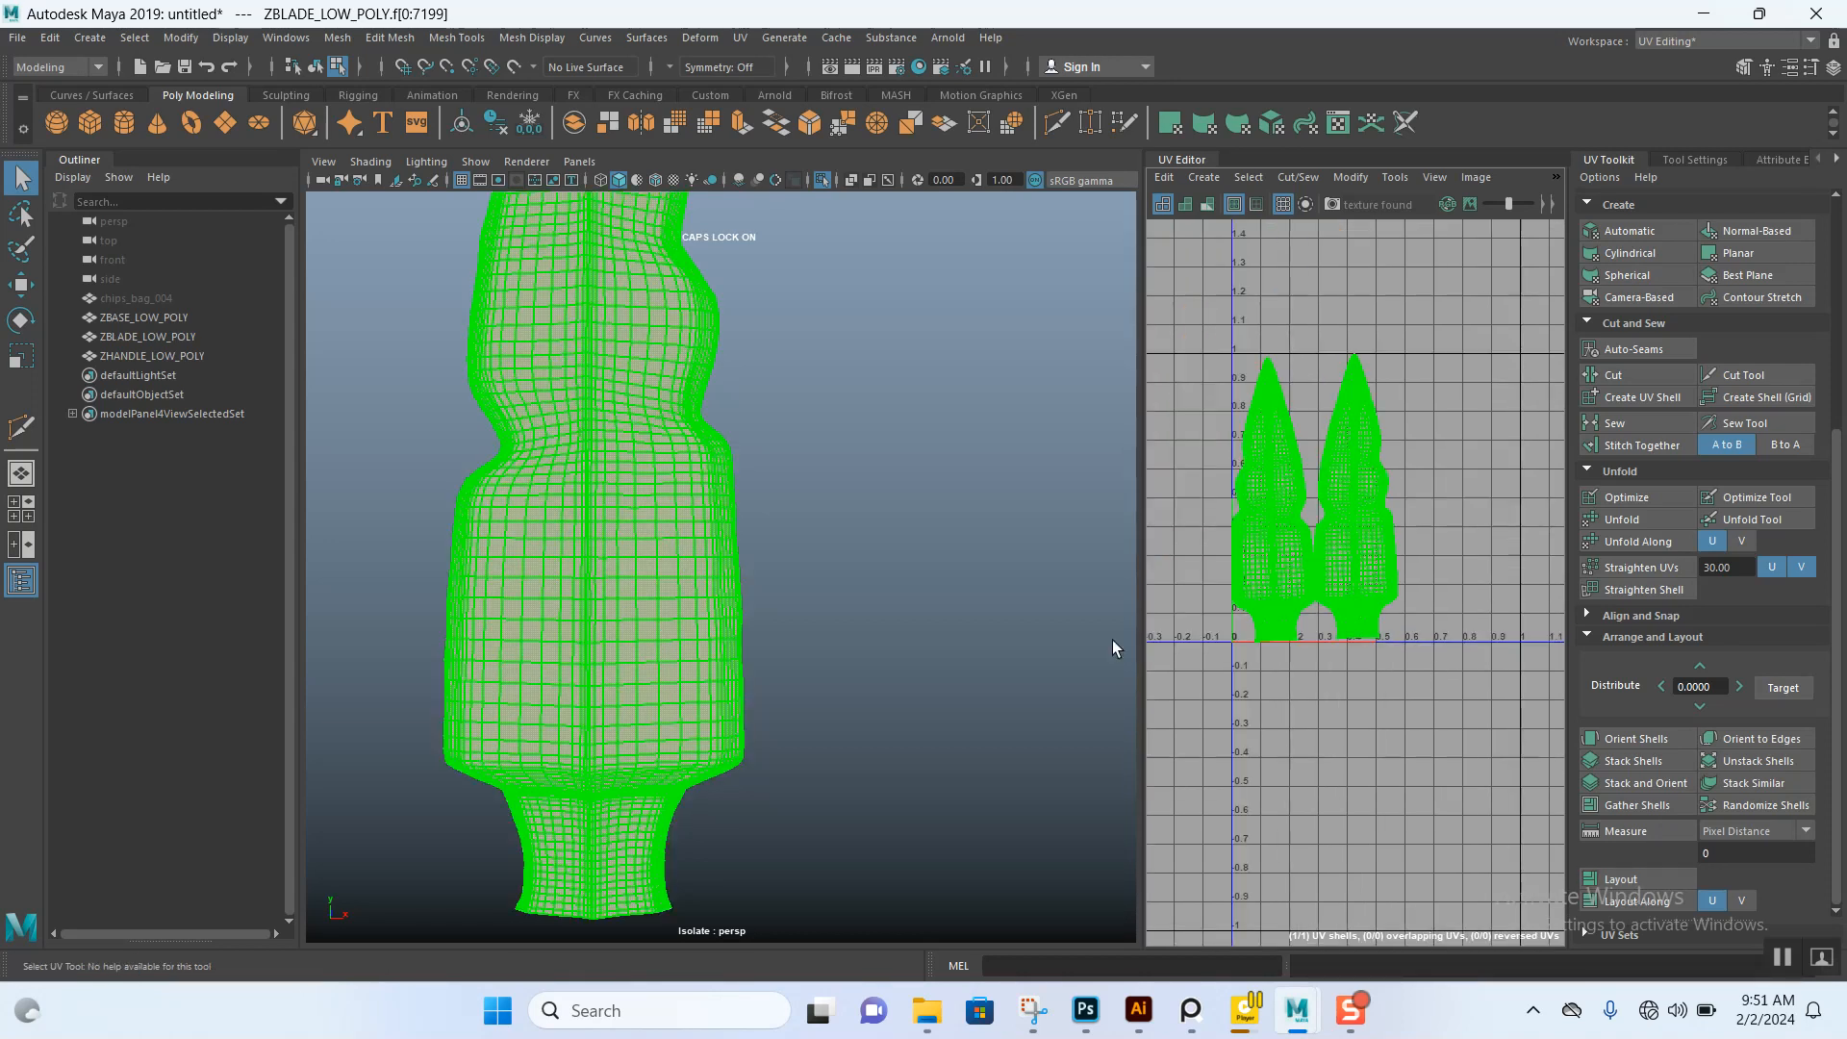
key(F10)
key(ctrl+1)
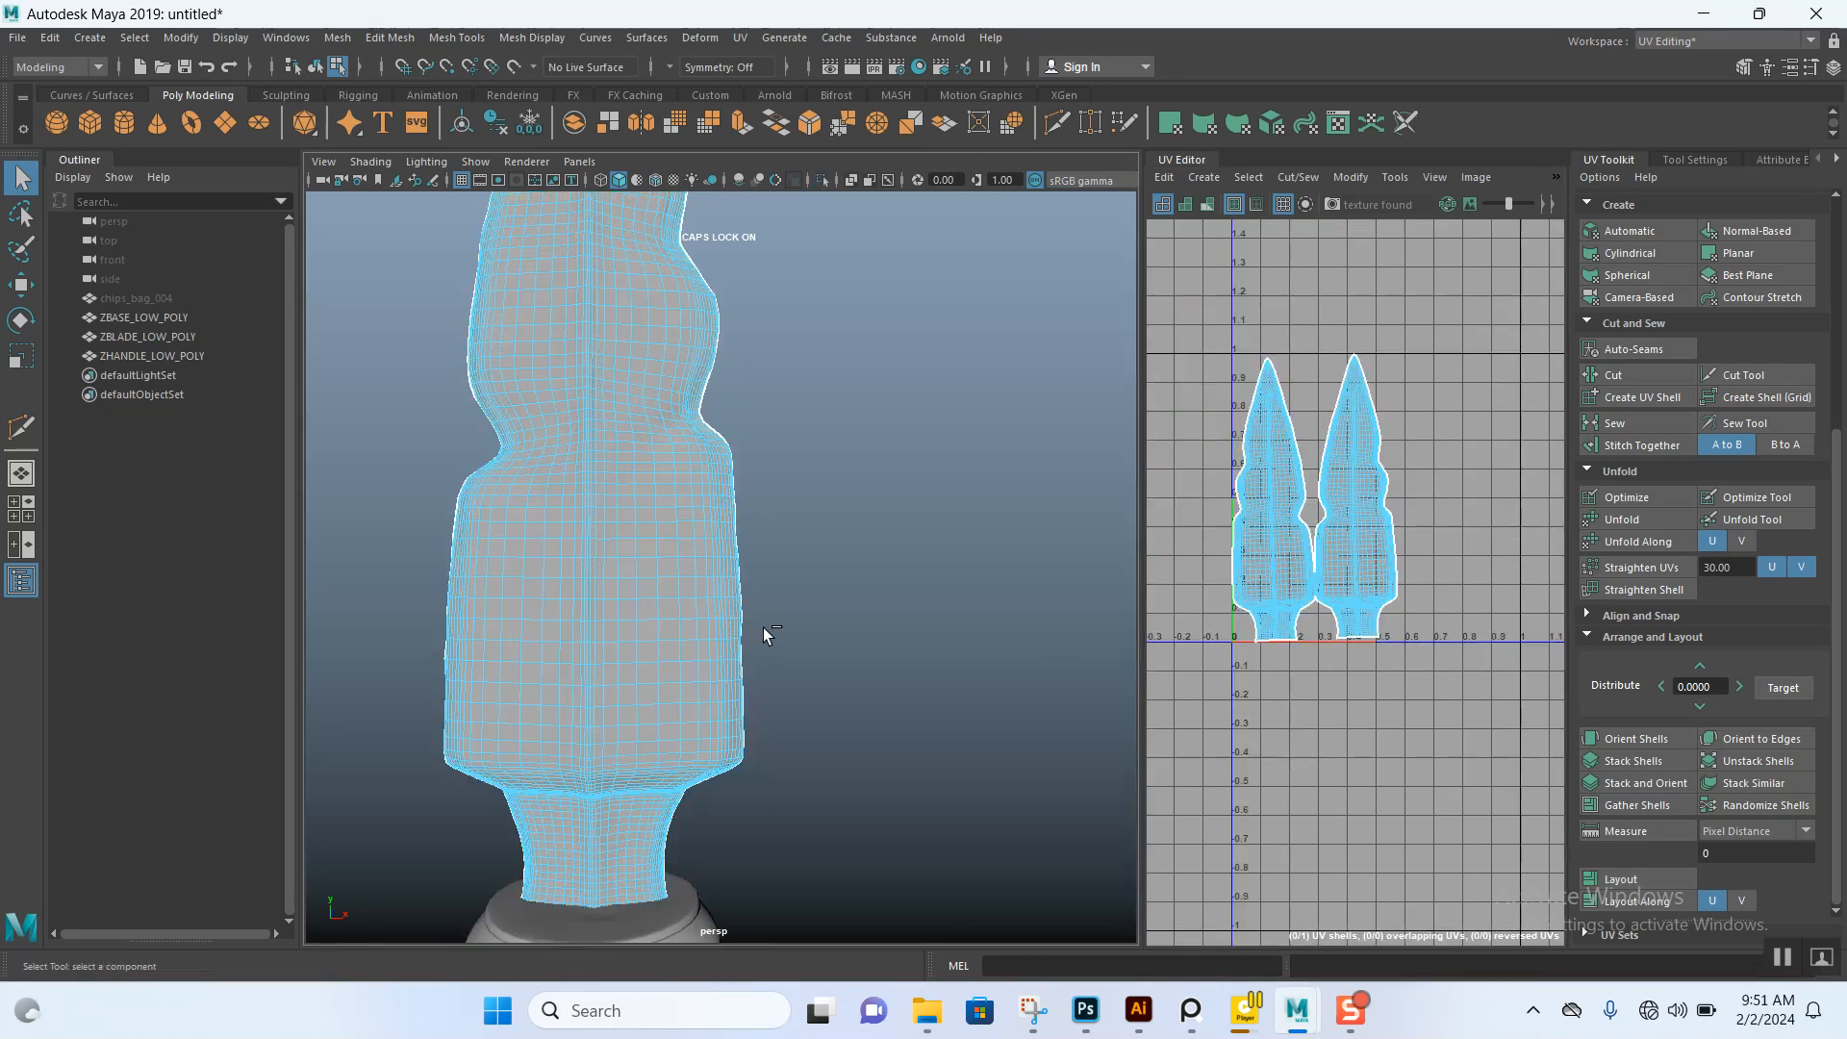
scroll(792, 618, down, 2)
alt+middle_drag(793, 617, 840, 366)
scroll(818, 563, down, 3)
alt+middle_drag(772, 572, 764, 489)
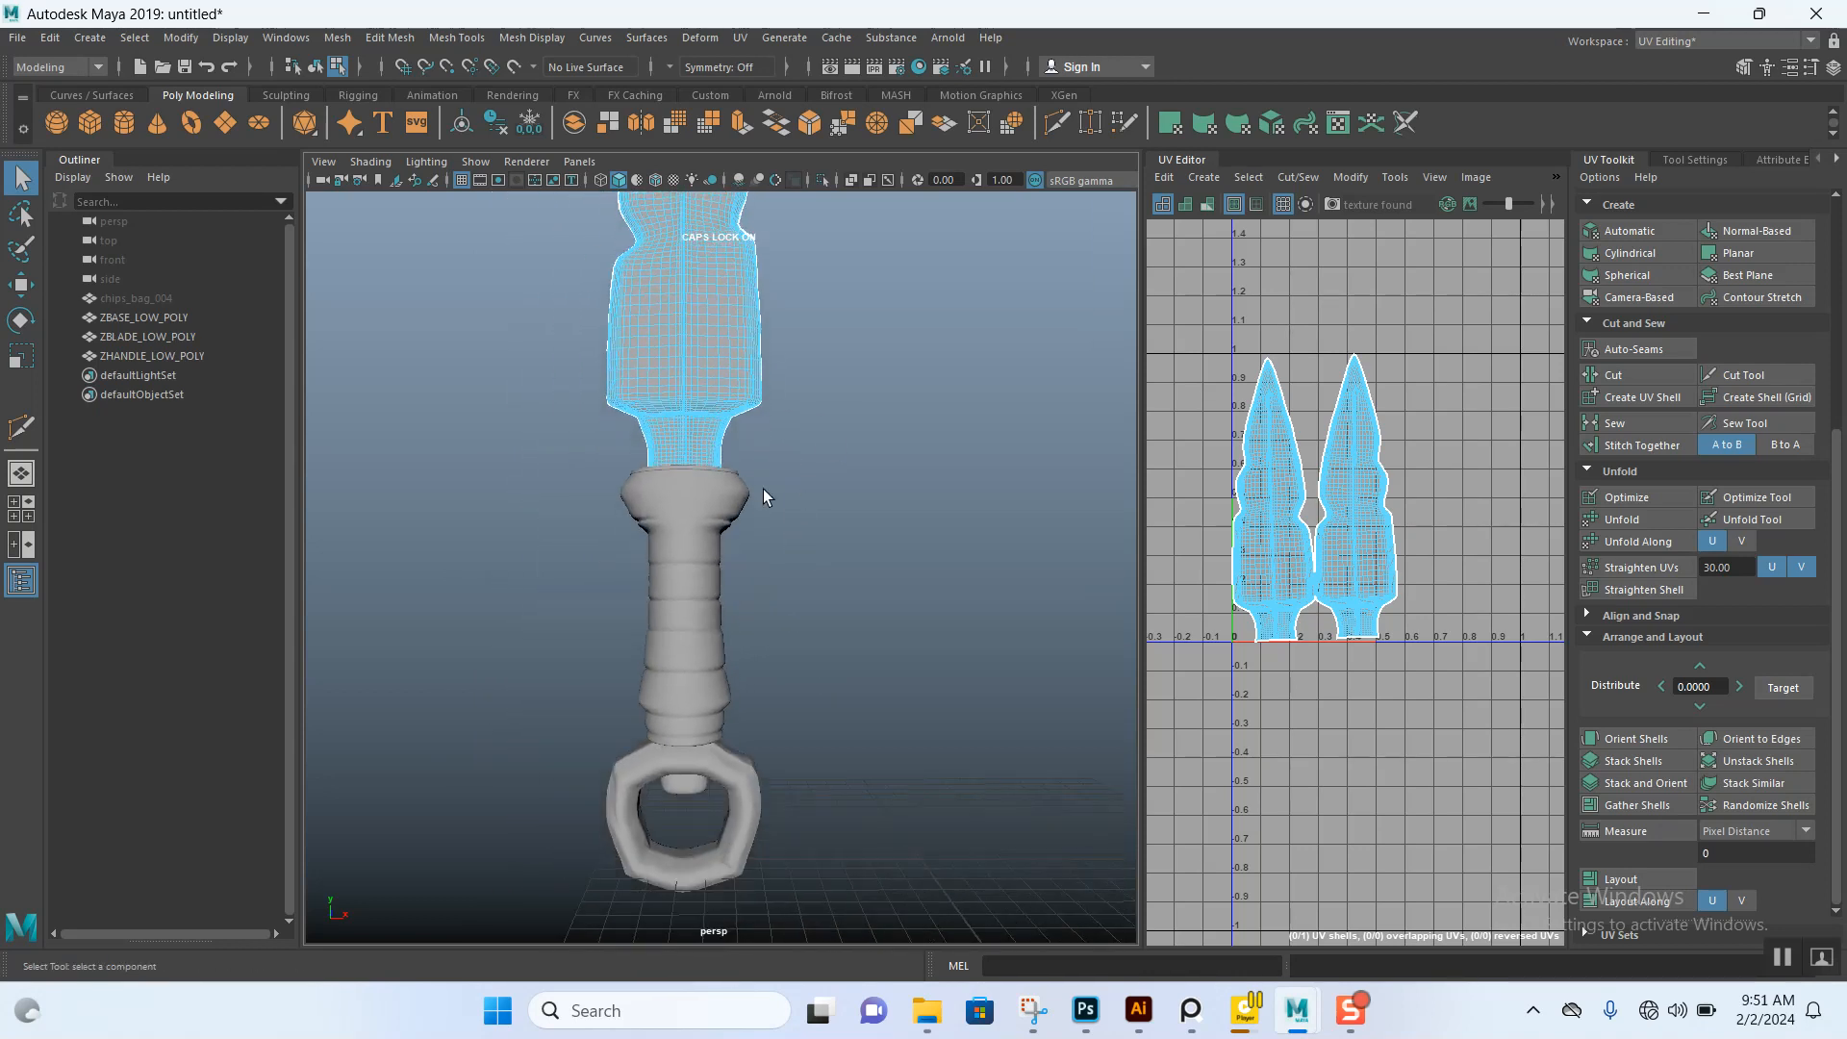
click(718, 625)
key(ctrl+1)
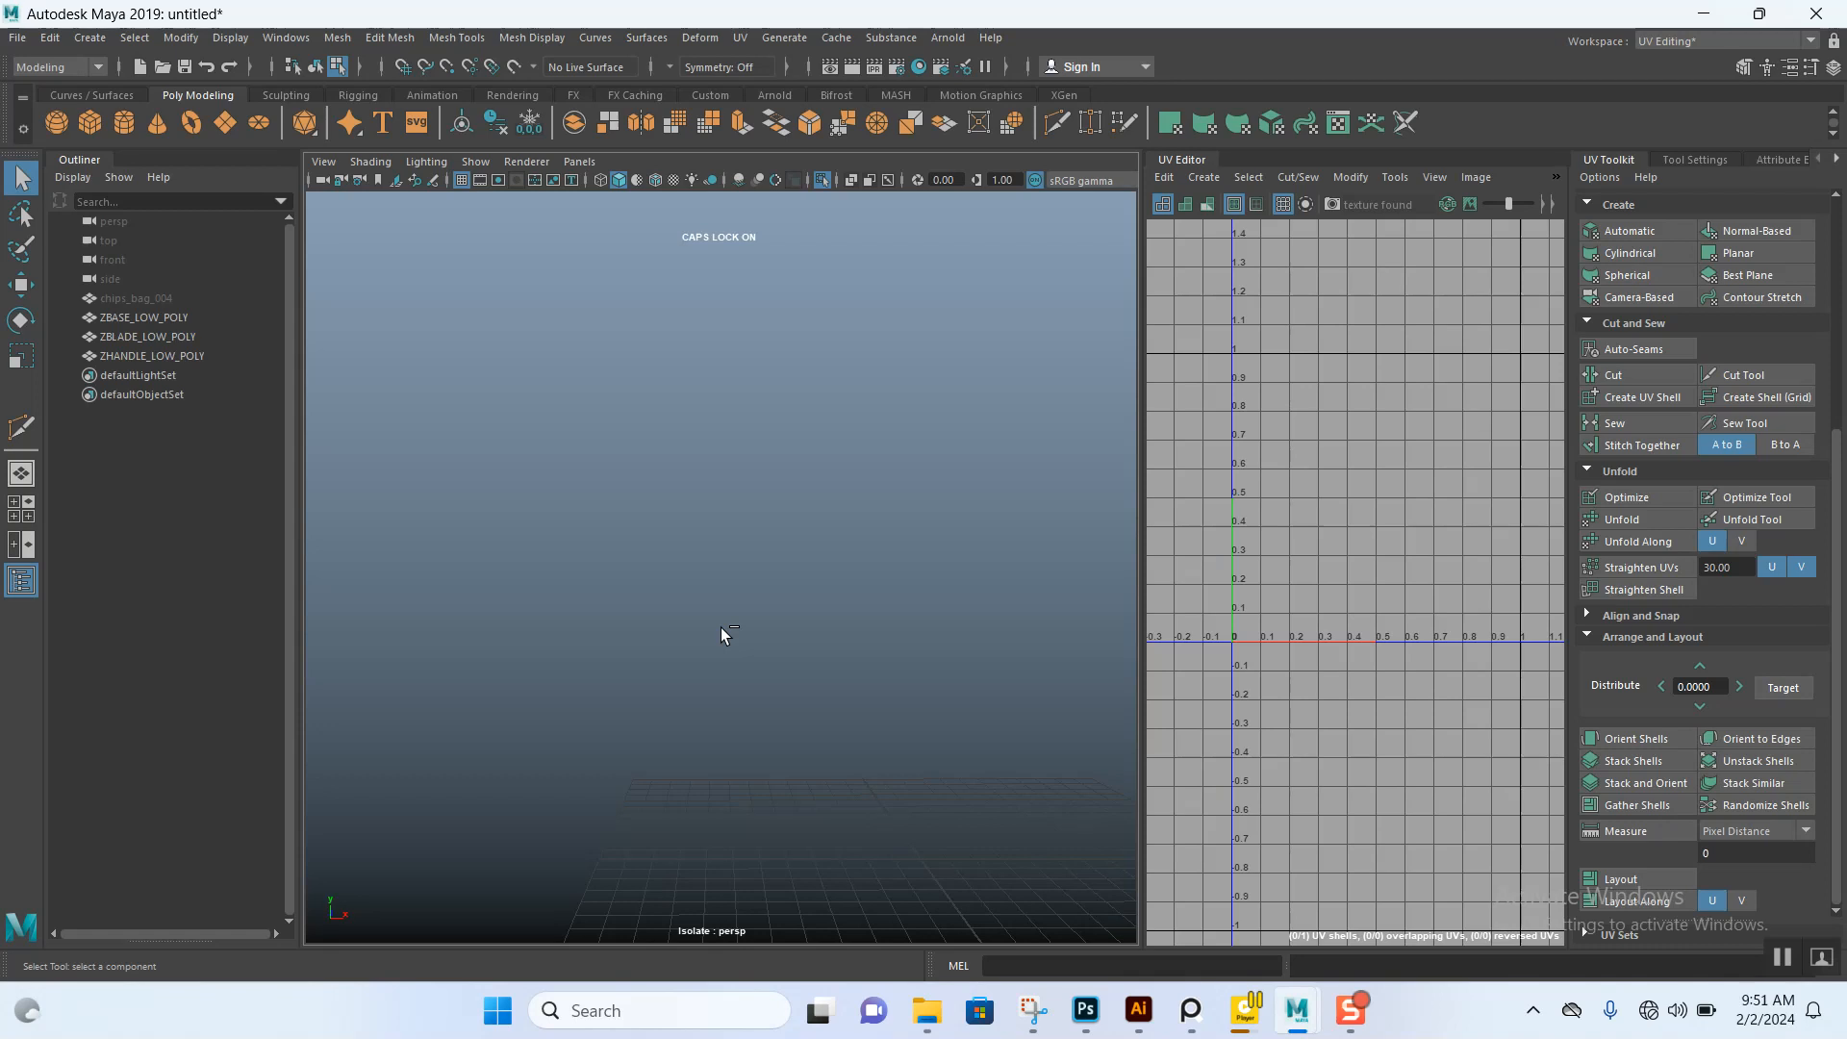
key(ctrl+1)
- Return to object mode, select the handle mesh and isolate it in the viewport
right_click(722, 635)
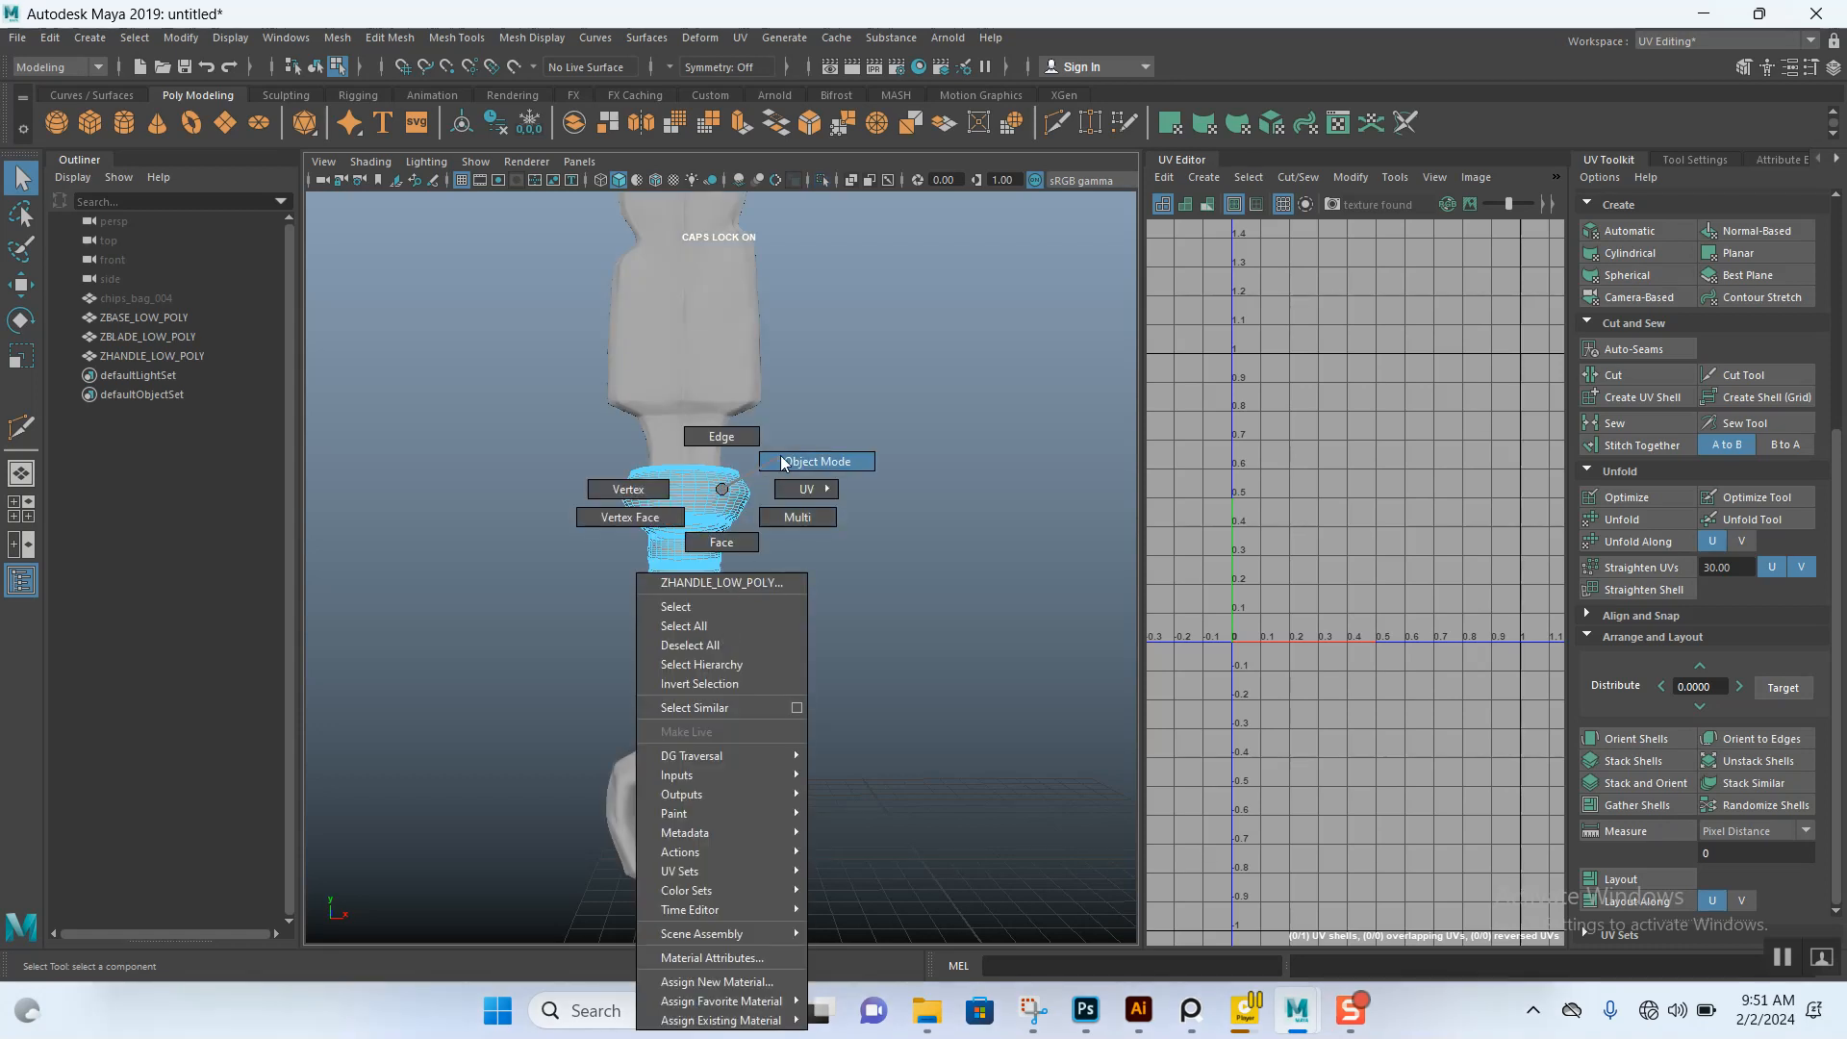
click(781, 454)
click(827, 482)
click(708, 589)
key(ctrl+1)
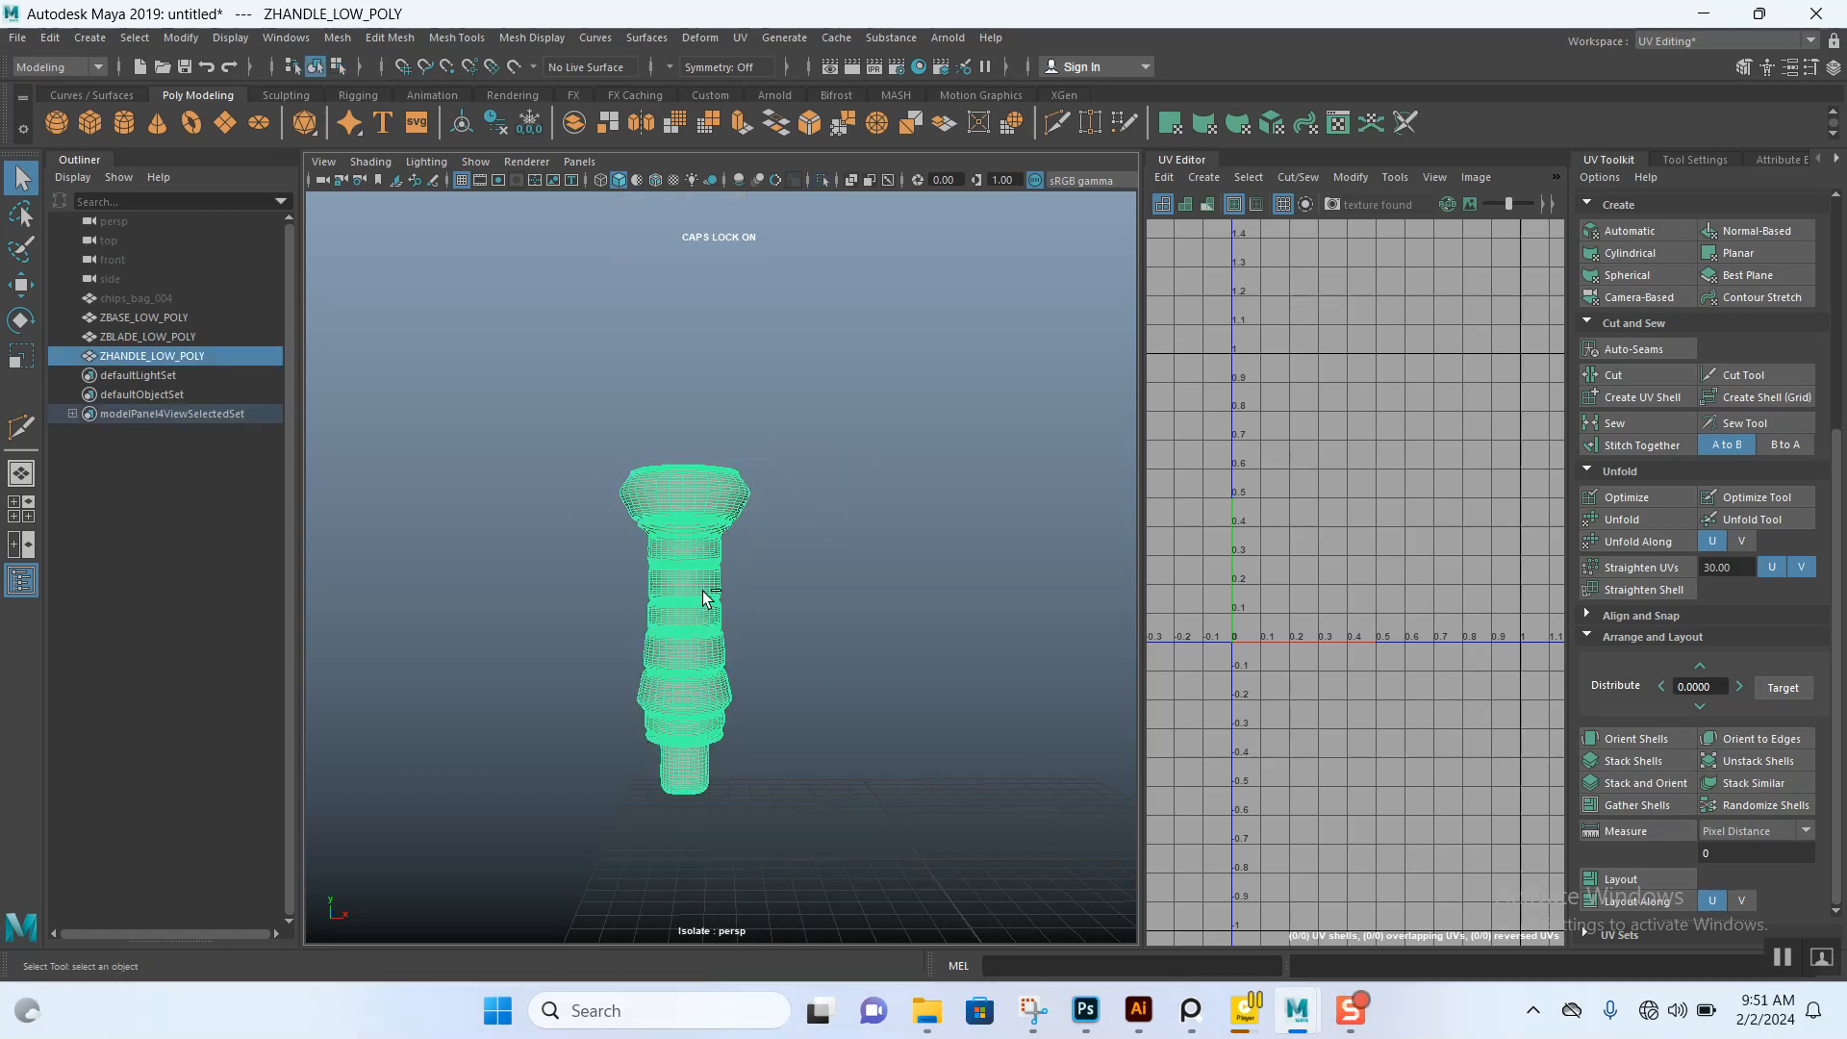
- Select all faces of the handle from a front-on view and apply a Camera-Based UV projection
scroll(708, 664, up, 2)
alt+drag(709, 675, 714, 662)
alt+middle_drag(711, 643, 739, 579)
right_drag(739, 585, 743, 525)
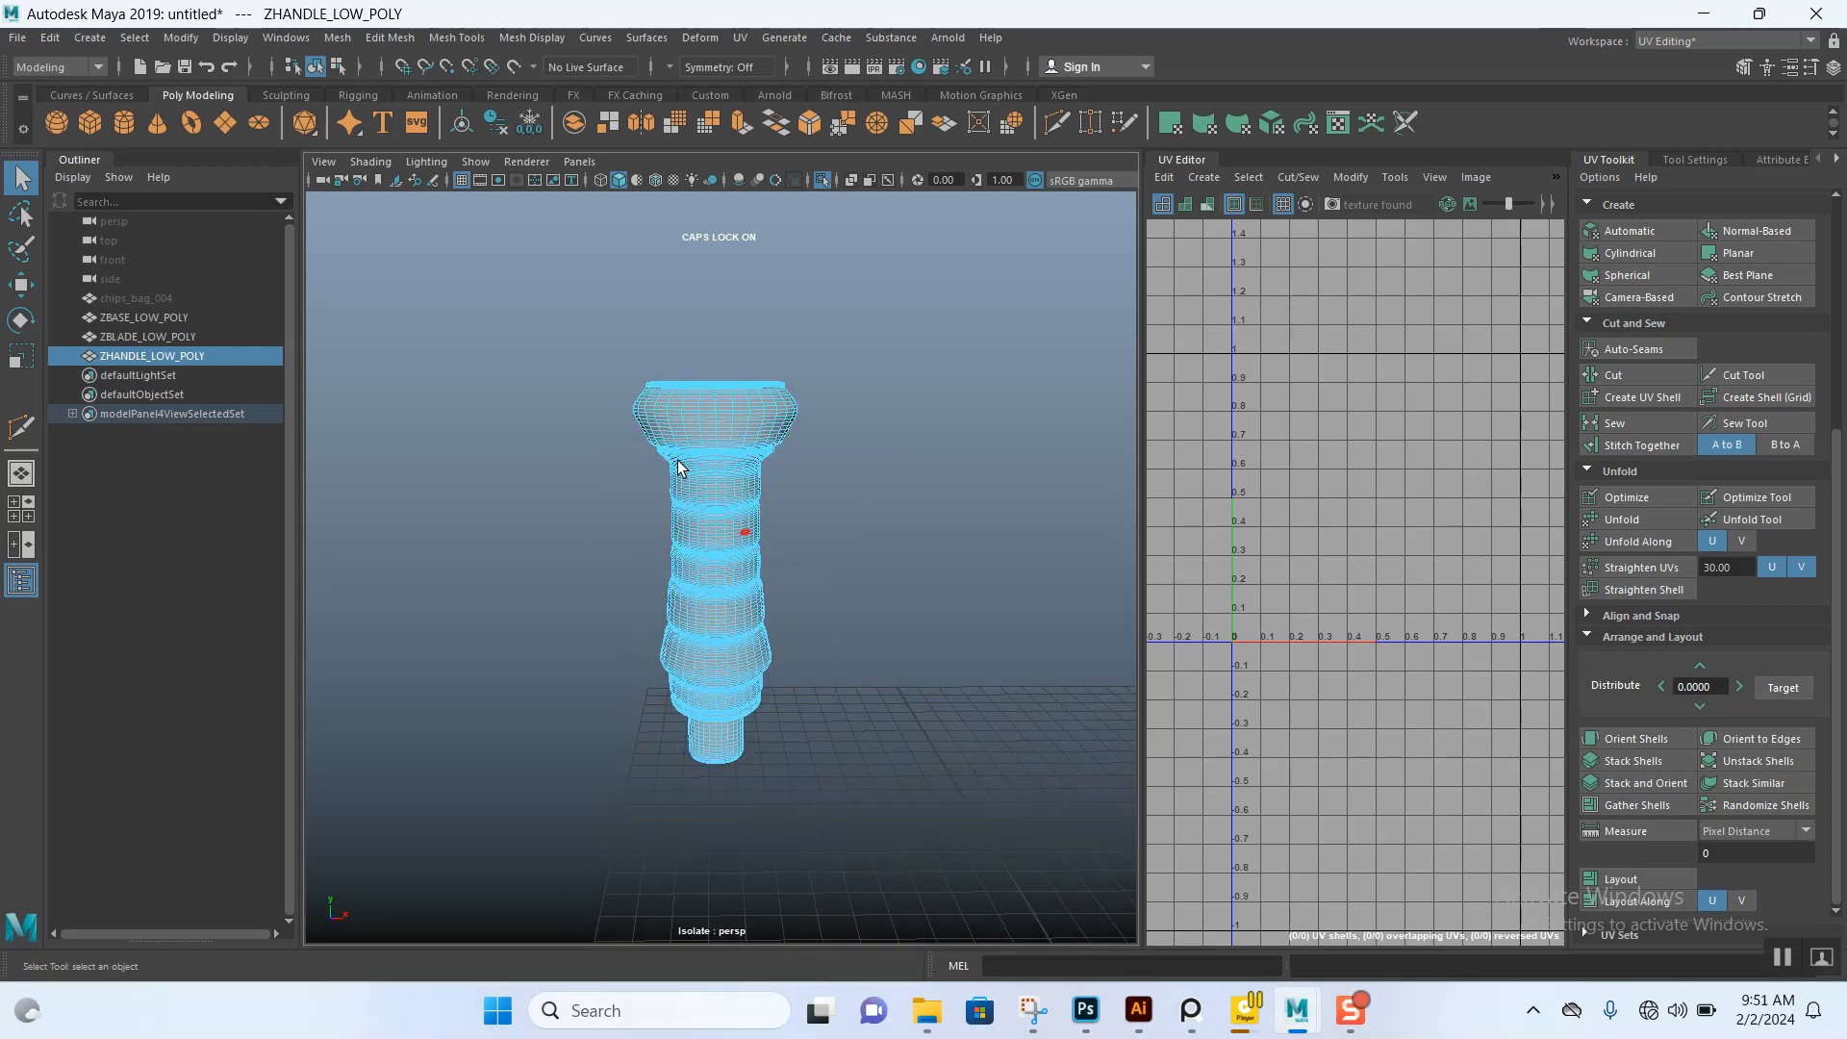
drag(575, 284, 920, 841)
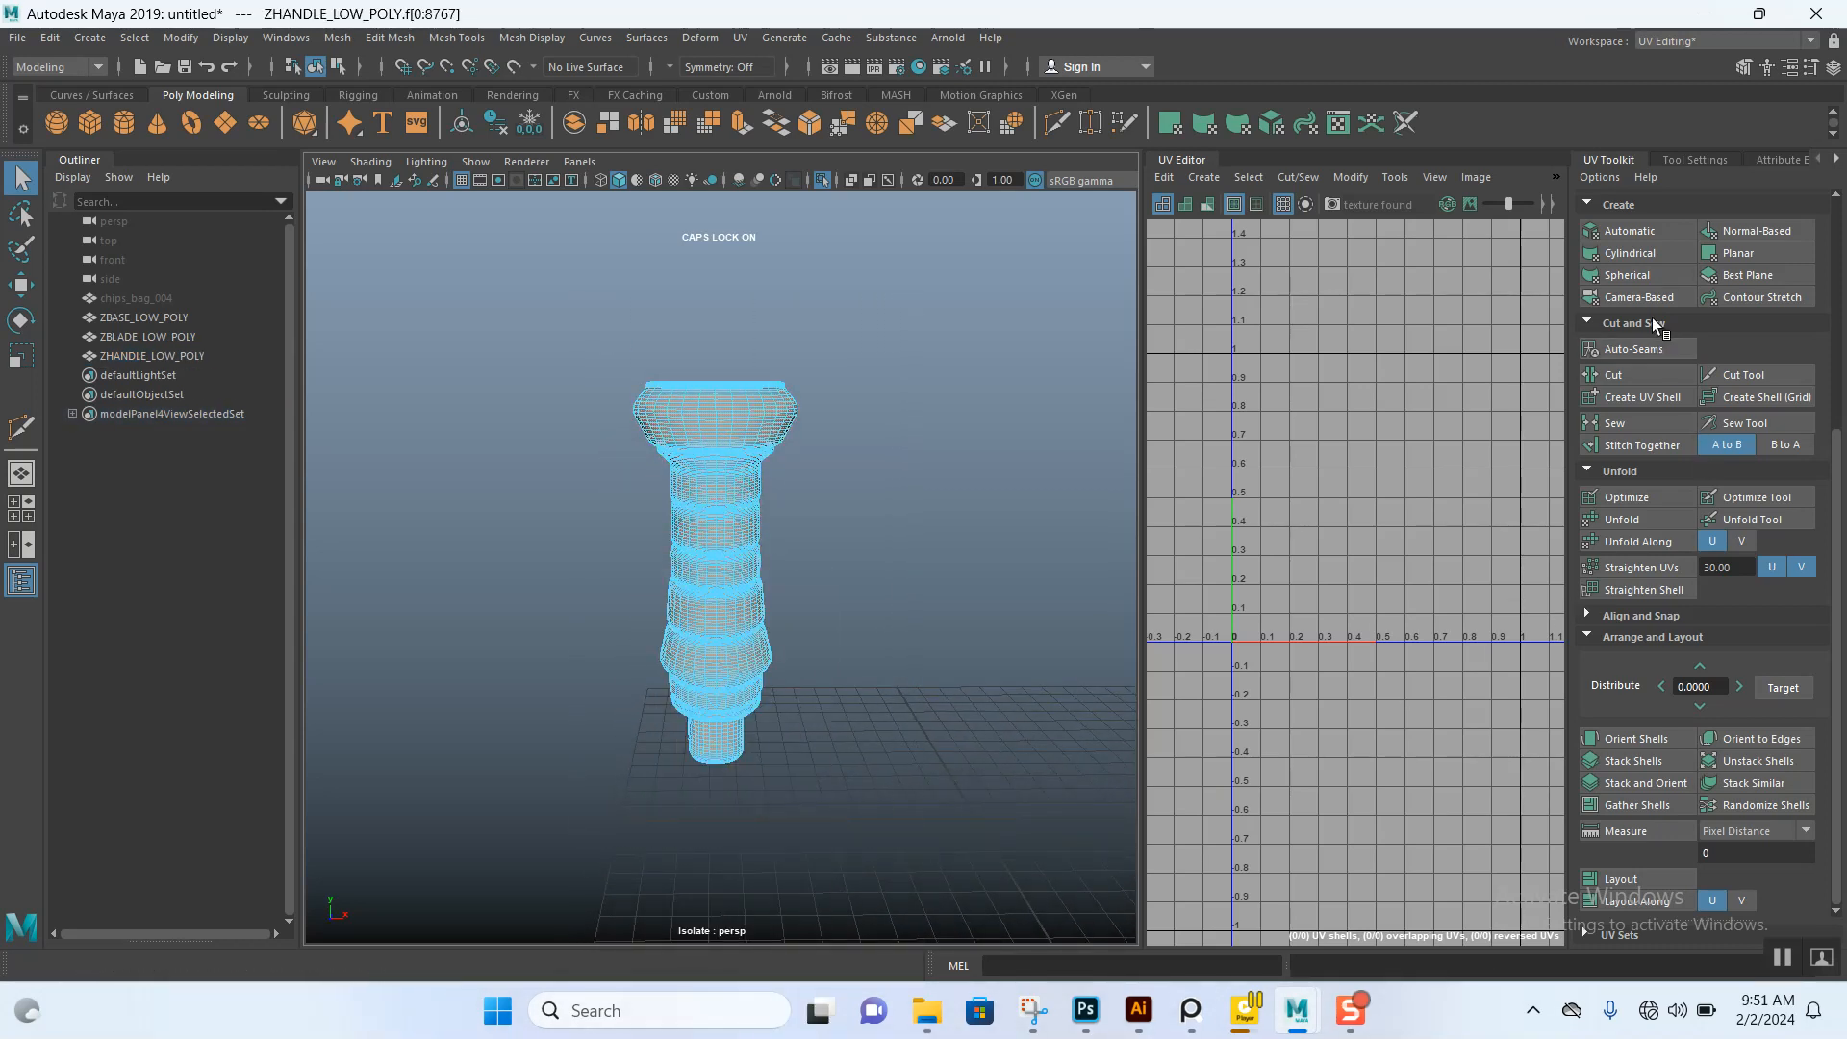
click(1642, 297)
click(939, 572)
- Select the edge loop around the rim of the handle's flat top cap
scroll(770, 664, up, 5)
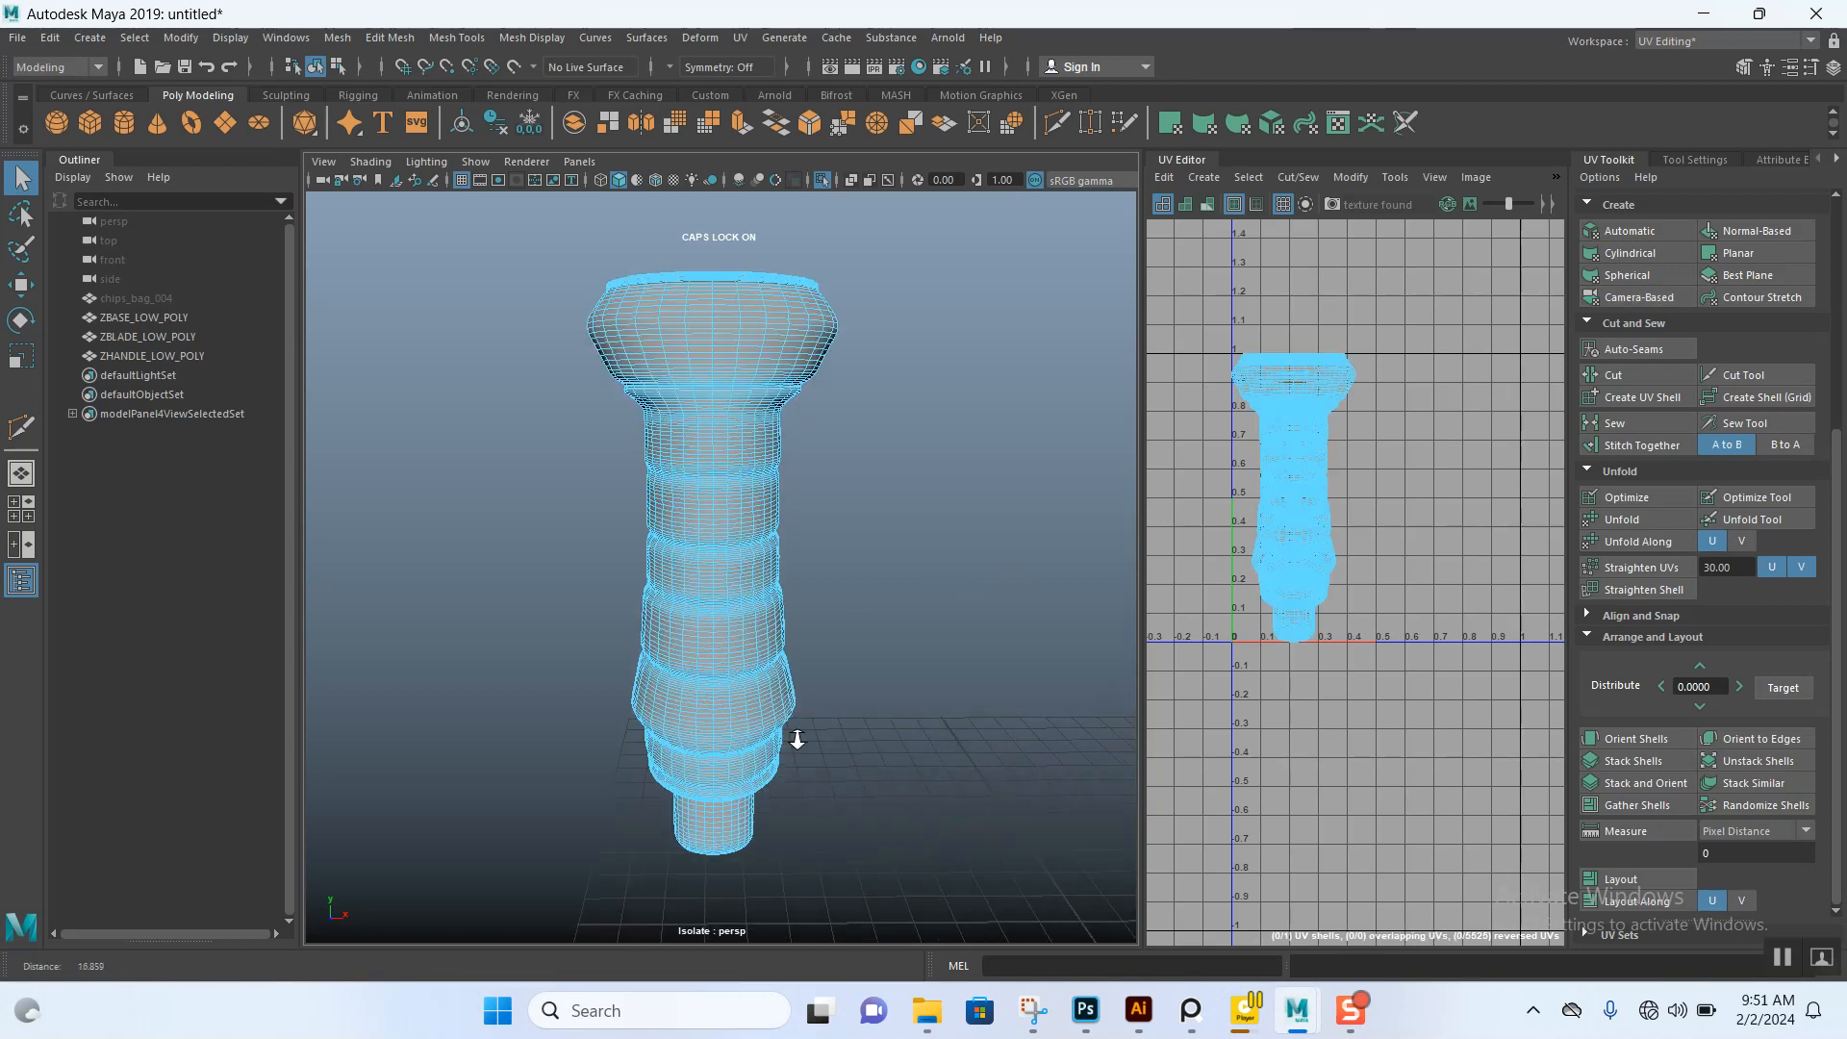
alt+middle_drag(810, 506, 810, 545)
alt+drag(810, 544, 788, 453)
scroll(798, 522, up, 3)
scroll(782, 567, up, 4)
alt+middle_drag(784, 414, 781, 523)
alt+drag(781, 523, 783, 471)
alt+middle_drag(800, 385, 815, 662)
scroll(812, 619, up, 4)
right_drag(795, 425, 794, 383)
mouse_move(785, 408)
alt+mouse_down()
mouse_move(775, 442)
mouse_move(781, 419)
alt+mouse_up()
alt+middle_drag(785, 398, 784, 374)
alt+drag(784, 373, 796, 488)
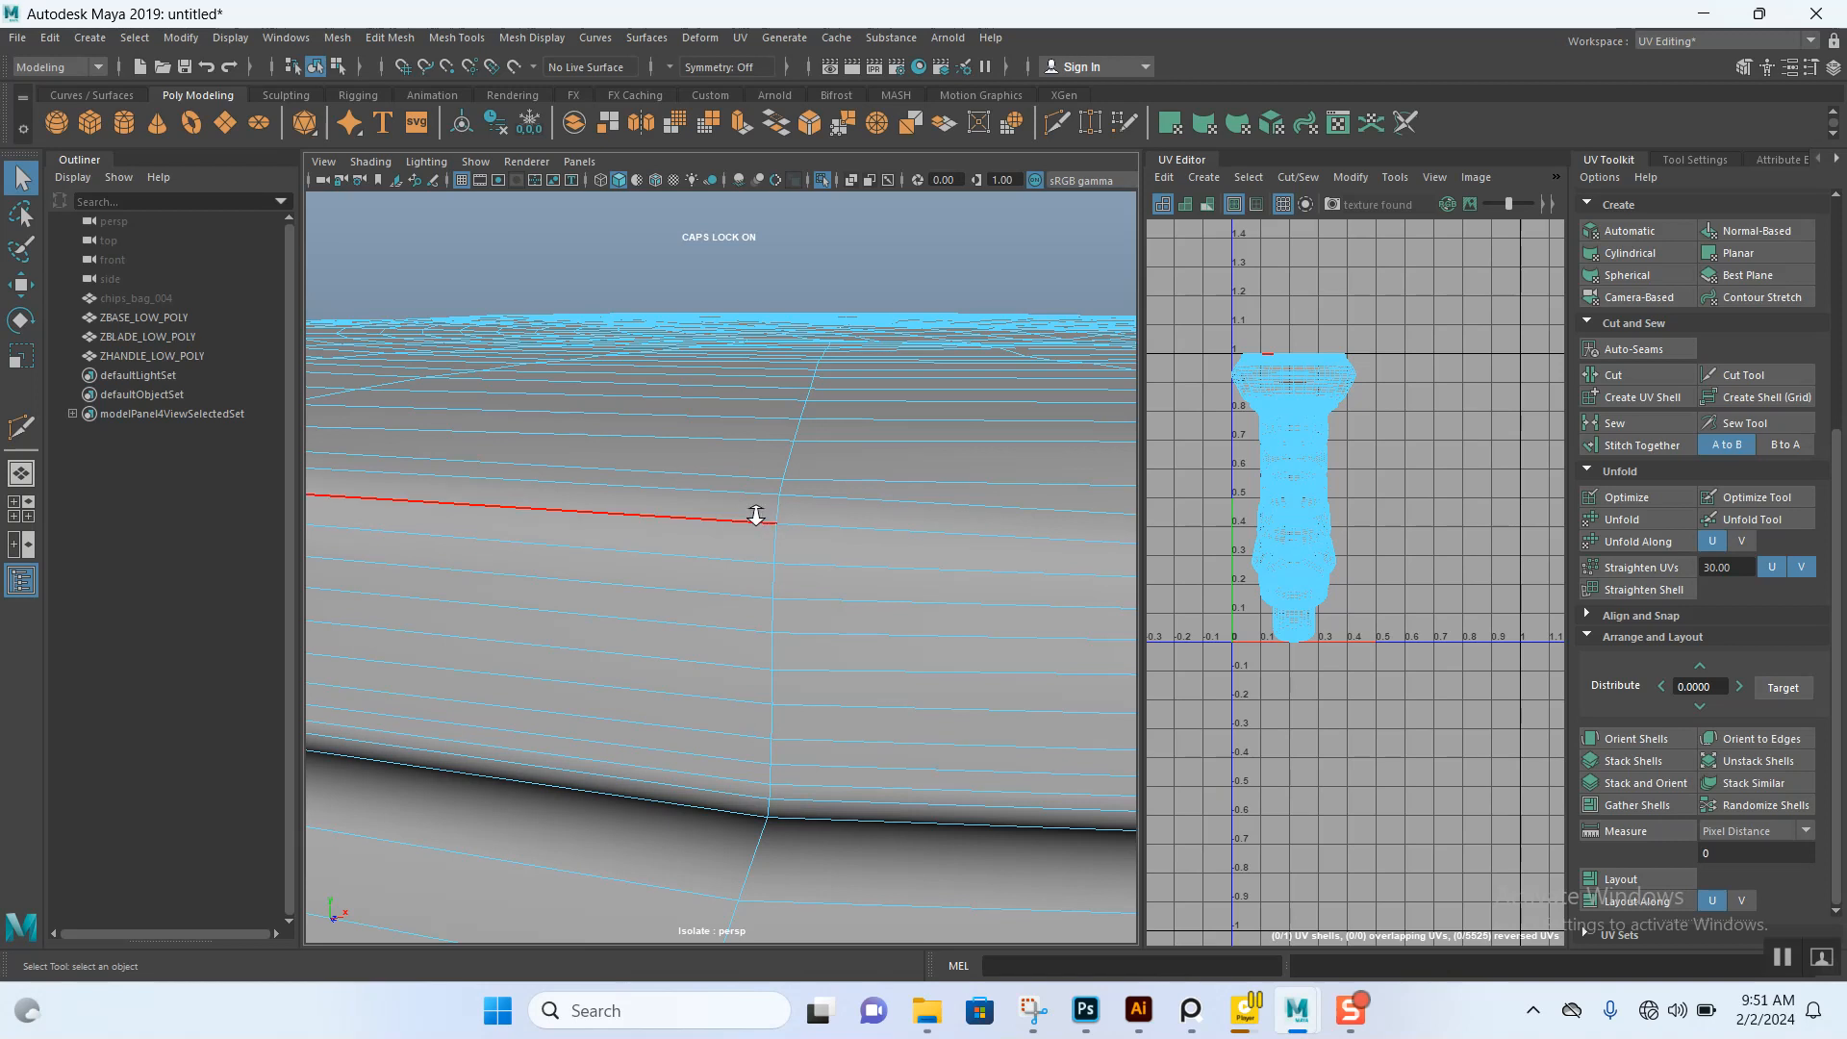
scroll(765, 513, down, 5)
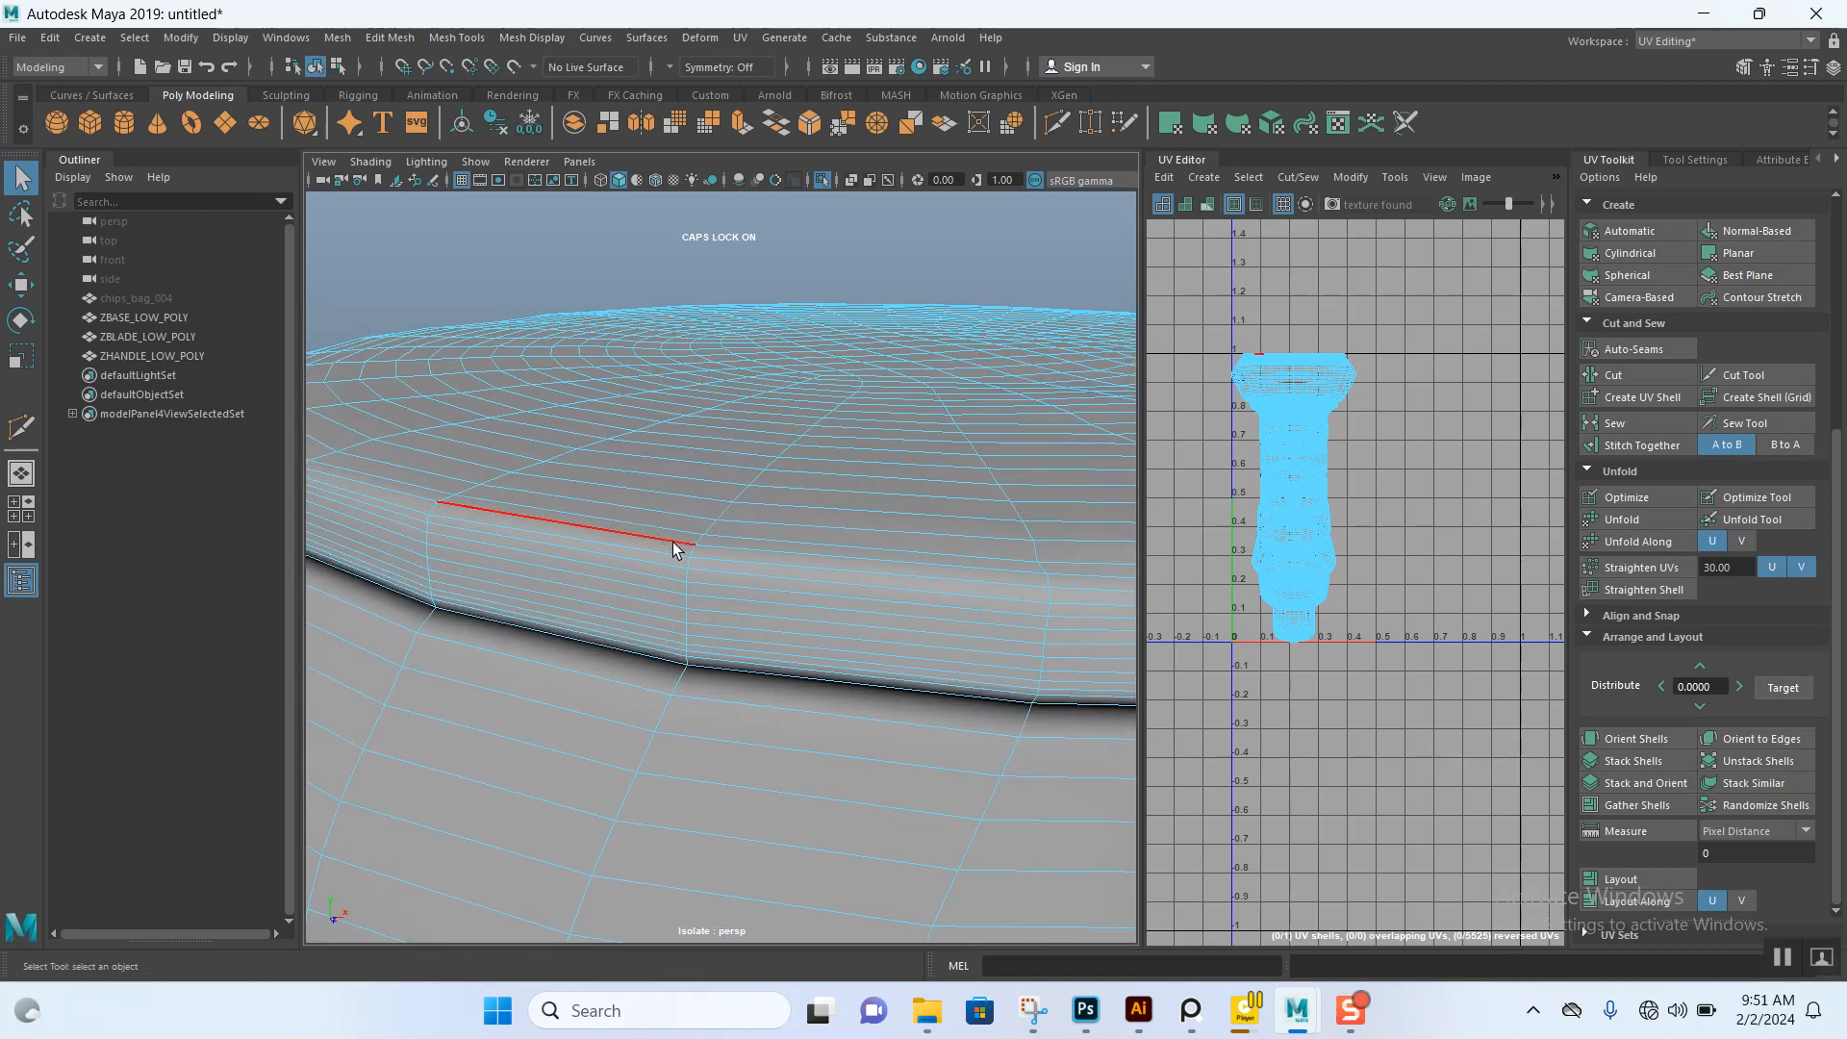
click(671, 555)
key(a)
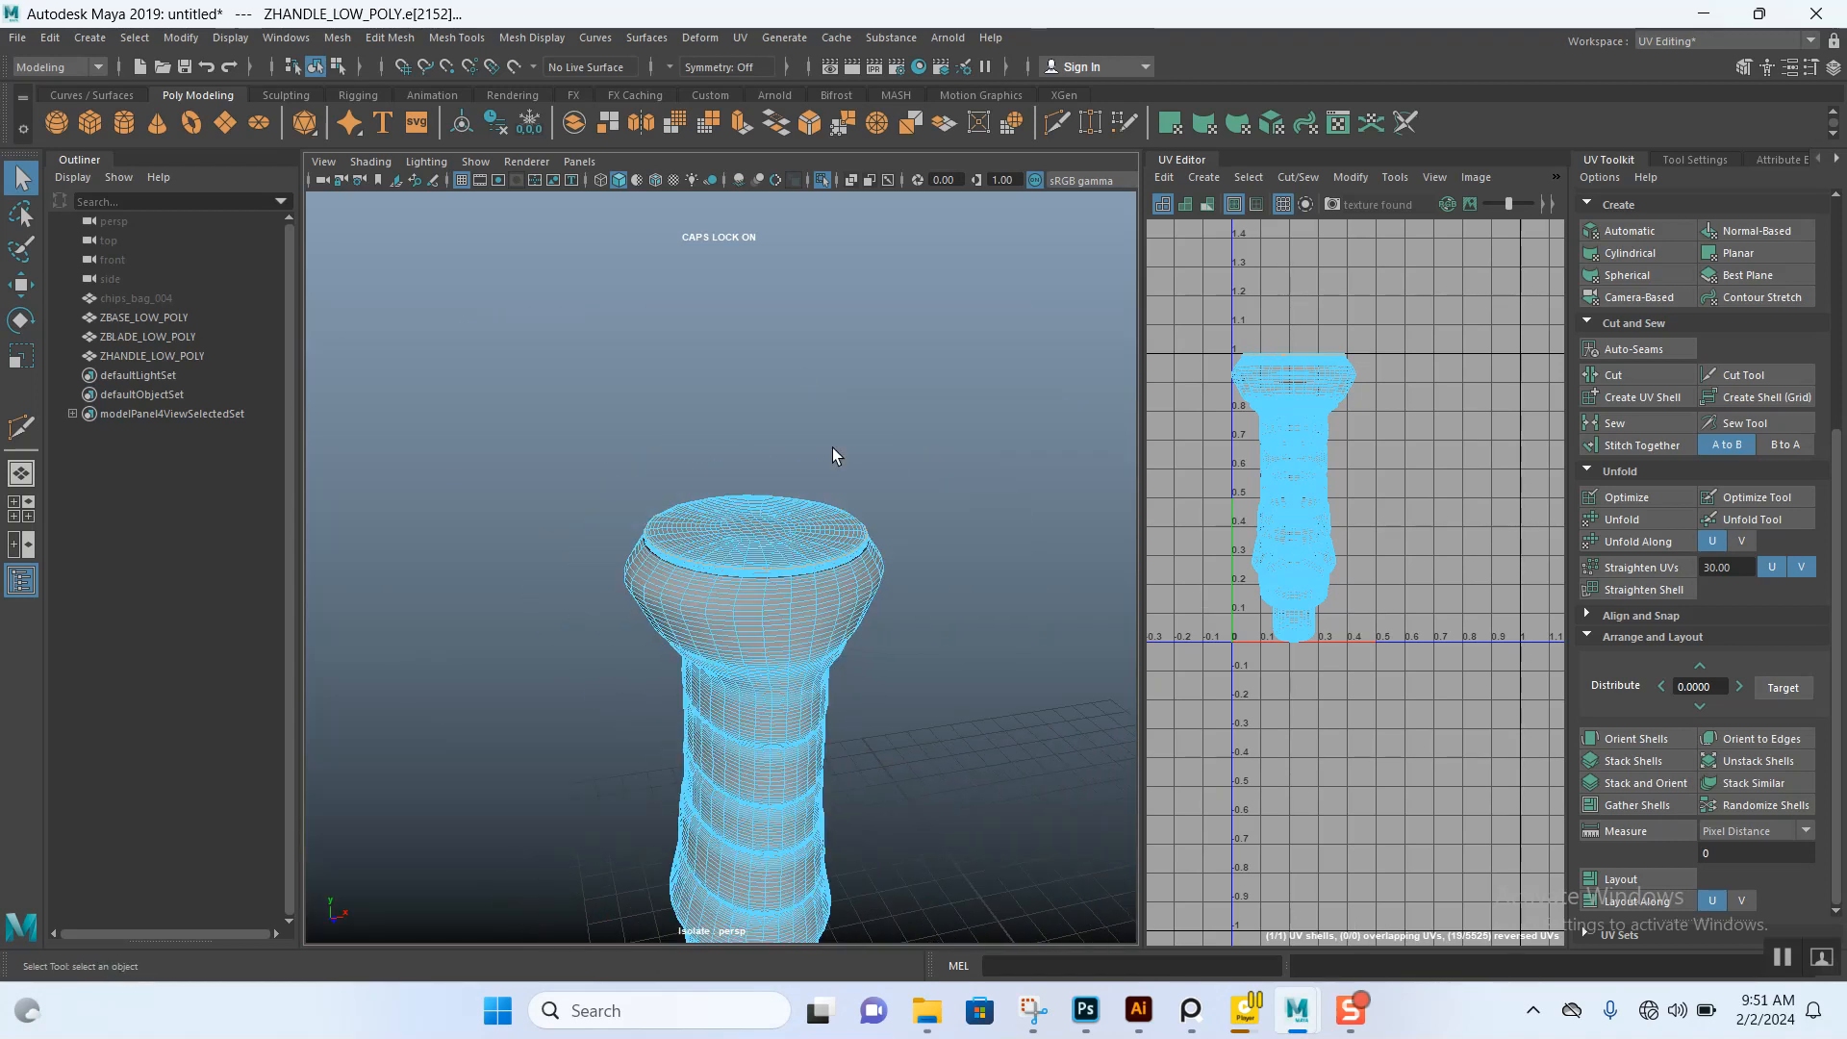
- Add the edge loop where the narrow stub meets the handle's lower end and cut the UVs along both loops
scroll(837, 585, up, 6)
alt+middle_drag(833, 818, 792, 701)
scroll(818, 674, up, 3)
alt+drag(834, 660, 881, 564)
alt+middle_drag(859, 481, 835, 707)
alt+middle_drag(841, 621, 829, 583)
scroll(856, 615, up, 5)
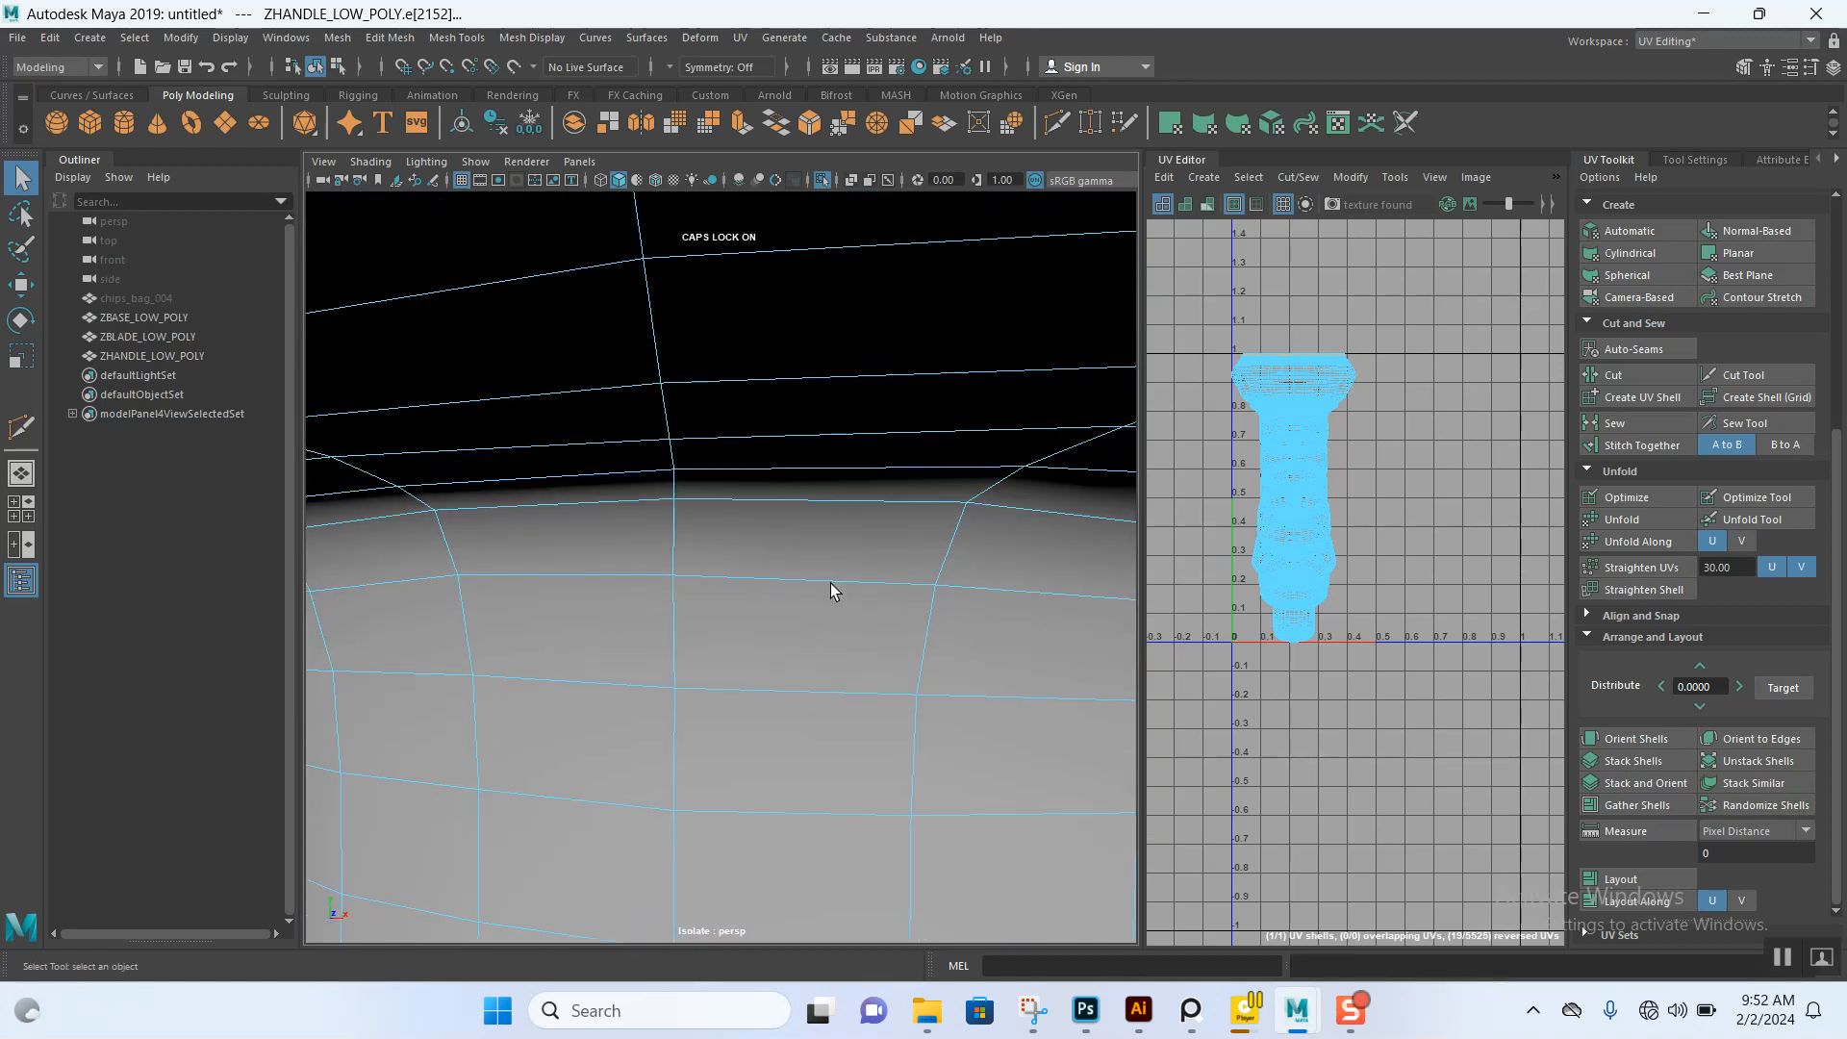
click(811, 495)
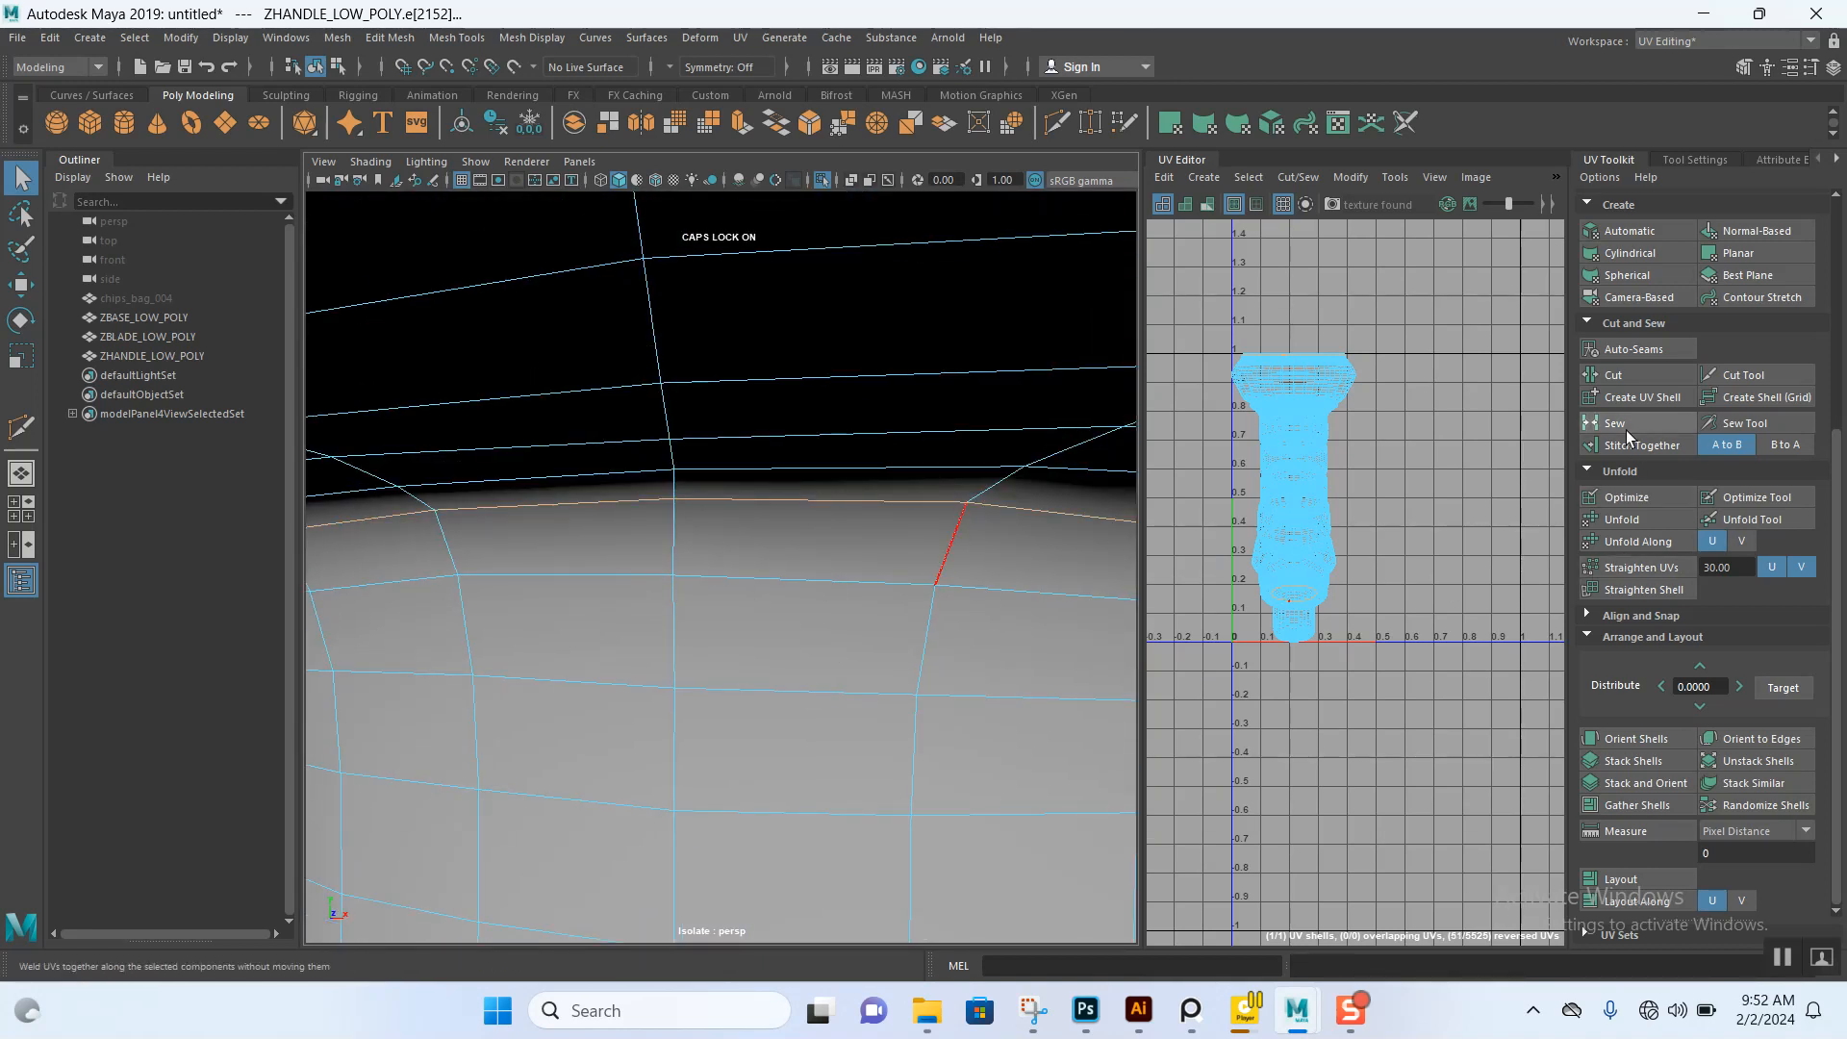
- Select the main handle body's UV shell and move it sideways, clear of the cap and stub shells
scroll(1353, 454, down, 2)
scroll(1353, 454, up, 6)
scroll(1348, 712, down, 5)
right_click(1350, 536)
right_drag(1349, 533, 1275, 512)
click(1314, 550)
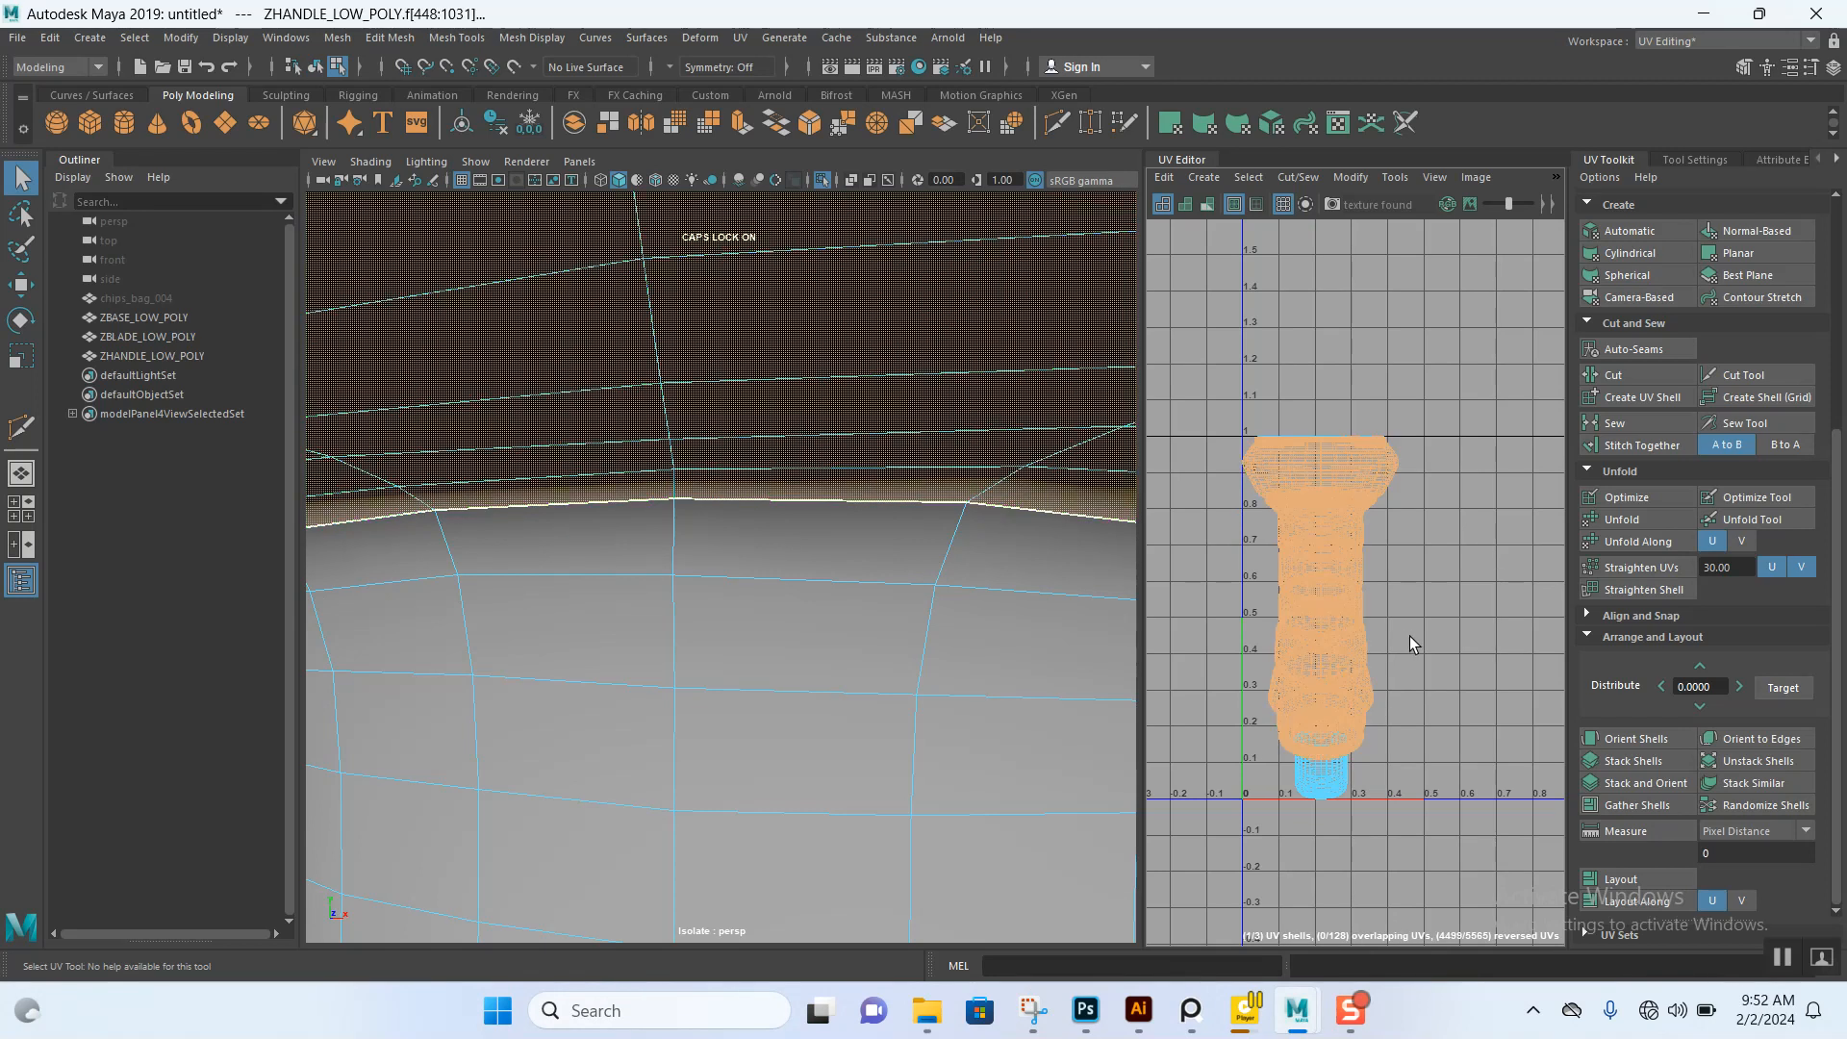
key(w)
scroll(1414, 643, down, 3)
drag(1433, 633, 1554, 642)
alt+middle_drag(1407, 630, 1352, 549)
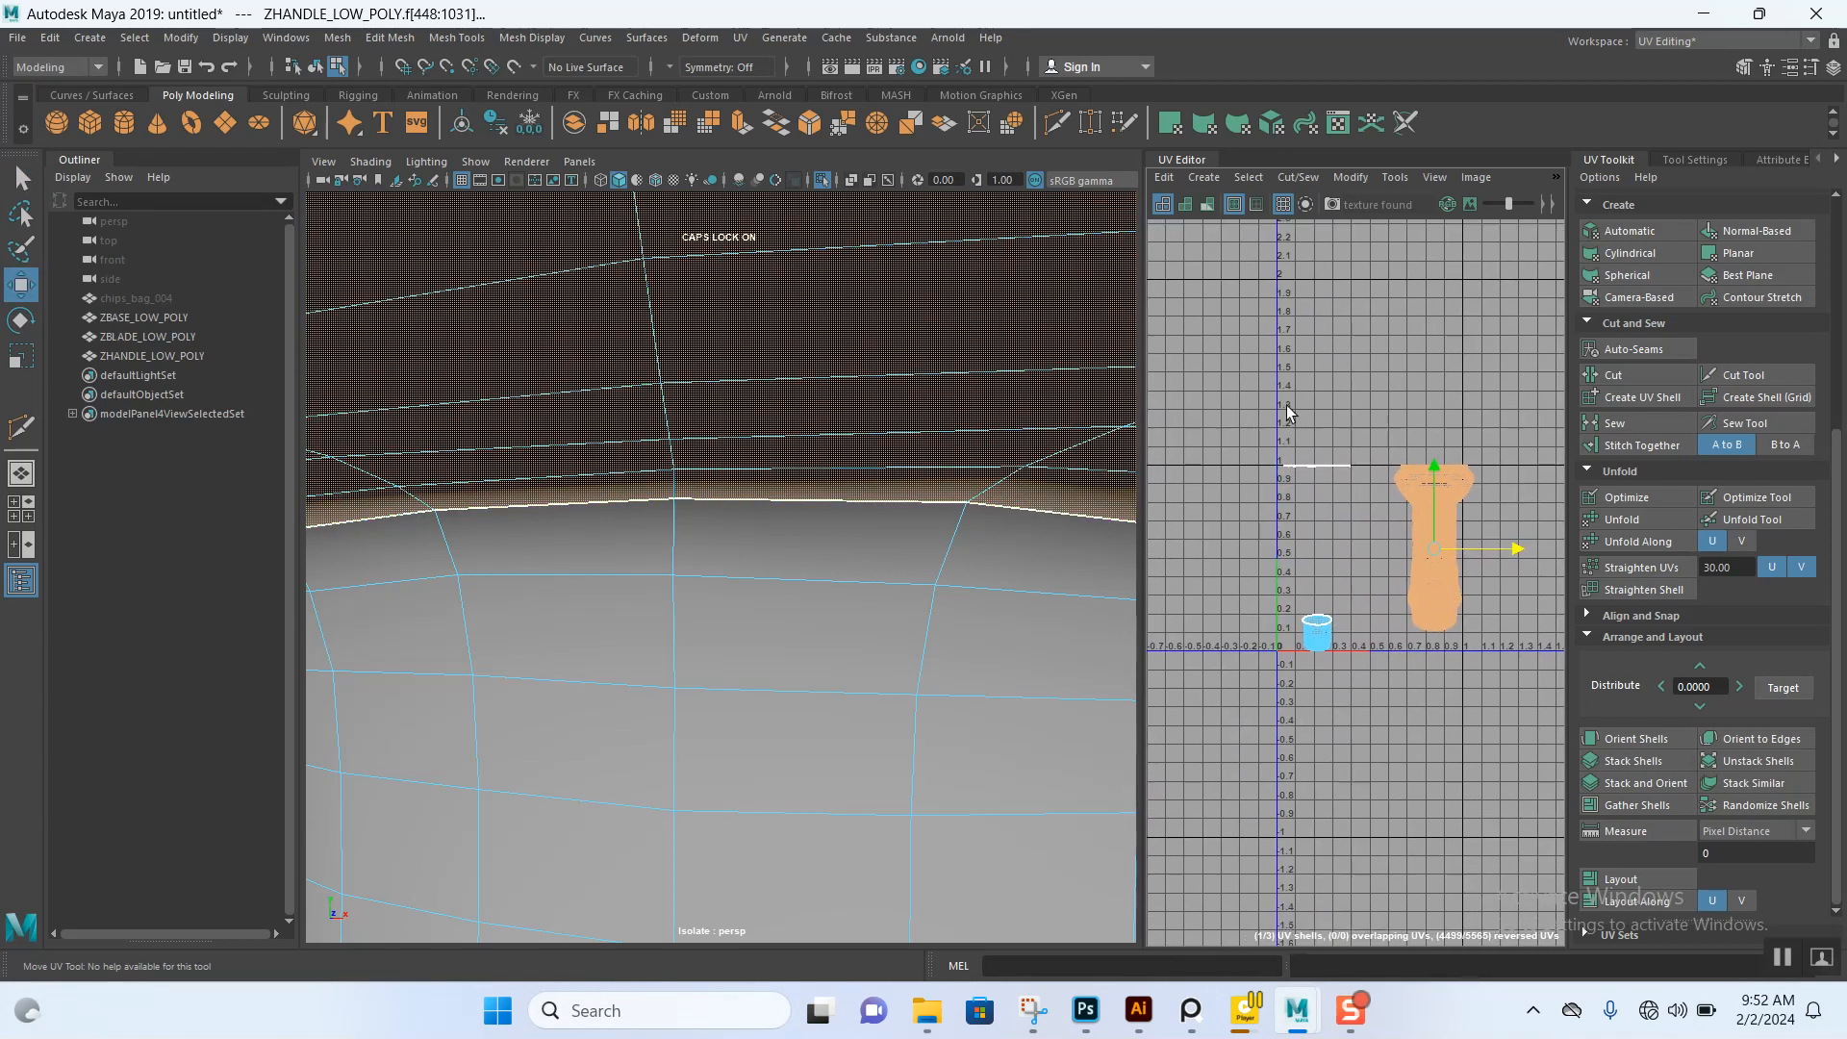
- Select the handle's cap and stub shells and unfold them, fixing the non-manifold geometry
click(1336, 648)
click(1338, 652)
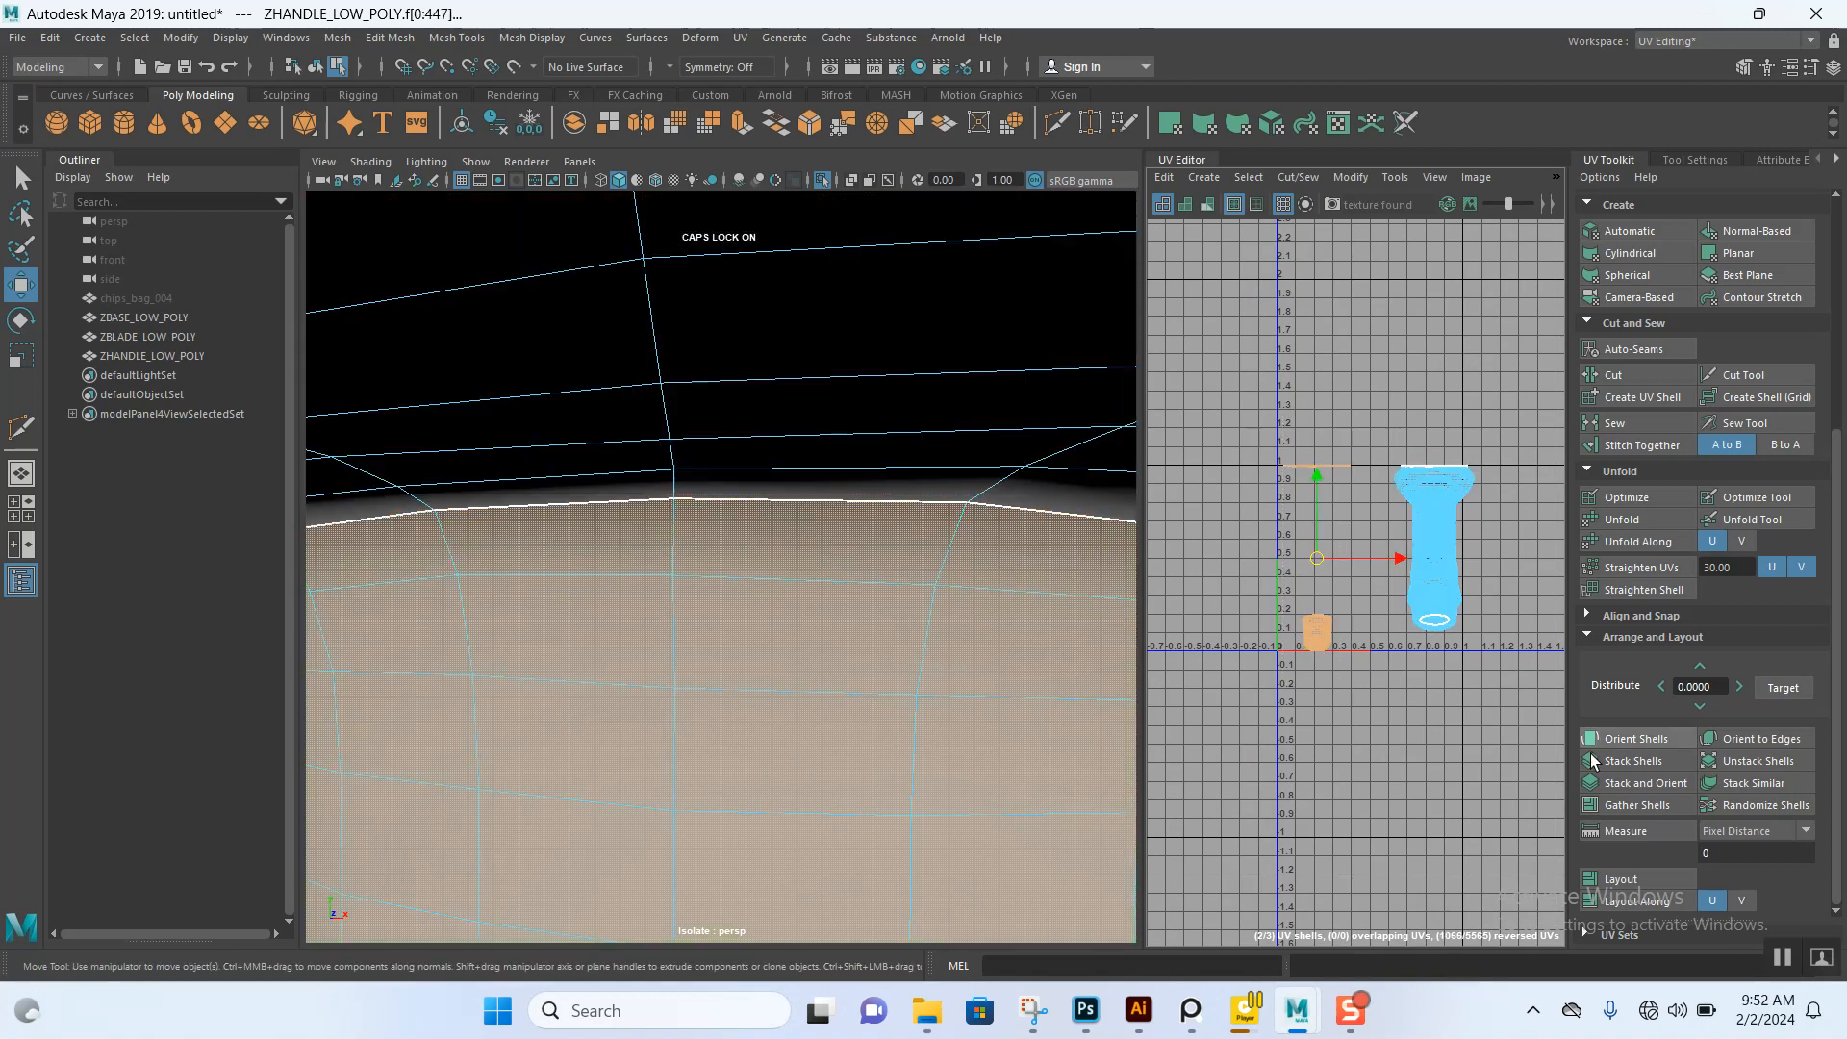
click(1623, 520)
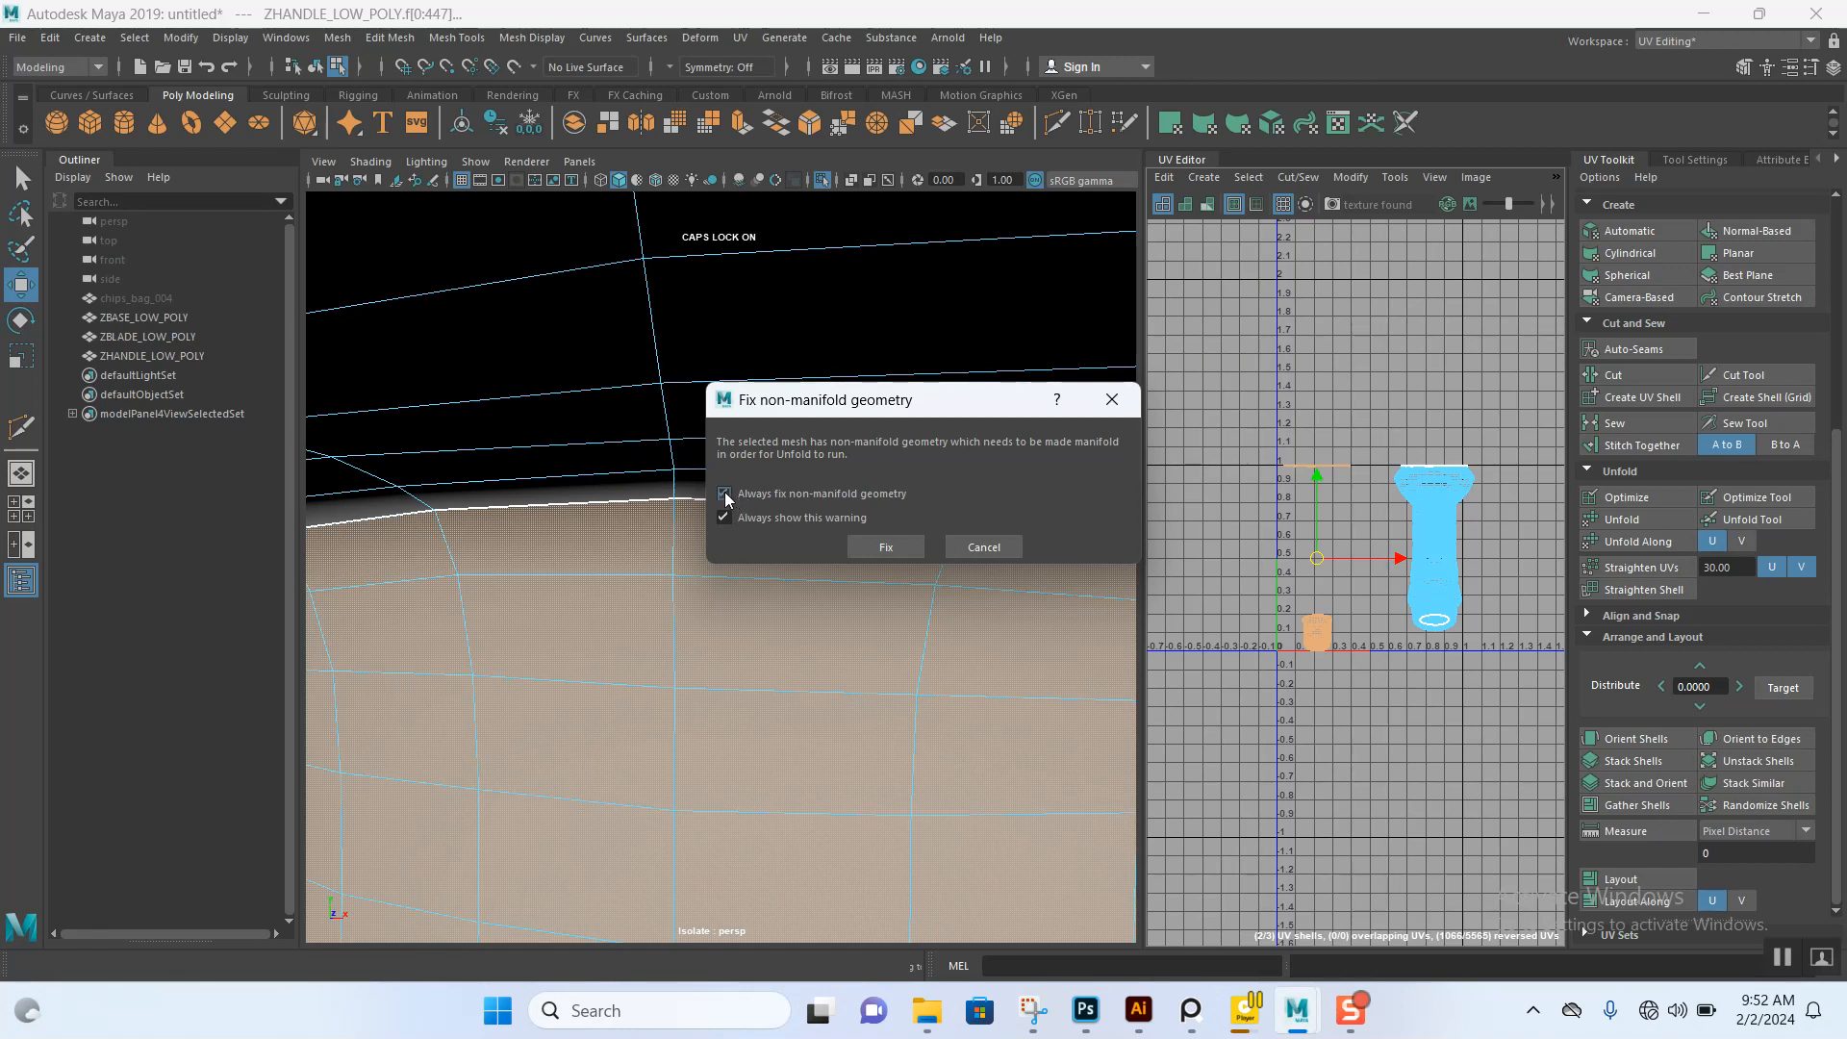
click(864, 545)
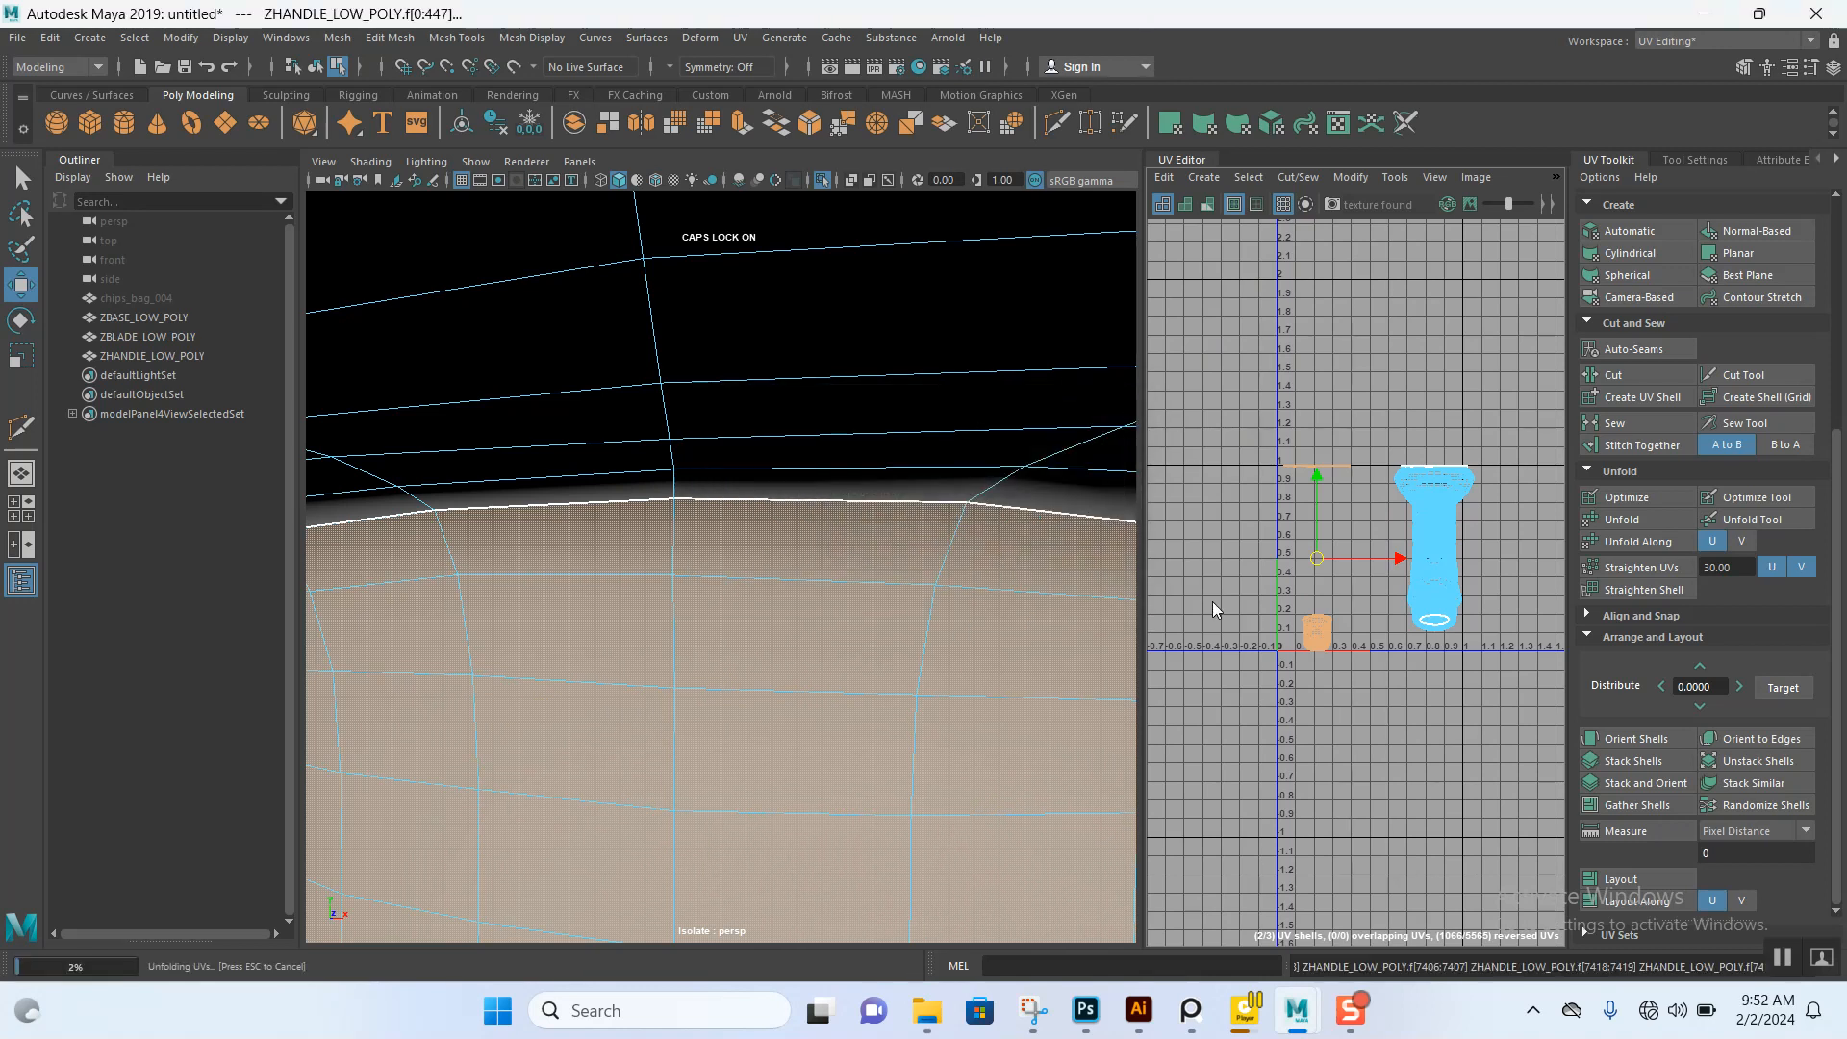
scroll(1326, 610, up, 5)
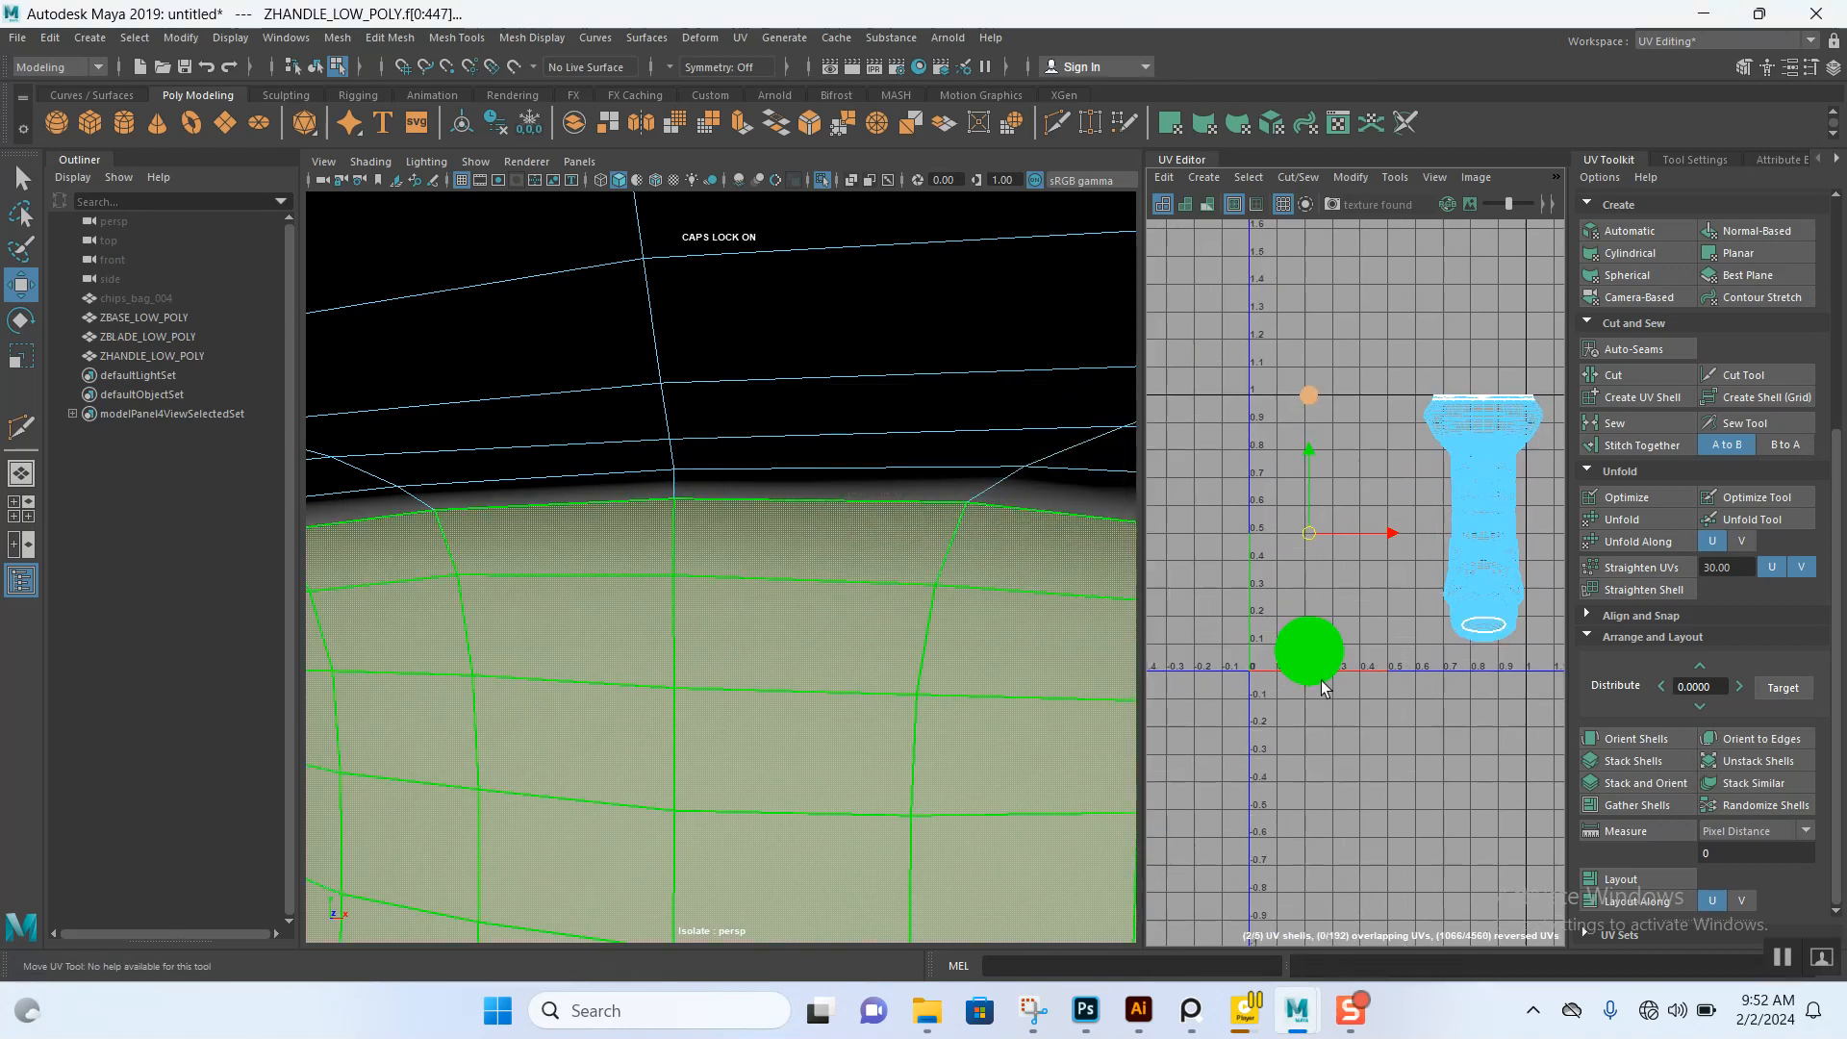
- Move the two unfolded round end shells outside the UV tile, to about U -0.4
click(1428, 662)
alt+middle_drag(1412, 617, 1414, 831)
alt+right_drag(1428, 813, 1339, 477)
drag(1339, 476, 1424, 736)
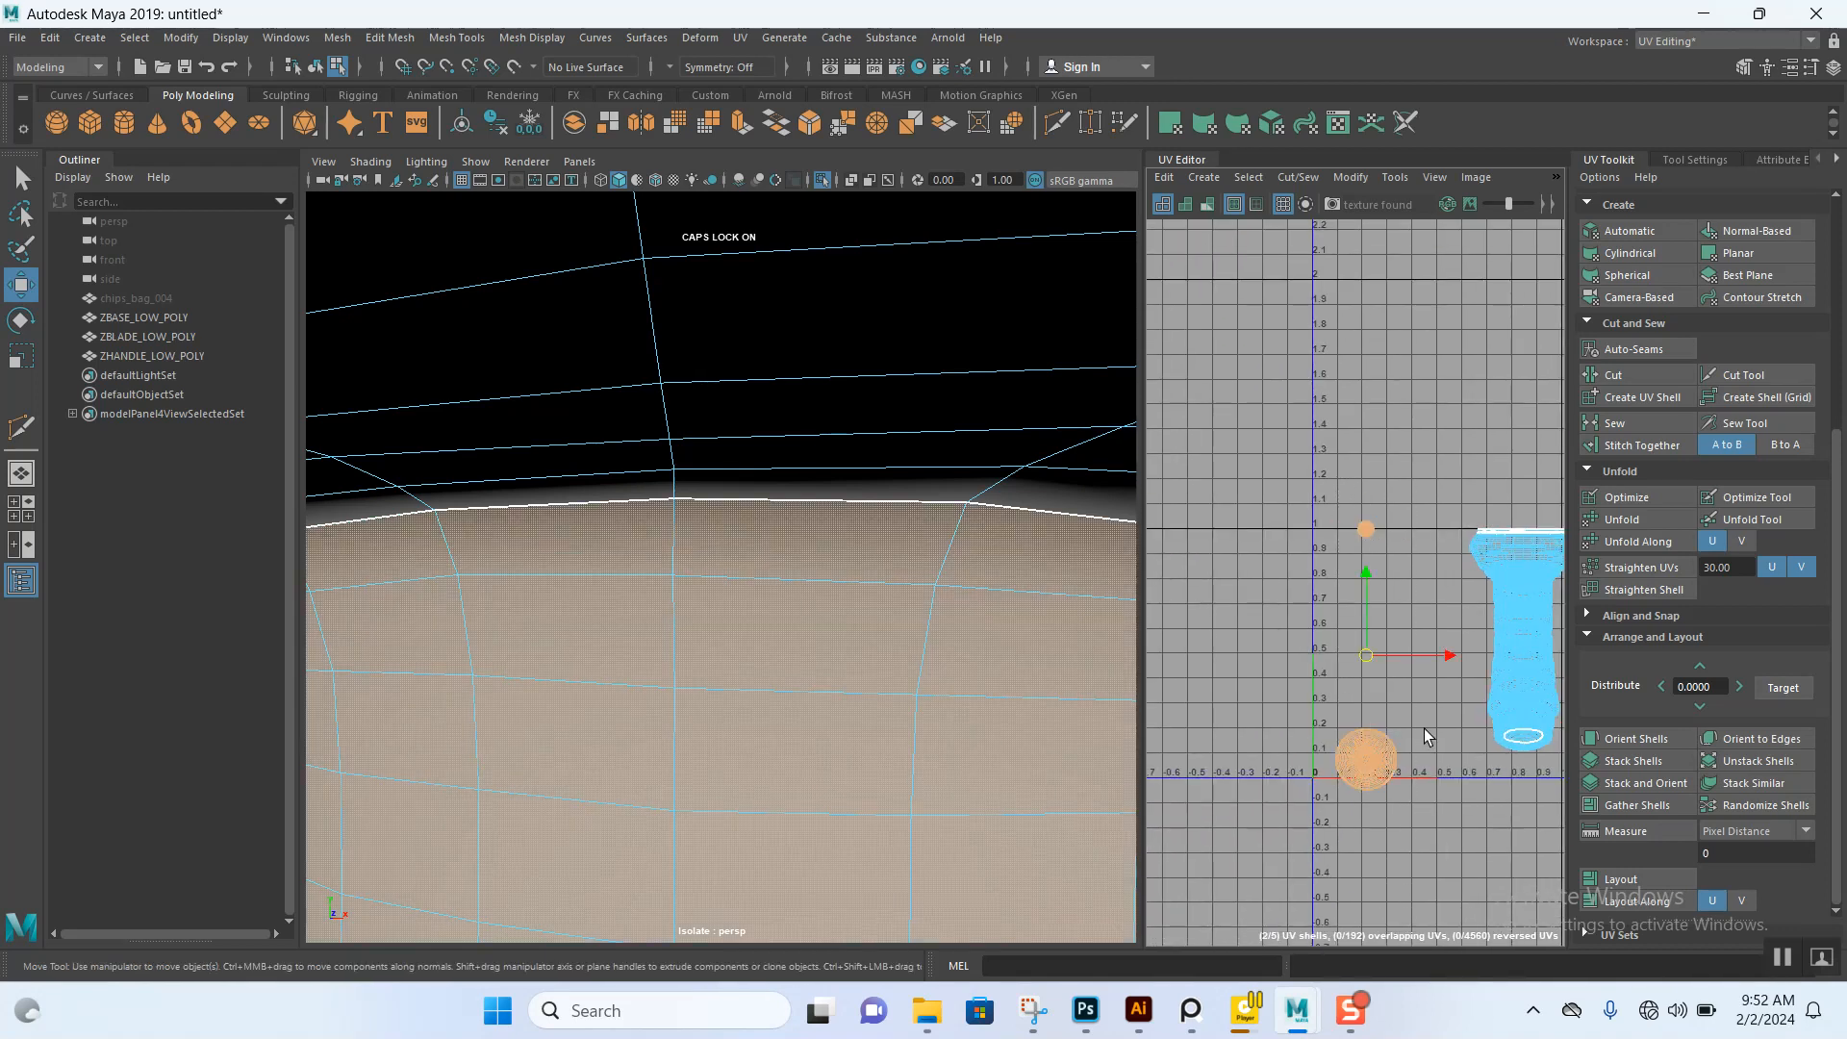
drag(1411, 656, 1262, 658)
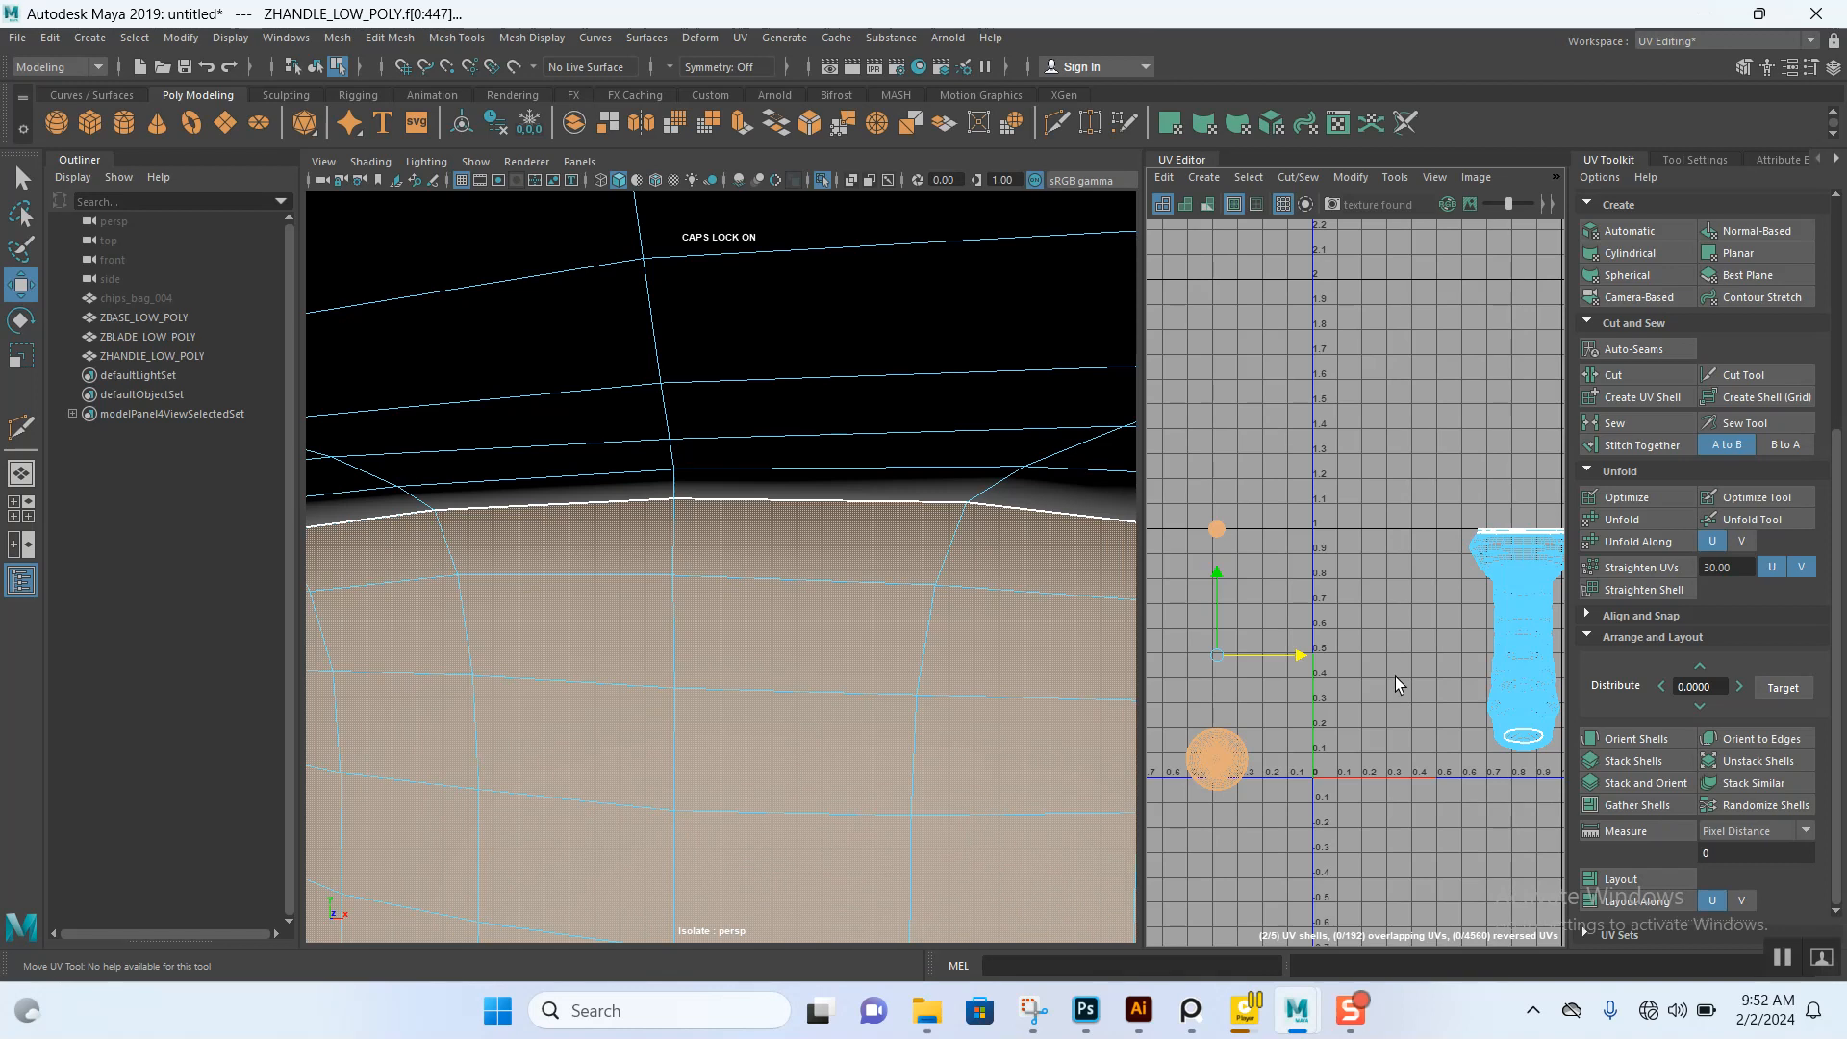
alt+middle_drag(1396, 678, 1344, 661)
- Turn the handle to its other side and select a lengthwise edge loop down its body as a seam
alt+right_drag(1088, 677, 850, 497)
alt+right_drag(827, 570, 693, 424)
alt+drag(693, 424, 688, 490)
alt+middle_drag(703, 476, 726, 629)
alt+right_drag(725, 629, 755, 597)
mouse_move(782, 508)
alt+mouse_down()
mouse_move(930, 504)
mouse_move(804, 514)
alt+mouse_up()
alt+right_drag(835, 491, 979, 550)
mouse_move(862, 545)
alt+middle_down()
mouse_move(854, 507)
mouse_move(845, 520)
alt+middle_up()
alt+drag(773, 541, 758, 618)
right_drag(737, 490, 741, 523)
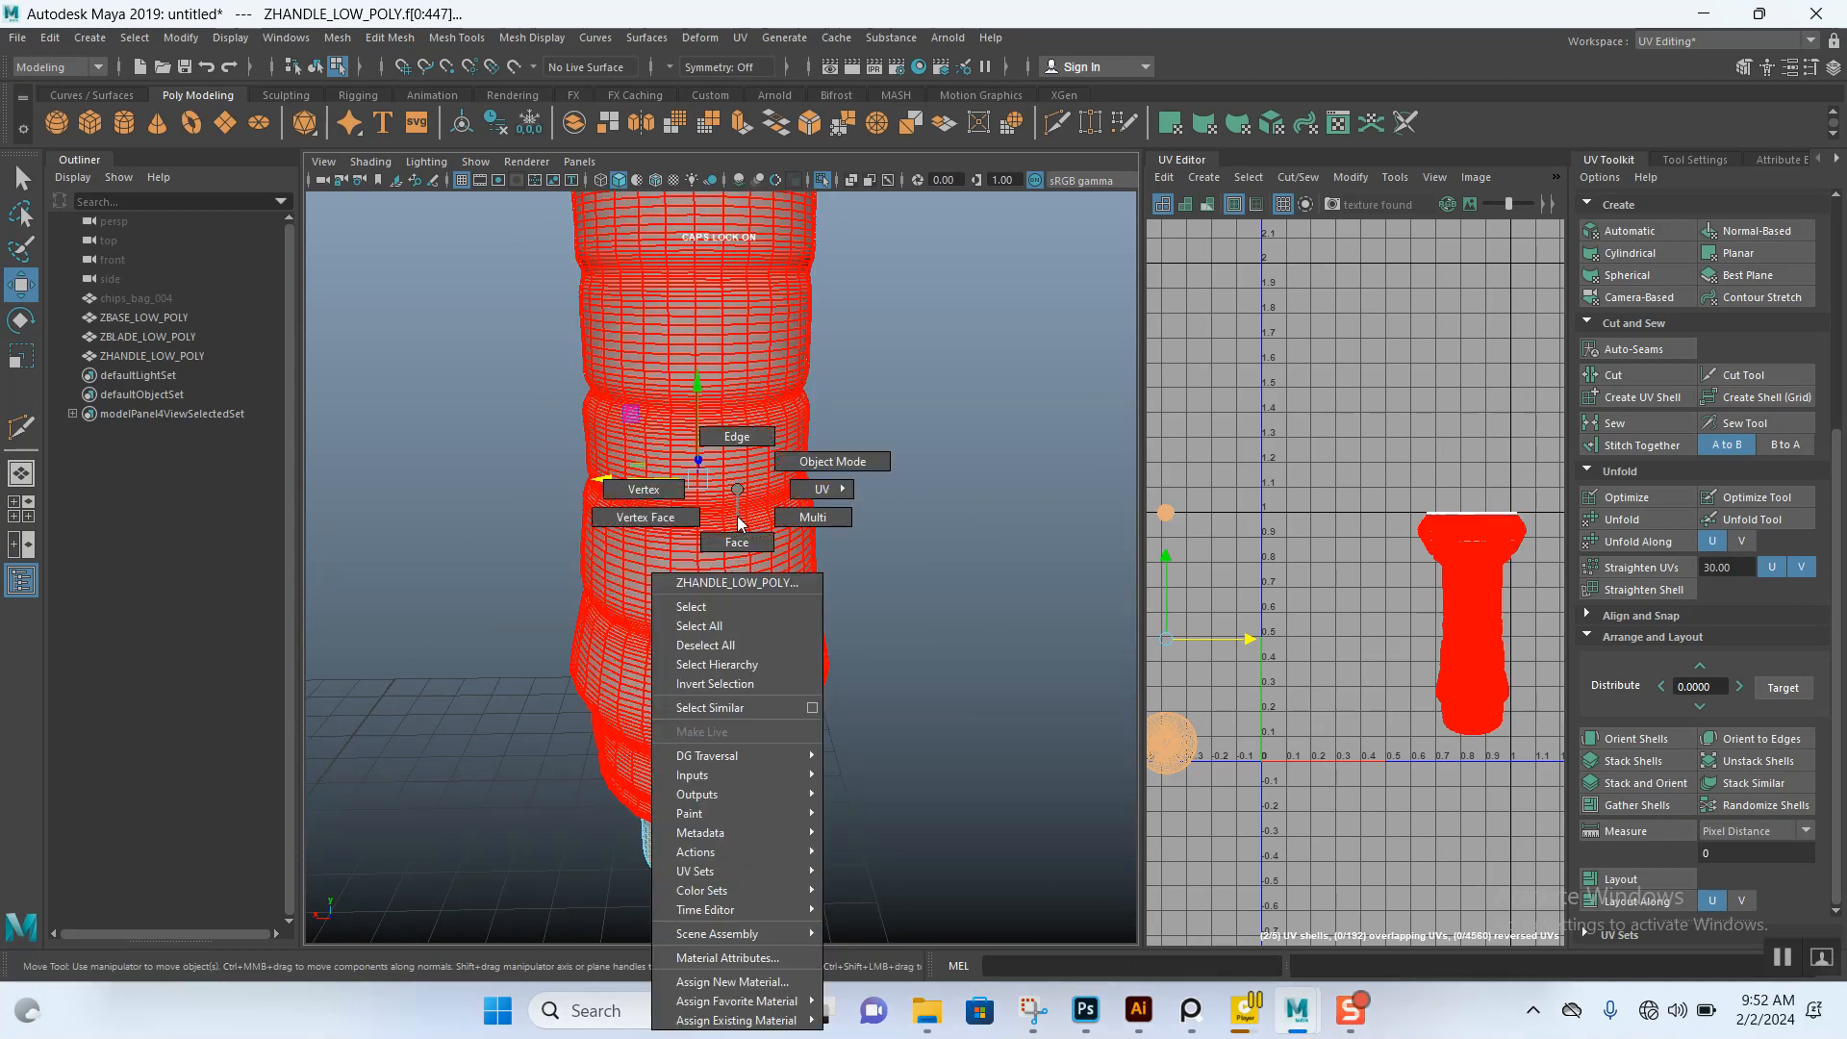
right_drag(717, 446, 717, 446)
scroll(701, 597, up, 6)
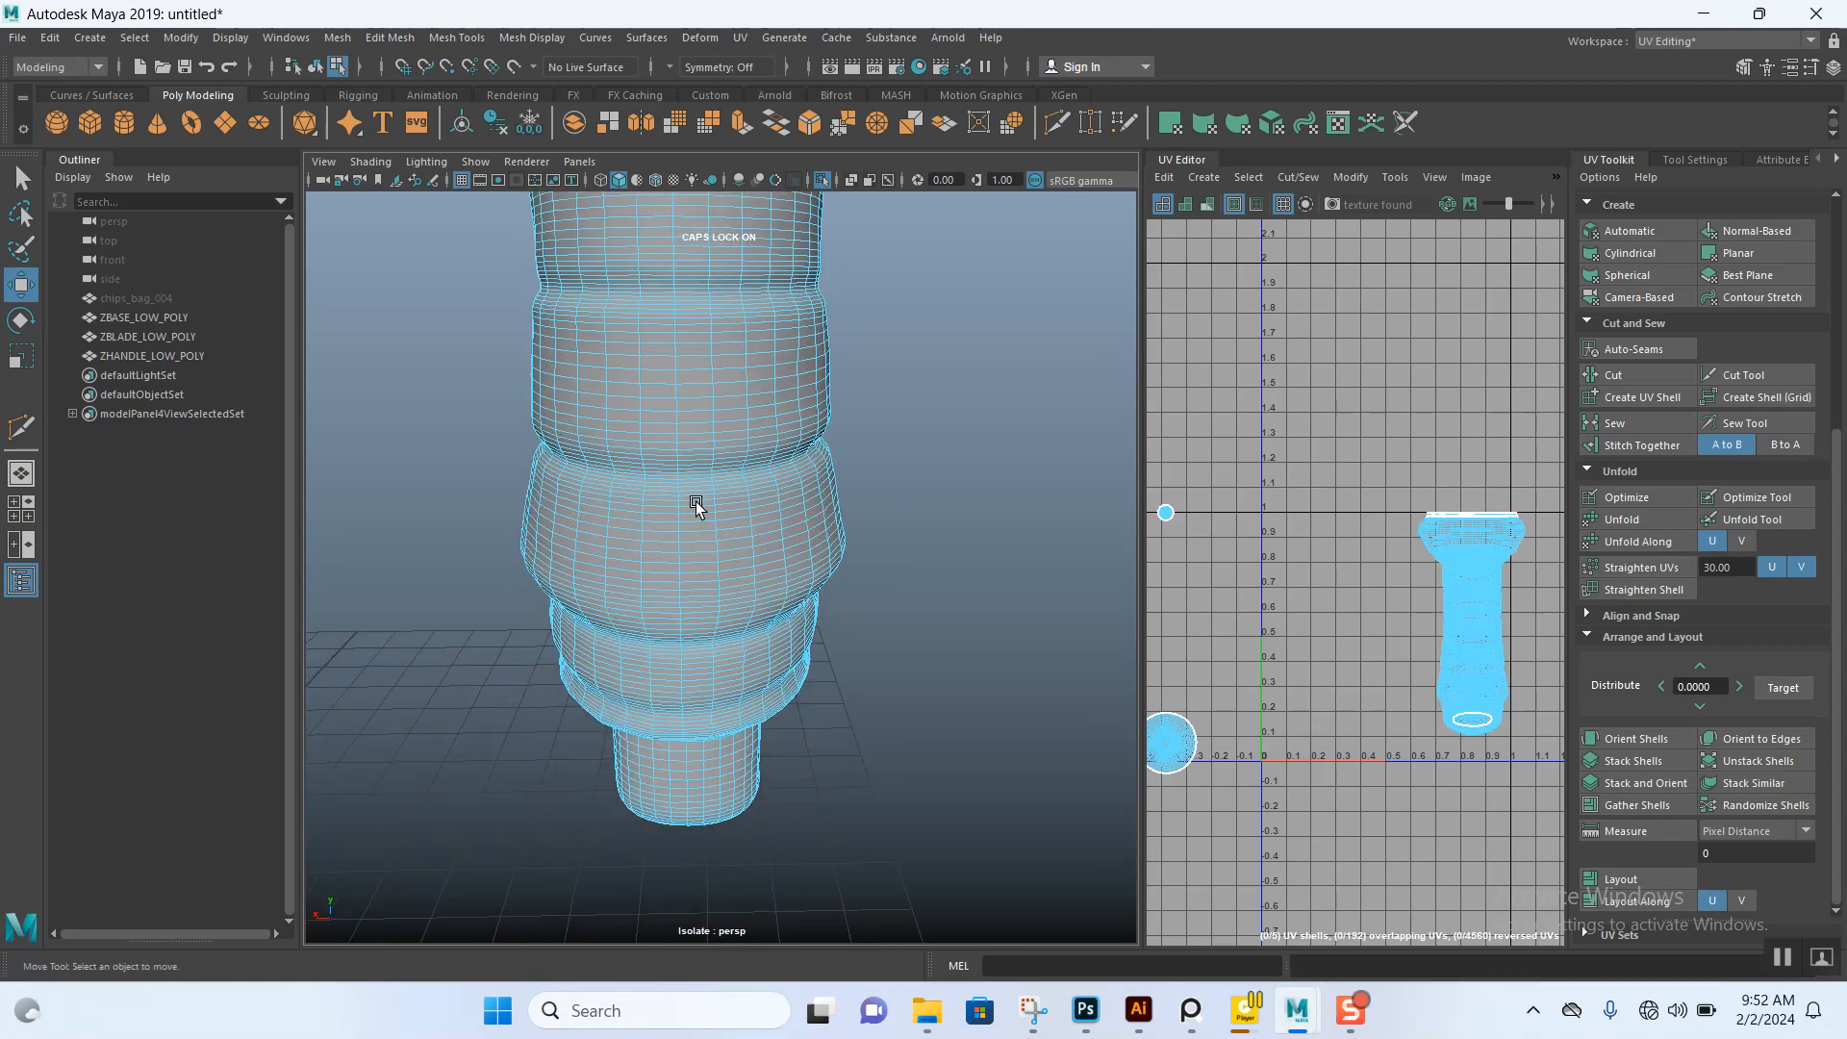
scroll(710, 653, up, 1)
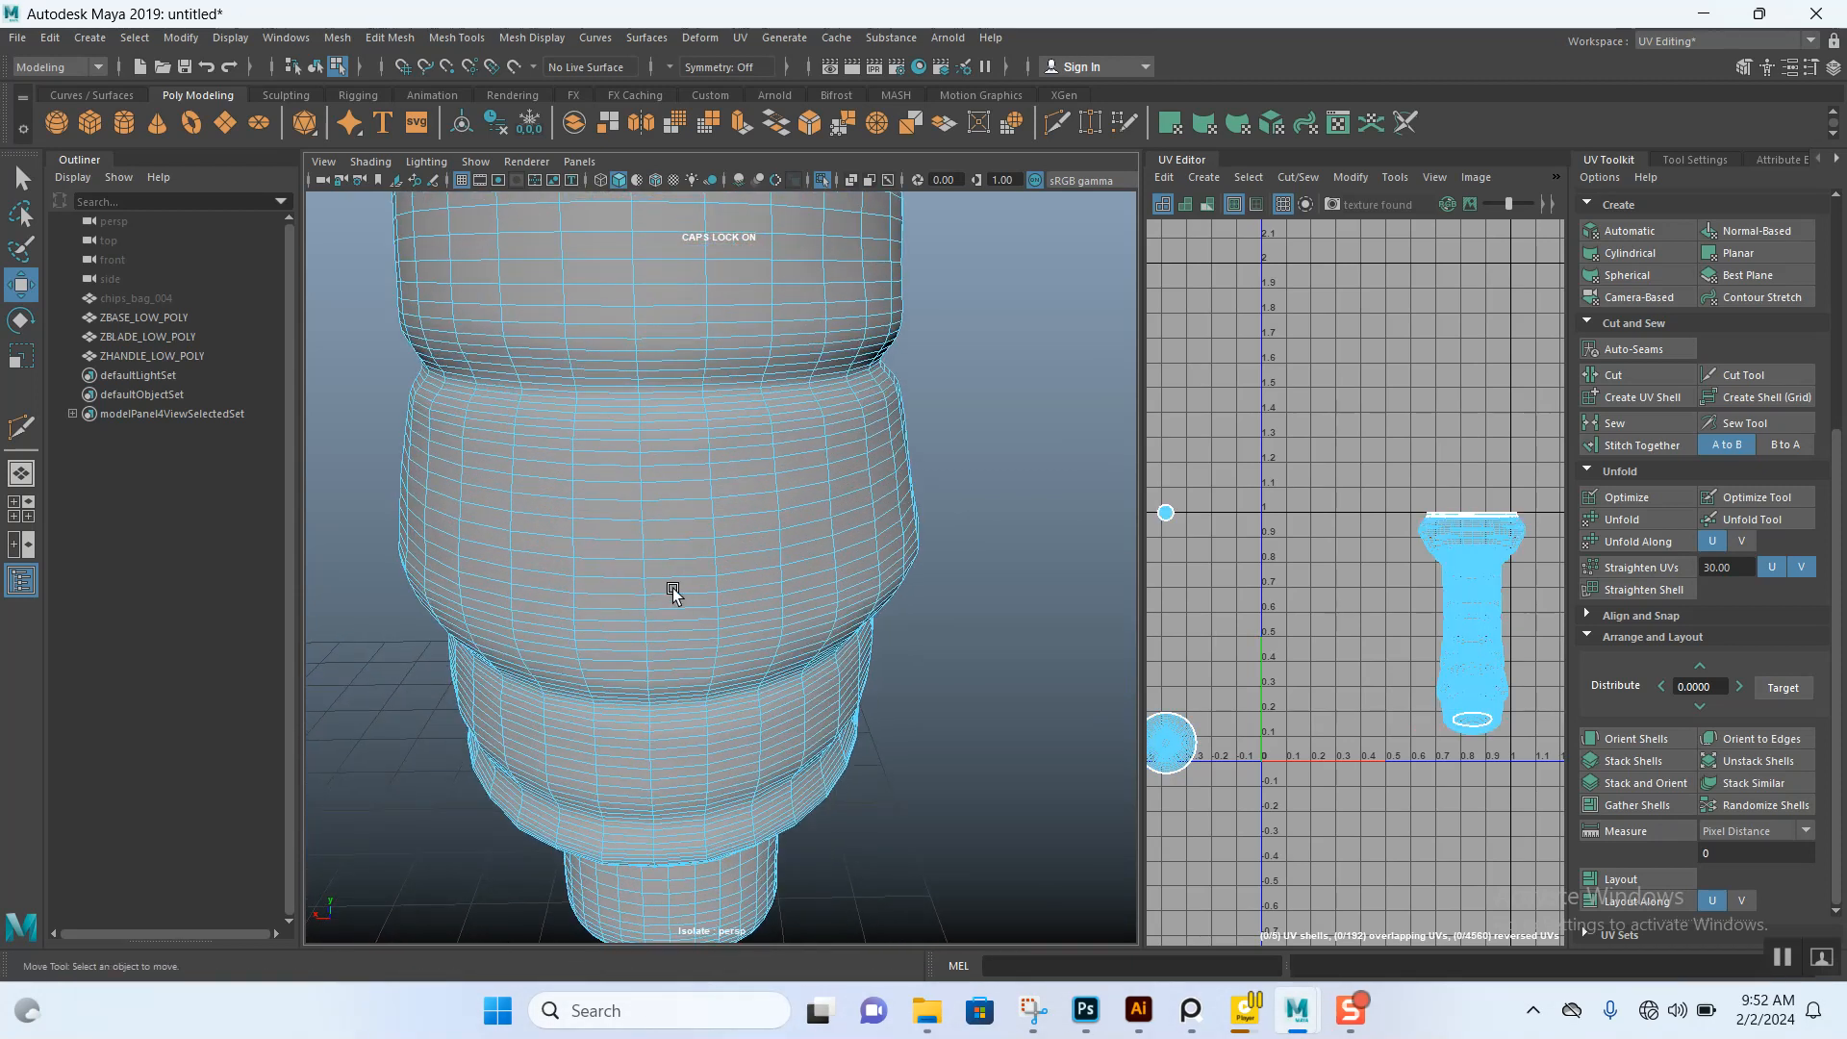
double_click(642, 528)
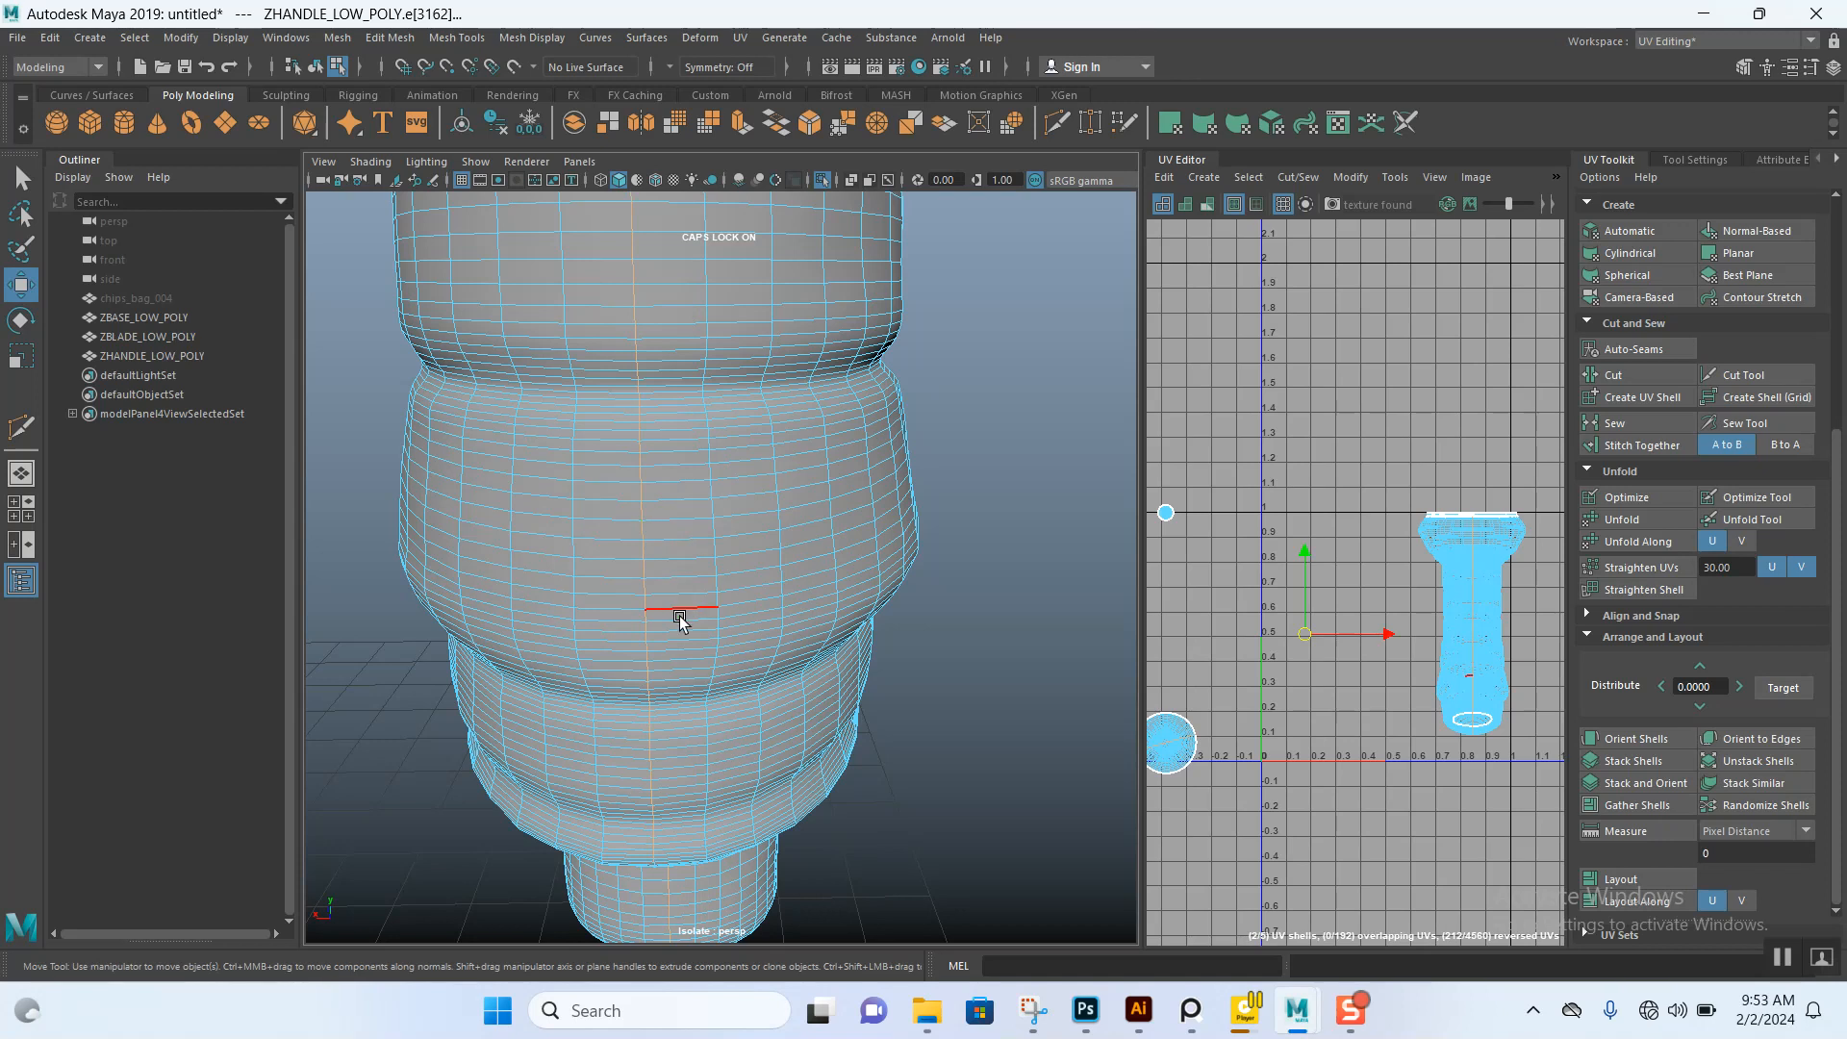
- Inspect the handle's body shell and round end shells up close in the UV editor
scroll(1287, 678, down, 1)
alt+middle_drag(1289, 656, 1378, 550)
scroll(1378, 543, up, 2)
alt+middle_drag(1326, 607, 1406, 578)
scroll(1378, 714, up, 4)
scroll(1373, 687, up, 5)
alt+middle_drag(1352, 644, 1382, 566)
scroll(1342, 617, up, 3)
scroll(1358, 637, down, 8)
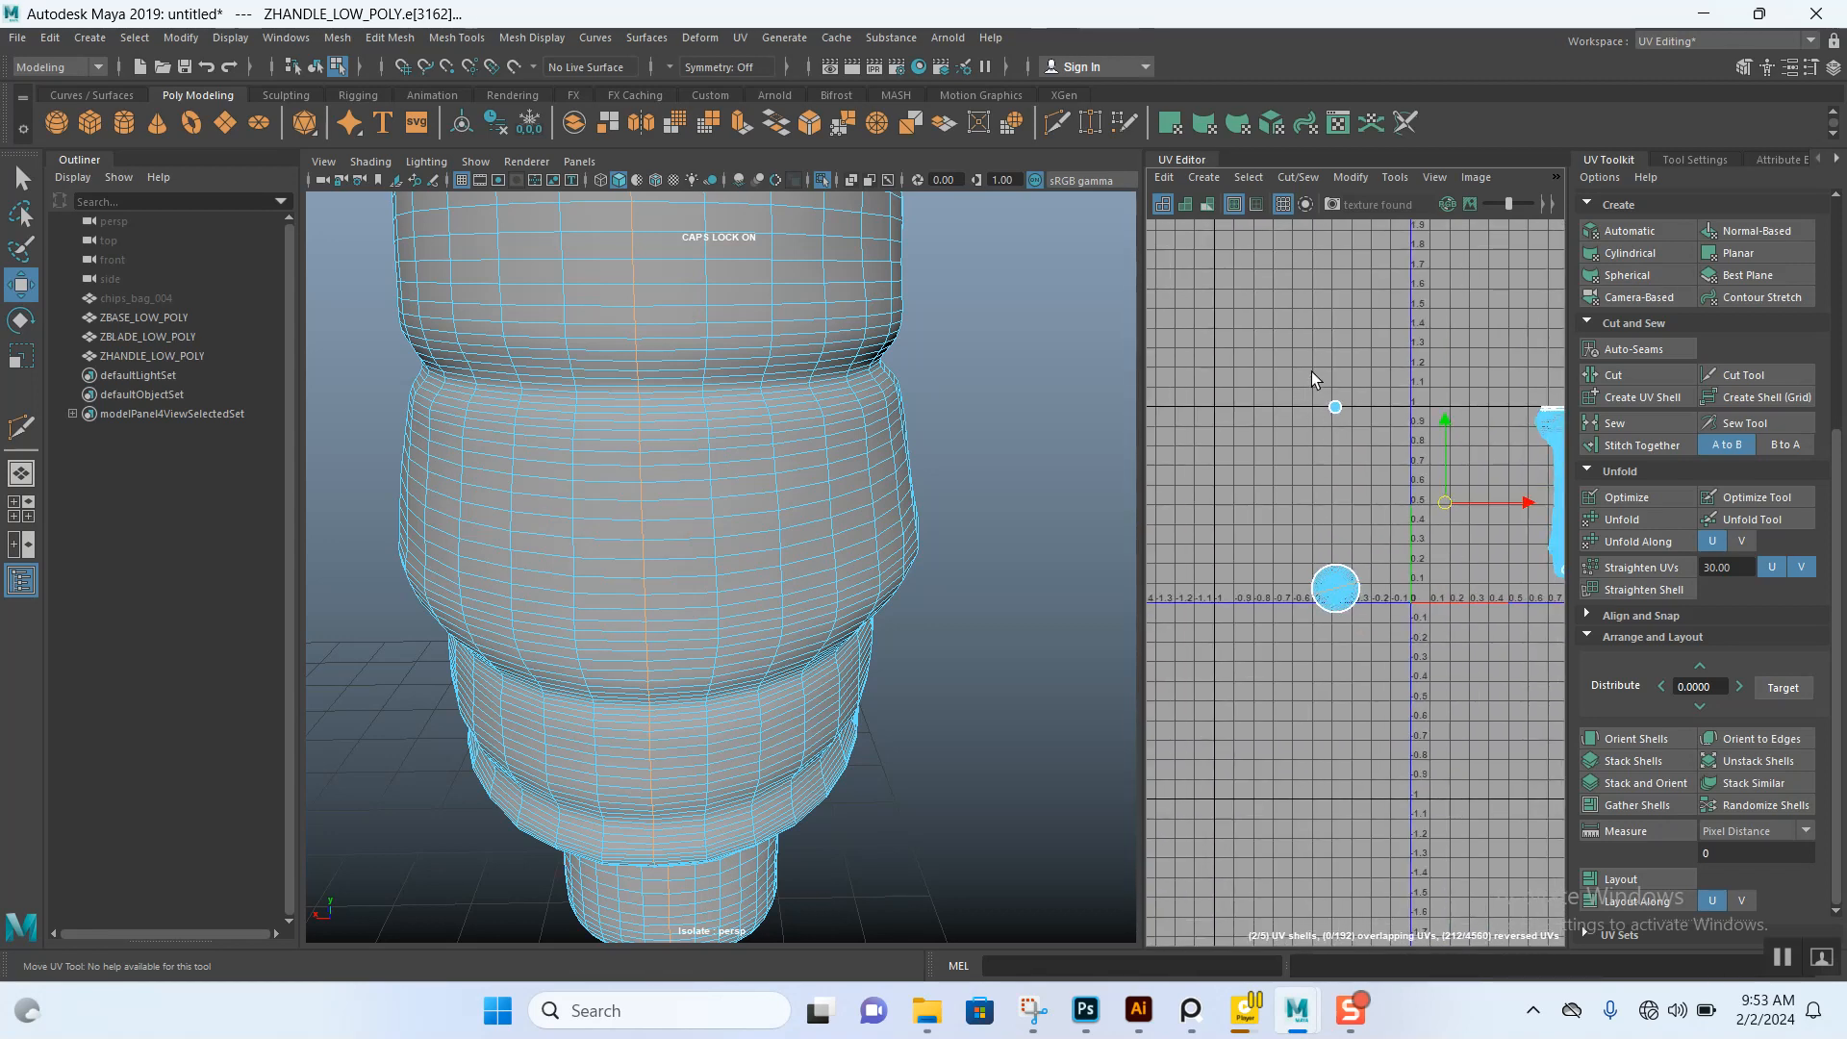
- Deselect the seam edges on the two round end shells, keeping only the handle body's lengthwise edges selected
scroll(1351, 730, up, 5)
scroll(1357, 732, up, 2)
alt+middle_drag(1344, 672, 1408, 518)
scroll(1393, 638, down, 10)
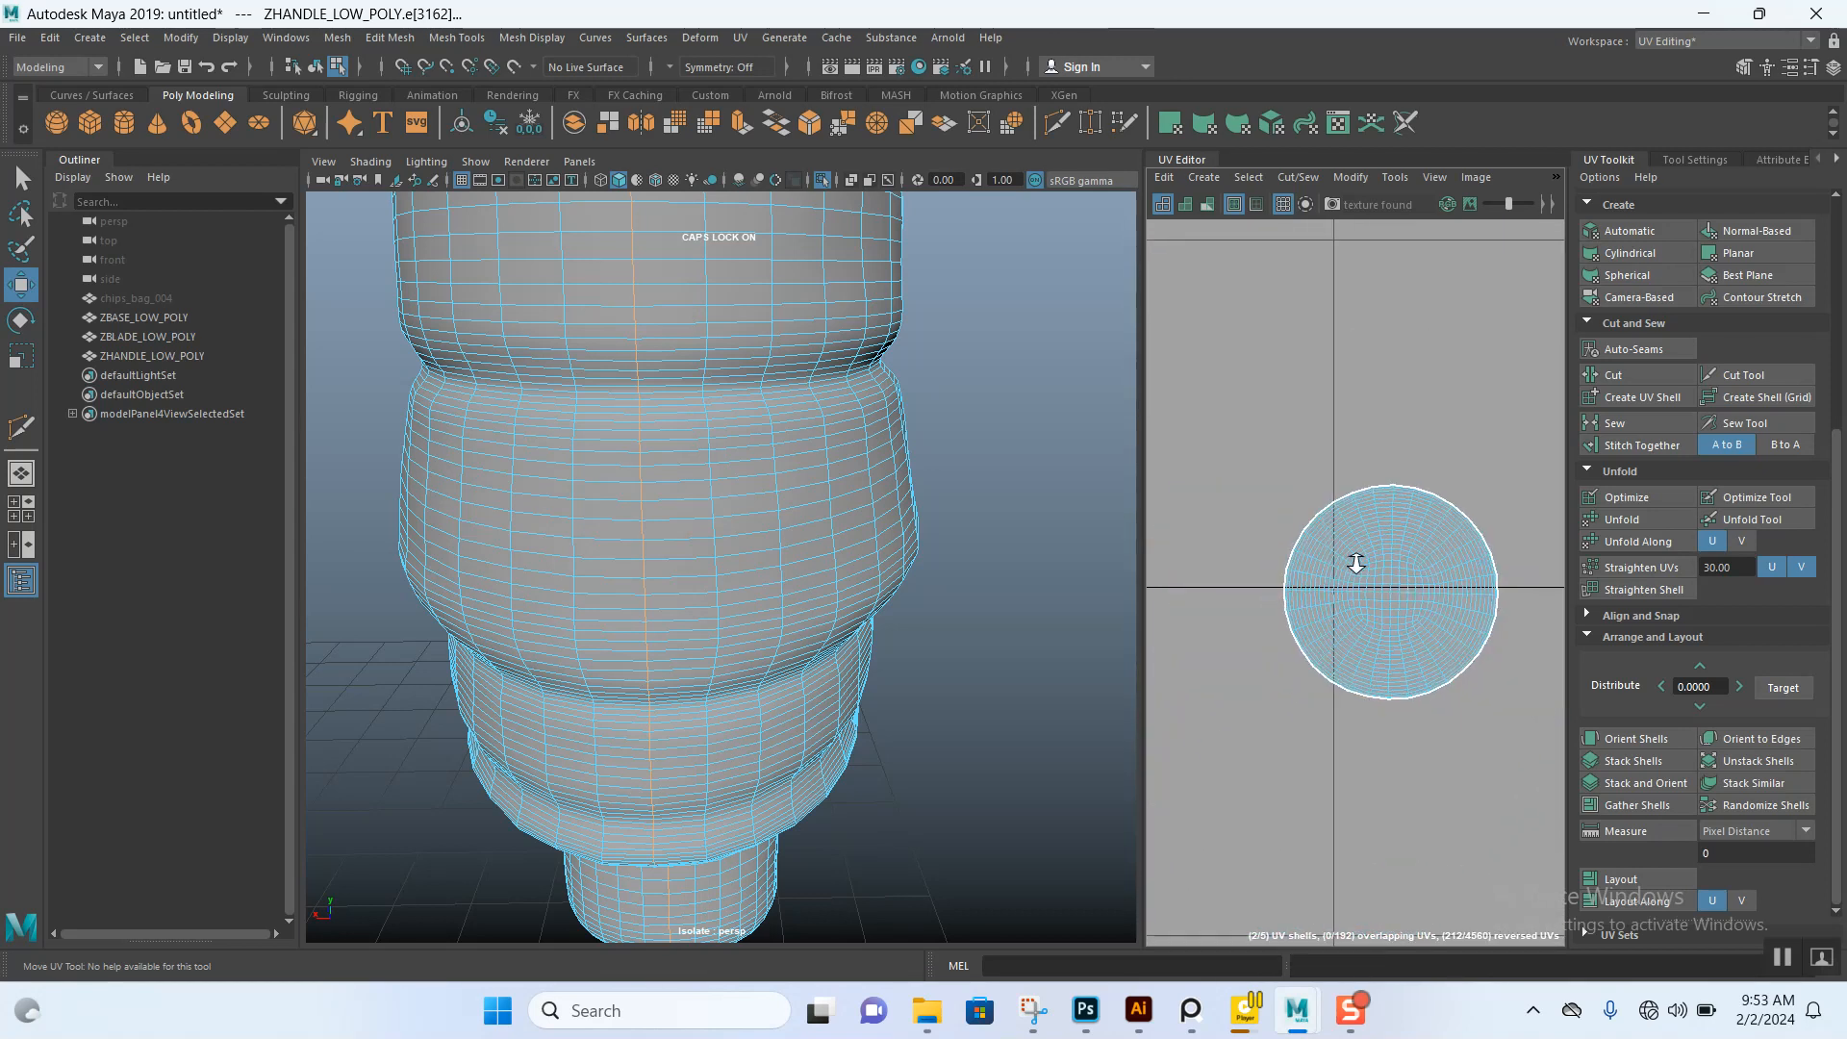
alt+middle_drag(1259, 420, 1257, 477)
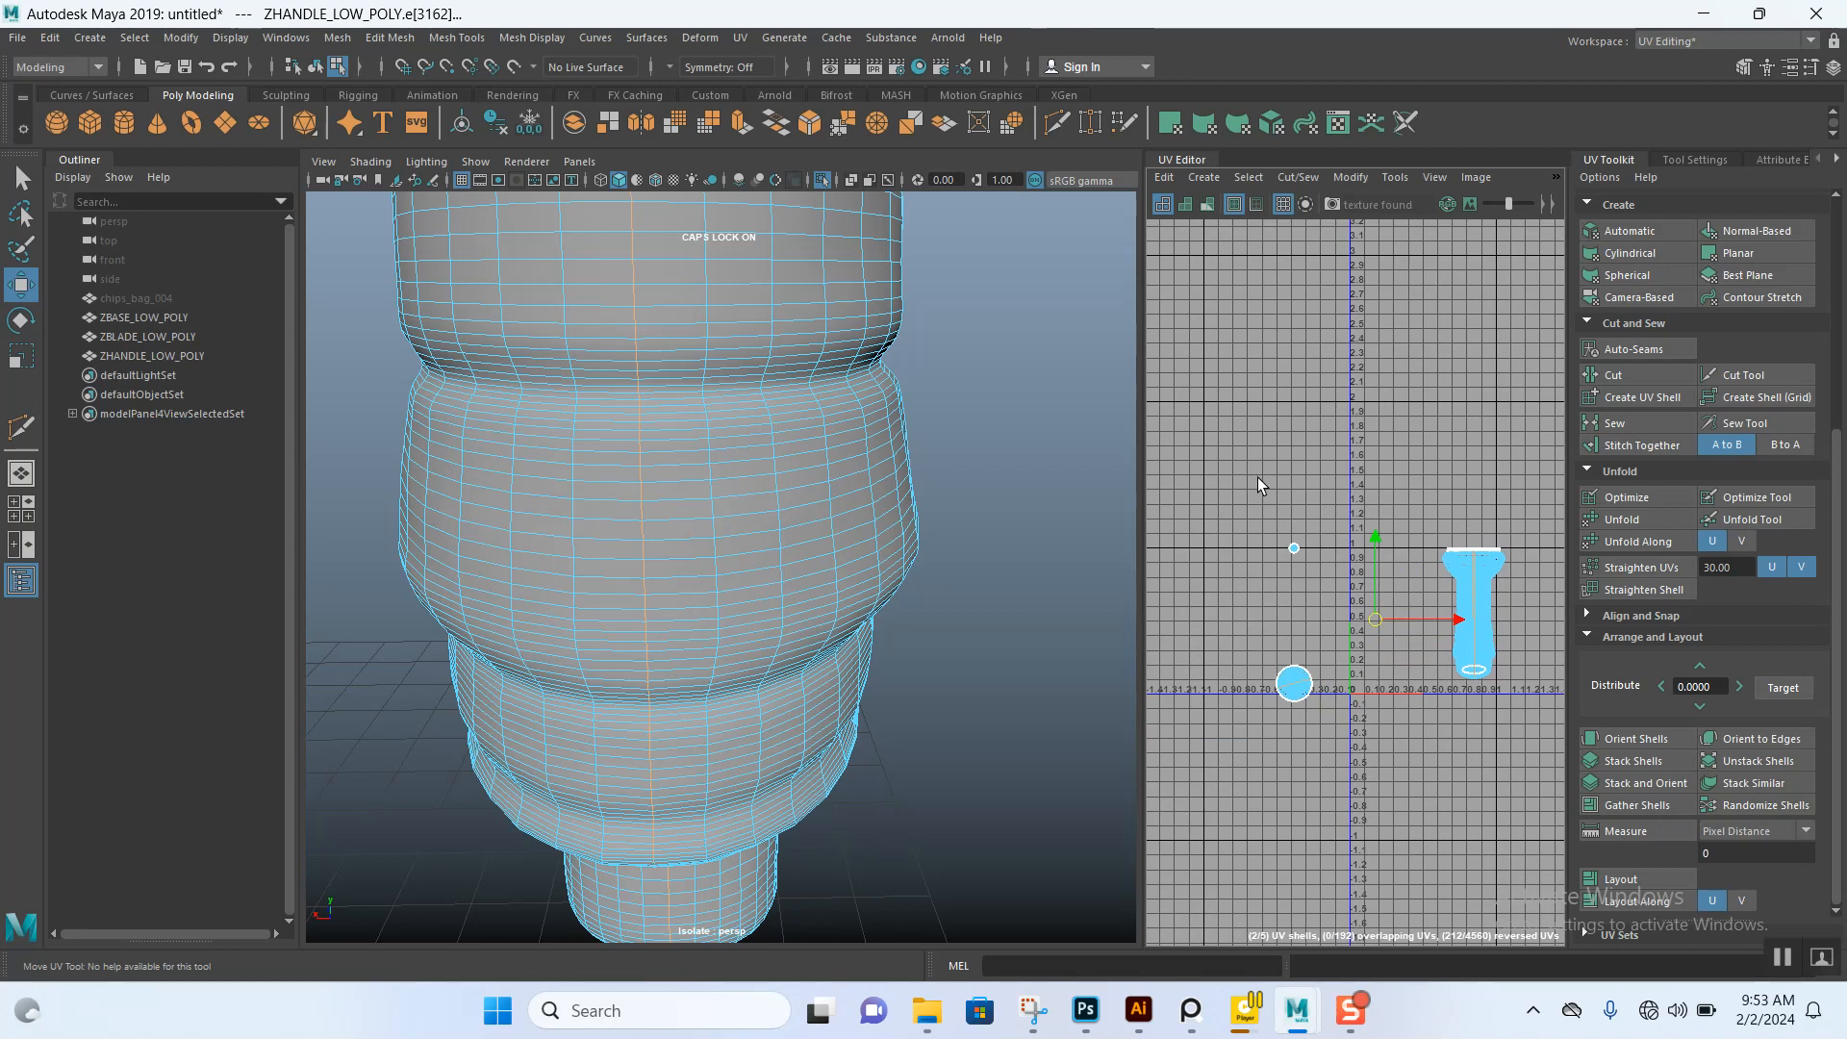
drag(1255, 481, 1332, 724)
ctrl+drag(1366, 784, 1357, 776)
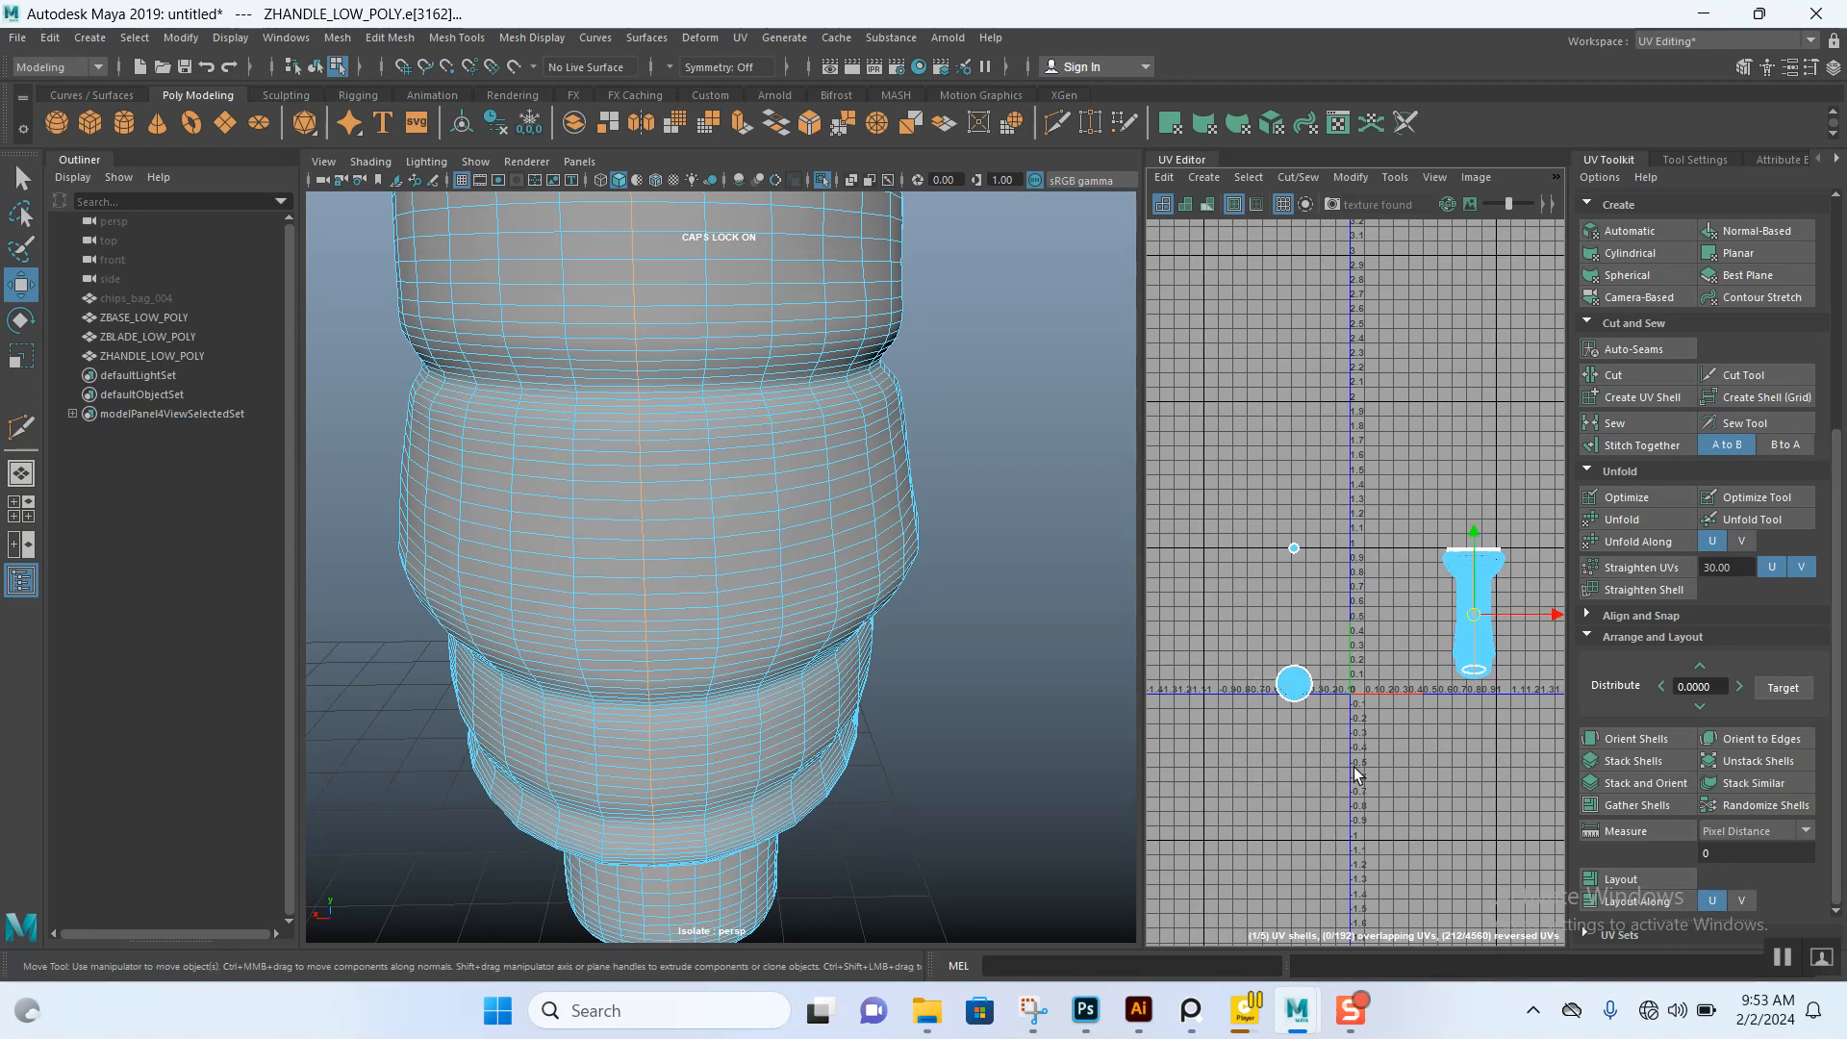
- Cut the handle body's UVs along the selected lengthwise edges
alt+middle_drag(1321, 711, 1314, 613)
scroll(1295, 566, up, 5)
alt+middle_drag(1505, 545, 1275, 591)
scroll(1366, 524, up, 6)
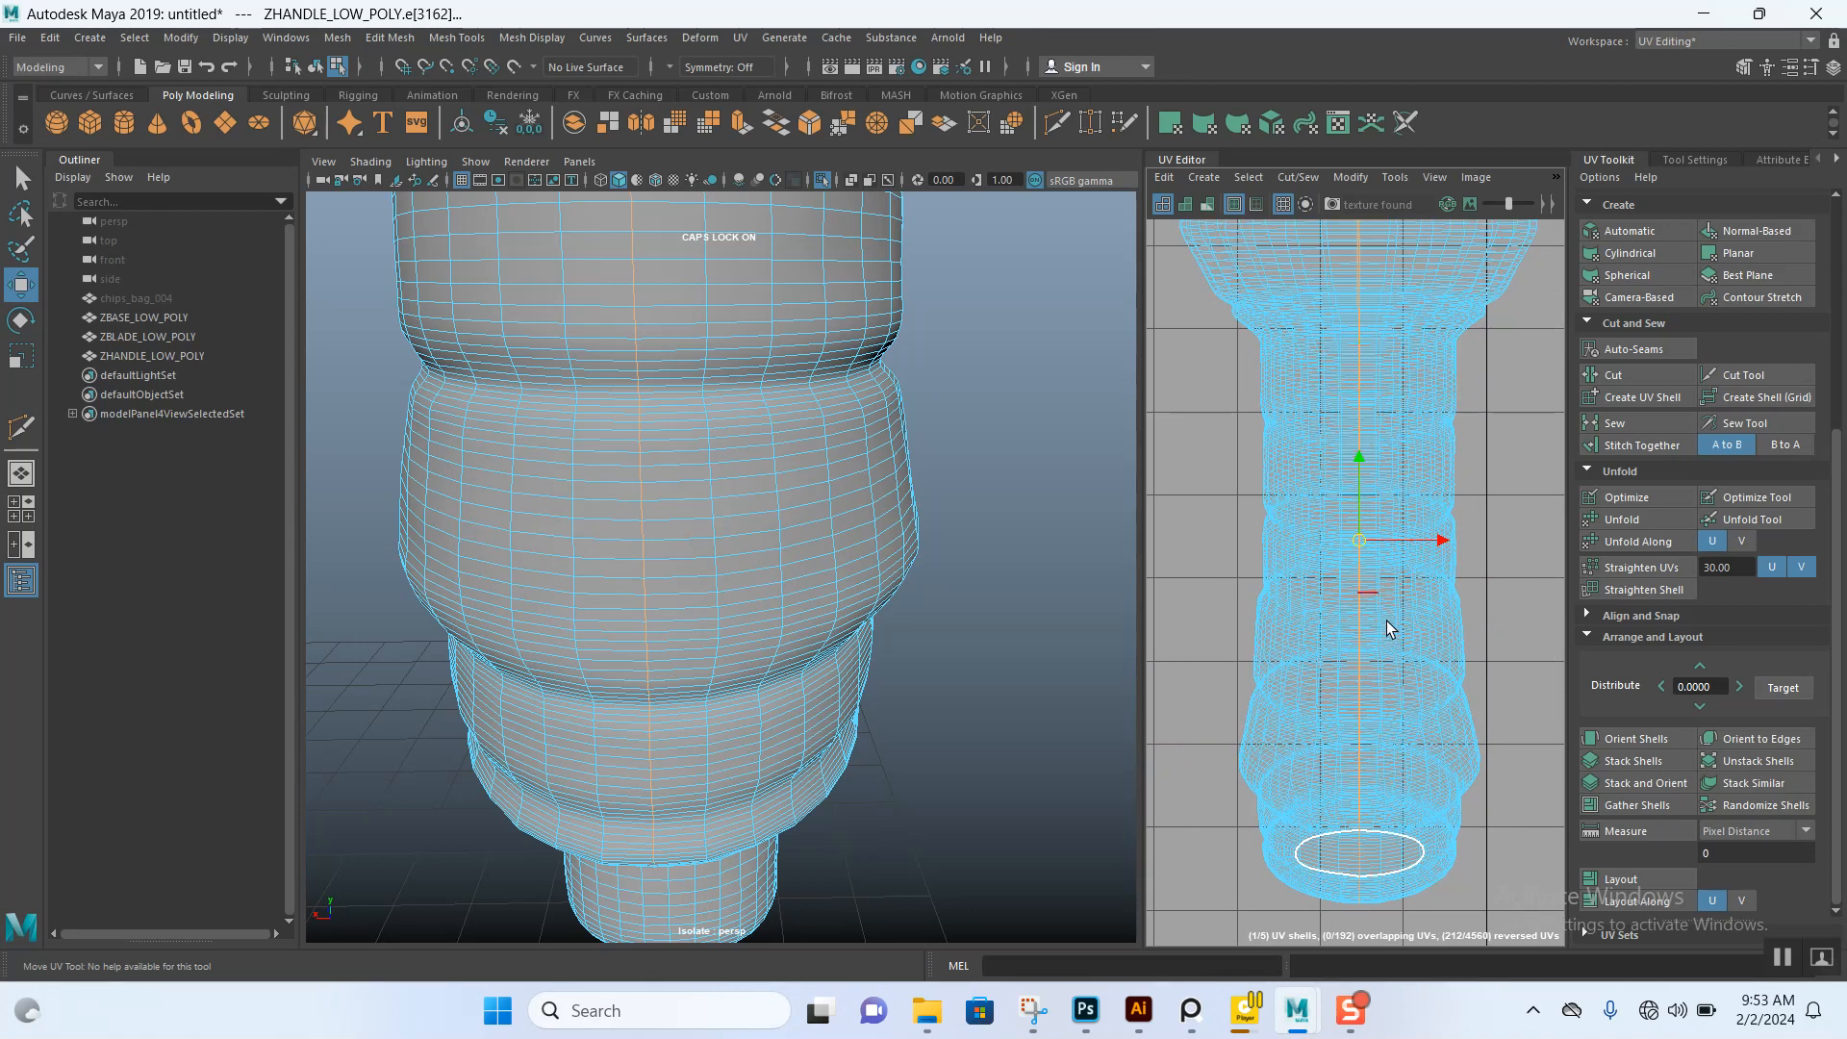
scroll(1387, 624, down, 2)
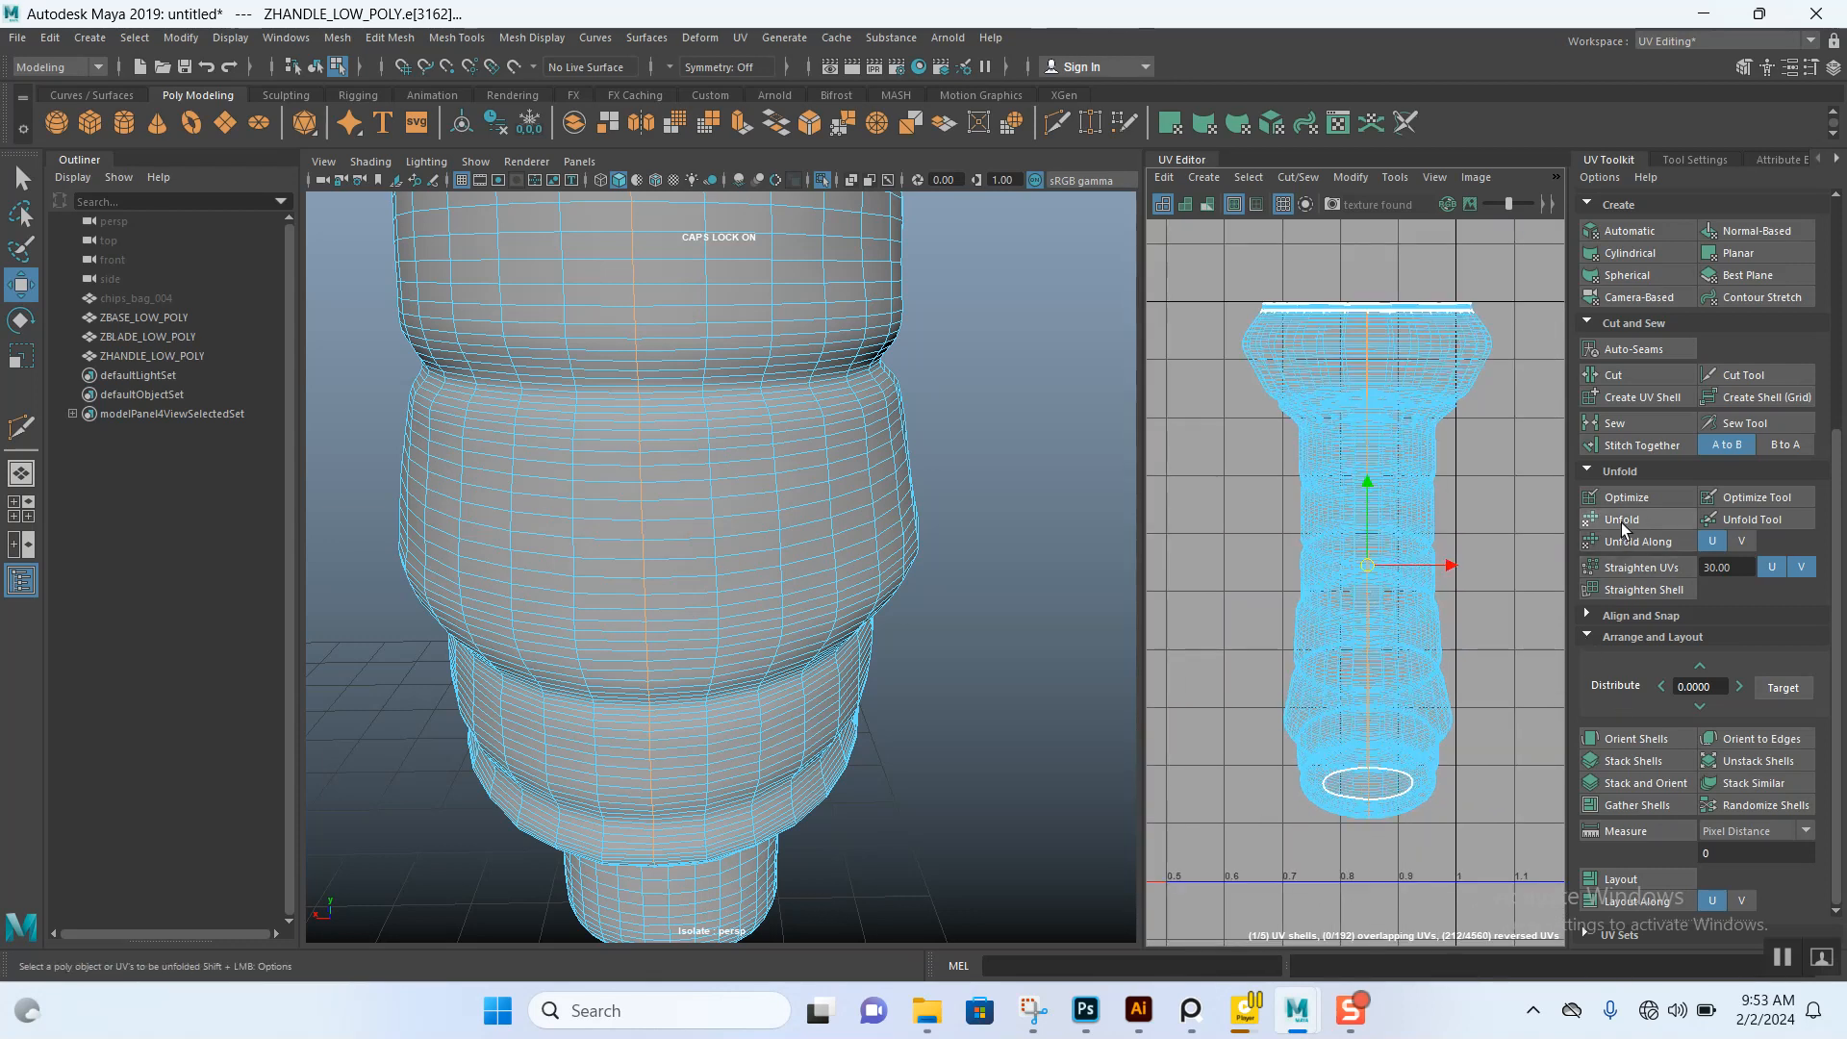
click(1626, 375)
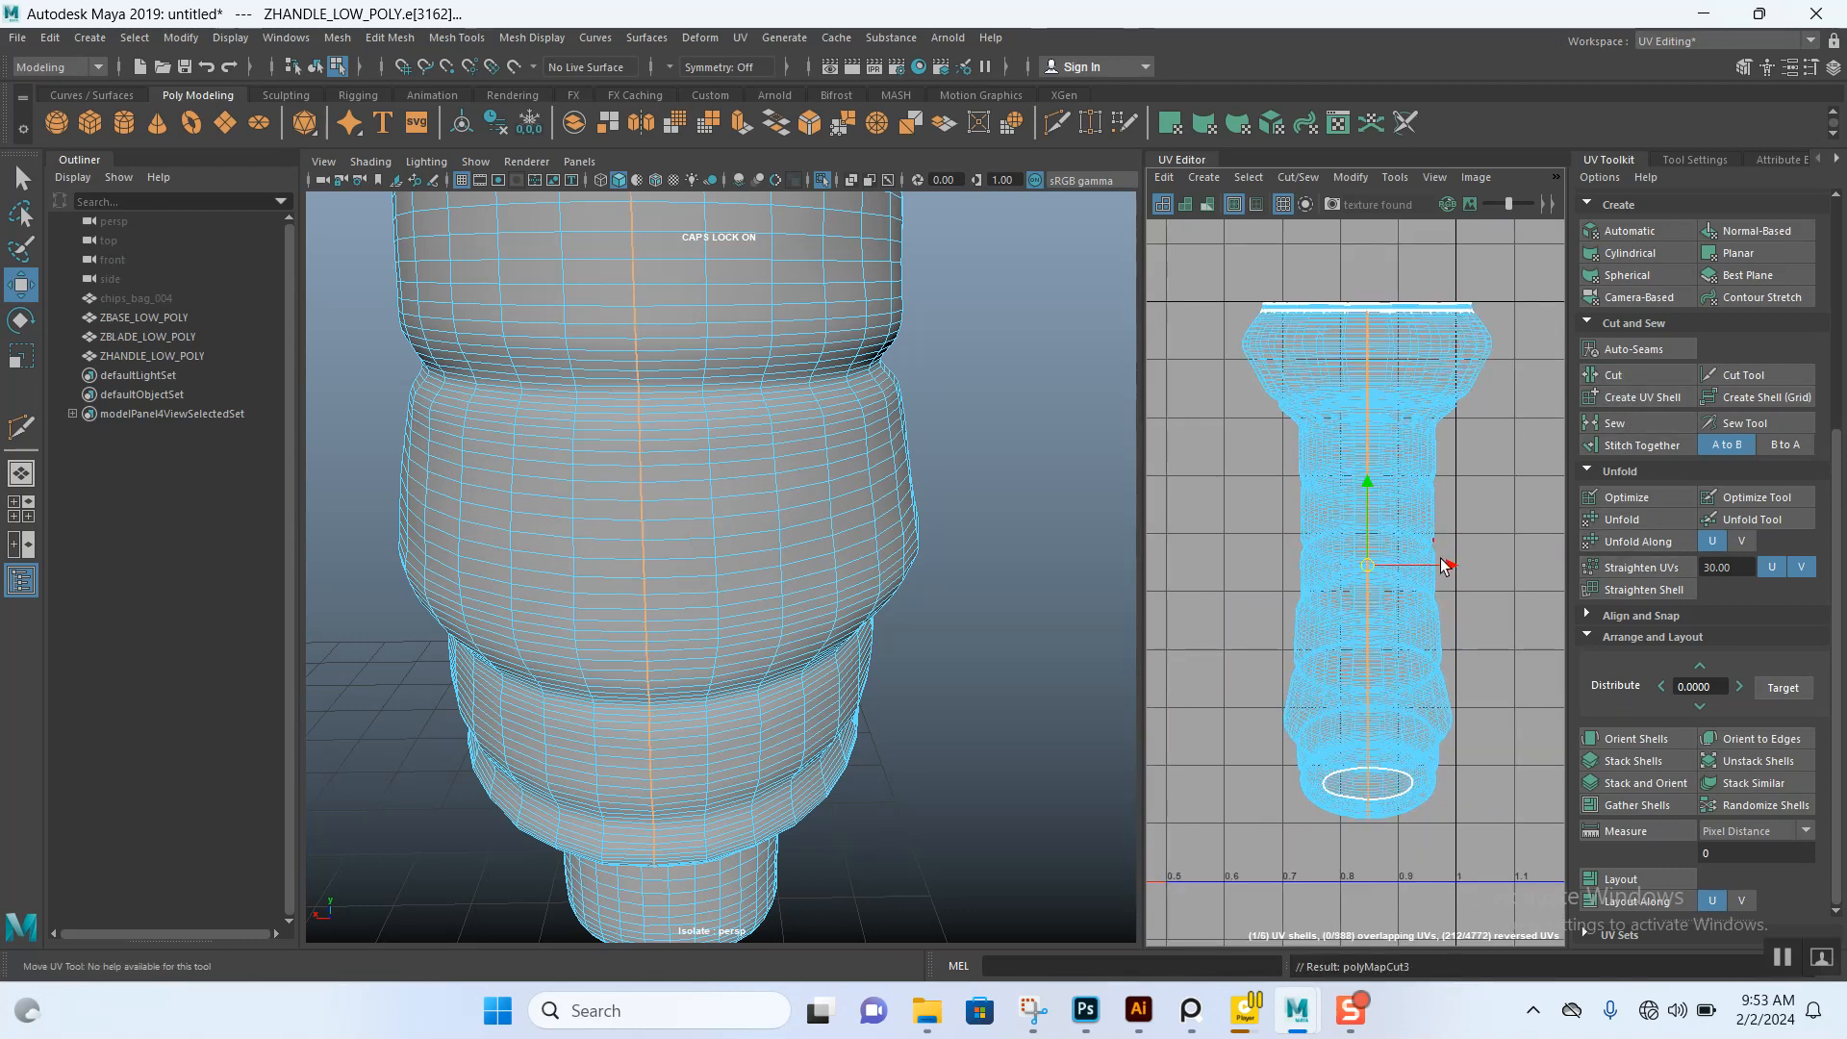
- Select the handle body's UV shells to check how the cut divides them, and restore the seam edge selection
scroll(1441, 554, down, 3)
right_drag(1440, 502, 1358, 477)
drag(1322, 393, 1375, 481)
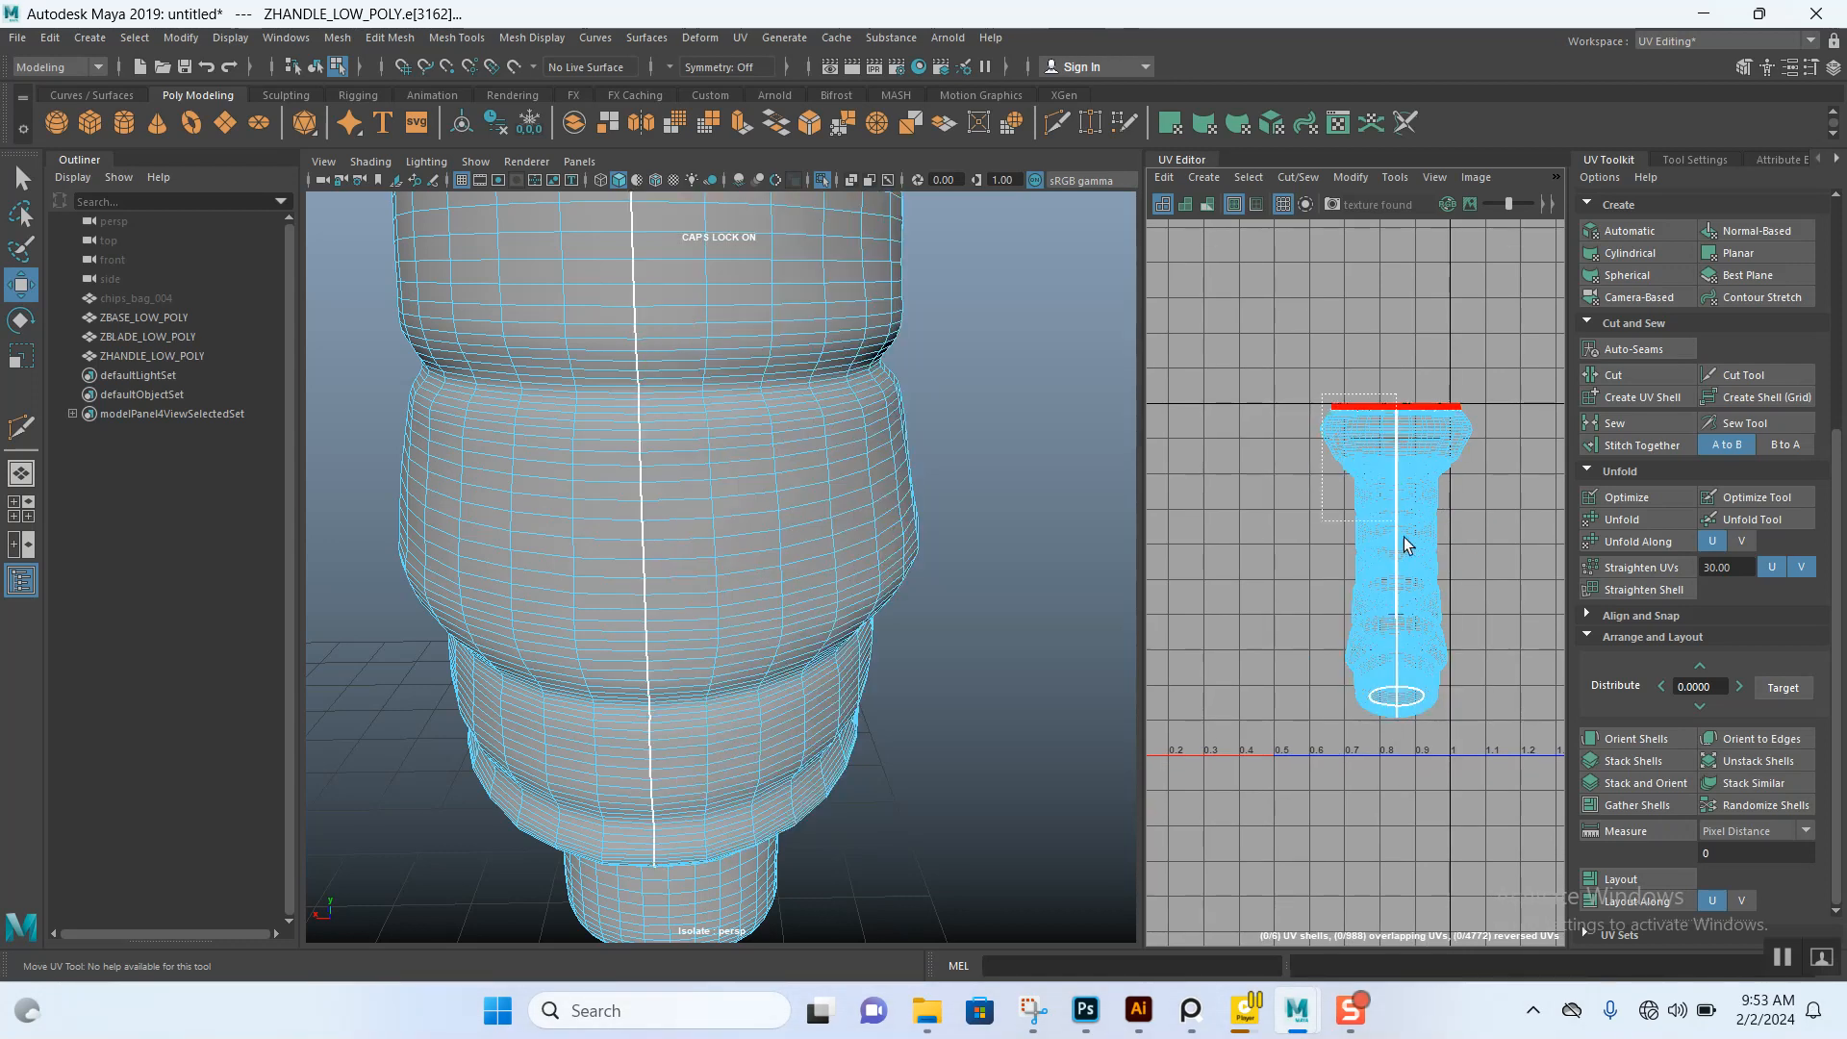
drag(1463, 673, 1470, 694)
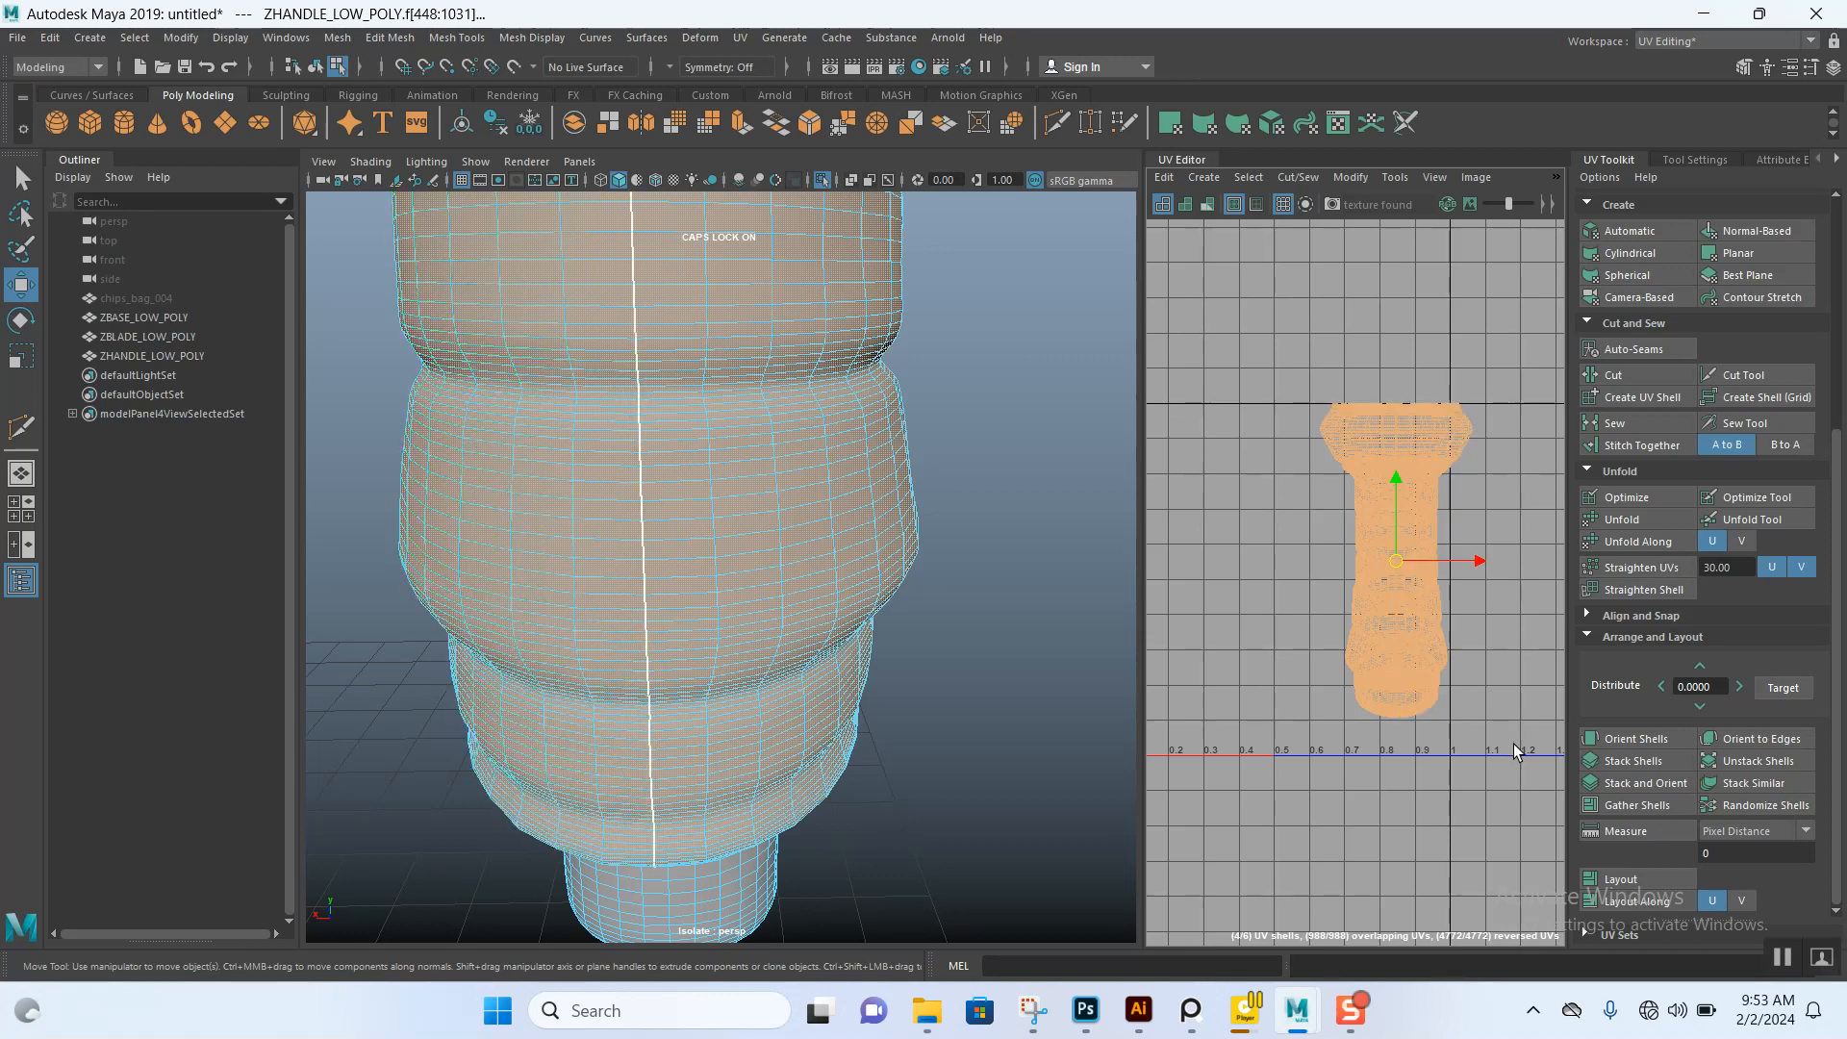
click(1486, 626)
click(1424, 621)
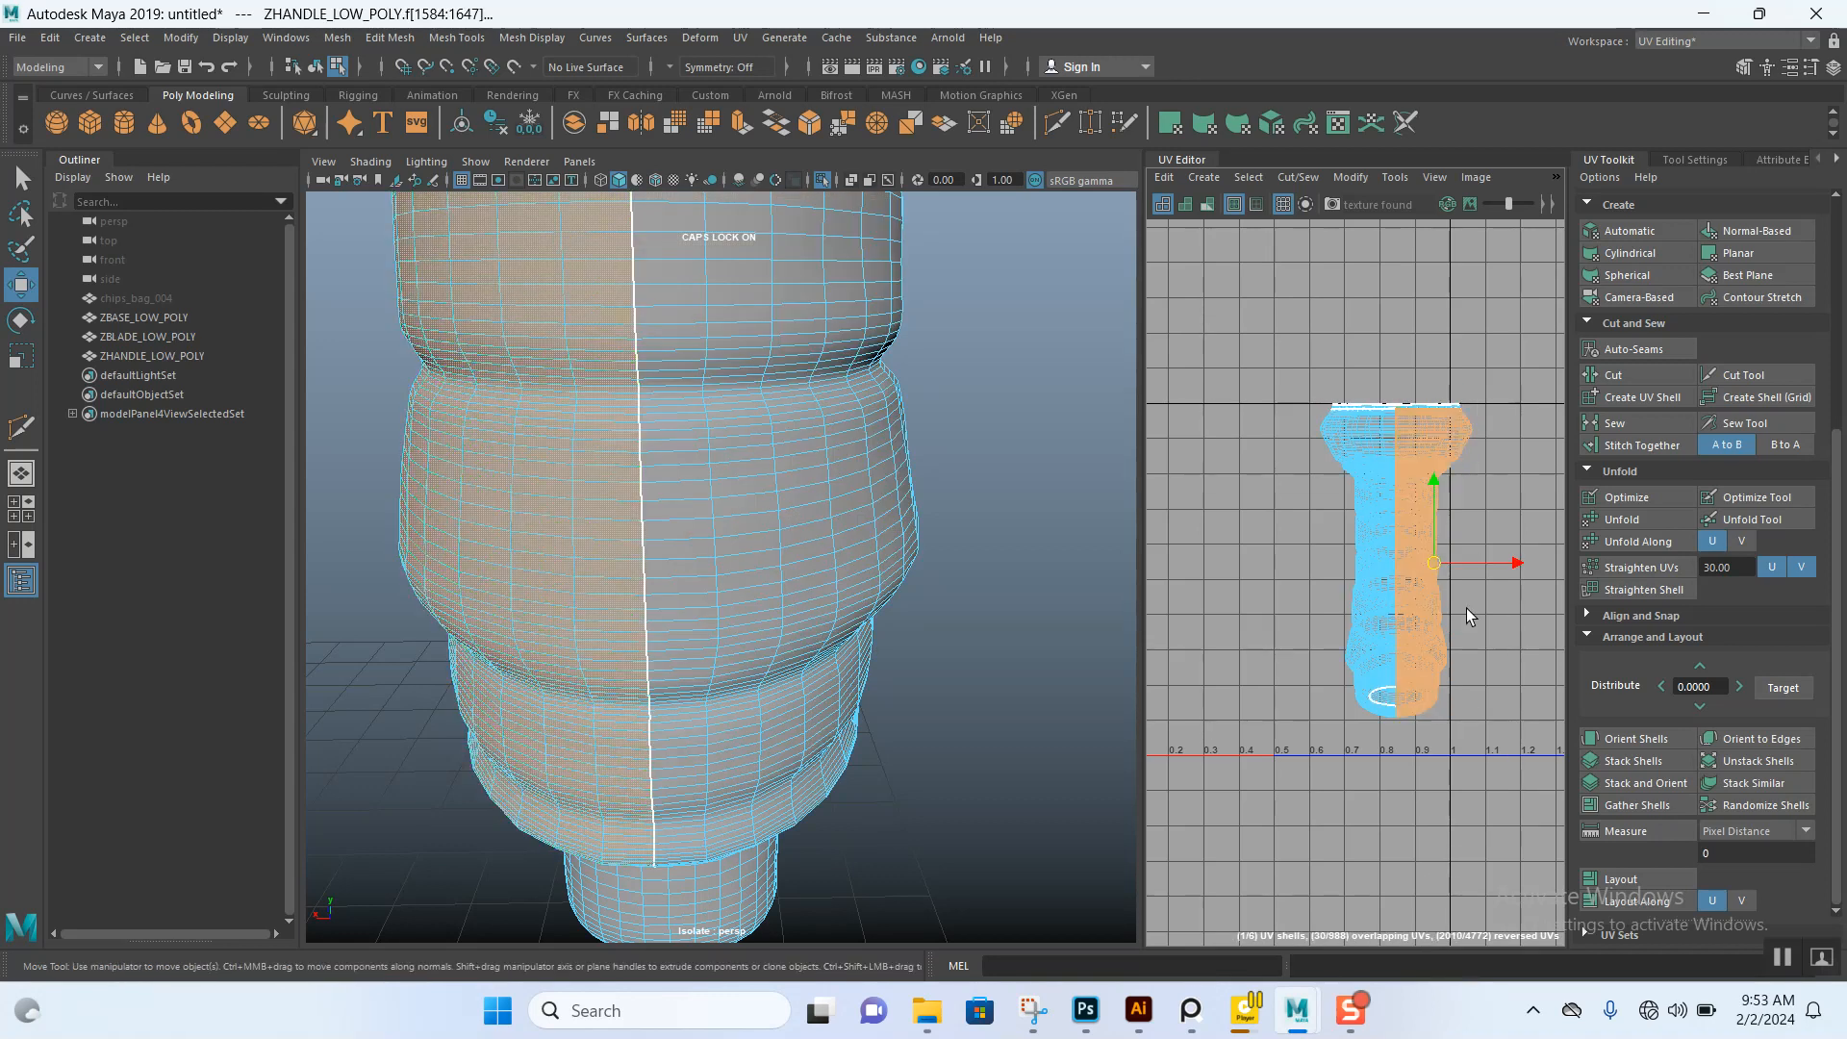
click(1467, 608)
key(ctrl+z)
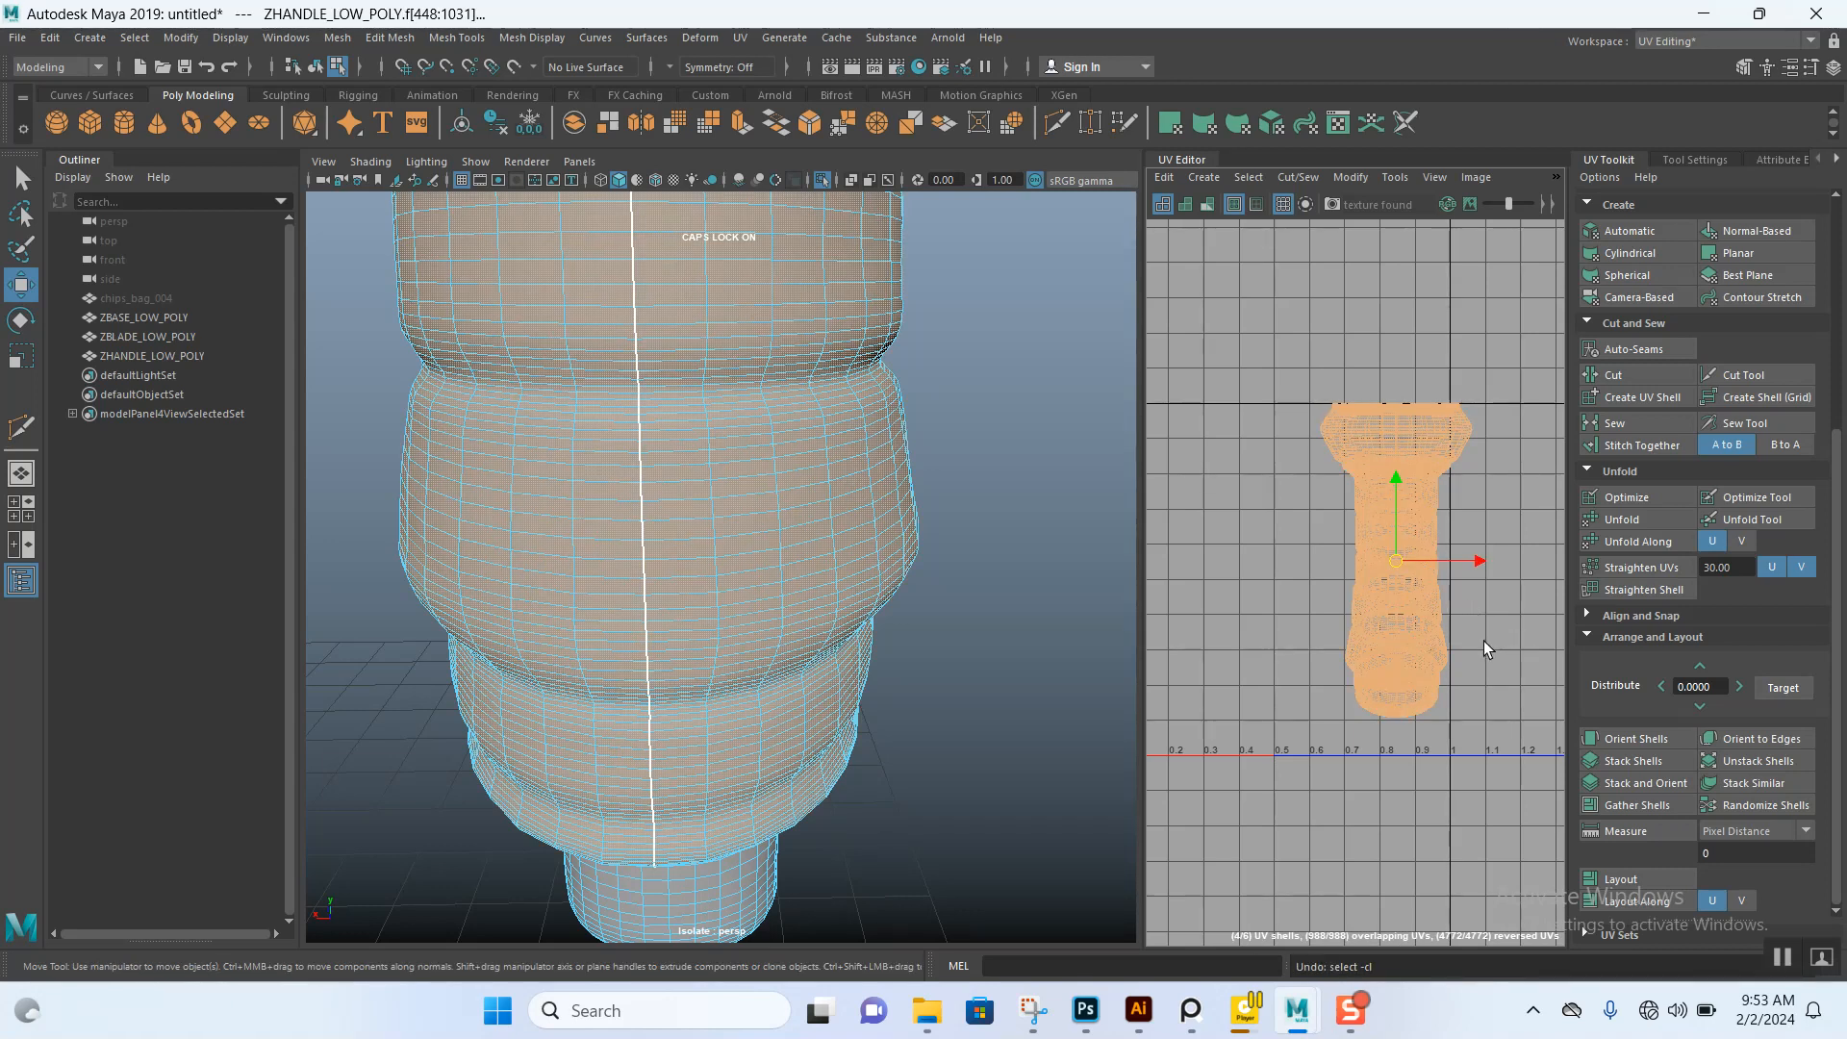
click(1458, 636)
key(ctrl+z)
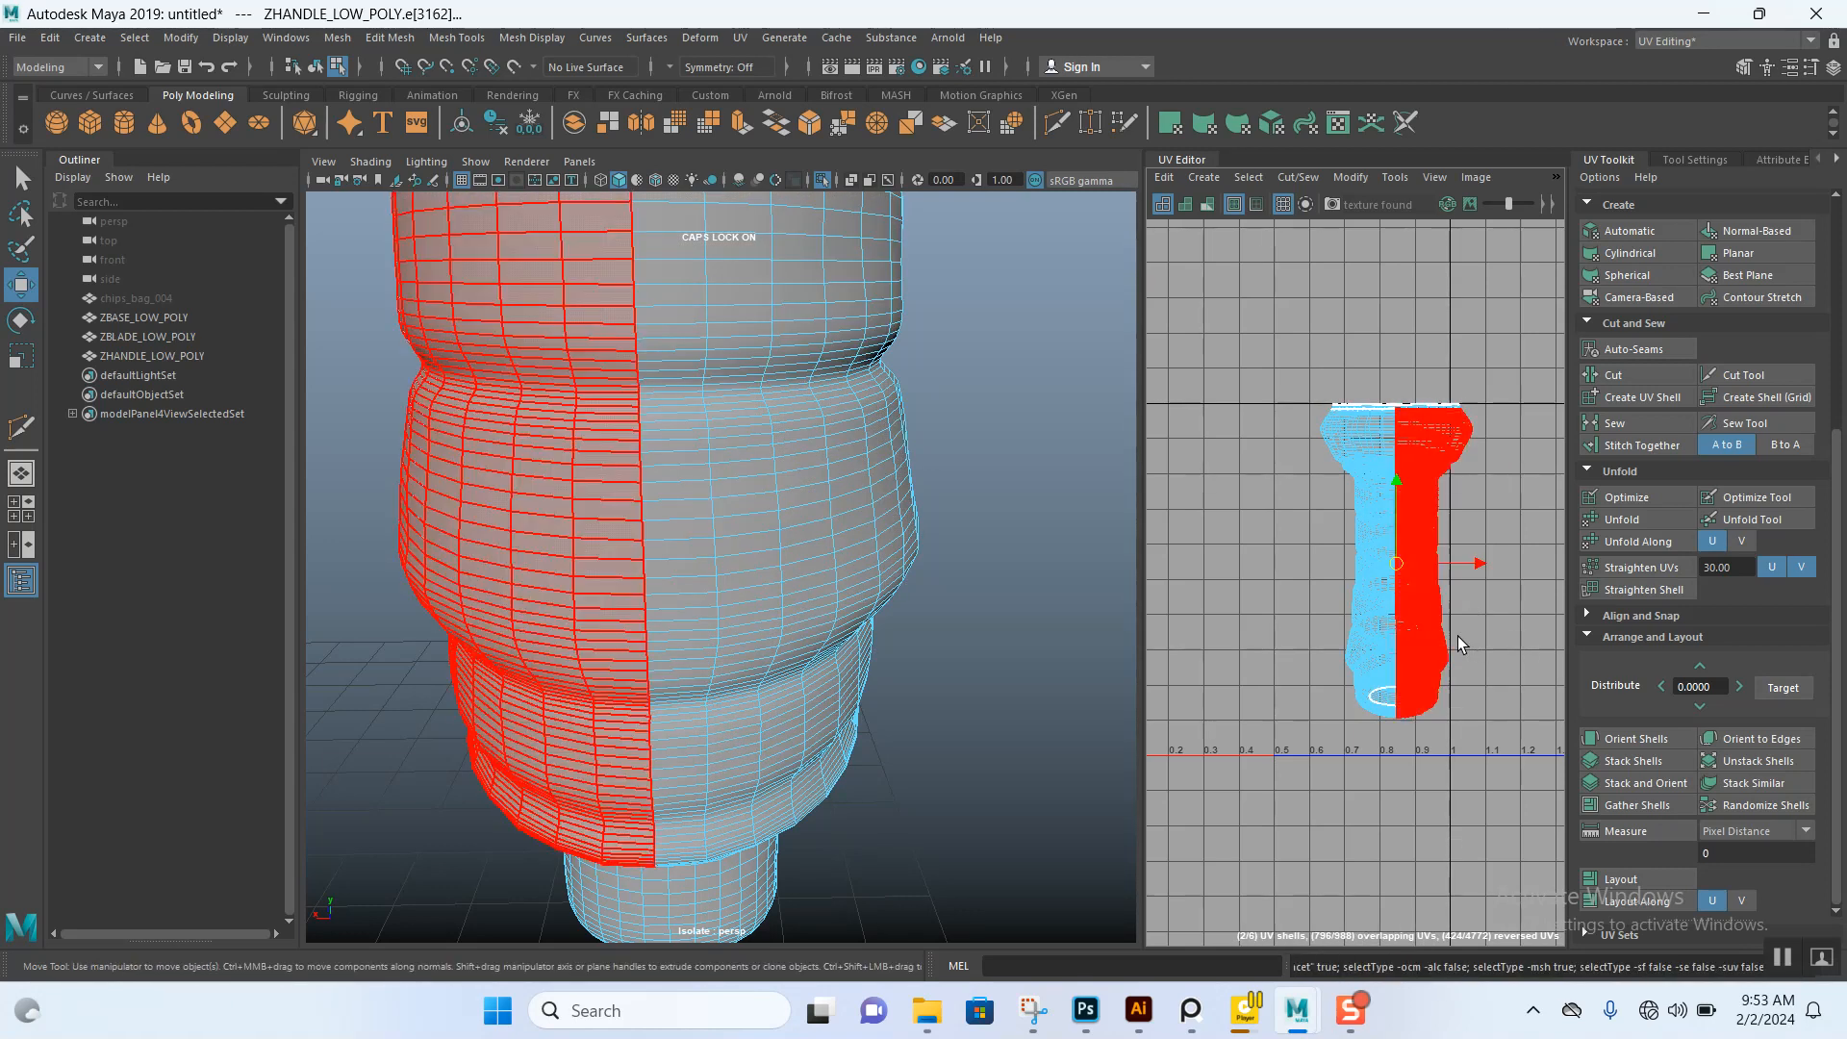
- Inspect the seam edges around the handle's lower end and the round end shell in the UV editor
scroll(959, 623, down, 8)
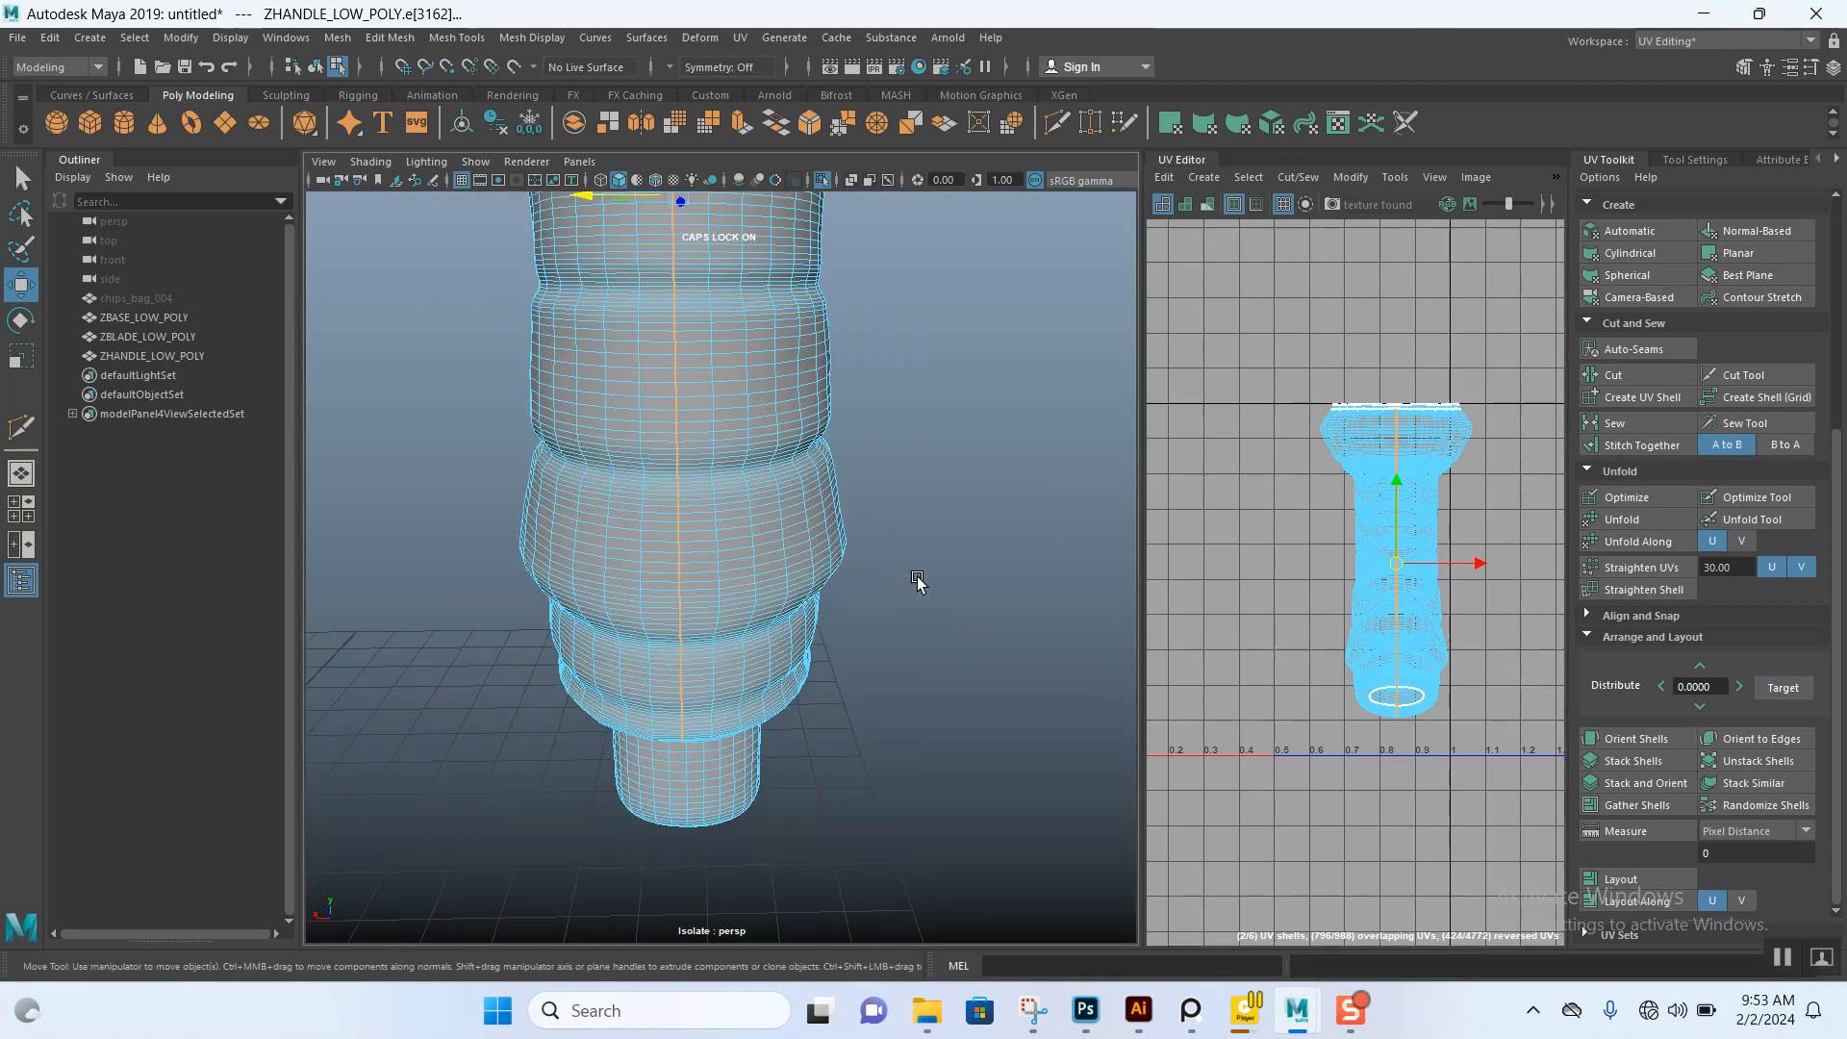
alt+drag(737, 416, 705, 469)
scroll(781, 423, down, 3)
scroll(660, 603, up, 3)
alt+drag(660, 602, 799, 567)
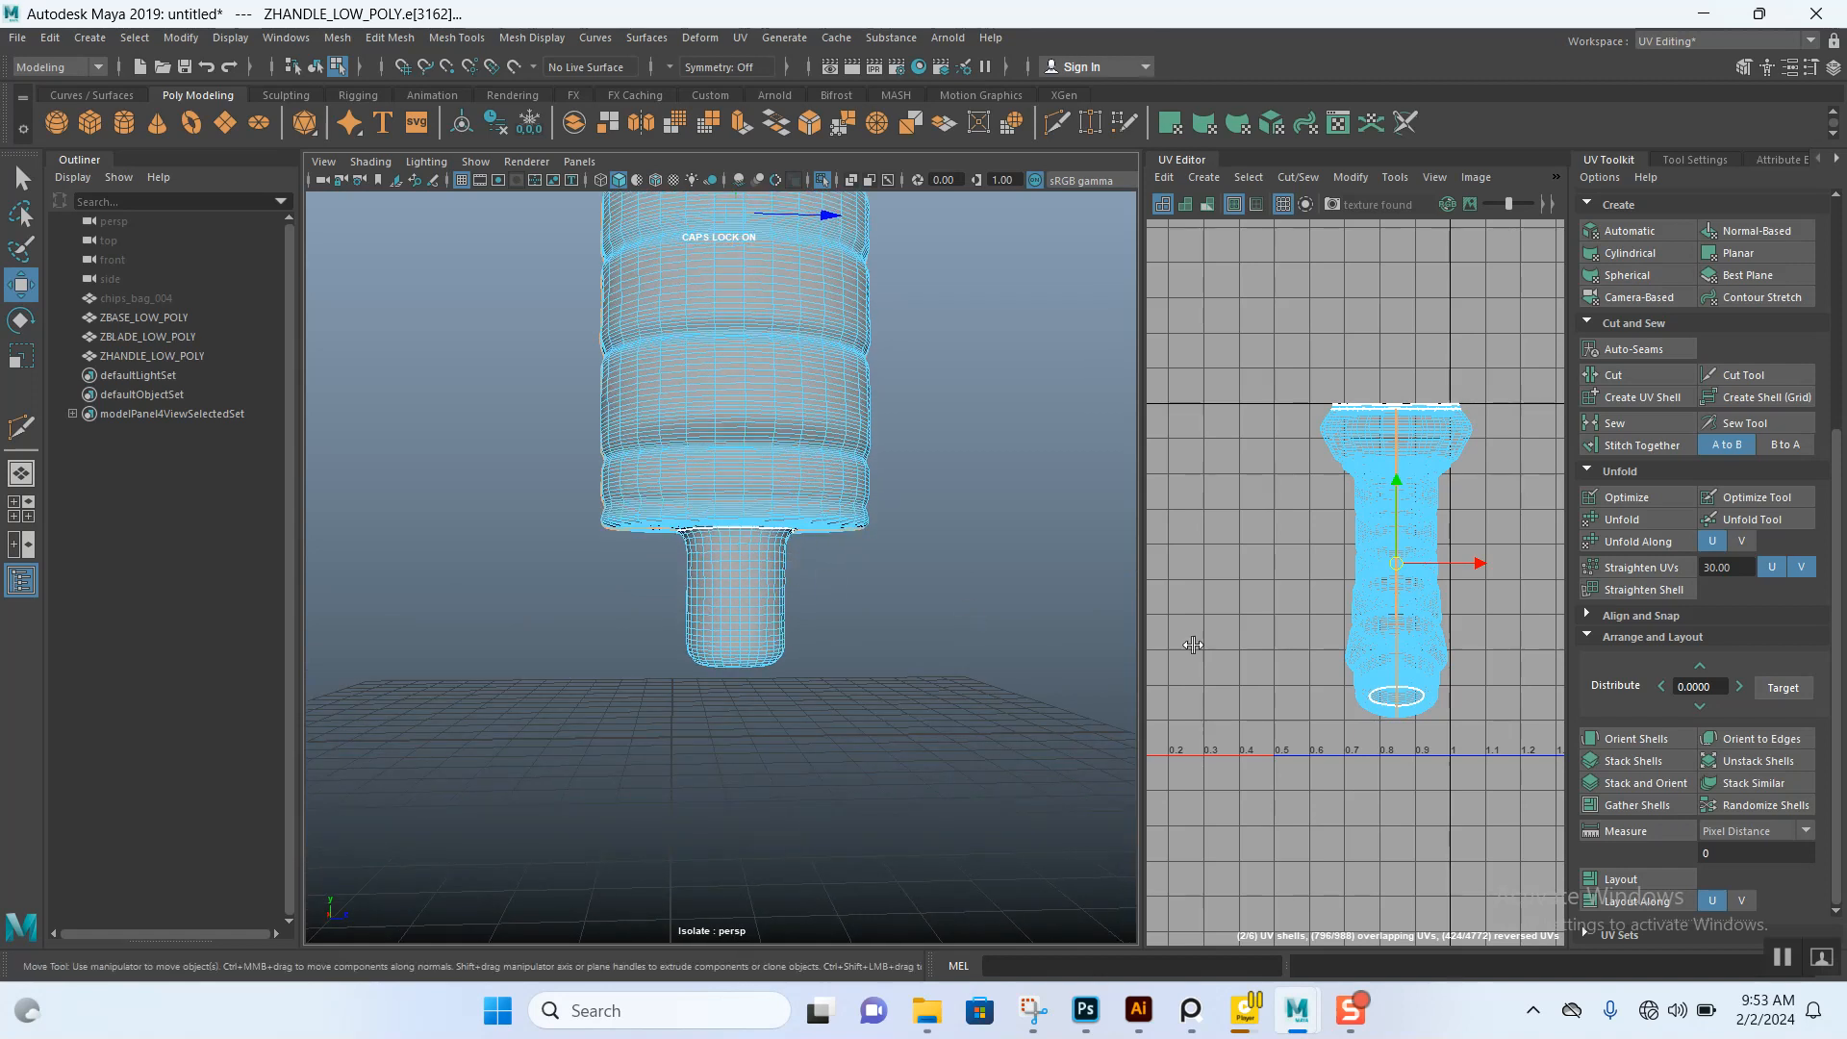
alt+right_drag(1208, 502, 1203, 428)
alt+middle_drag(1201, 510, 1373, 475)
alt+right_drag(1373, 474, 1369, 593)
alt+middle_drag(1323, 688, 1400, 624)
alt+right_drag(1400, 625, 1408, 749)
alt+middle_drag(1358, 626, 1420, 545)
alt+middle_drag(1393, 481, 1398, 523)
- Examine the handle from the front and frame it in perspective from the side
alt+drag(921, 492, 879, 458)
key(space)
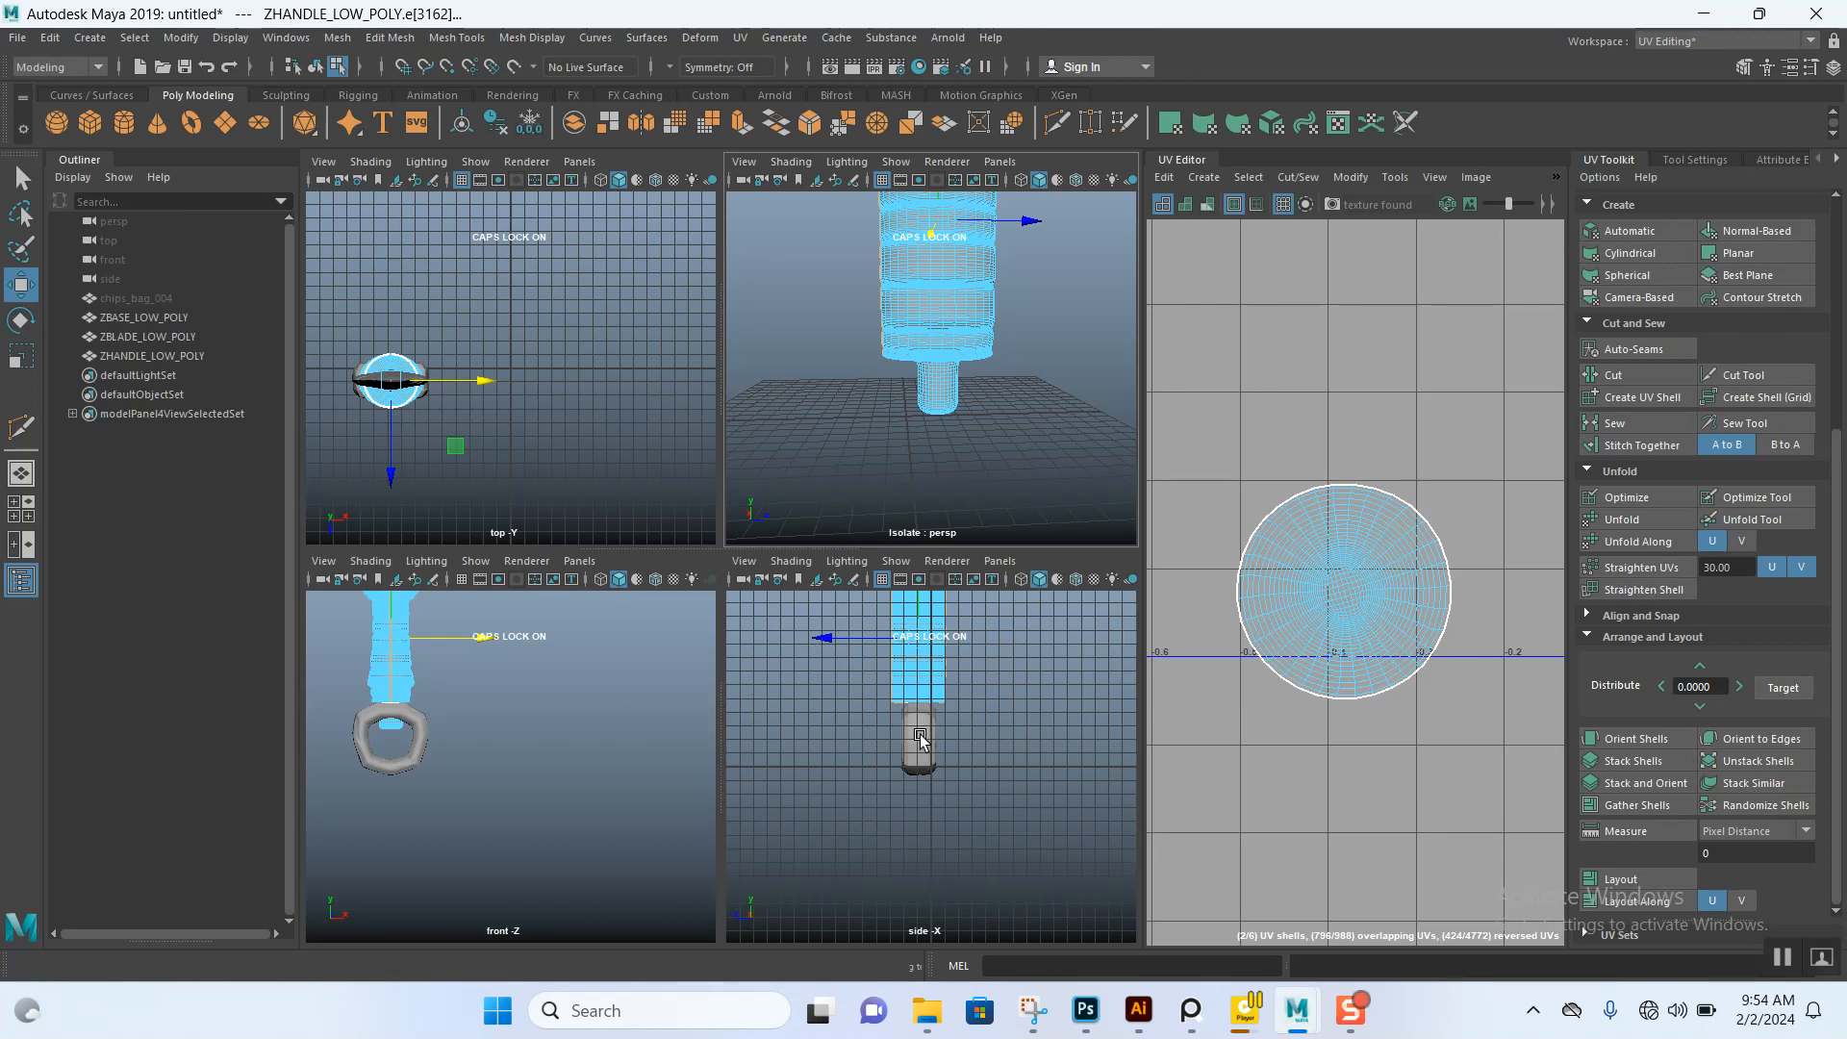
key(space)
alt+middle_drag(615, 570, 687, 698)
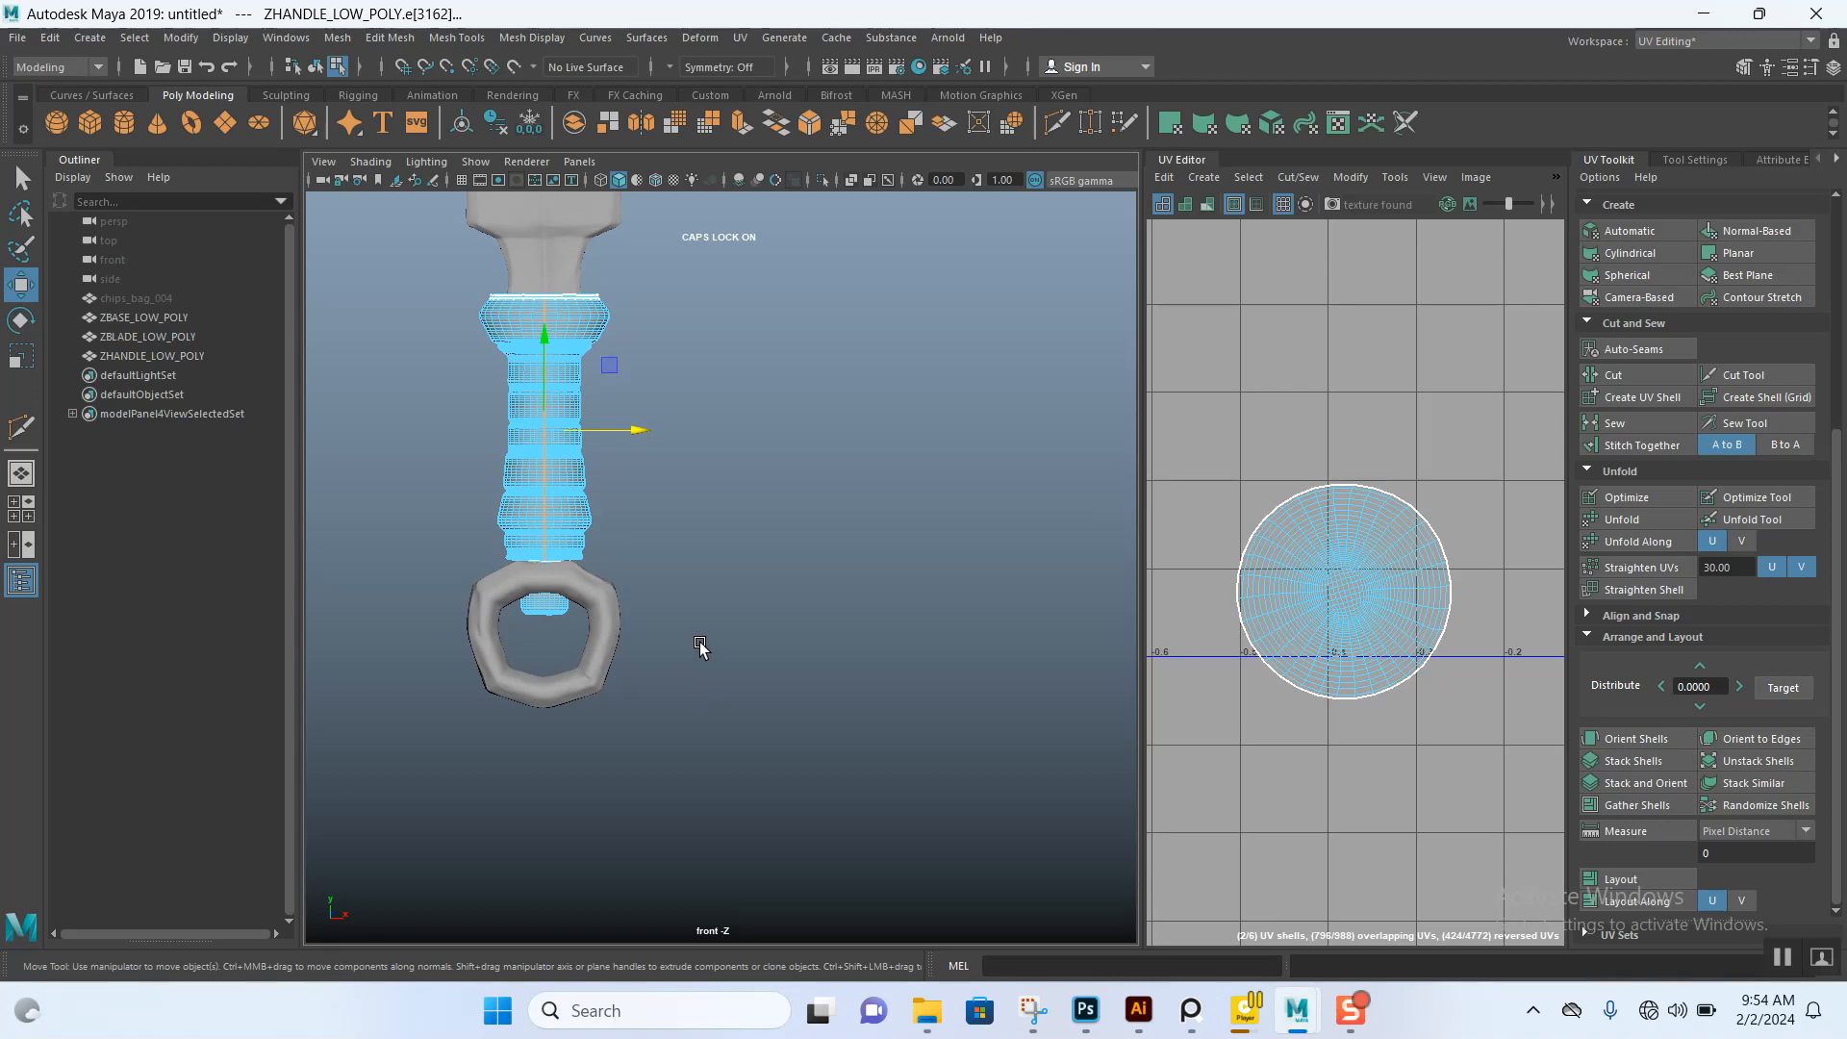
key(space)
key(f)
key(space)
alt+right_drag(919, 577, 866, 532)
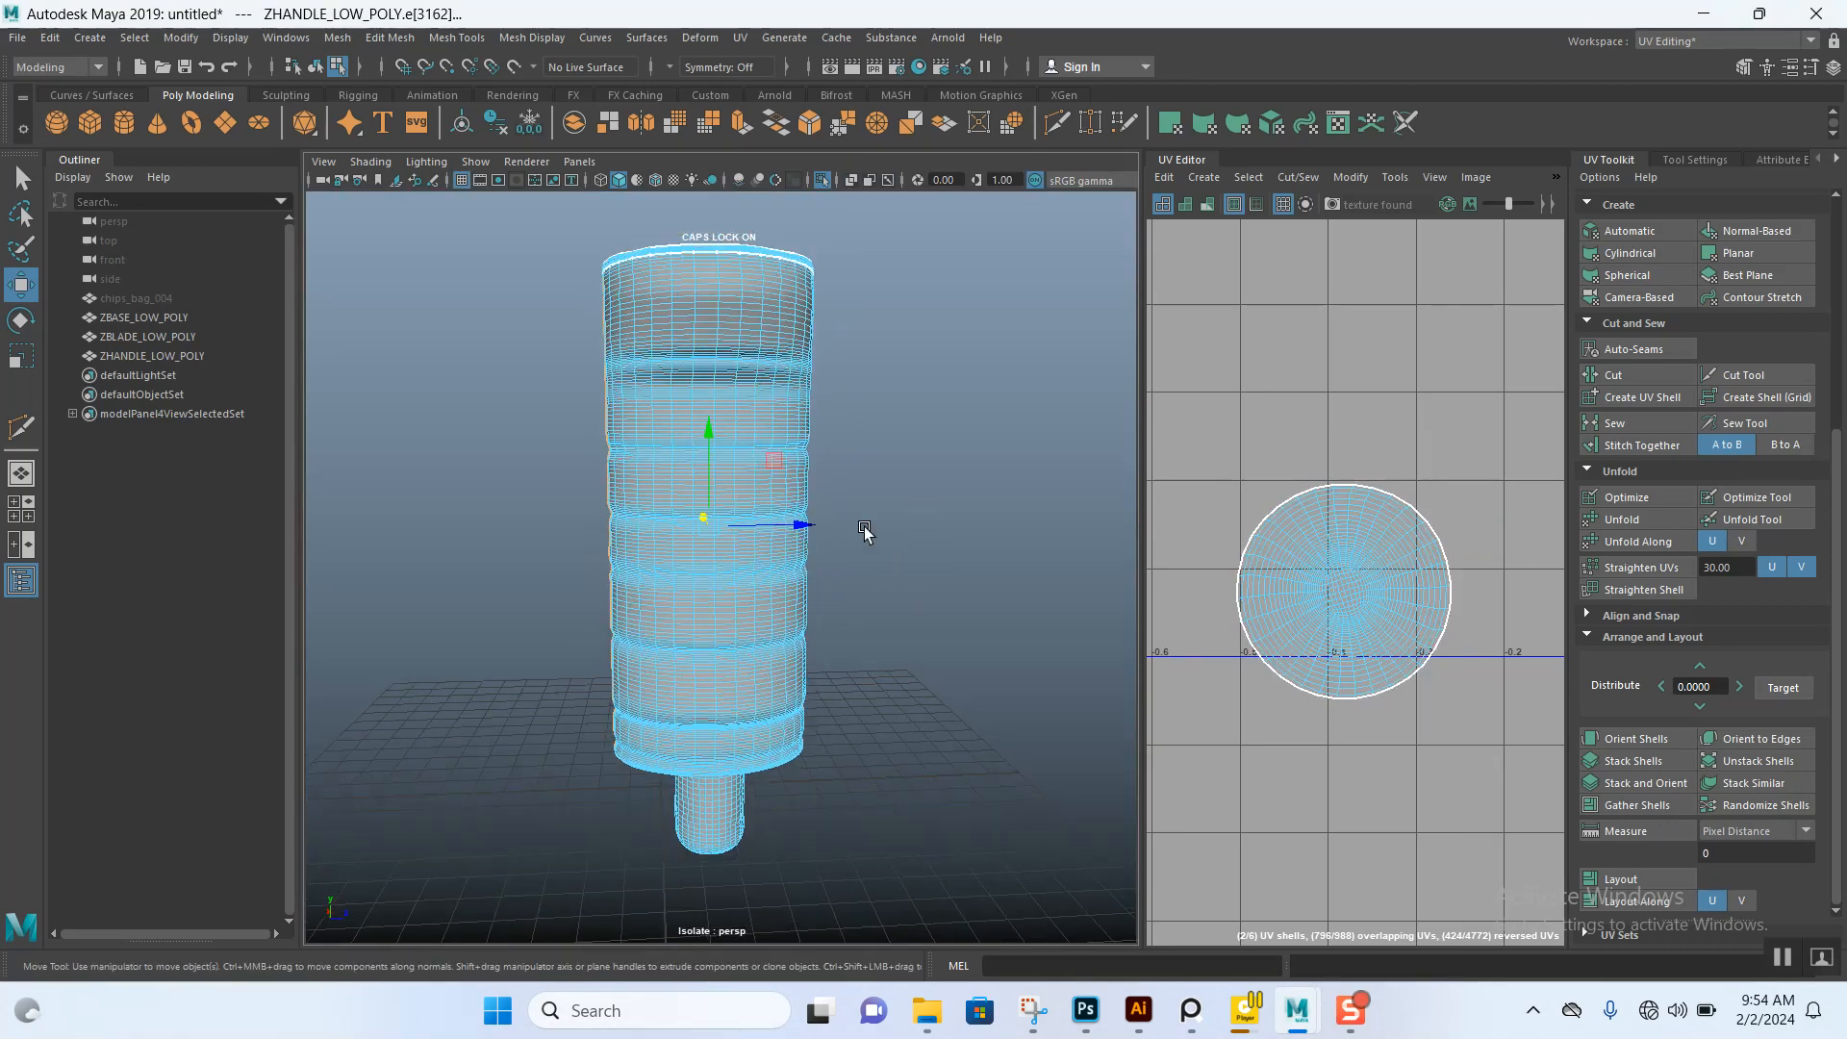
alt+middle_drag(855, 548, 891, 528)
alt+right_drag(891, 528, 850, 478)
mouse_move(850, 478)
alt+mouse_down()
mouse_move(665, 472)
mouse_move(854, 482)
mouse_move(833, 482)
alt+mouse_up()
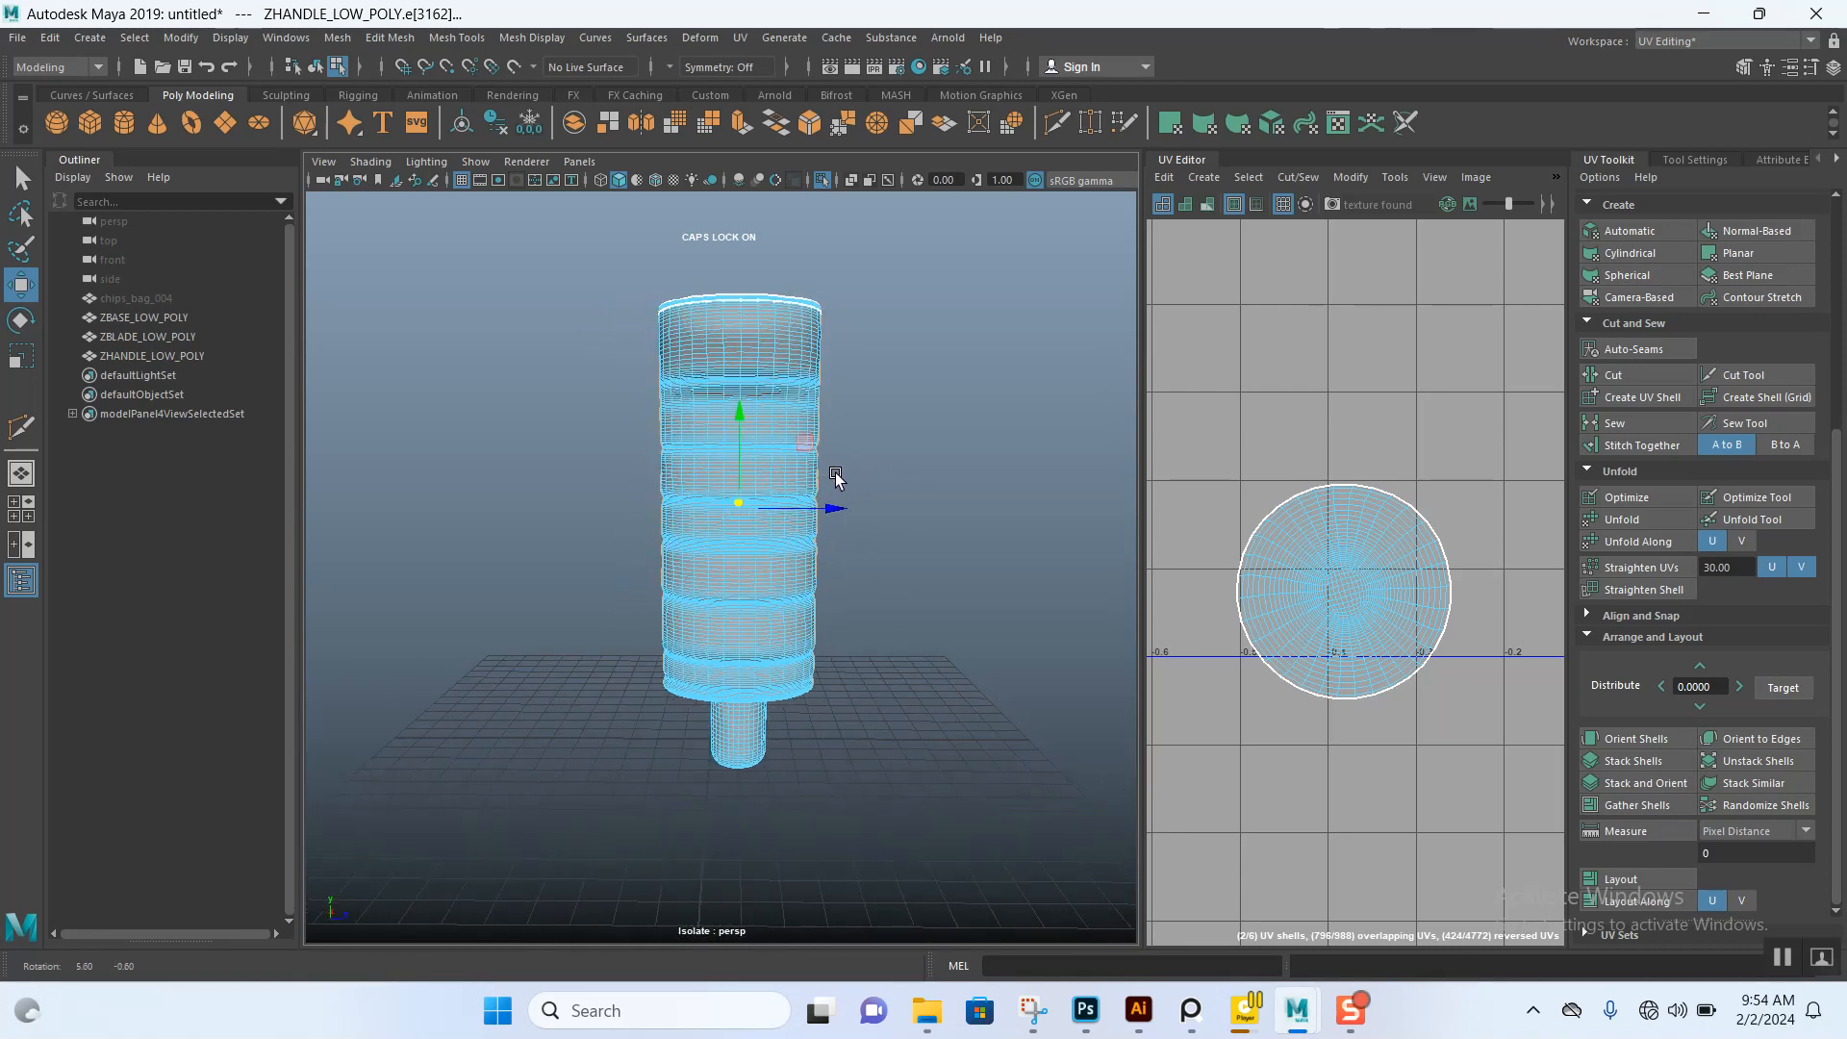
- Deselect the seam edges on one side of the handle, keeping the lengthwise loop on the opposite side selected
drag(928, 273, 780, 720)
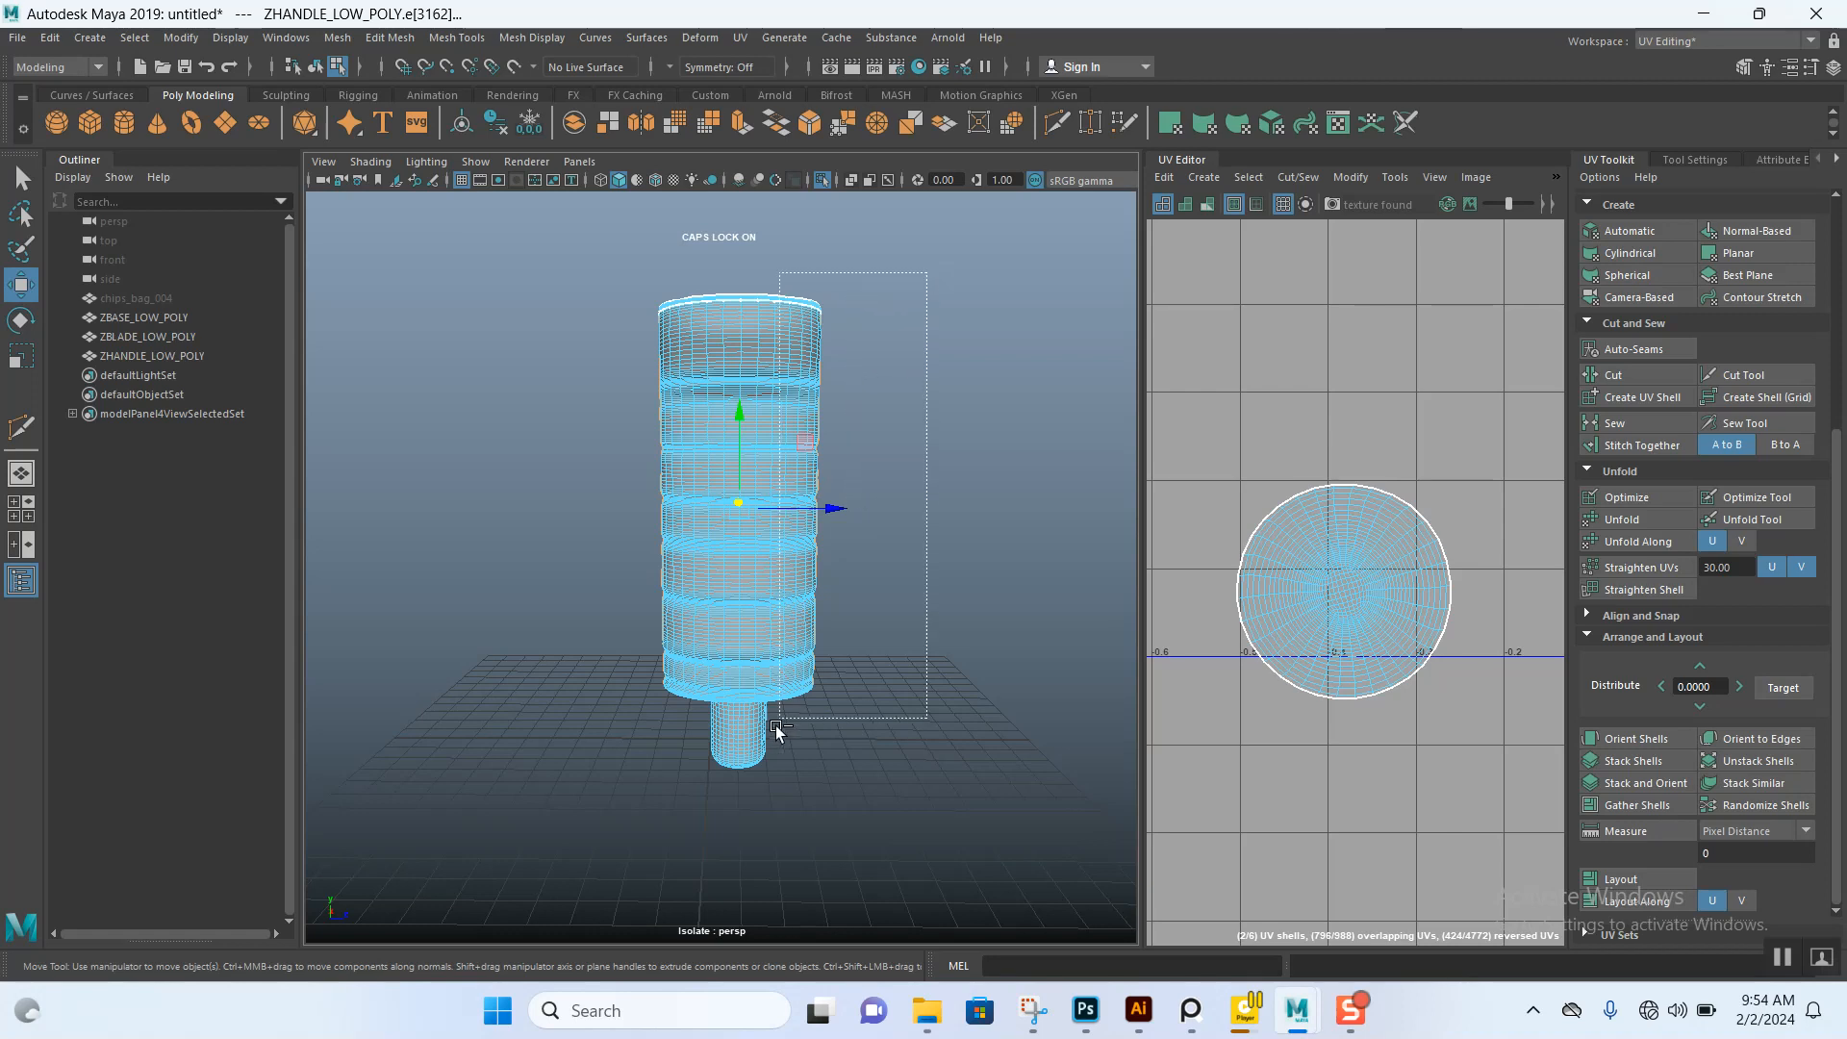
drag(743, 820, 744, 824)
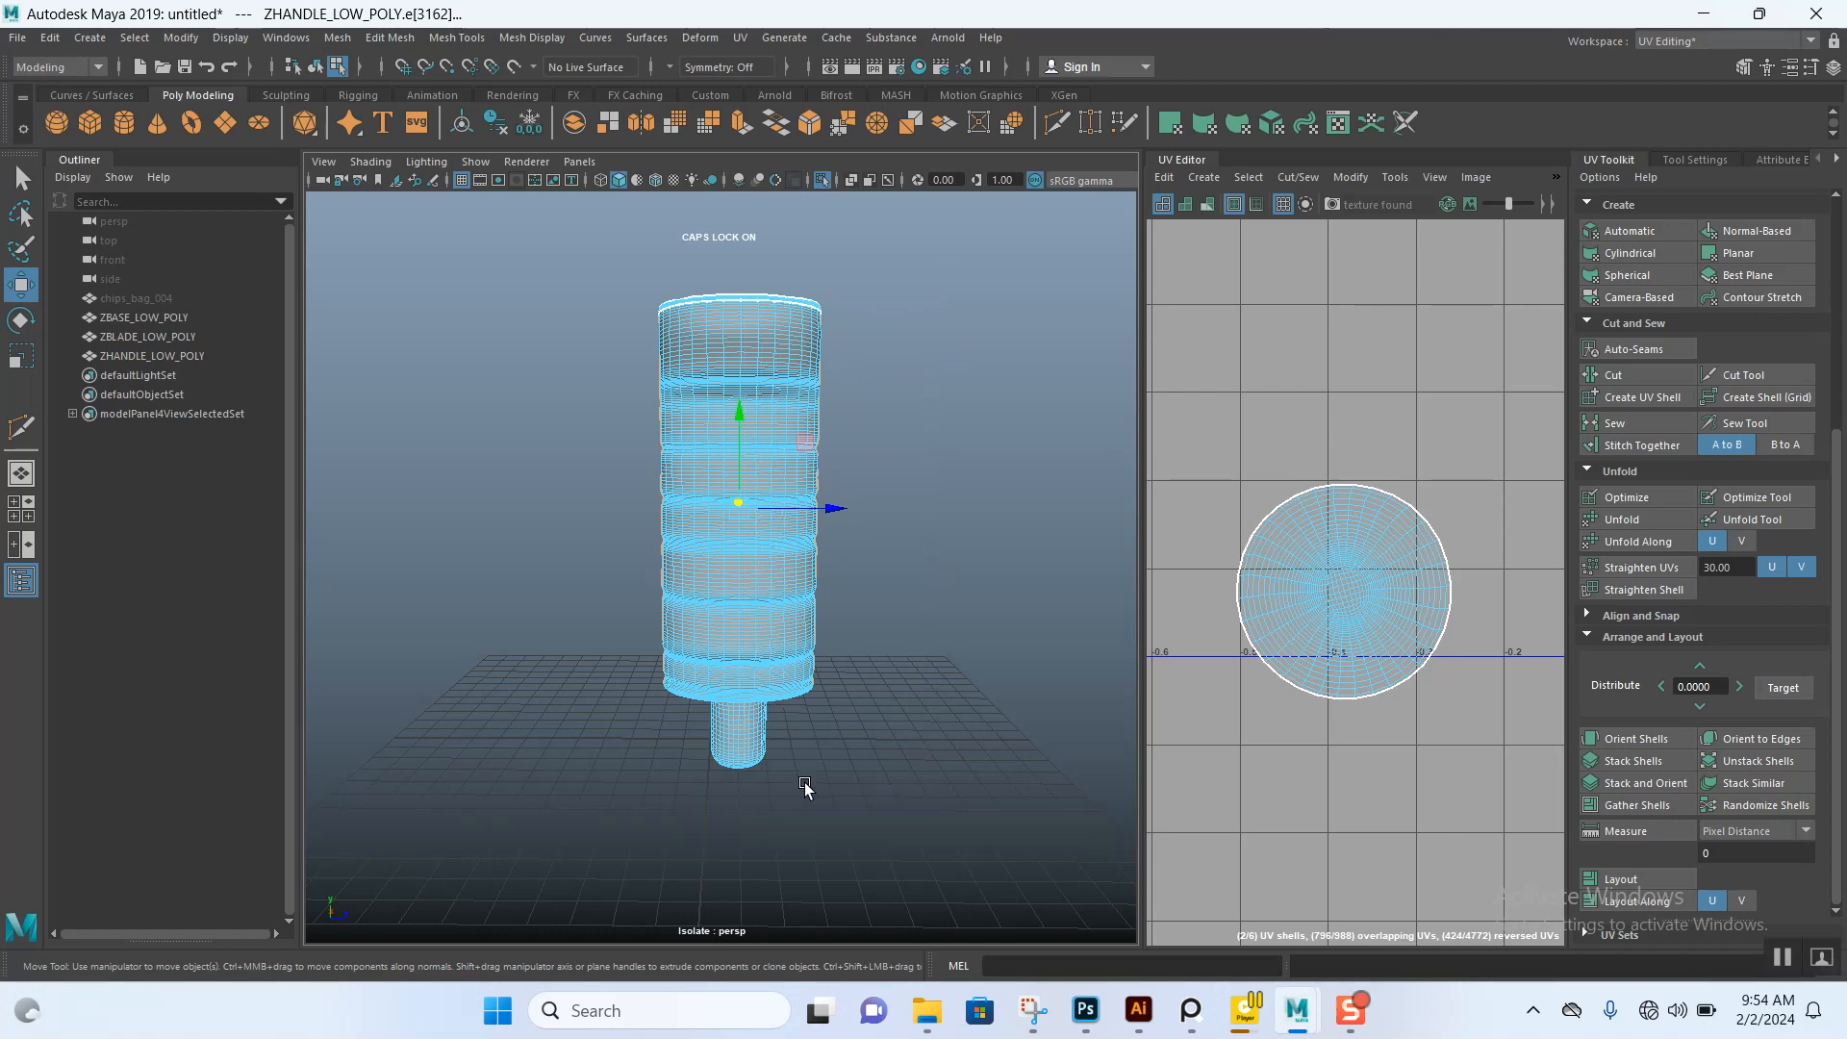
alt+right_drag(804, 654, 850, 742)
alt+drag(850, 741, 885, 598)
alt+right_drag(885, 599, 924, 677)
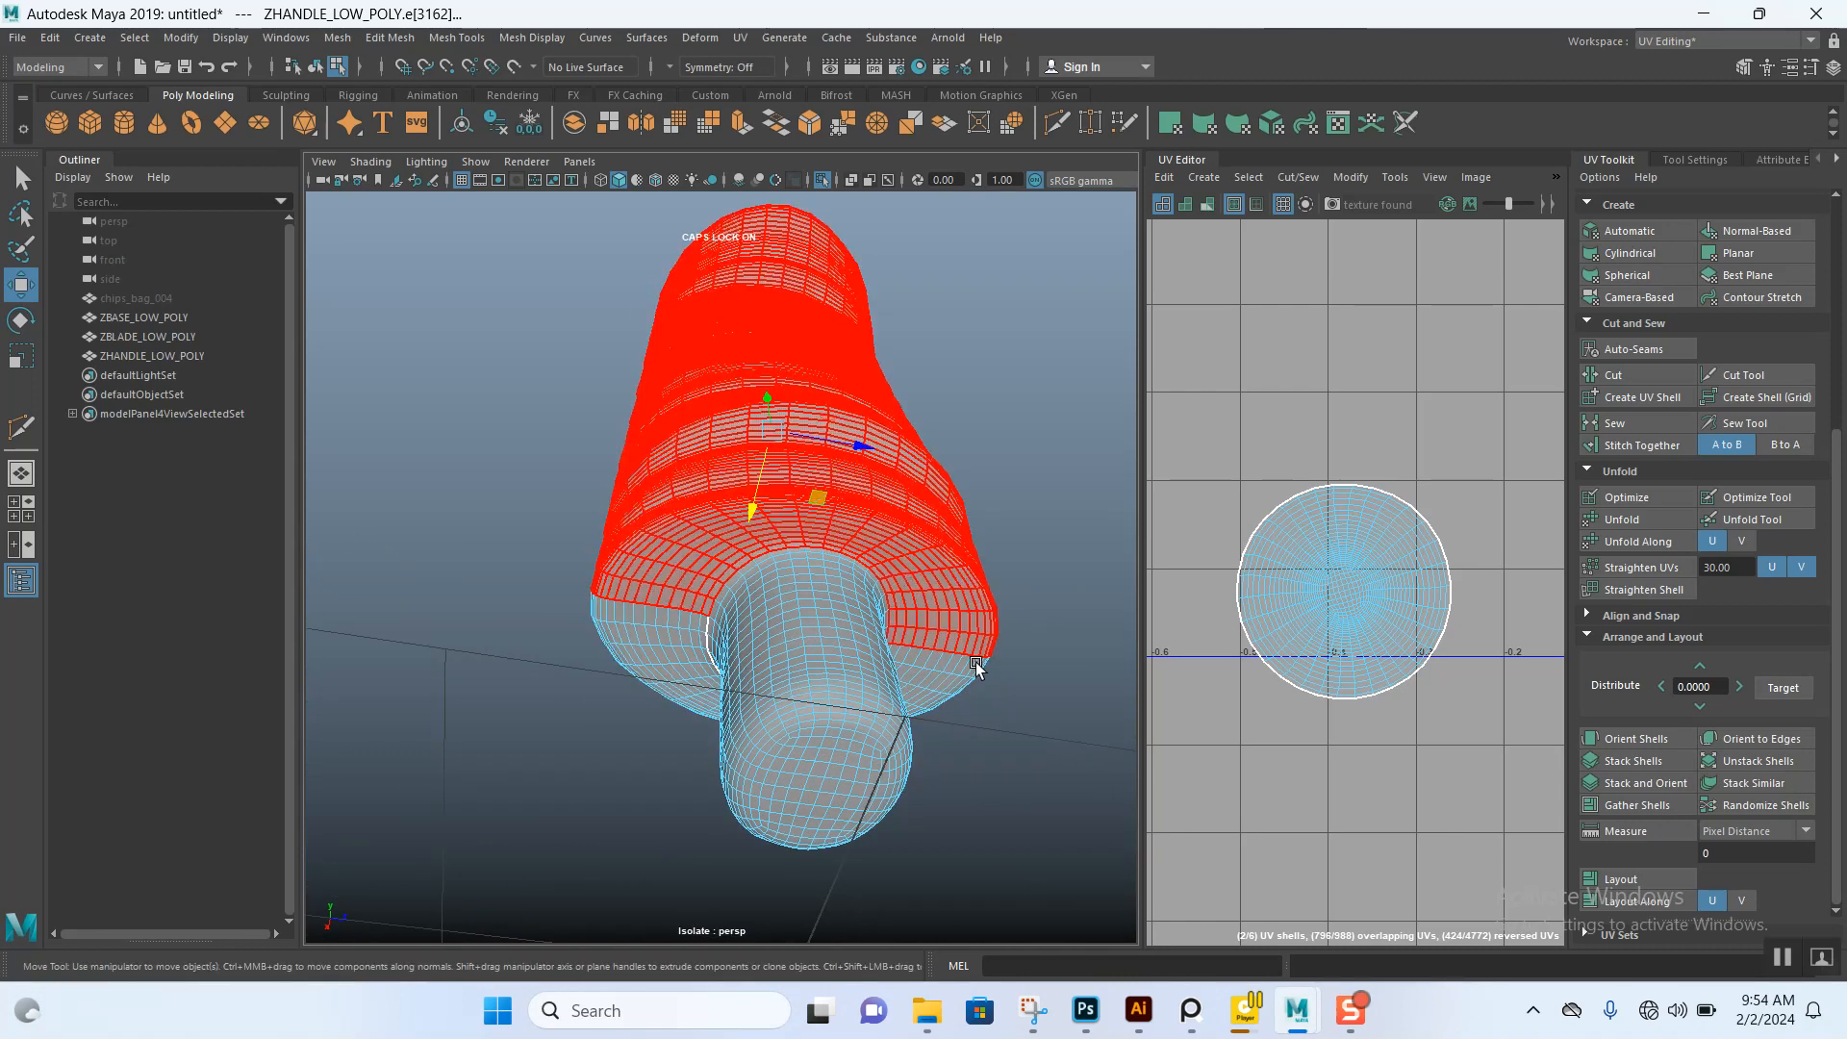
right_drag(909, 496, 966, 460)
click(875, 544)
right_drag(876, 544, 877, 442)
alt+drag(930, 631, 853, 601)
alt+drag(901, 396, 911, 392)
ctrl+drag(911, 244, 743, 815)
alt+drag(883, 646, 972, 625)
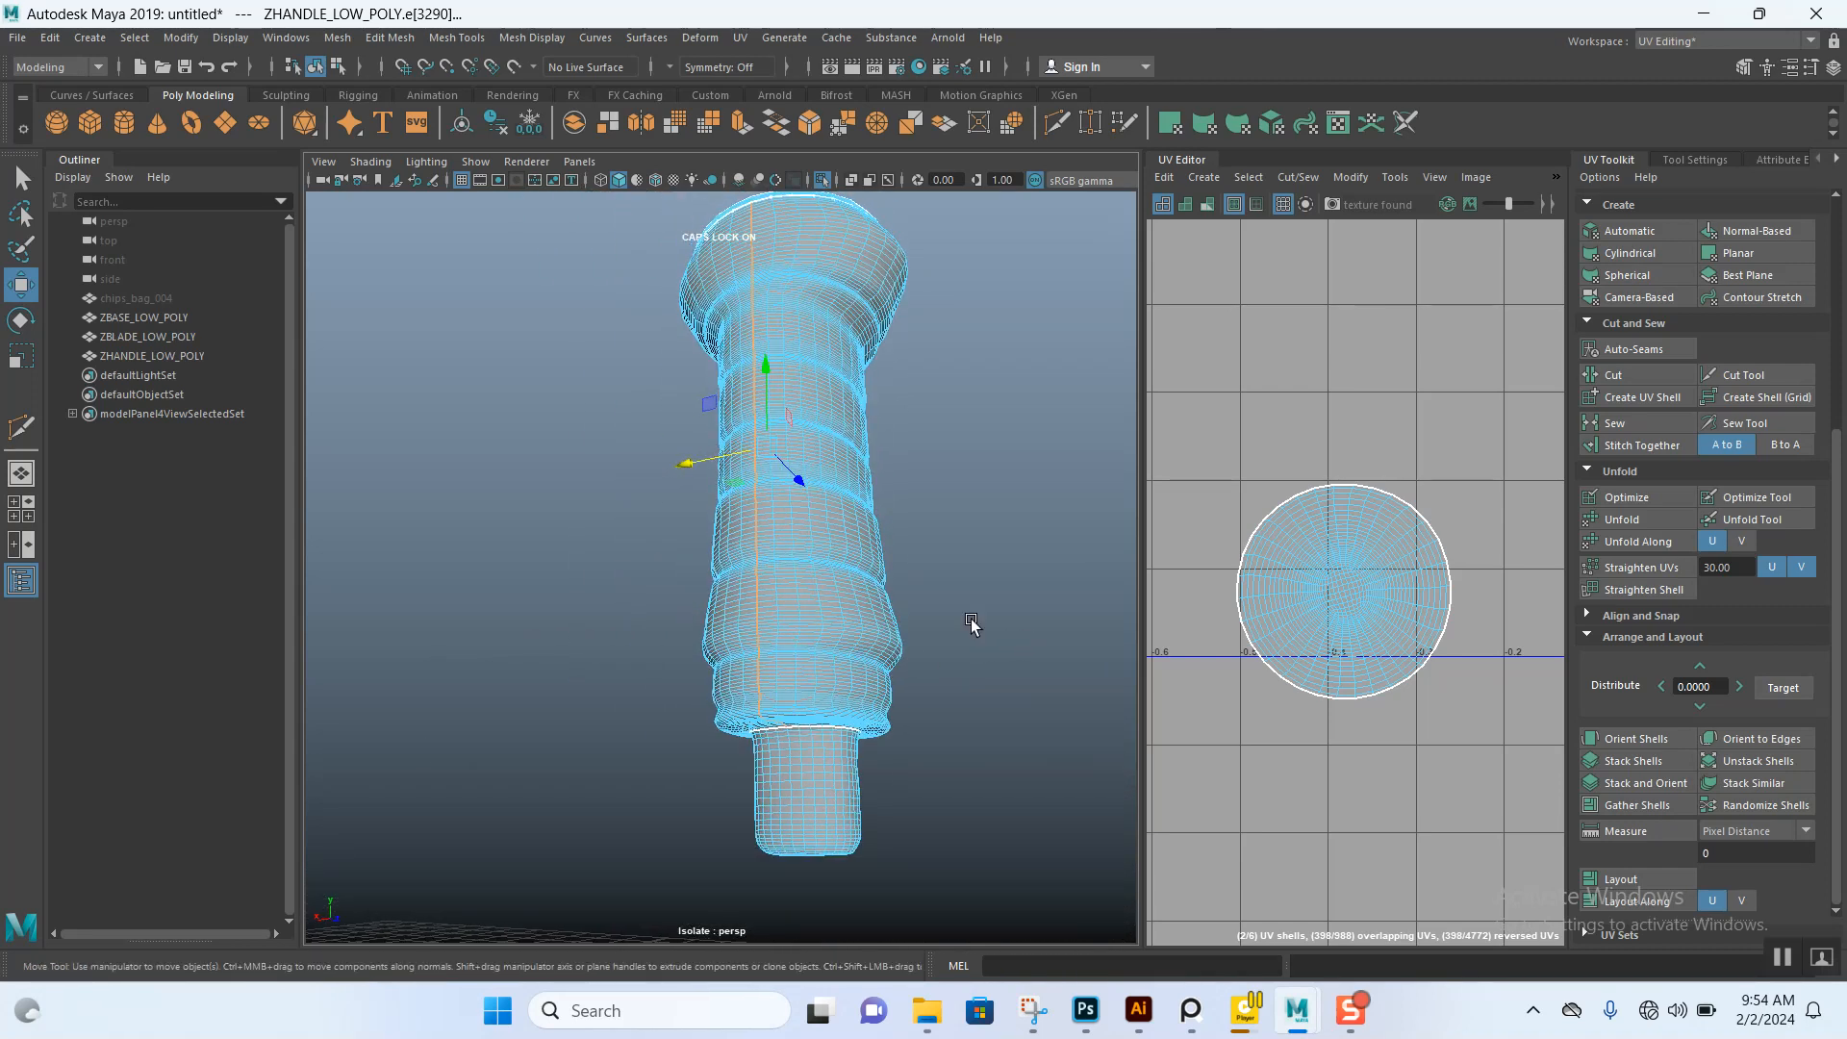
- Undo the latest selection changes and the UV cut on the handle body
key(ctrl+z)
key(ctrl+z)
key(ctrl+z)
key(ctrl+z)
alt+drag(973, 631, 865, 592)
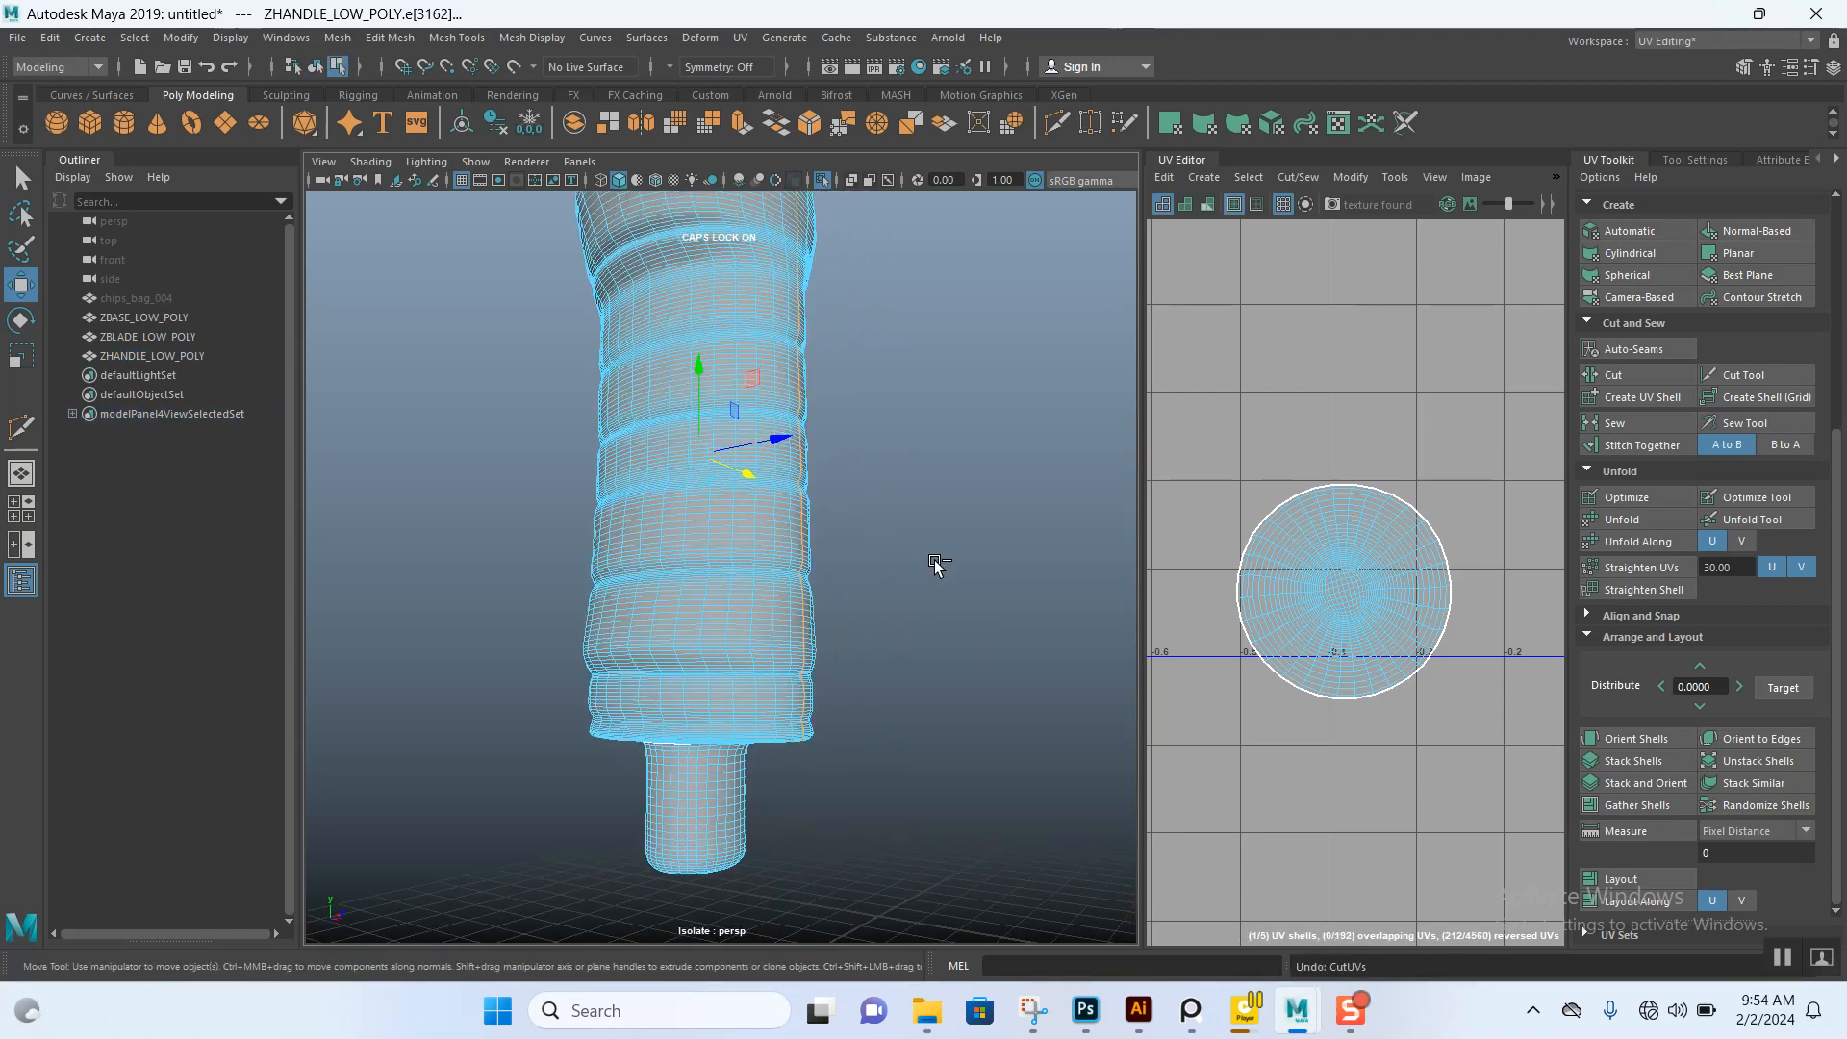
- Clear the selection and select a single lengthwise edge midway along the handle's body in edge mode
click(940, 620)
alt+drag(940, 620, 829, 529)
scroll(808, 553, up, 5)
alt+middle_drag(796, 561, 777, 551)
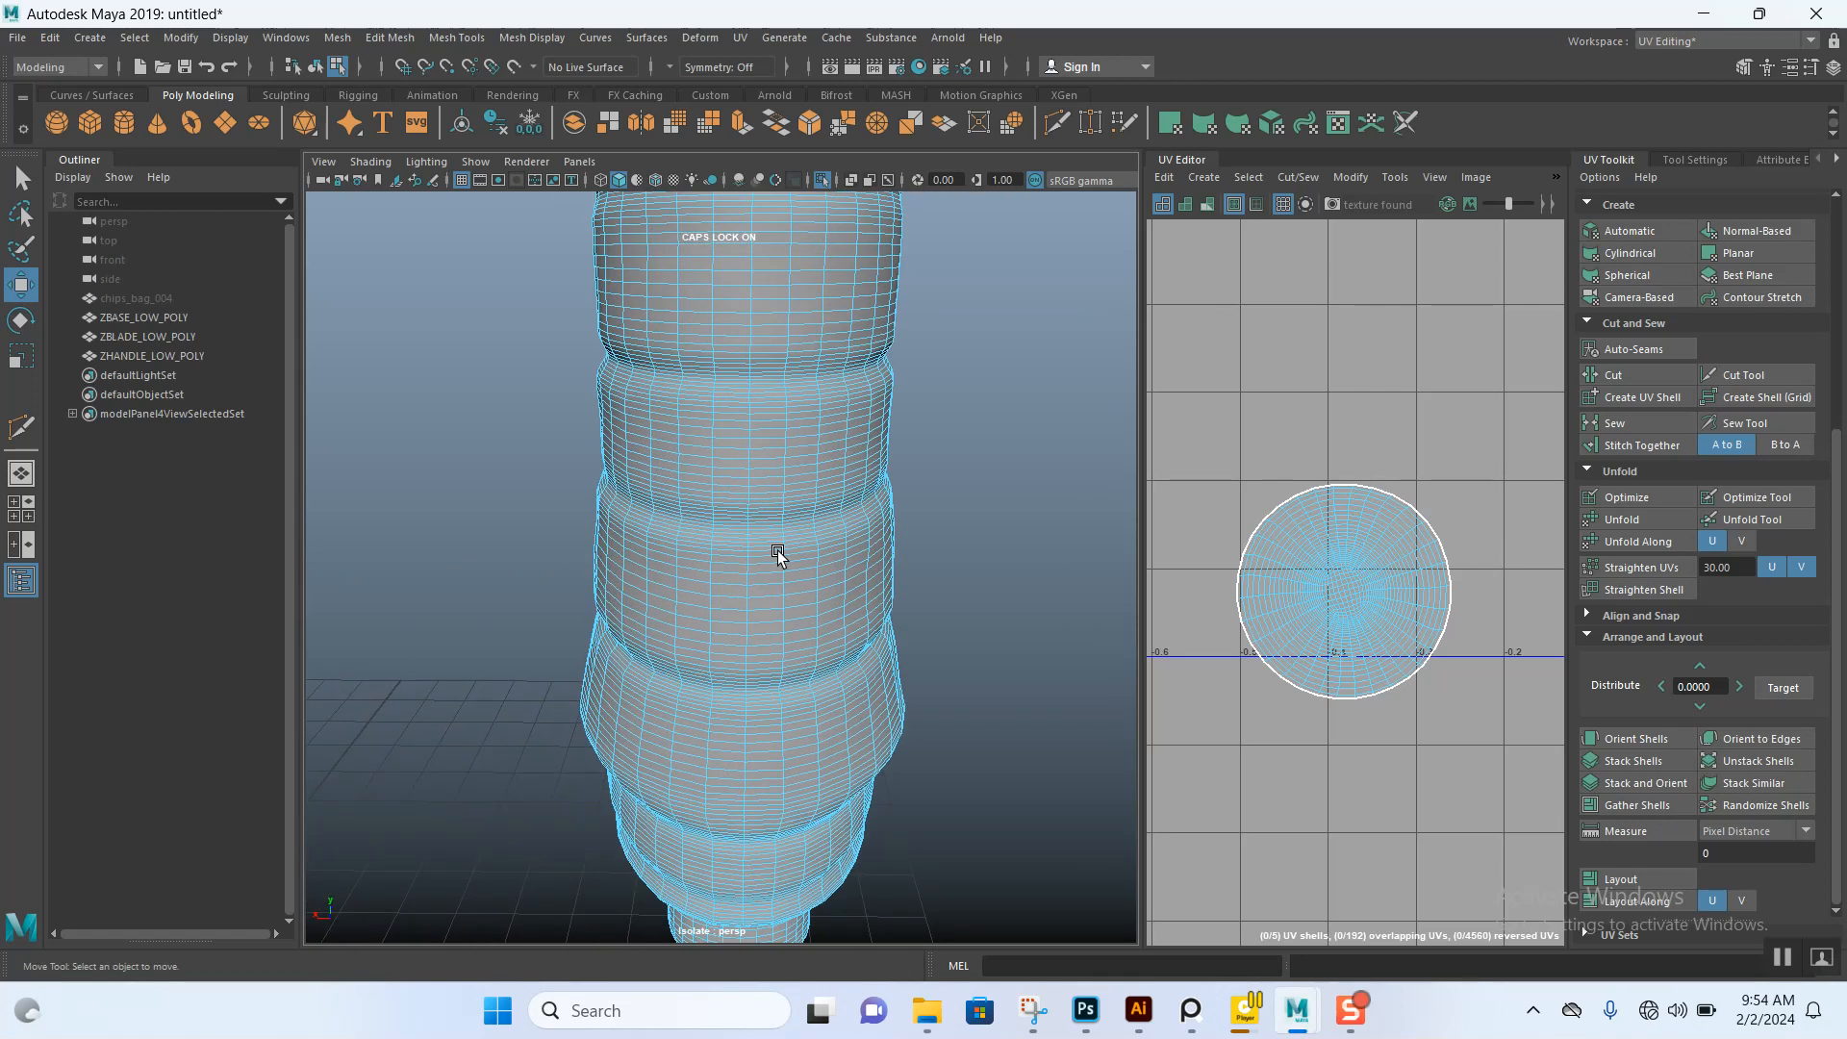
right_drag(759, 408, 749, 356)
scroll(765, 483, up, 4)
alt+drag(768, 506, 764, 488)
scroll(775, 497, up, 3)
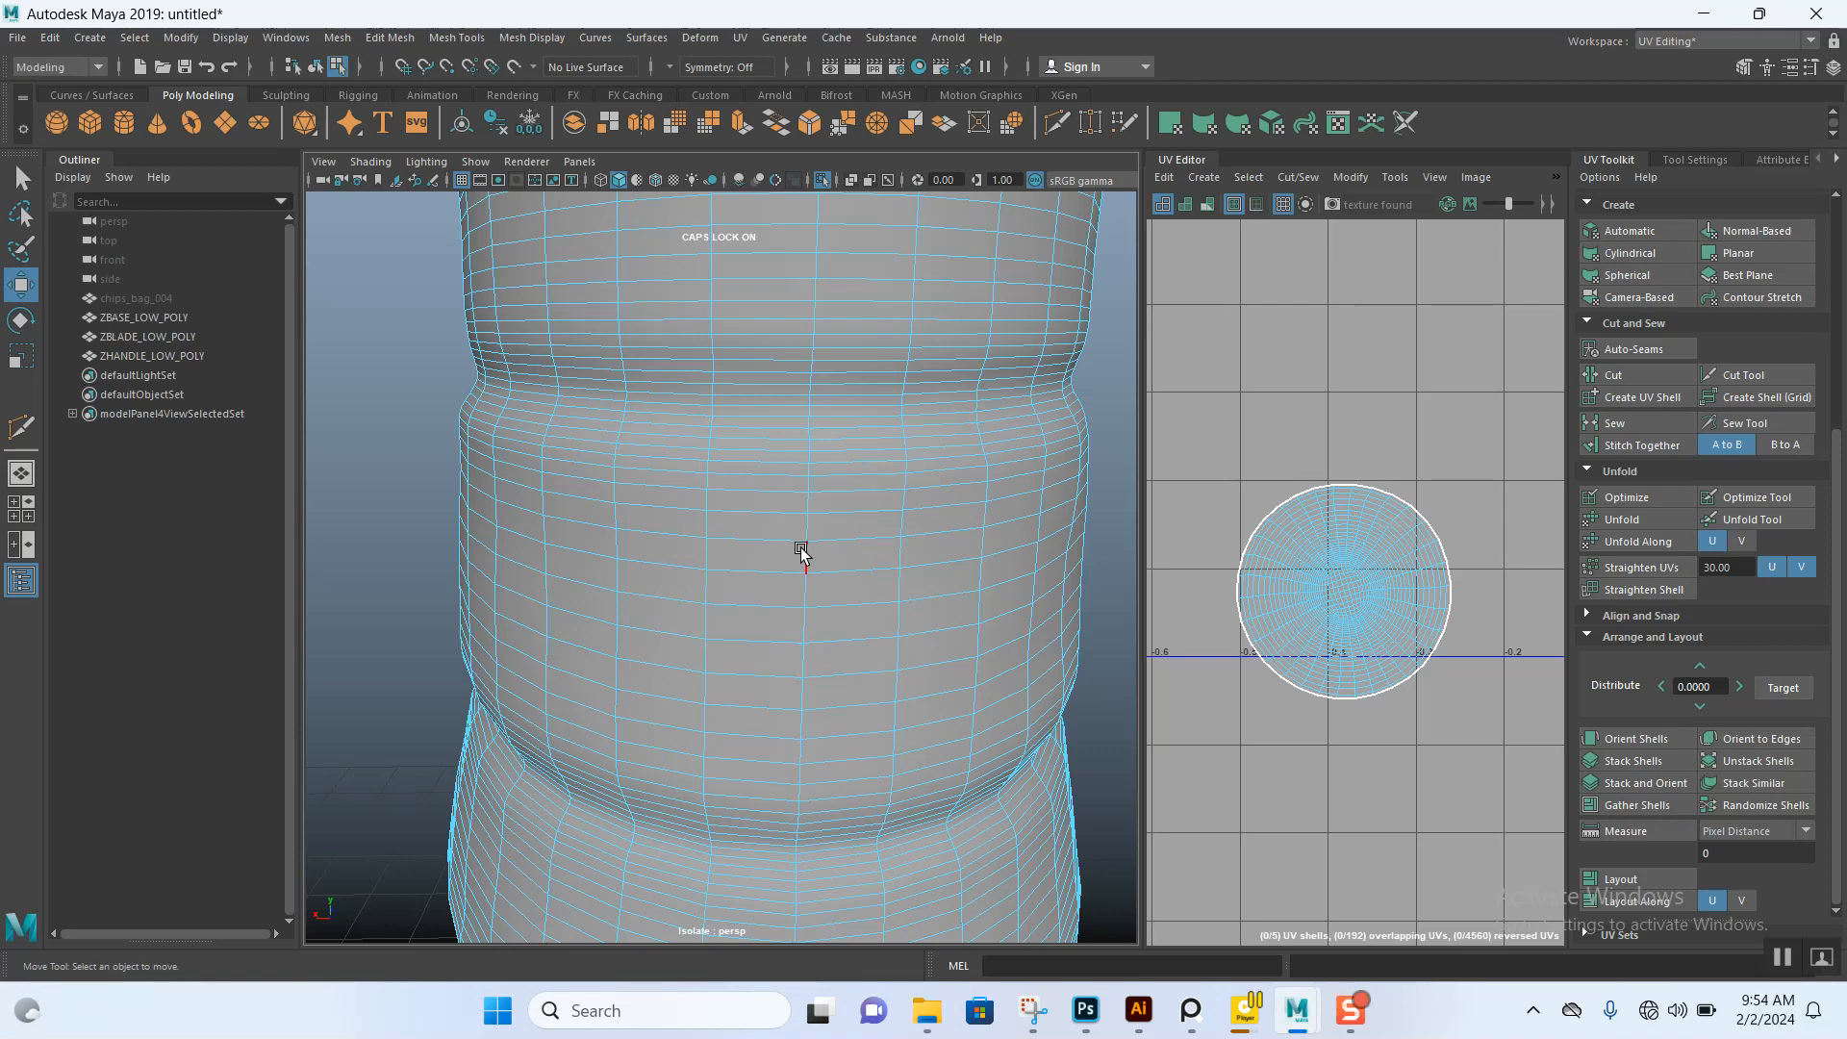
click(805, 566)
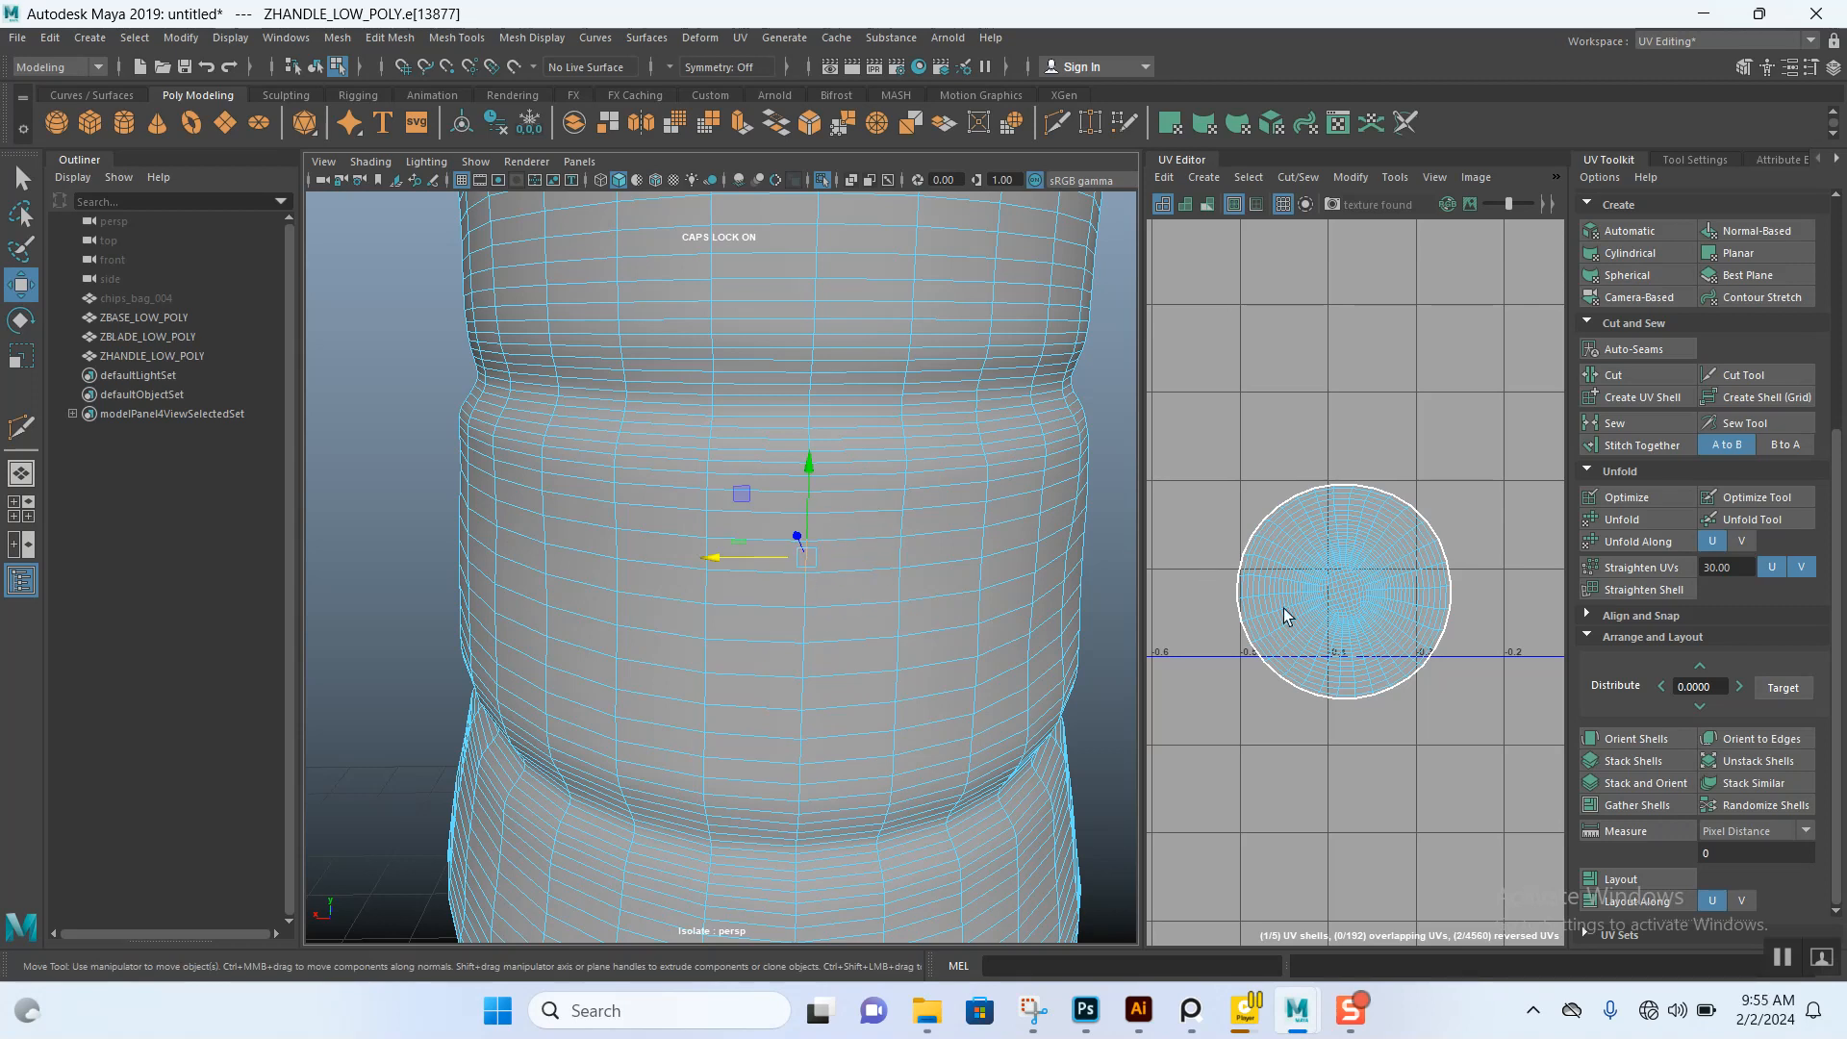
- Find the selected edge up close in the handle's body shell and change the view backgrounds to black
scroll(1289, 617, down, 2)
scroll(895, 520, down, 5)
scroll(1286, 463, down, 3)
alt+middle_drag(1286, 464, 1179, 499)
alt+right_drag(1277, 439, 1359, 674)
alt+middle_drag(1370, 543, 1267, 519)
alt+right_drag(1320, 440, 1428, 728)
alt+right_drag(1383, 450, 1412, 707)
alt+middle_drag(1401, 628, 1361, 556)
alt+right_drag(1347, 481, 1419, 789)
alt+right_drag(1385, 599, 1419, 777)
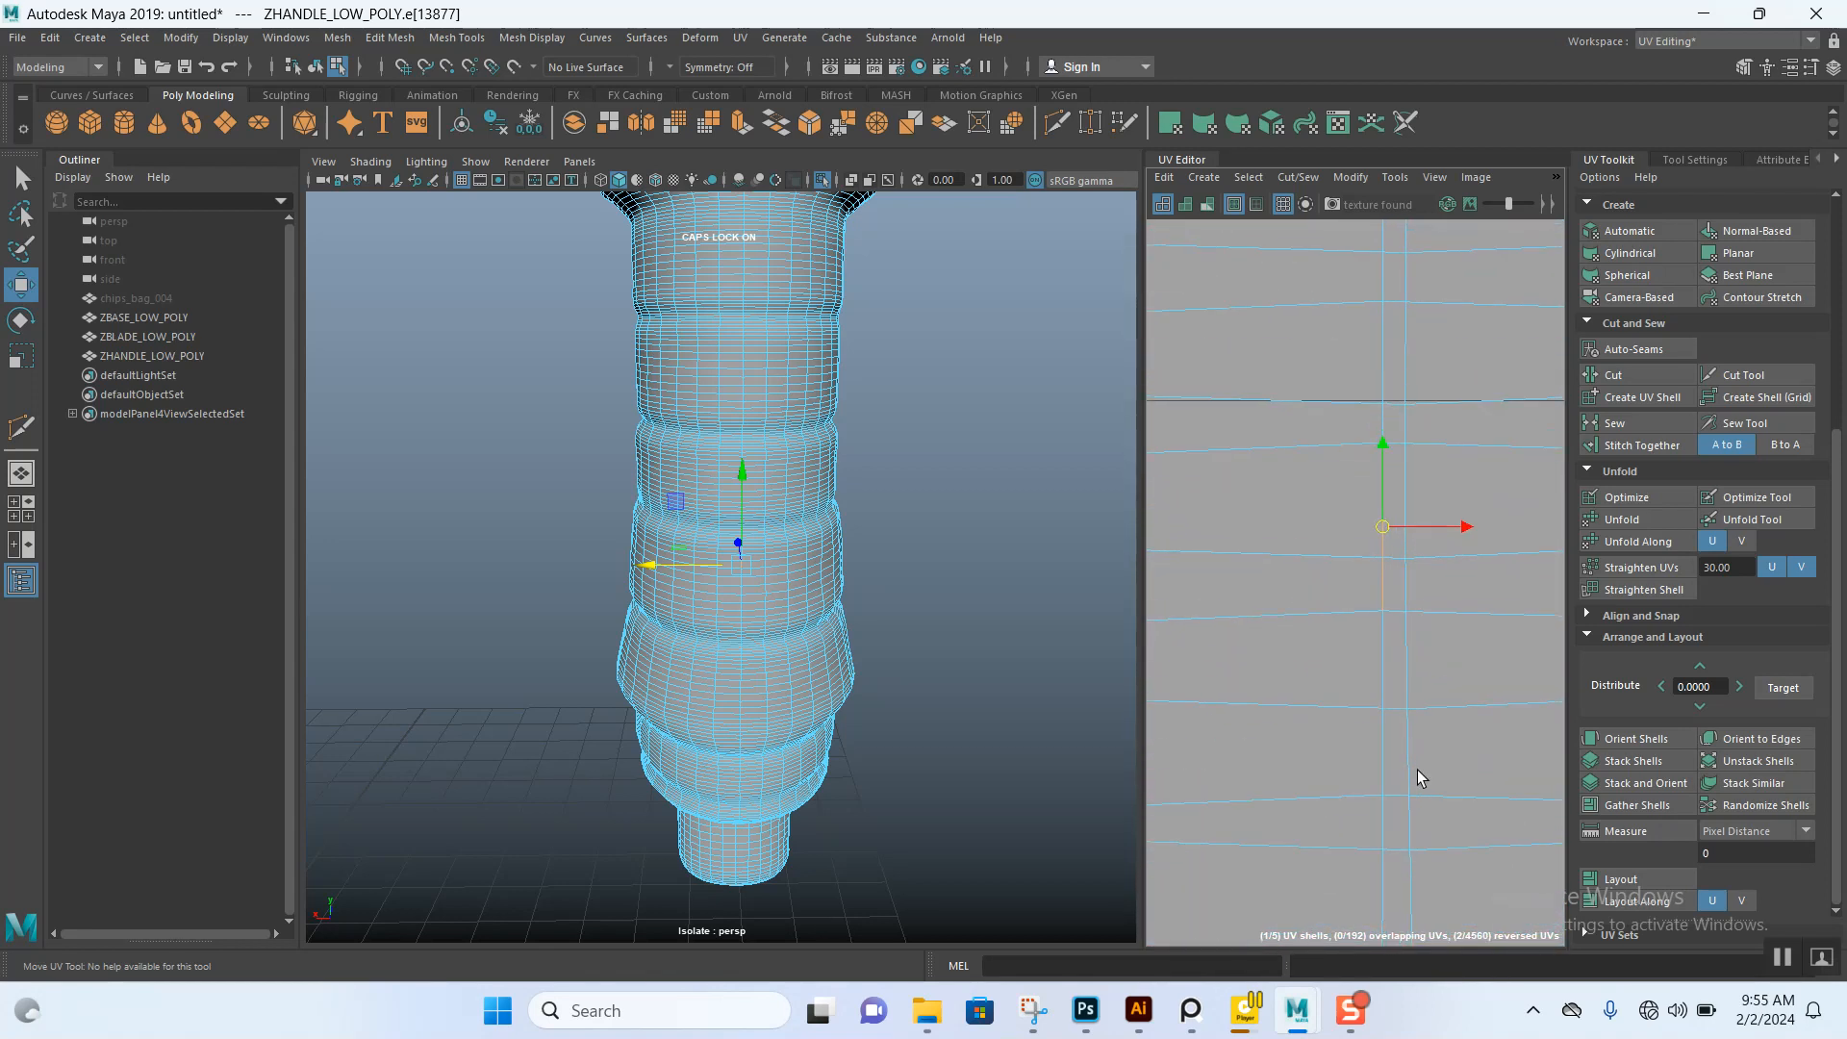
key(alt+b)
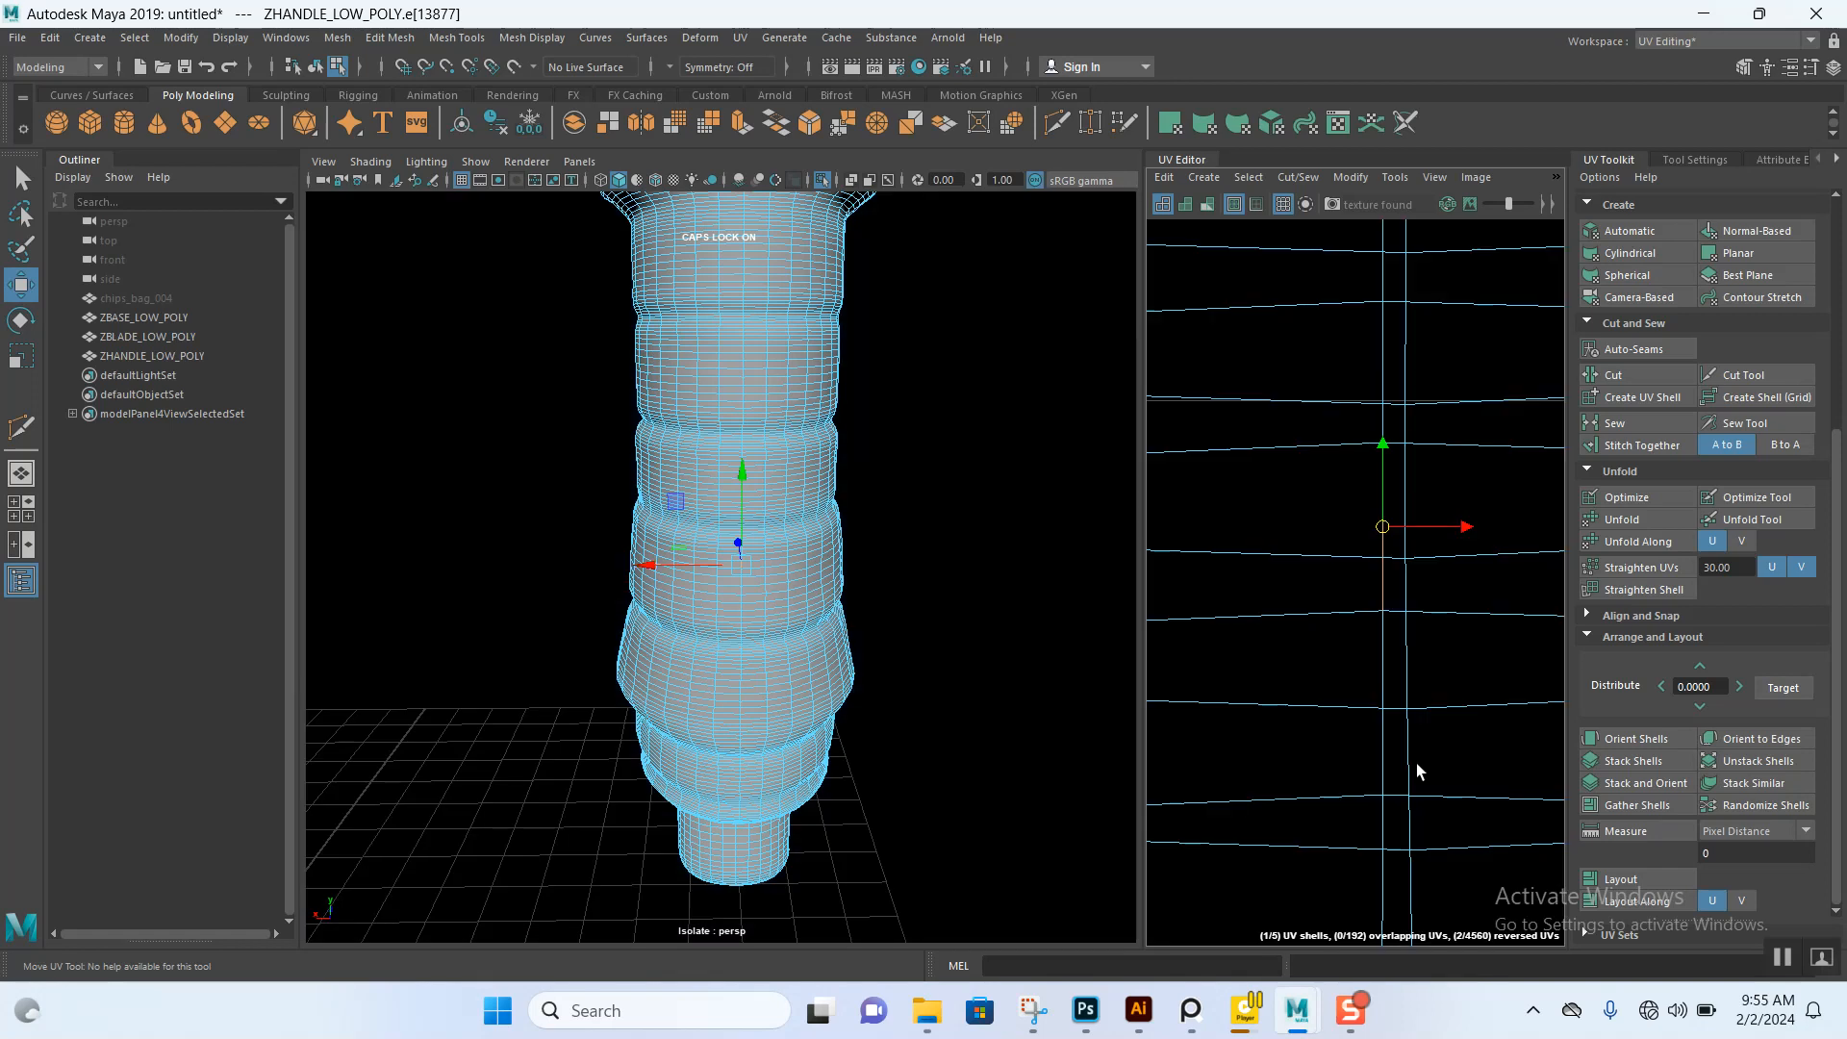
- Select the full lengthwise edge loop down the middle of the handle's body shell in the UV editor
alt+right_drag(1401, 750, 1433, 693)
alt+middle_drag(1421, 649, 1406, 663)
alt+right_drag(1405, 663, 1454, 829)
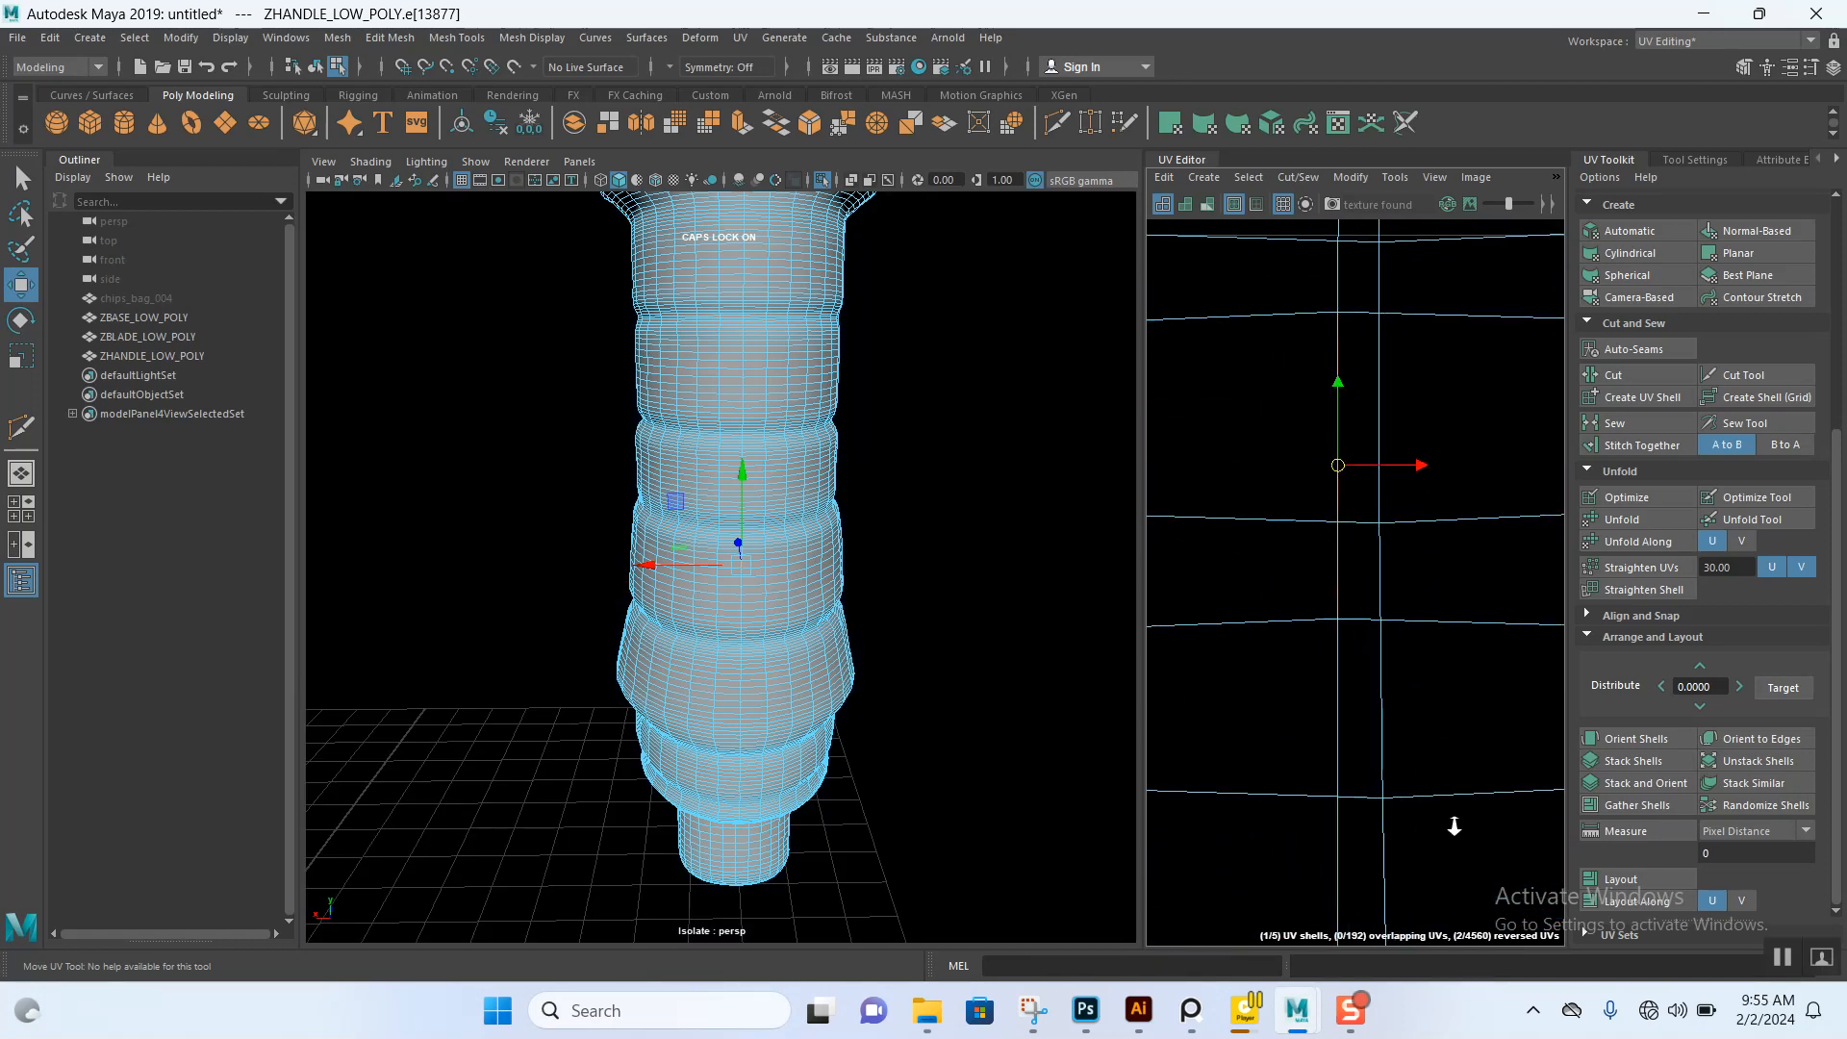
alt+middle_drag(1368, 503, 1383, 587)
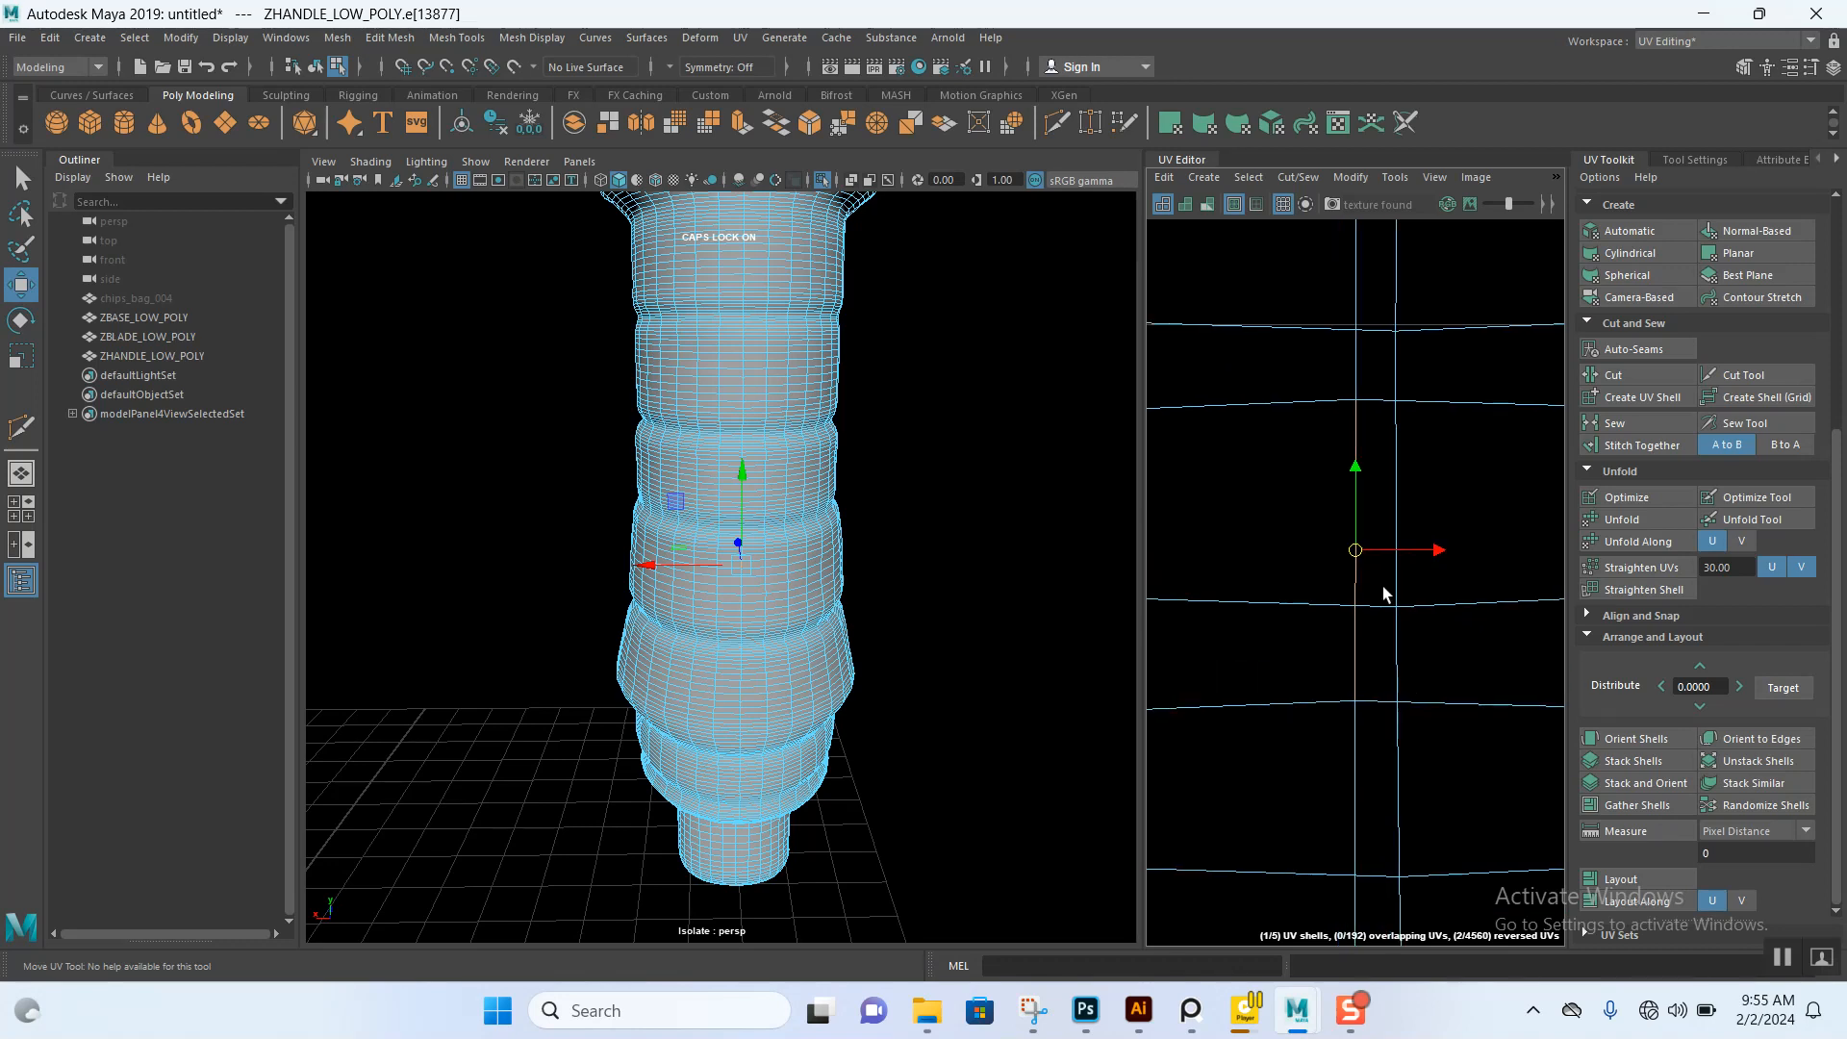
double_click(1358, 375)
alt+right_drag(1397, 653, 1352, 392)
alt+drag(940, 550, 696, 520)
alt+right_drag(697, 519, 797, 443)
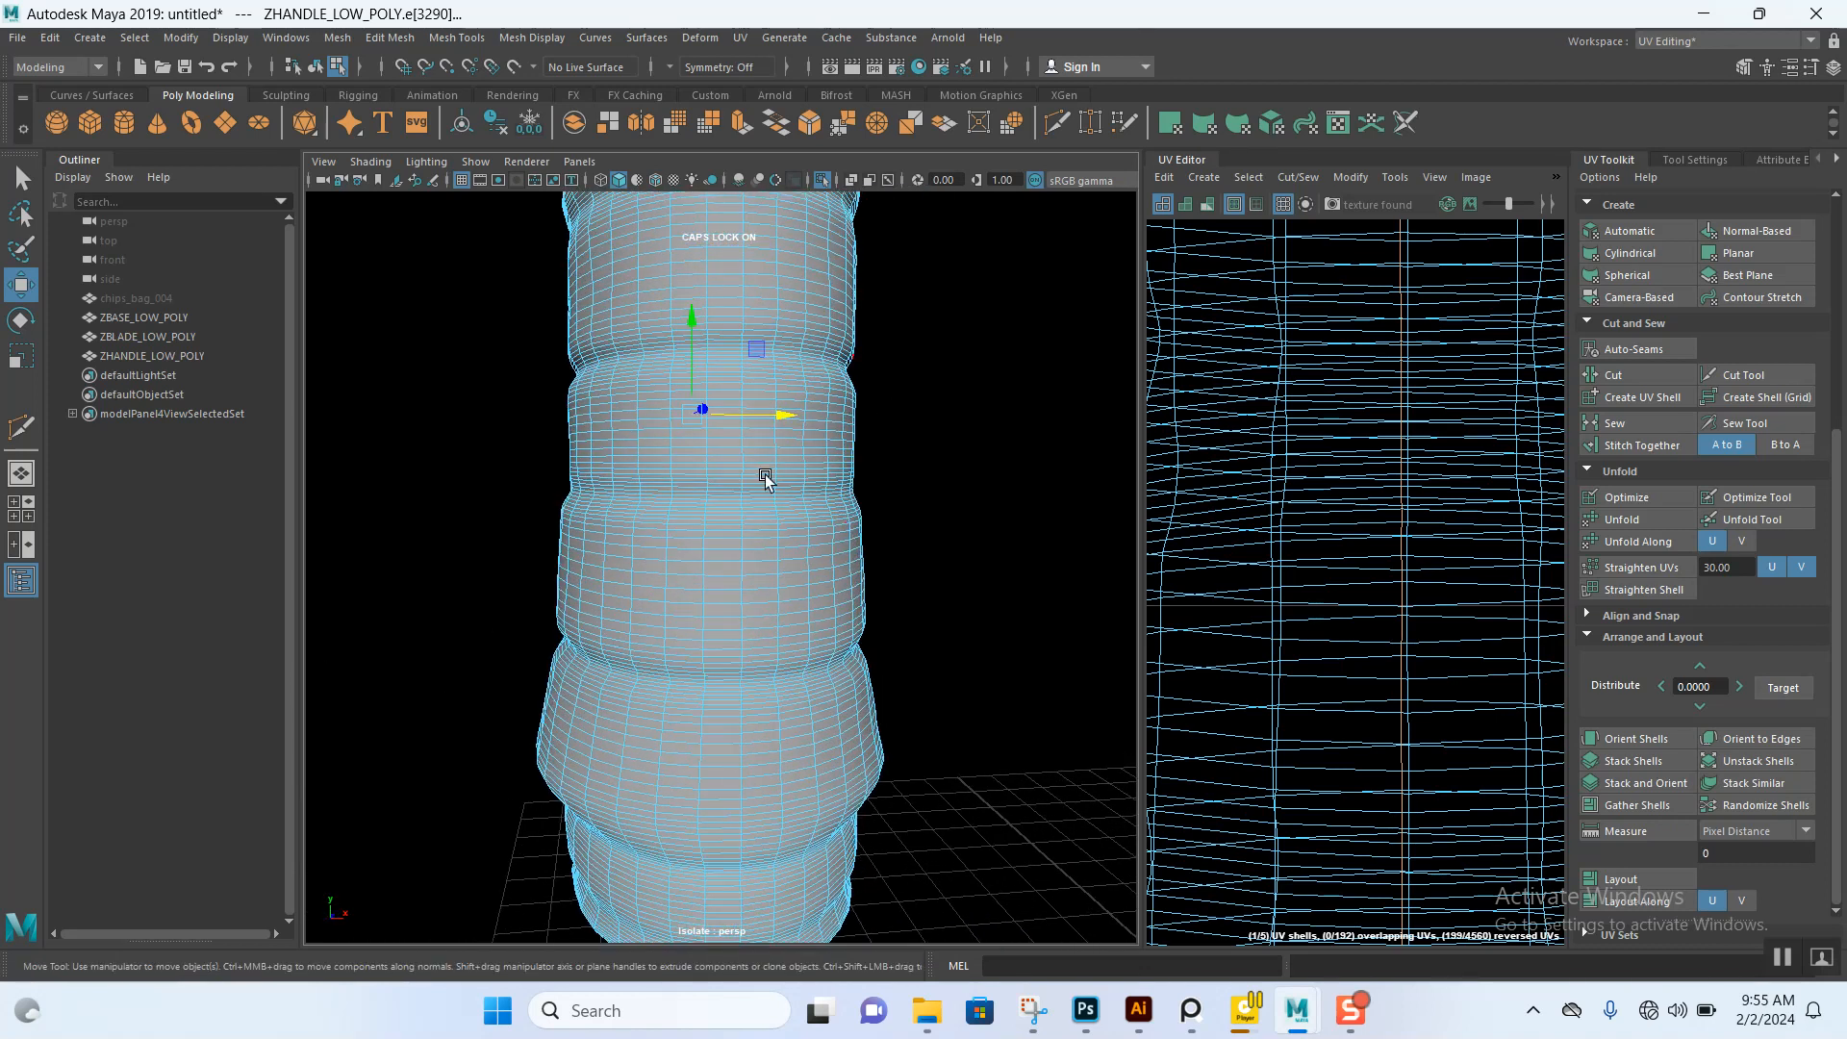
- Check the loop up to the shell's upper rim and cut the handle body's UVs along it
scroll(837, 476, down, 5)
scroll(832, 539, down, 3)
scroll(1227, 520, down, 1)
scroll(1227, 519, down, 6)
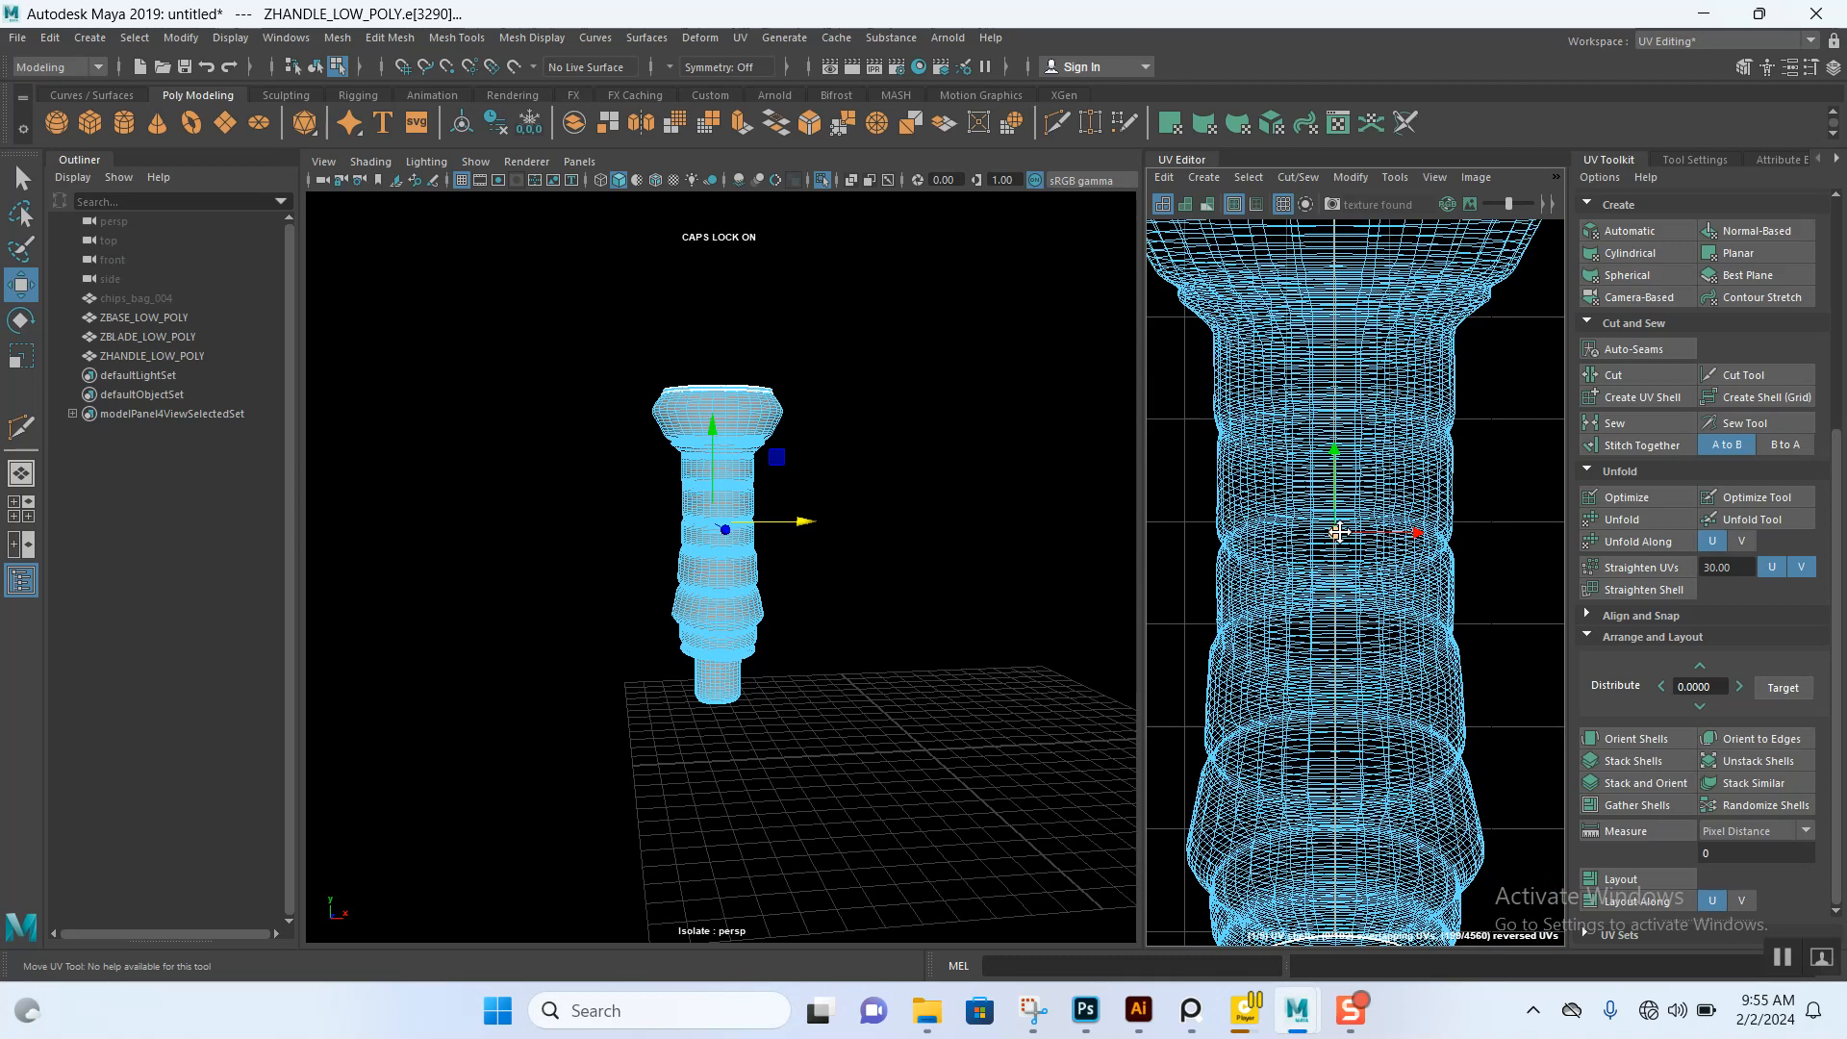
scroll(1339, 531, down, 3)
scroll(1339, 440, up, 8)
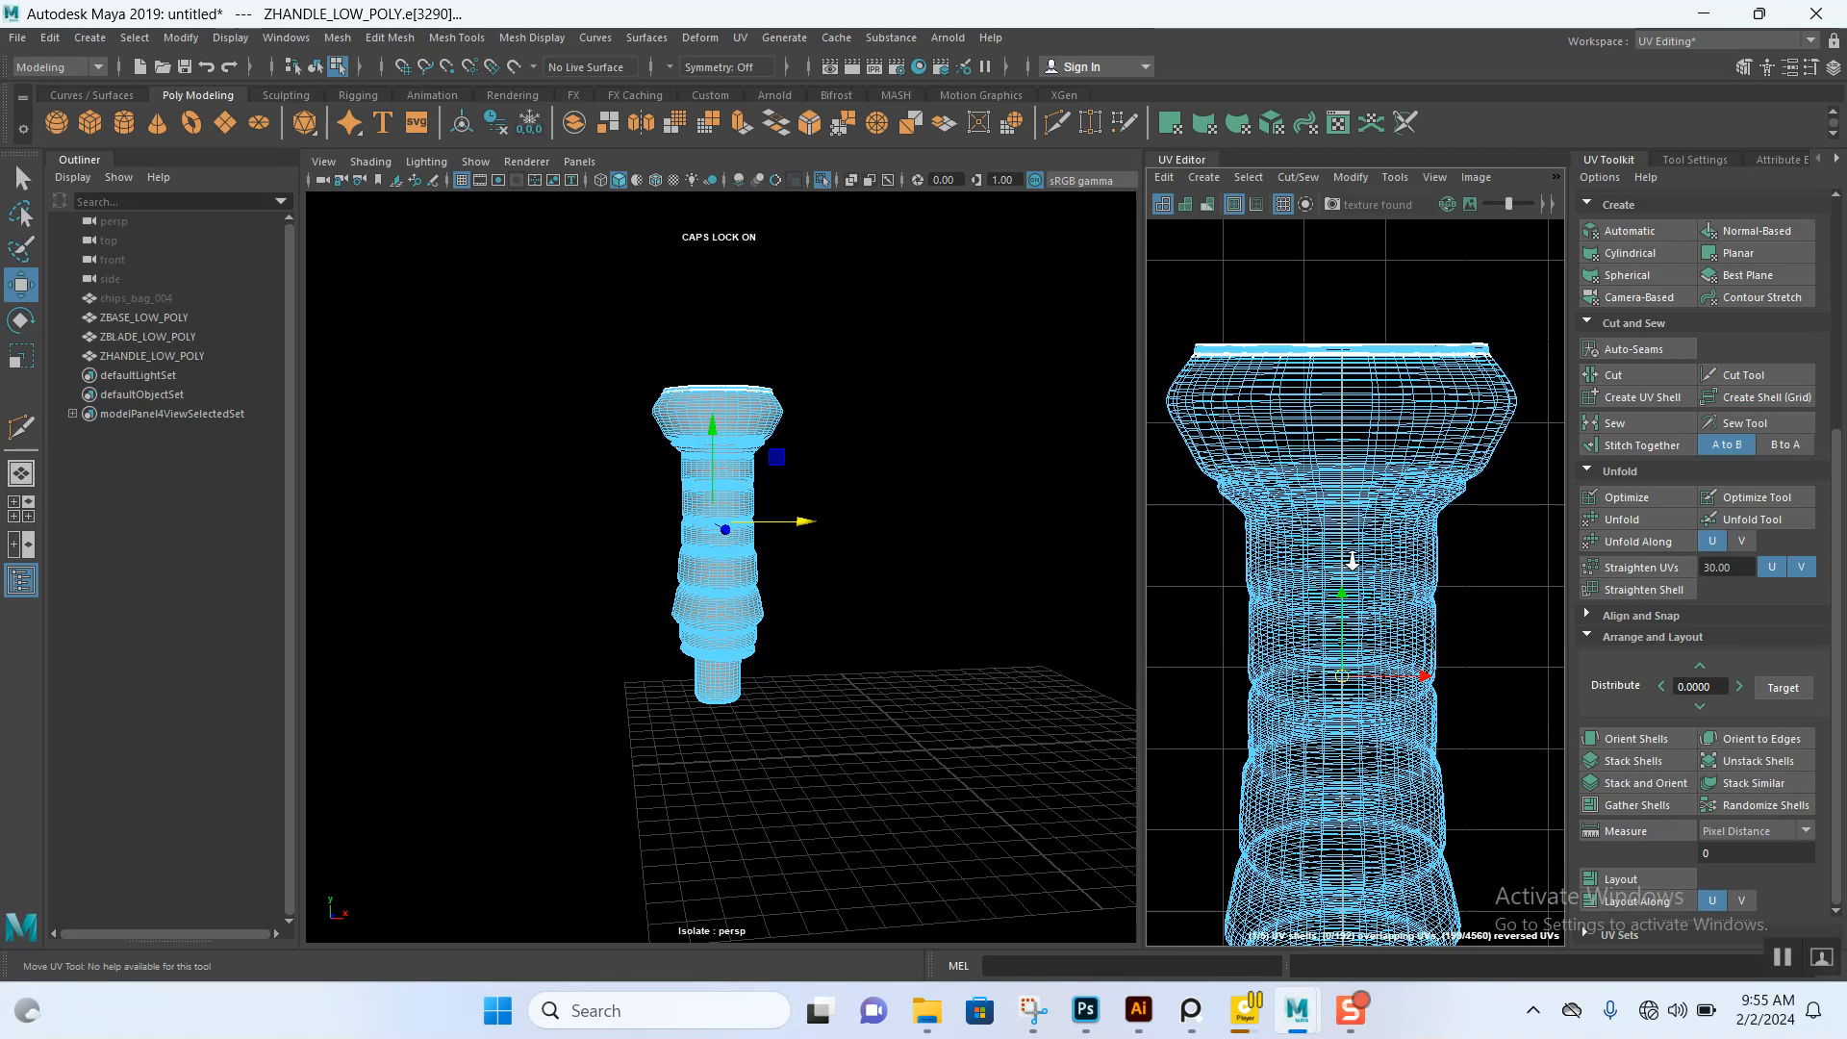
scroll(1404, 755, up, 1)
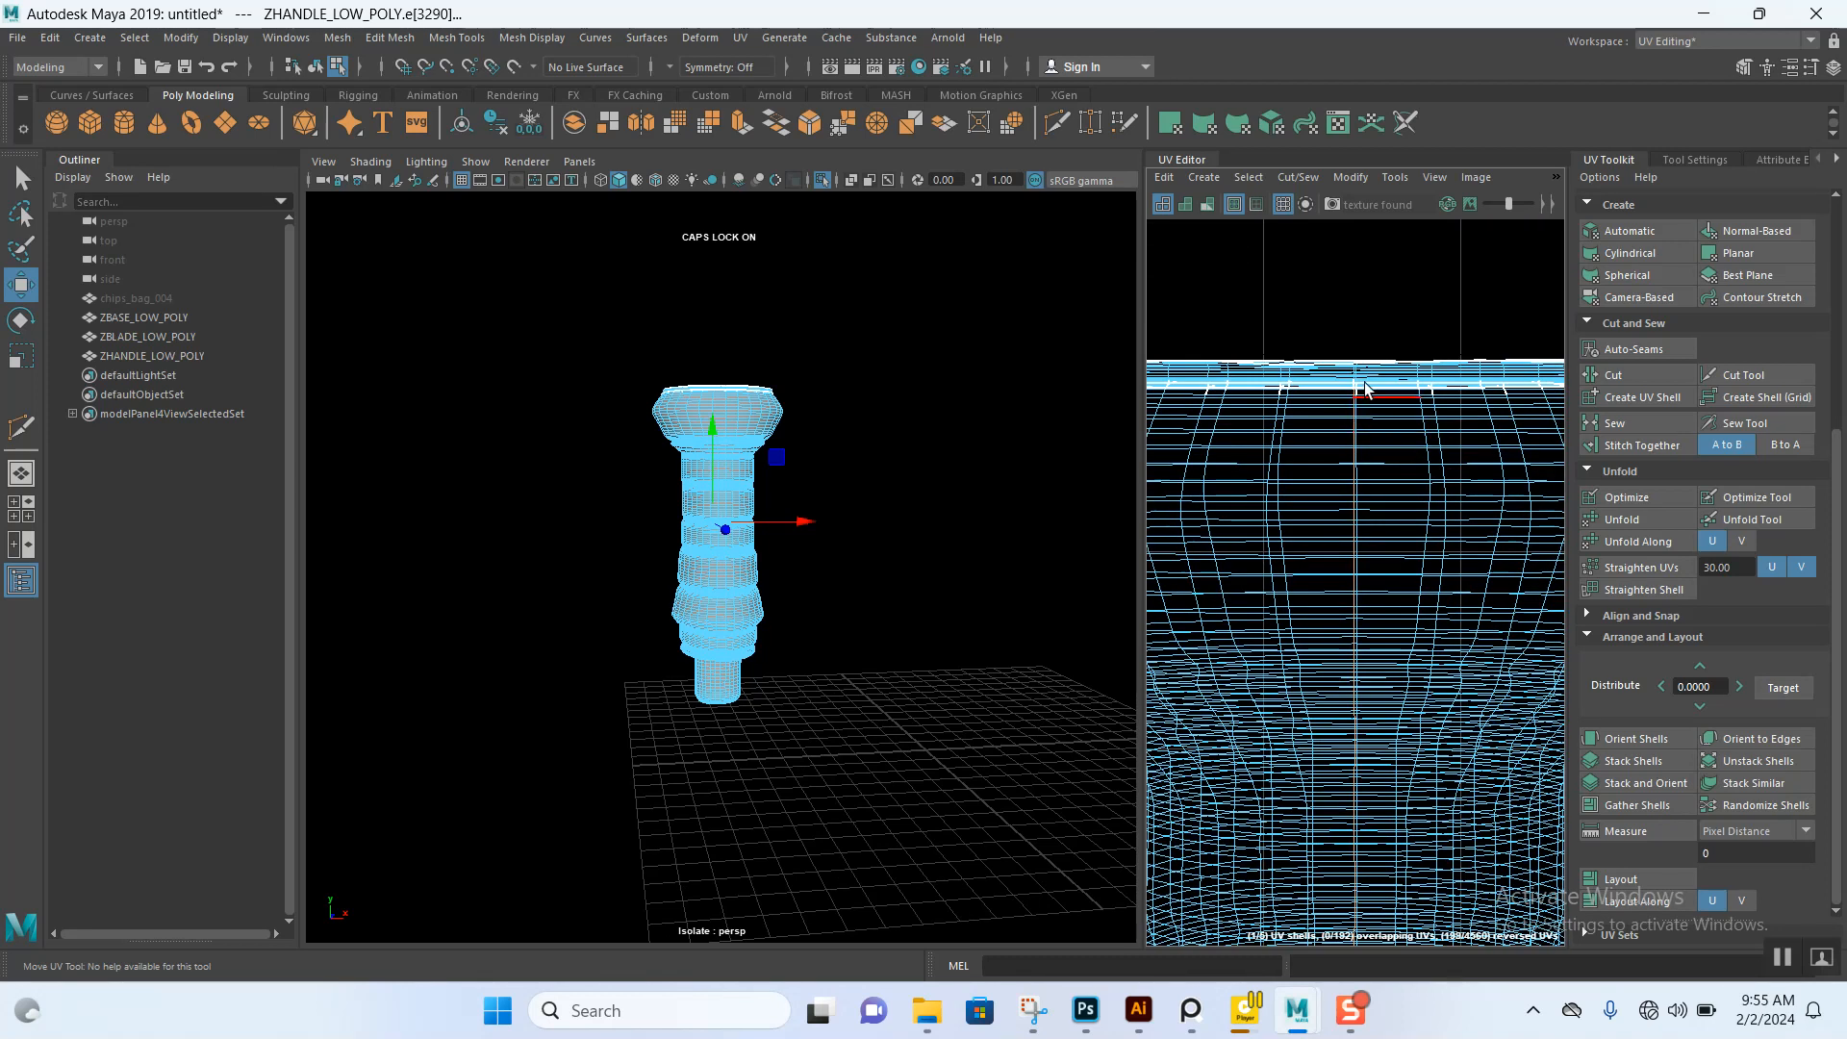
scroll(1397, 596, down, 2)
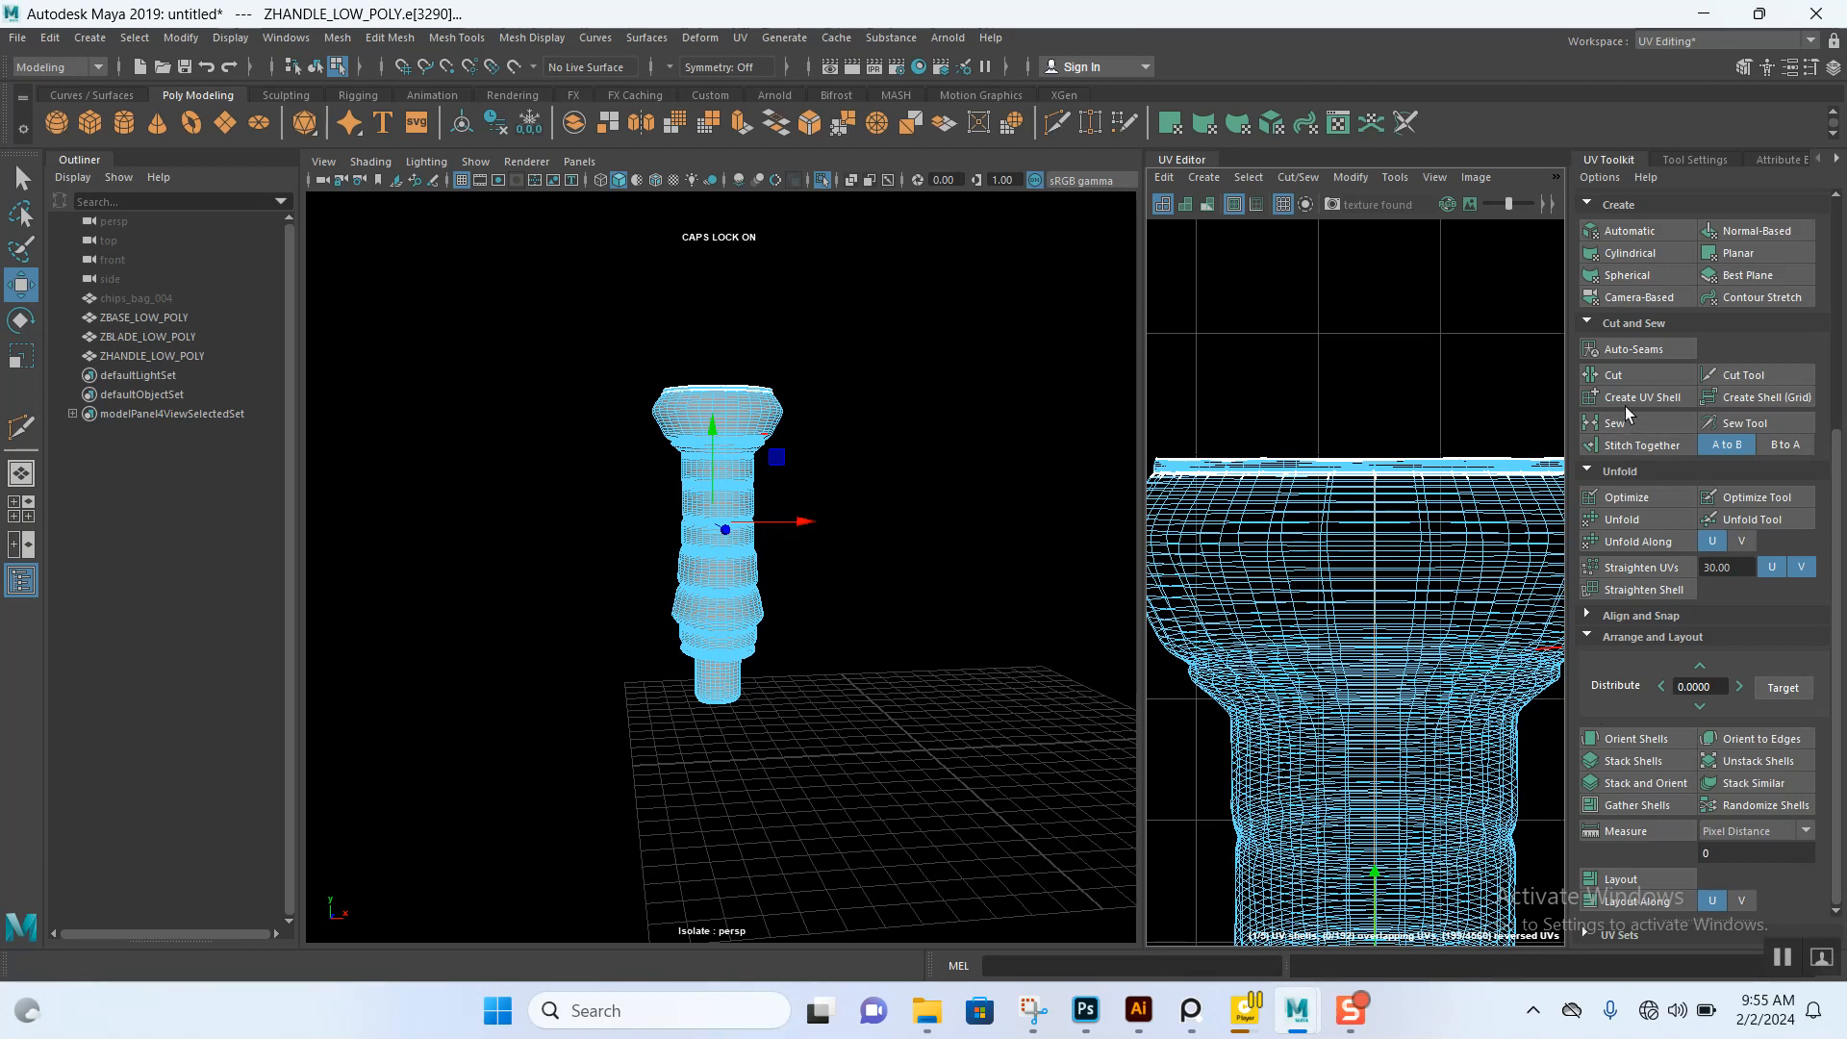
click(1624, 379)
scroll(1366, 396, down, 5)
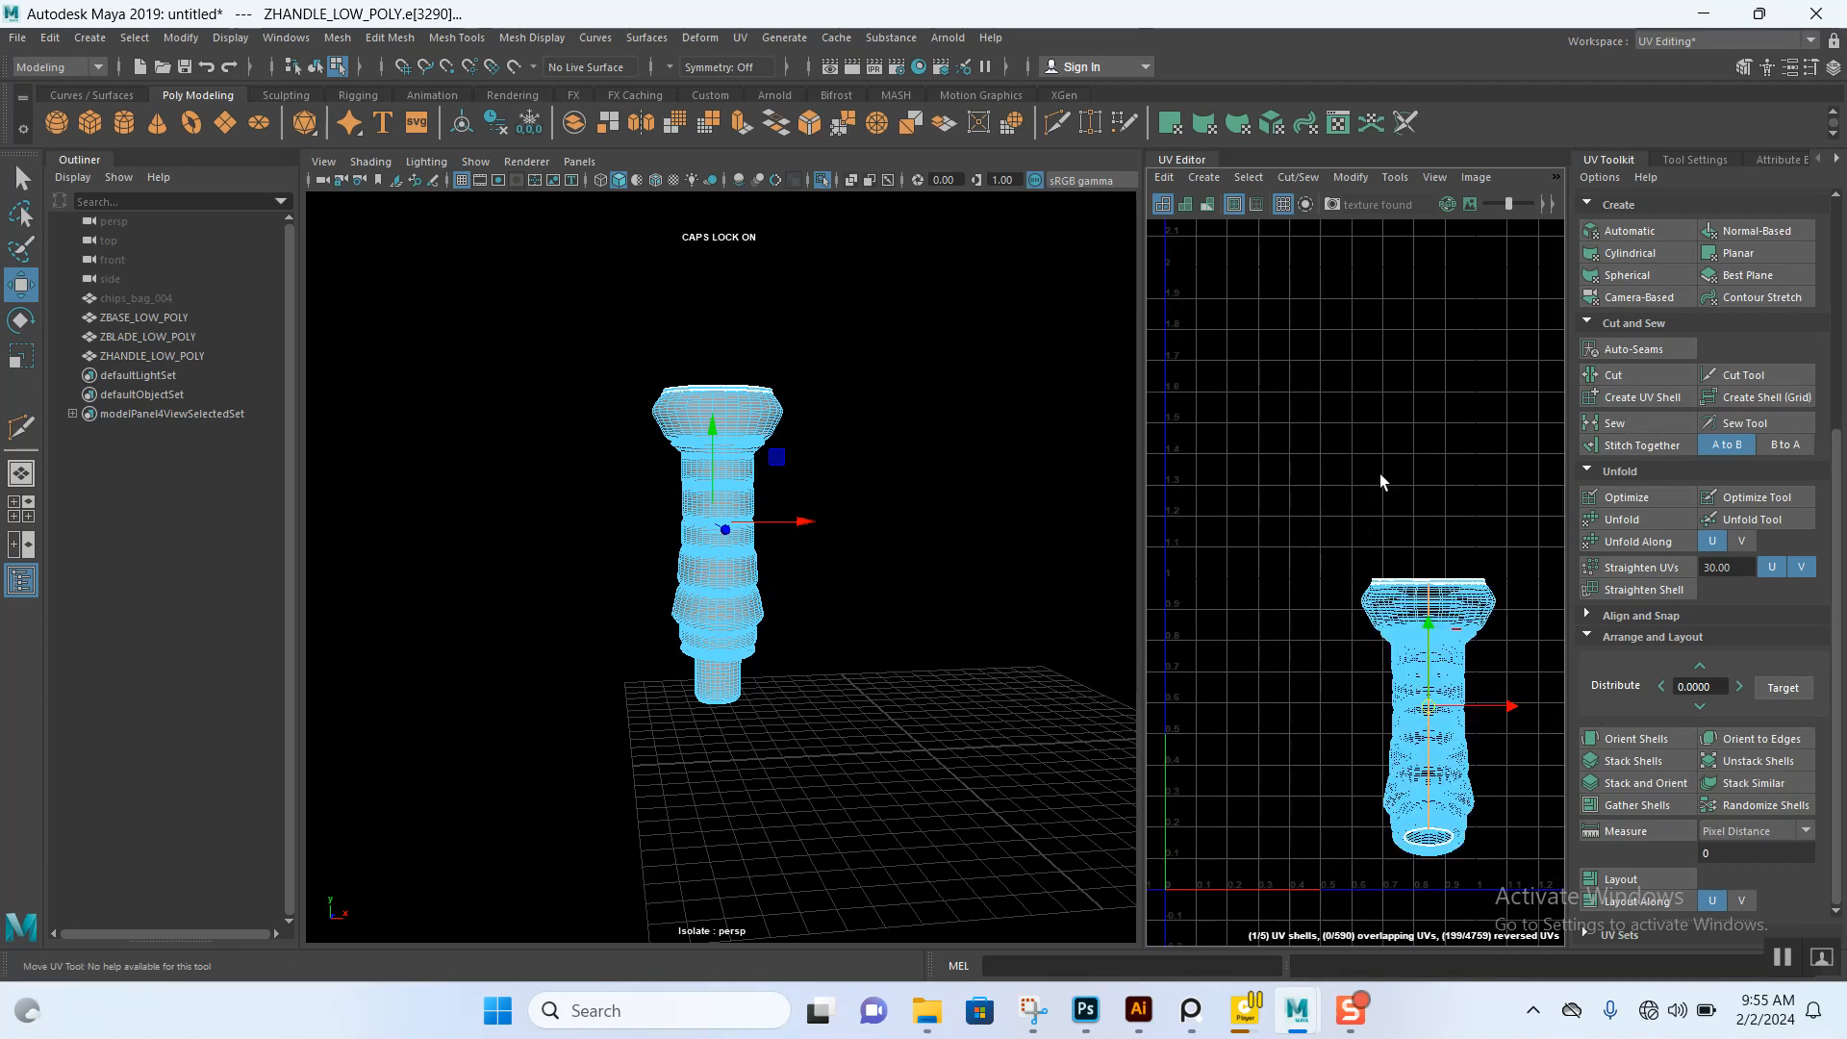
- Select the handle body's overlapping UV shells as whole shells in the UV editor and unfold them
right_drag(1383, 485, 1326, 456)
drag(1324, 430, 1472, 733)
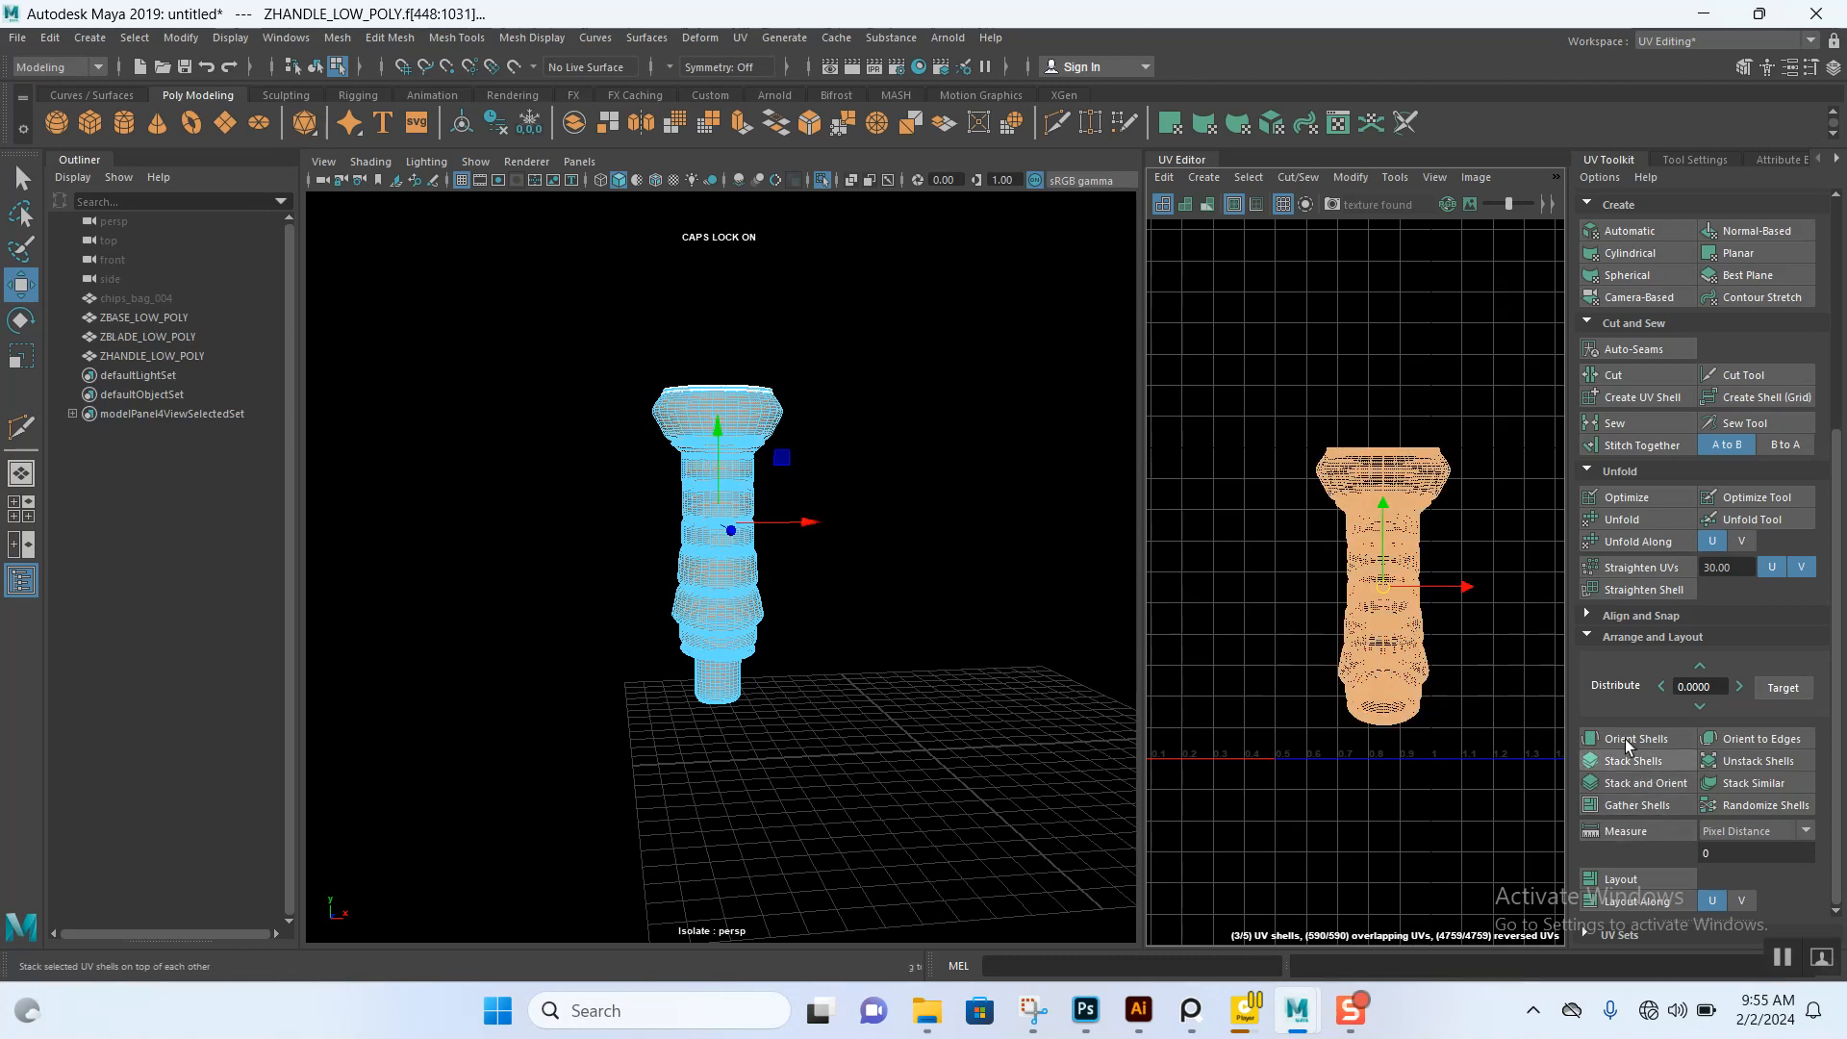
click(1625, 521)
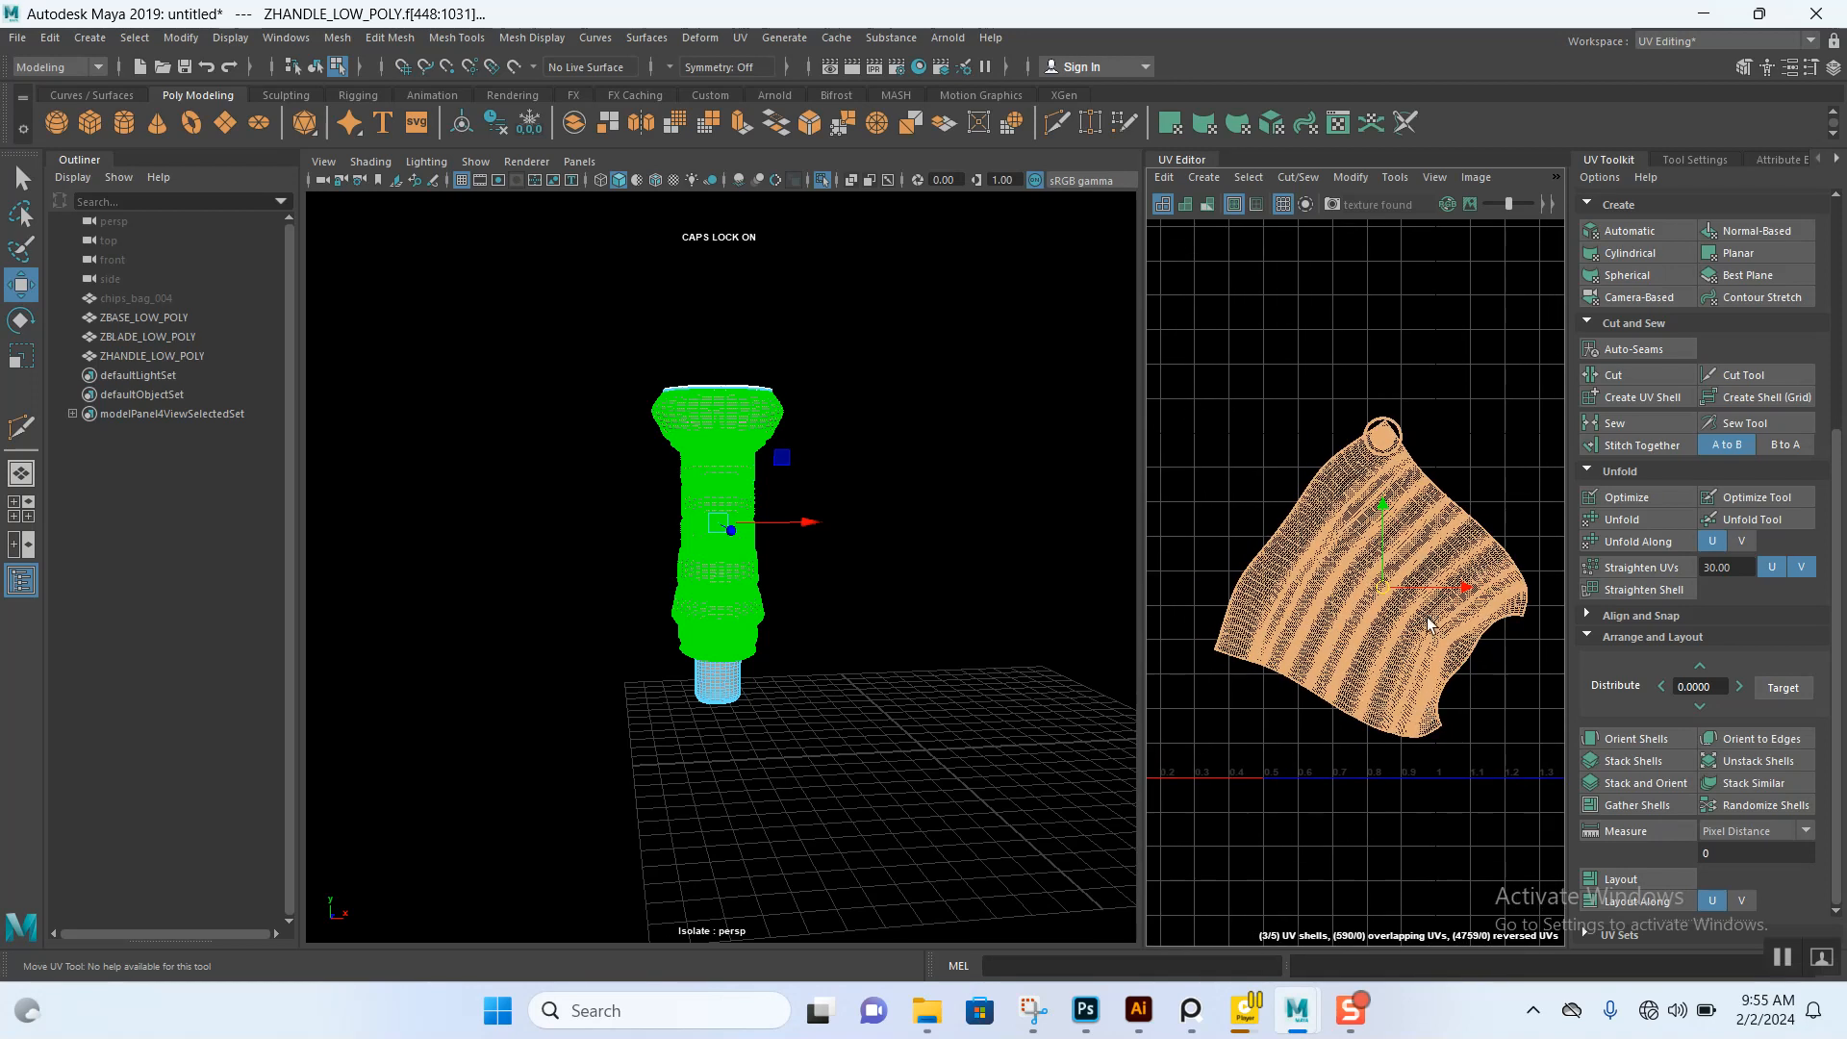
- Examine which faces at the handle's upper end match the small disc and ring shells overlapping the unfolded body
scroll(1389, 459, up, 6)
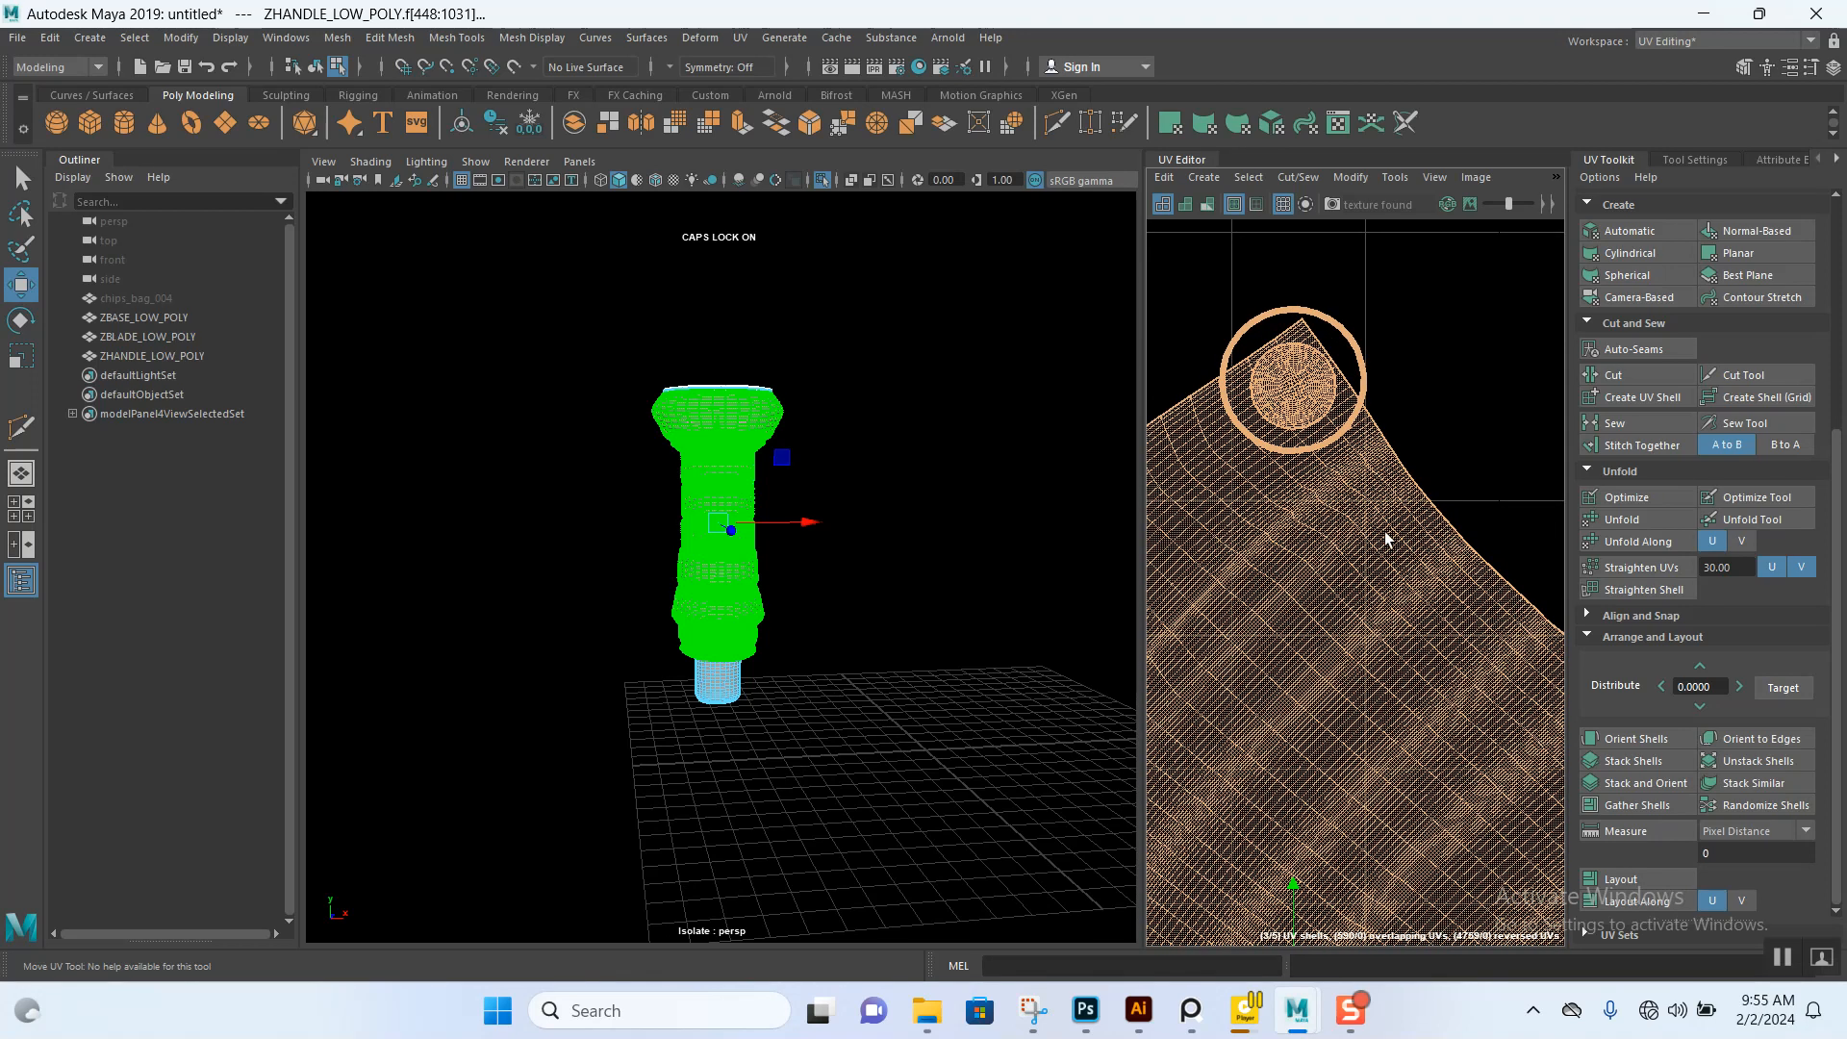
click(1362, 483)
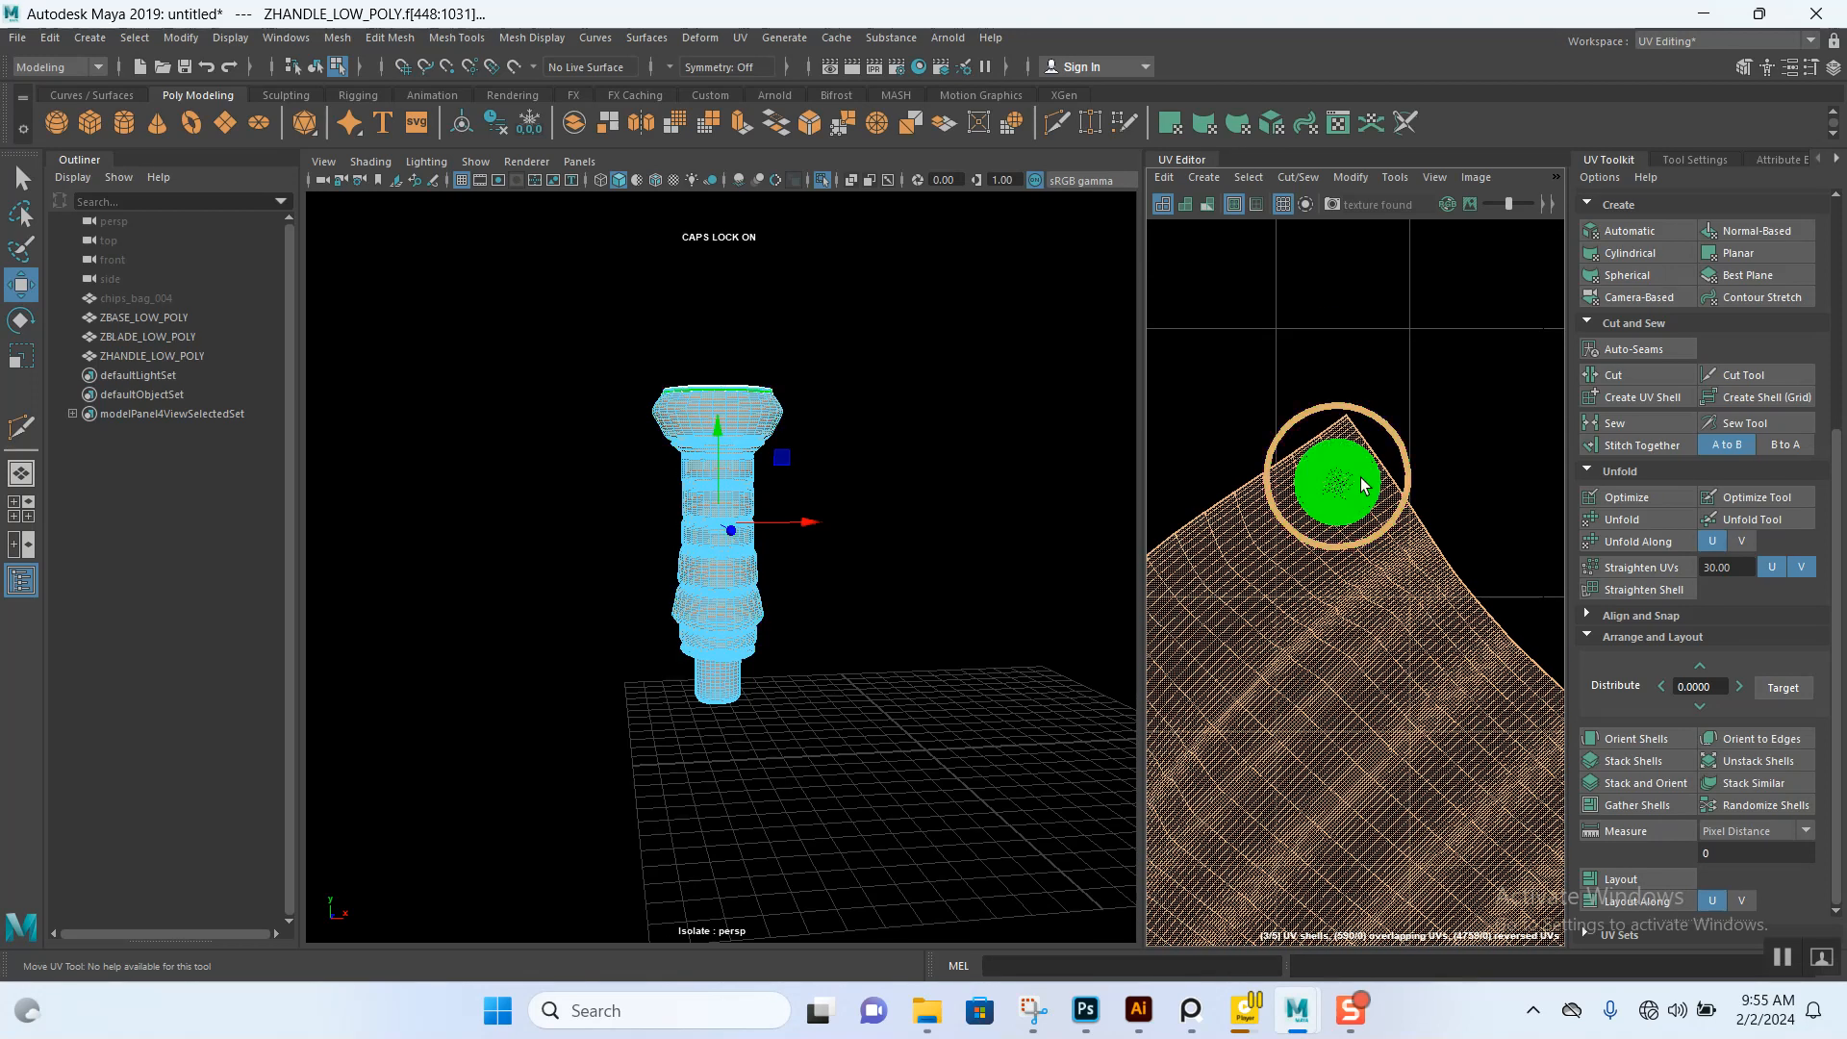
click(1393, 531)
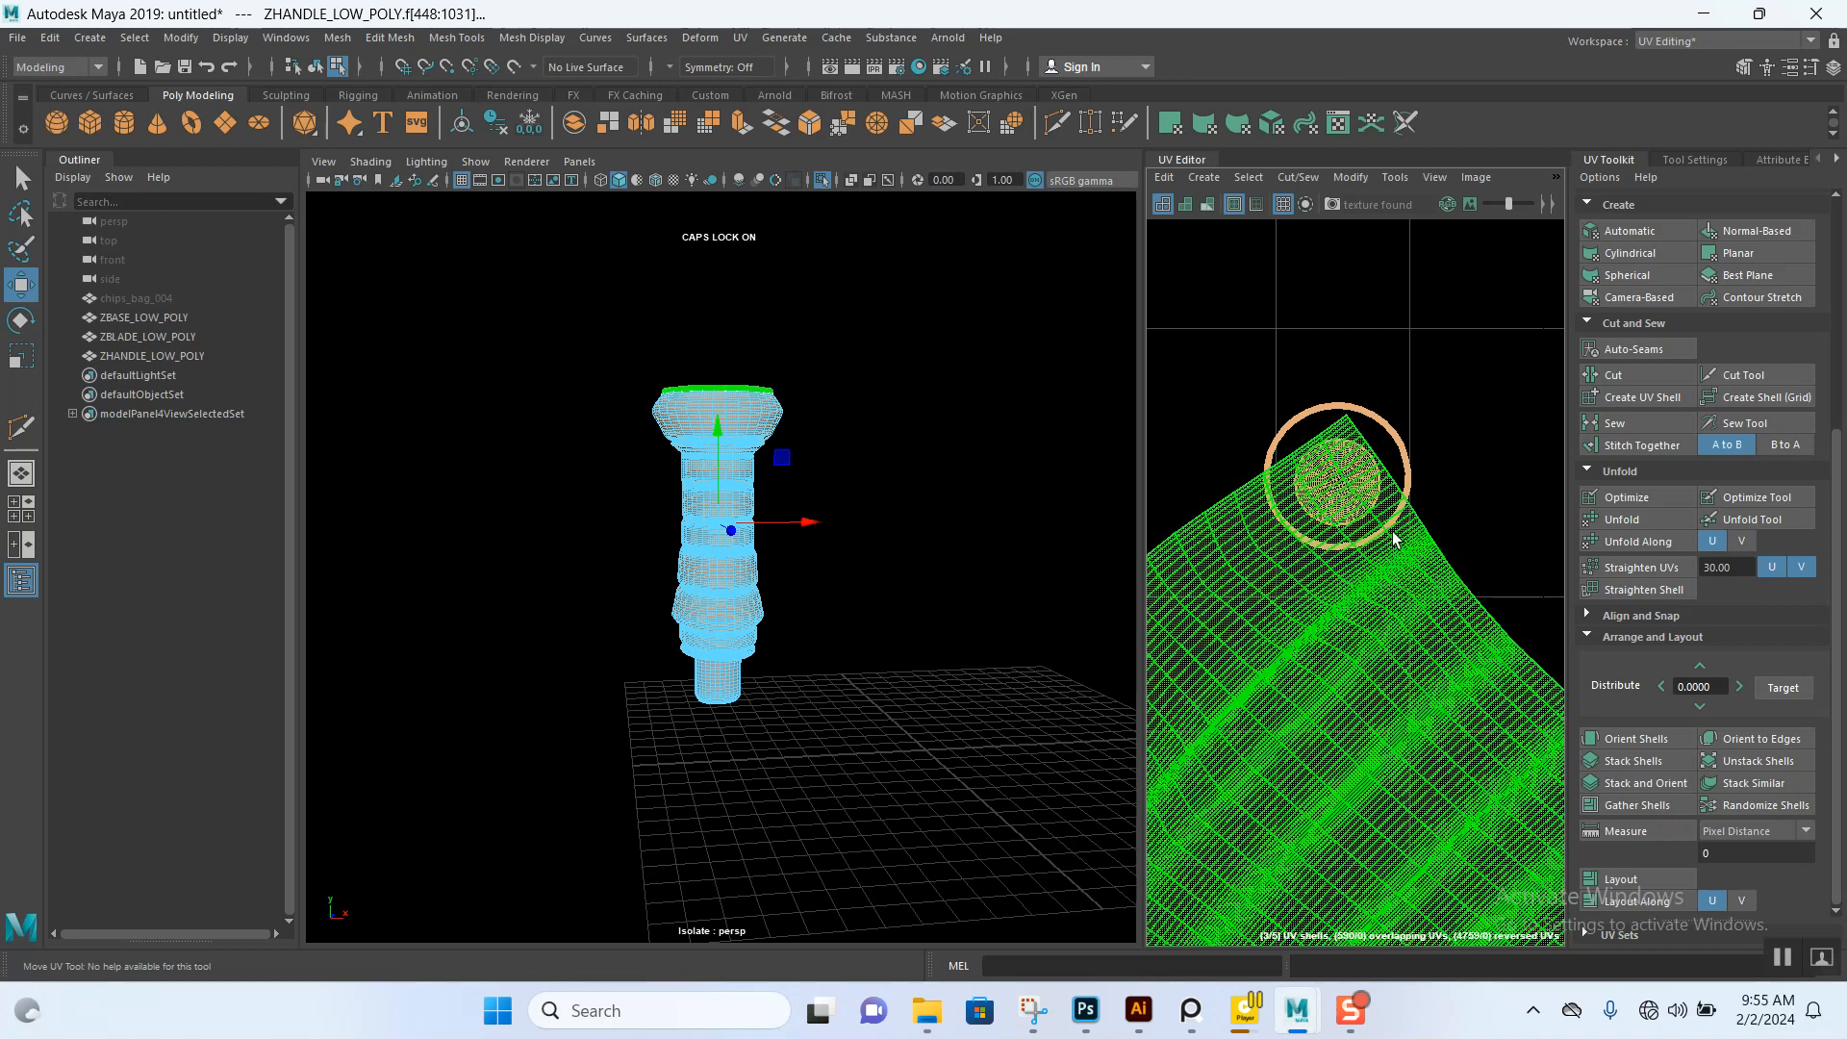
click(1367, 488)
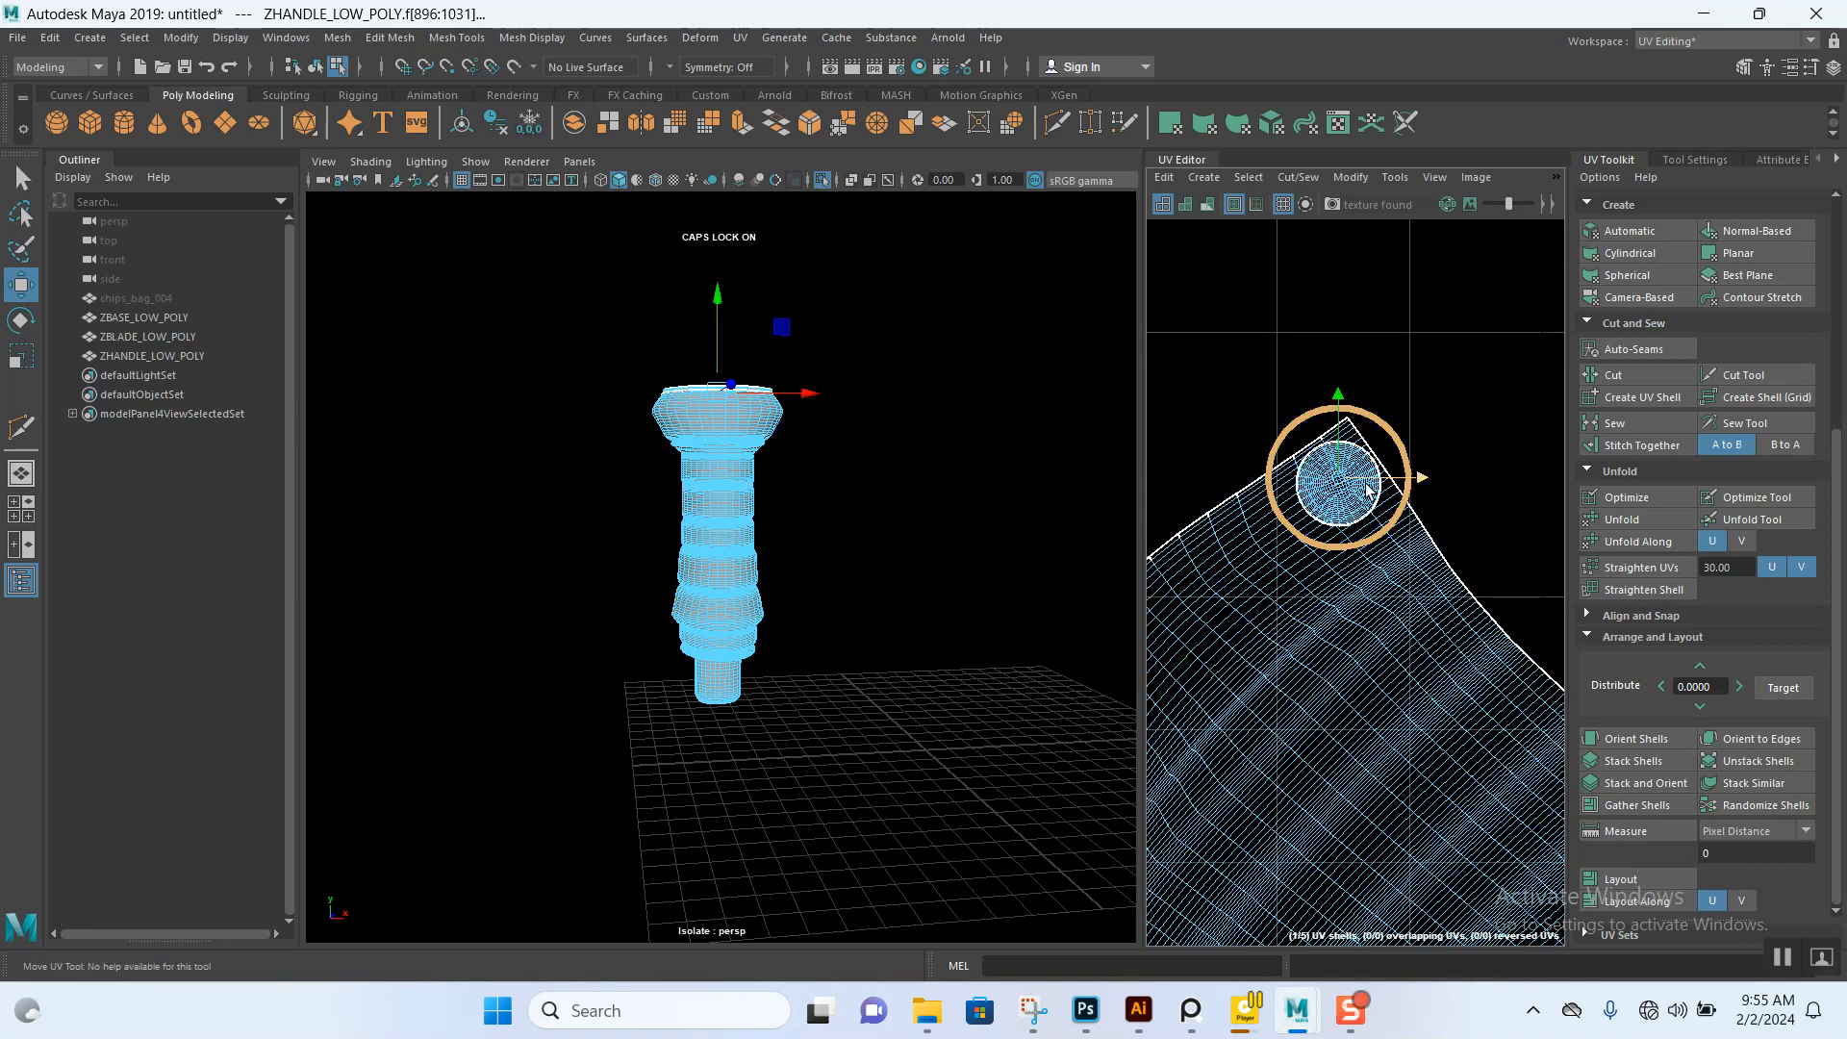
shift+click(1376, 499)
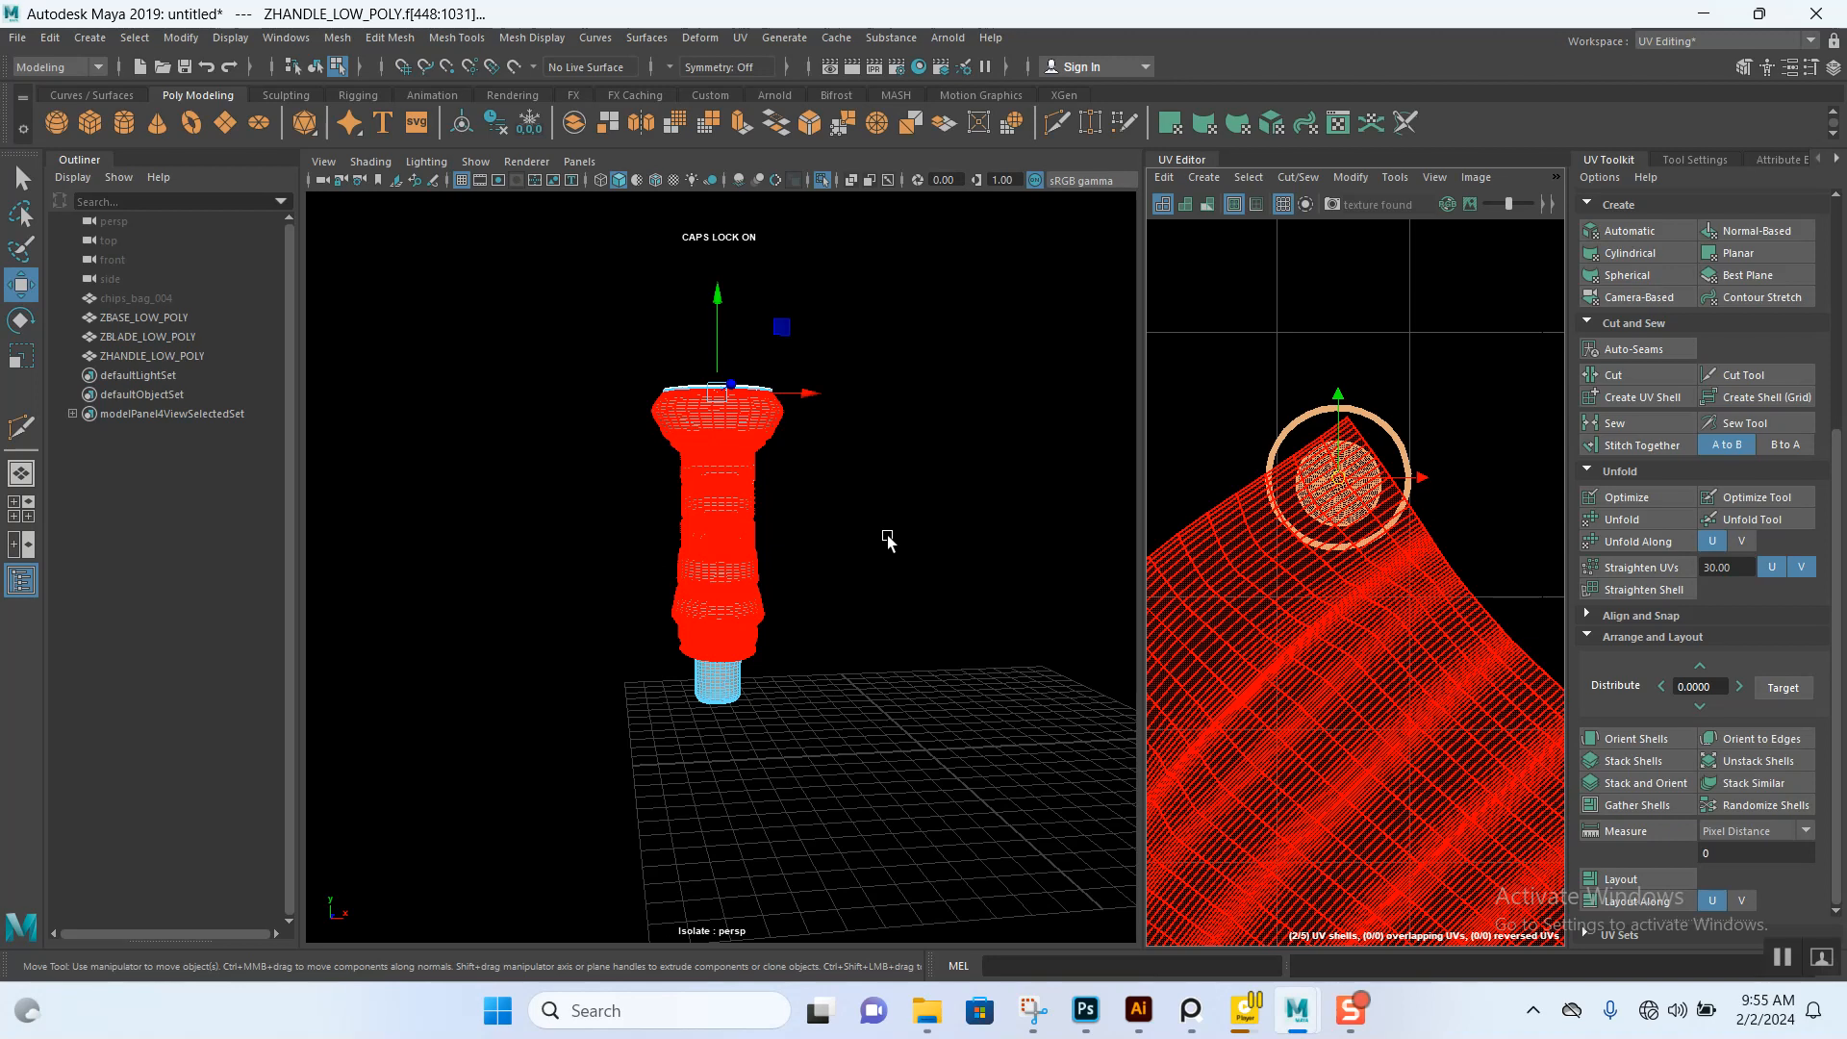
key(f)
scroll(889, 558, up, 8)
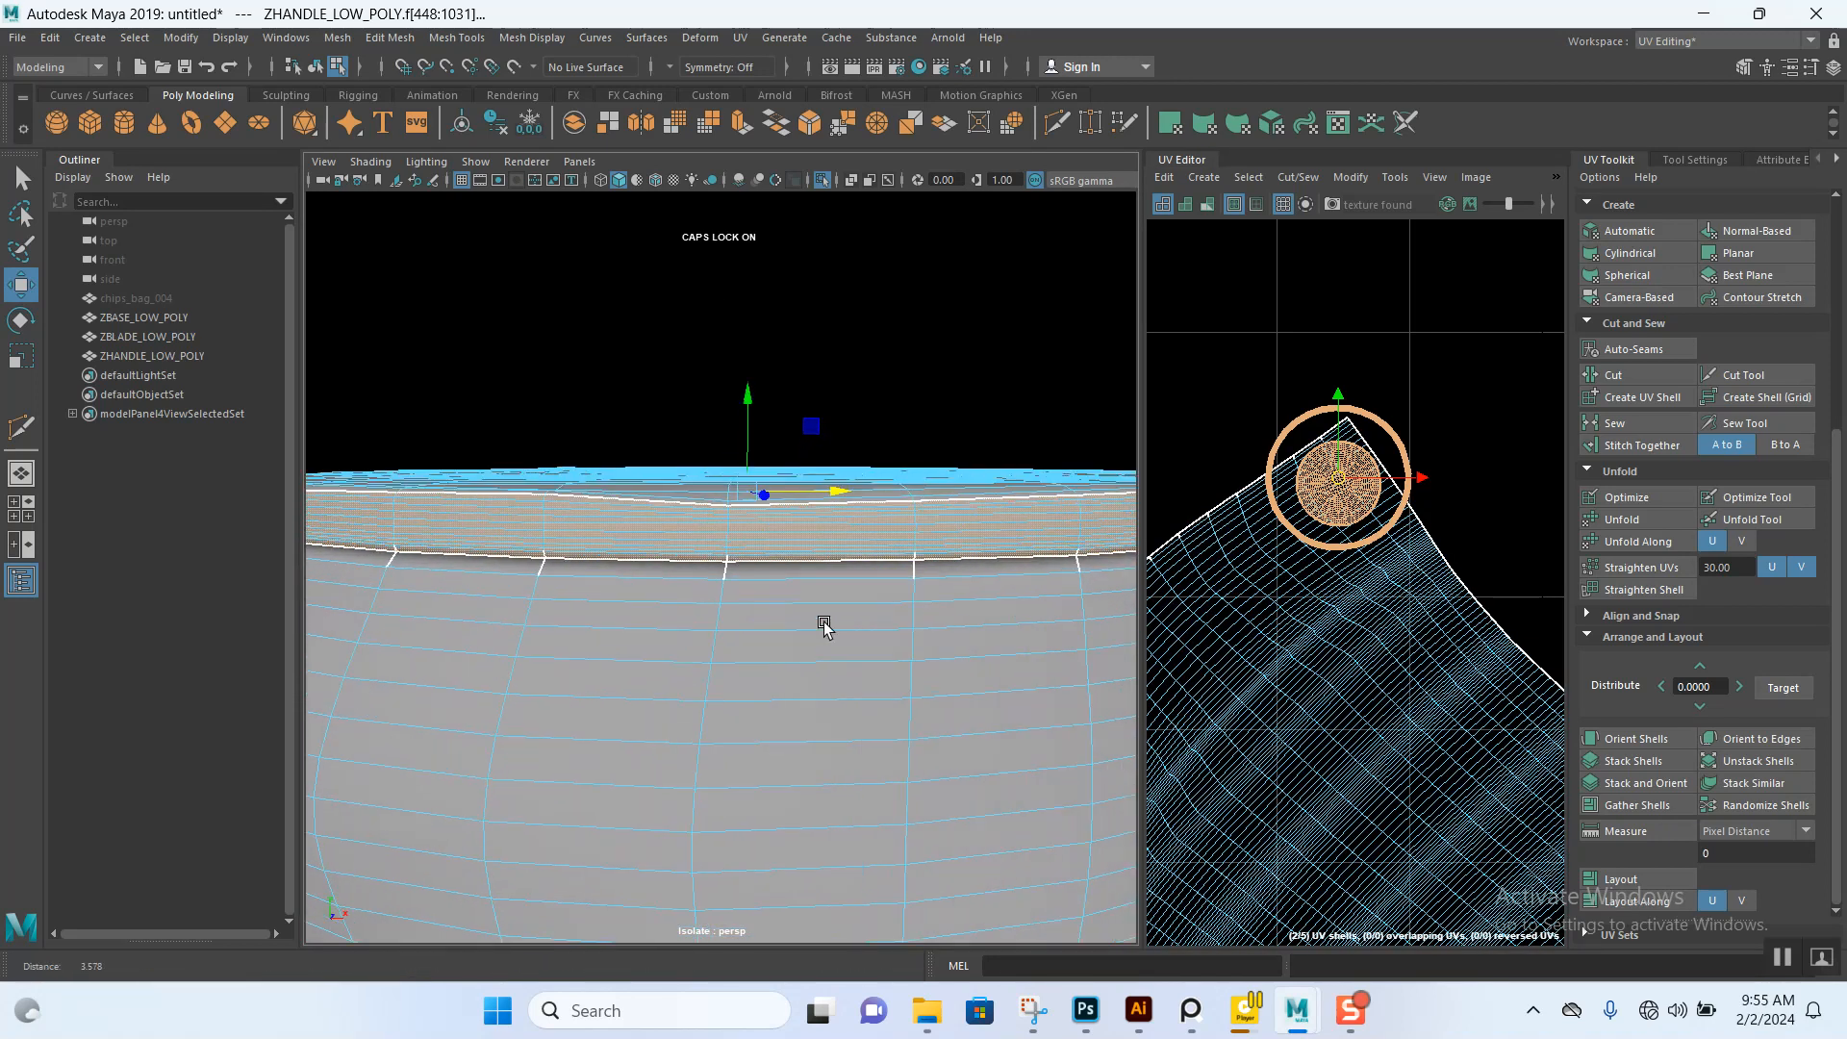
scroll(870, 693, up, 6)
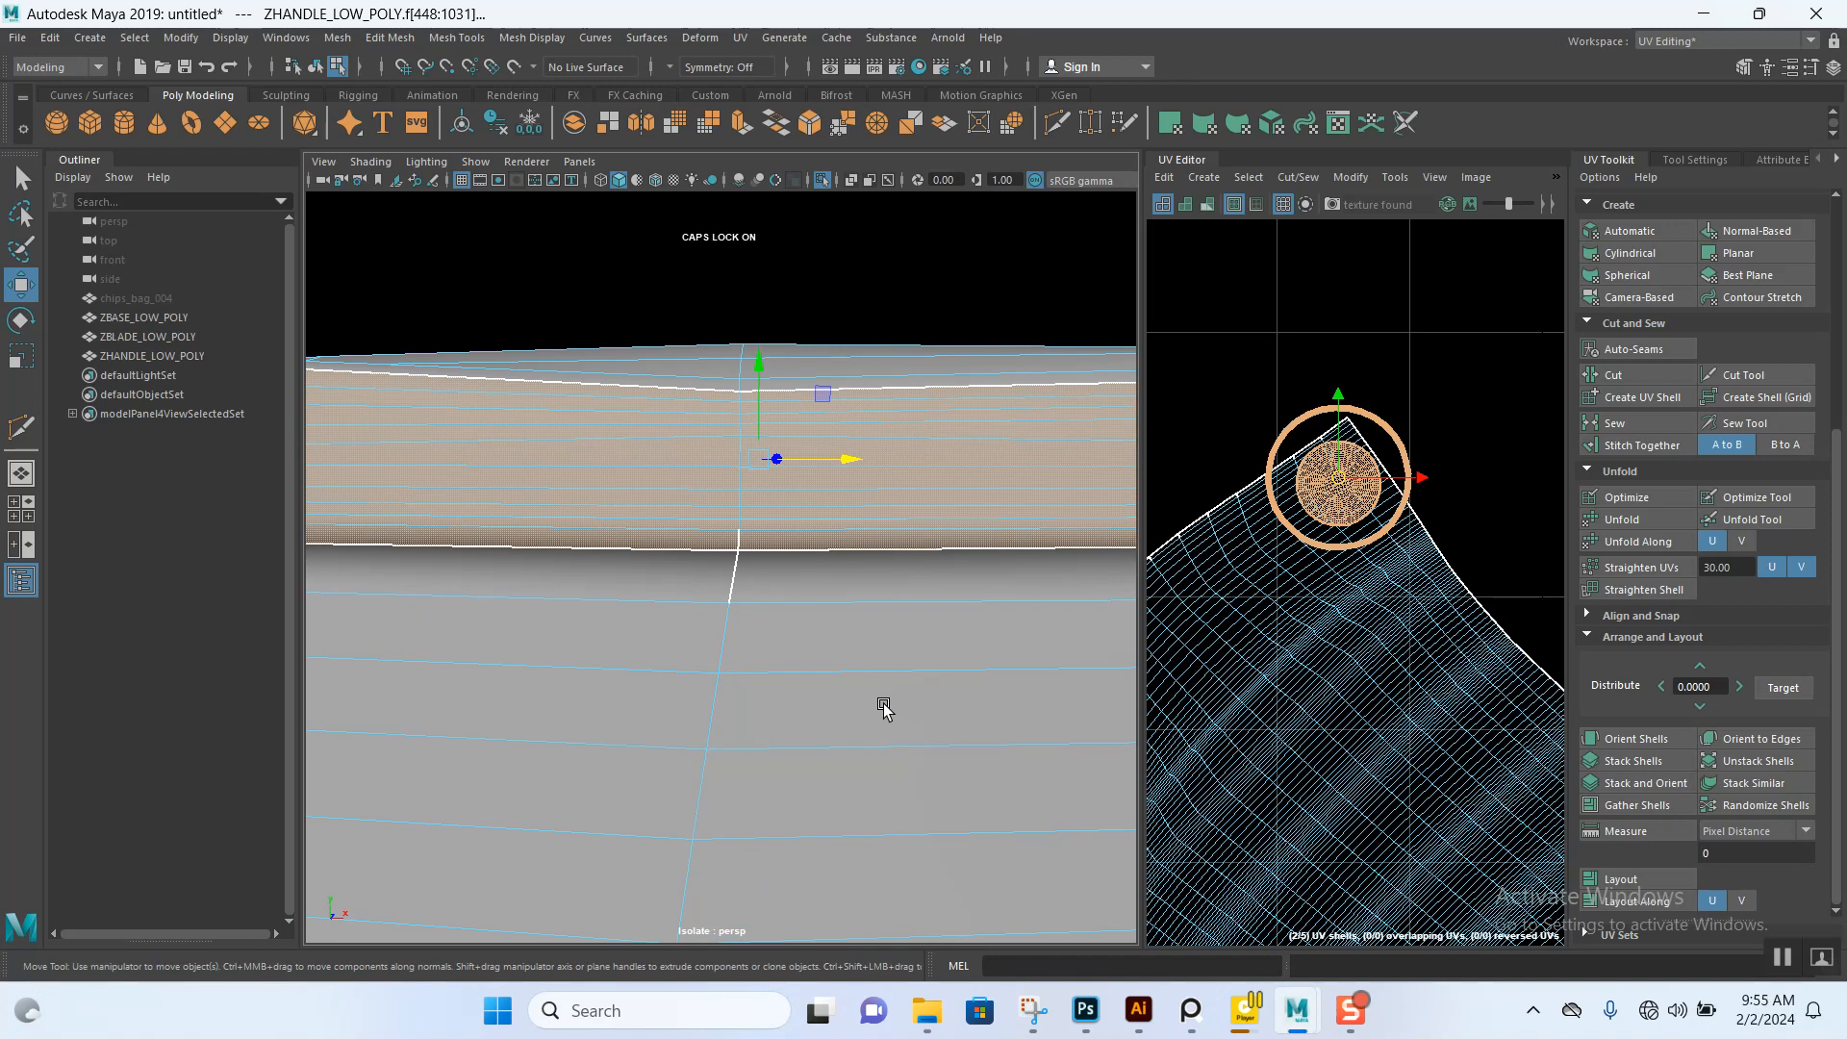
scroll(851, 685, down, 5)
scroll(825, 589, down, 10)
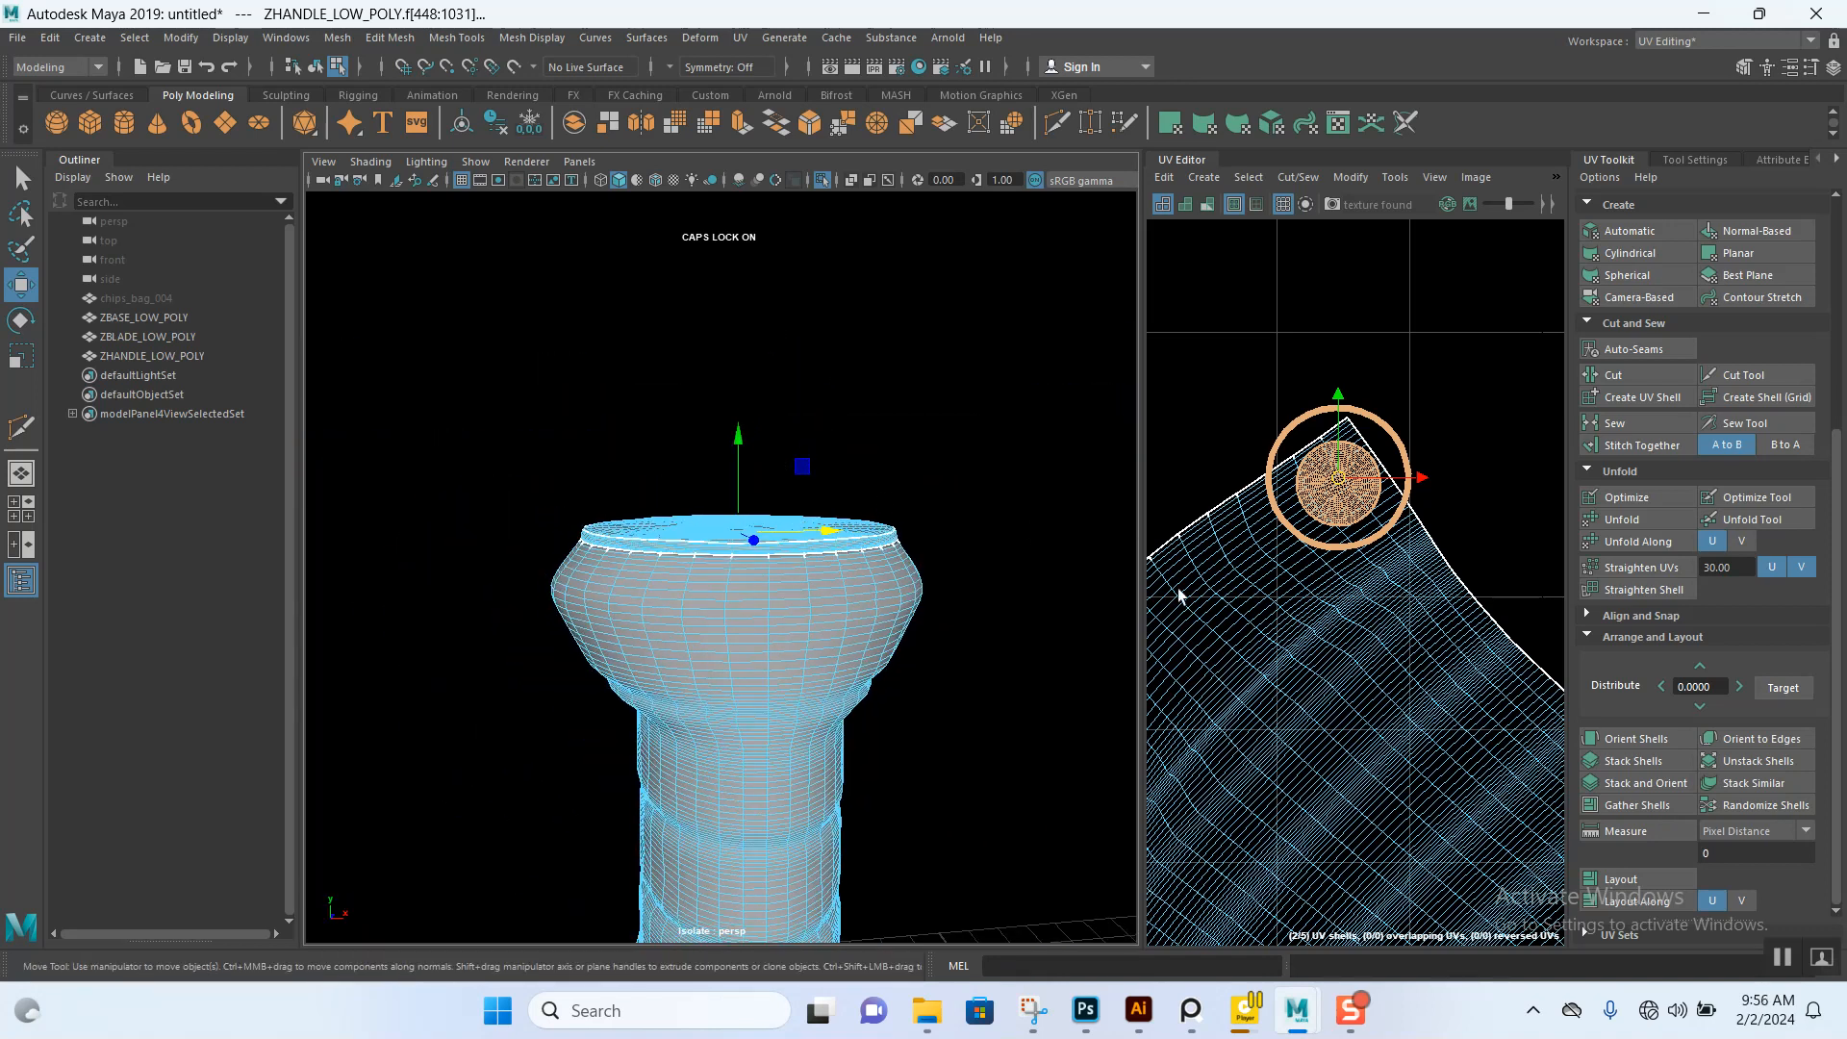
scroll(1193, 480, down, 6)
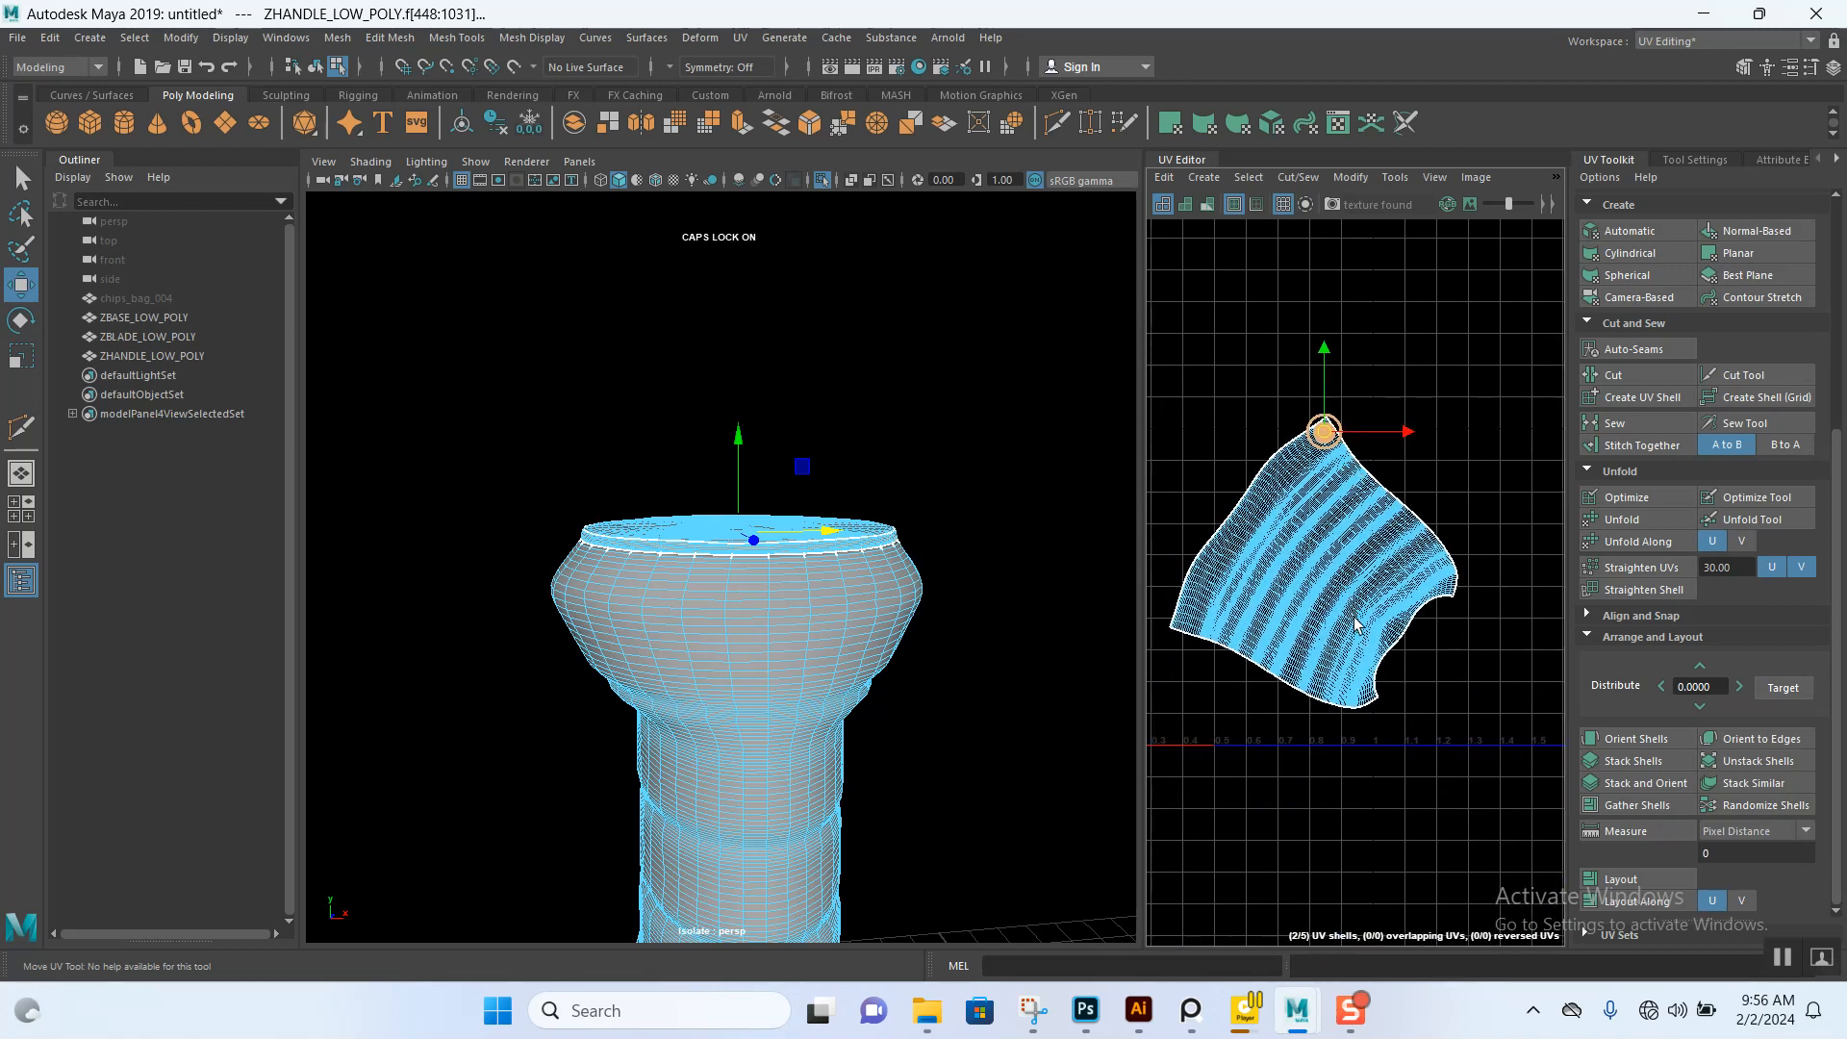
- Orient the unfolded body, disc and ring shells and rotate them 90 degrees clockwise
drag(1276, 365, 1516, 770)
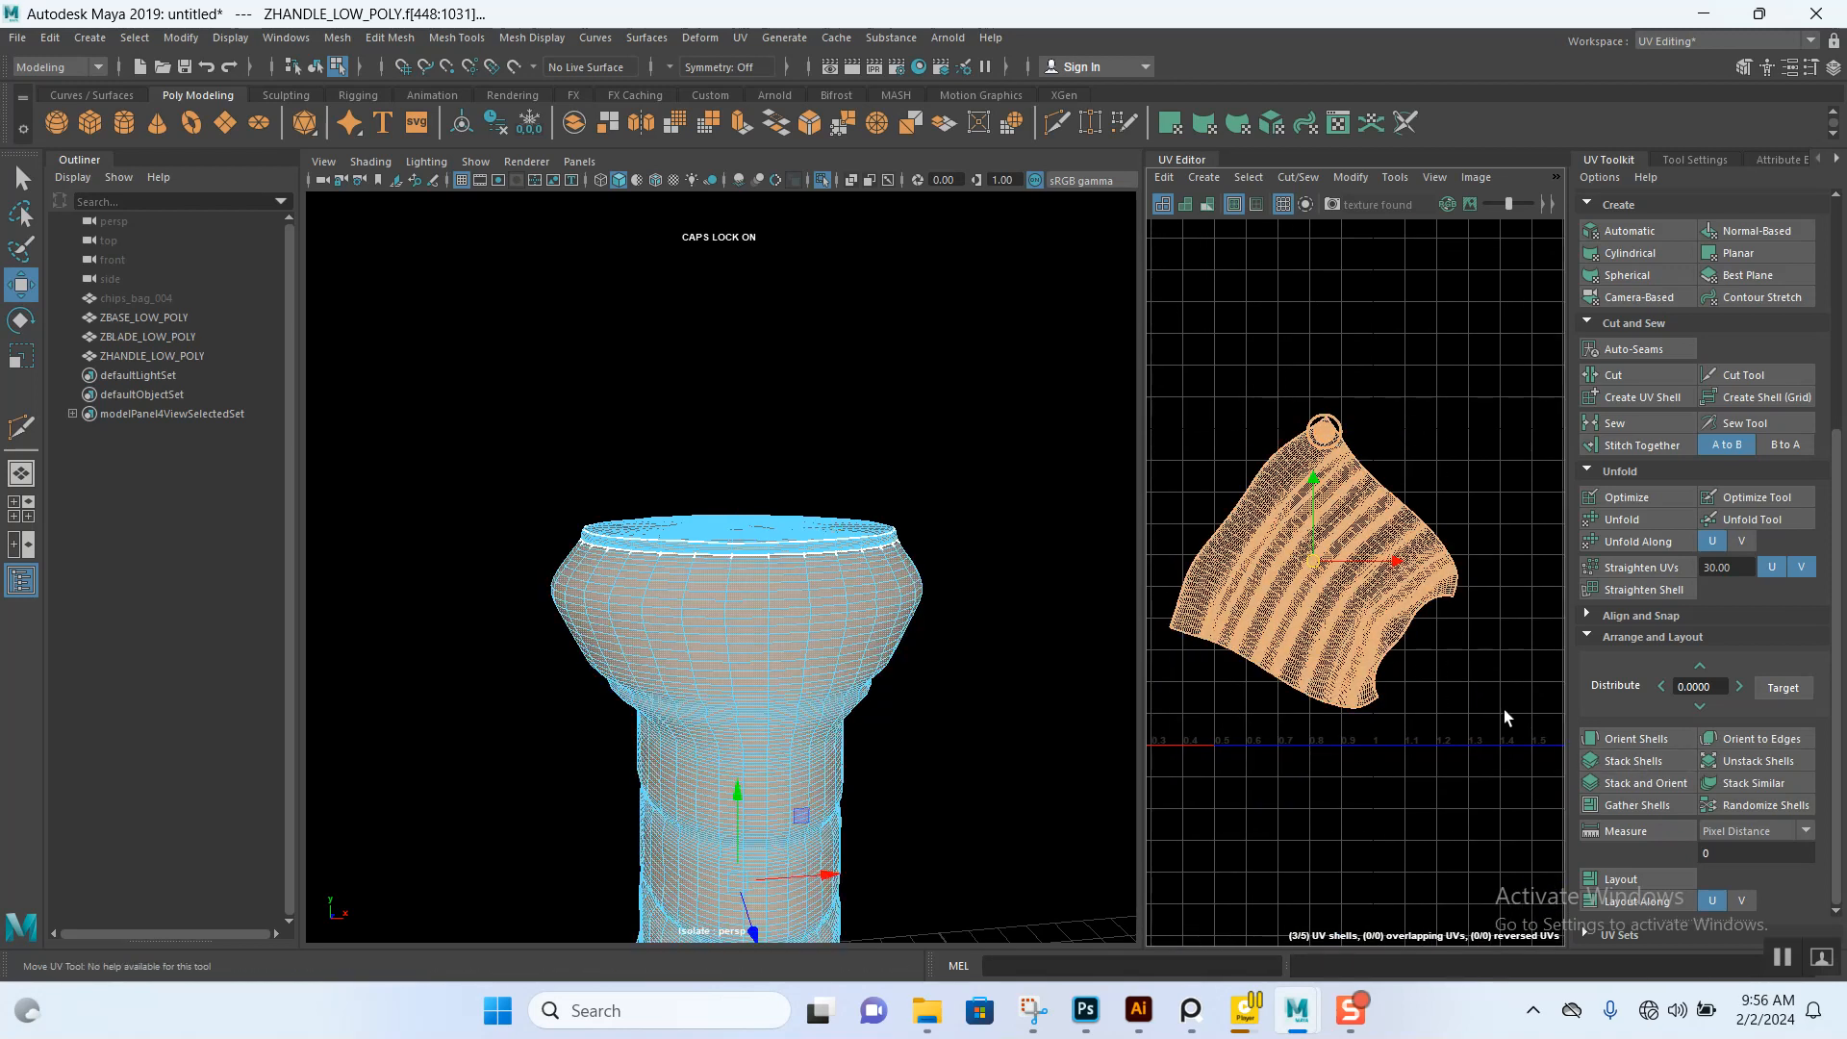
click(1615, 736)
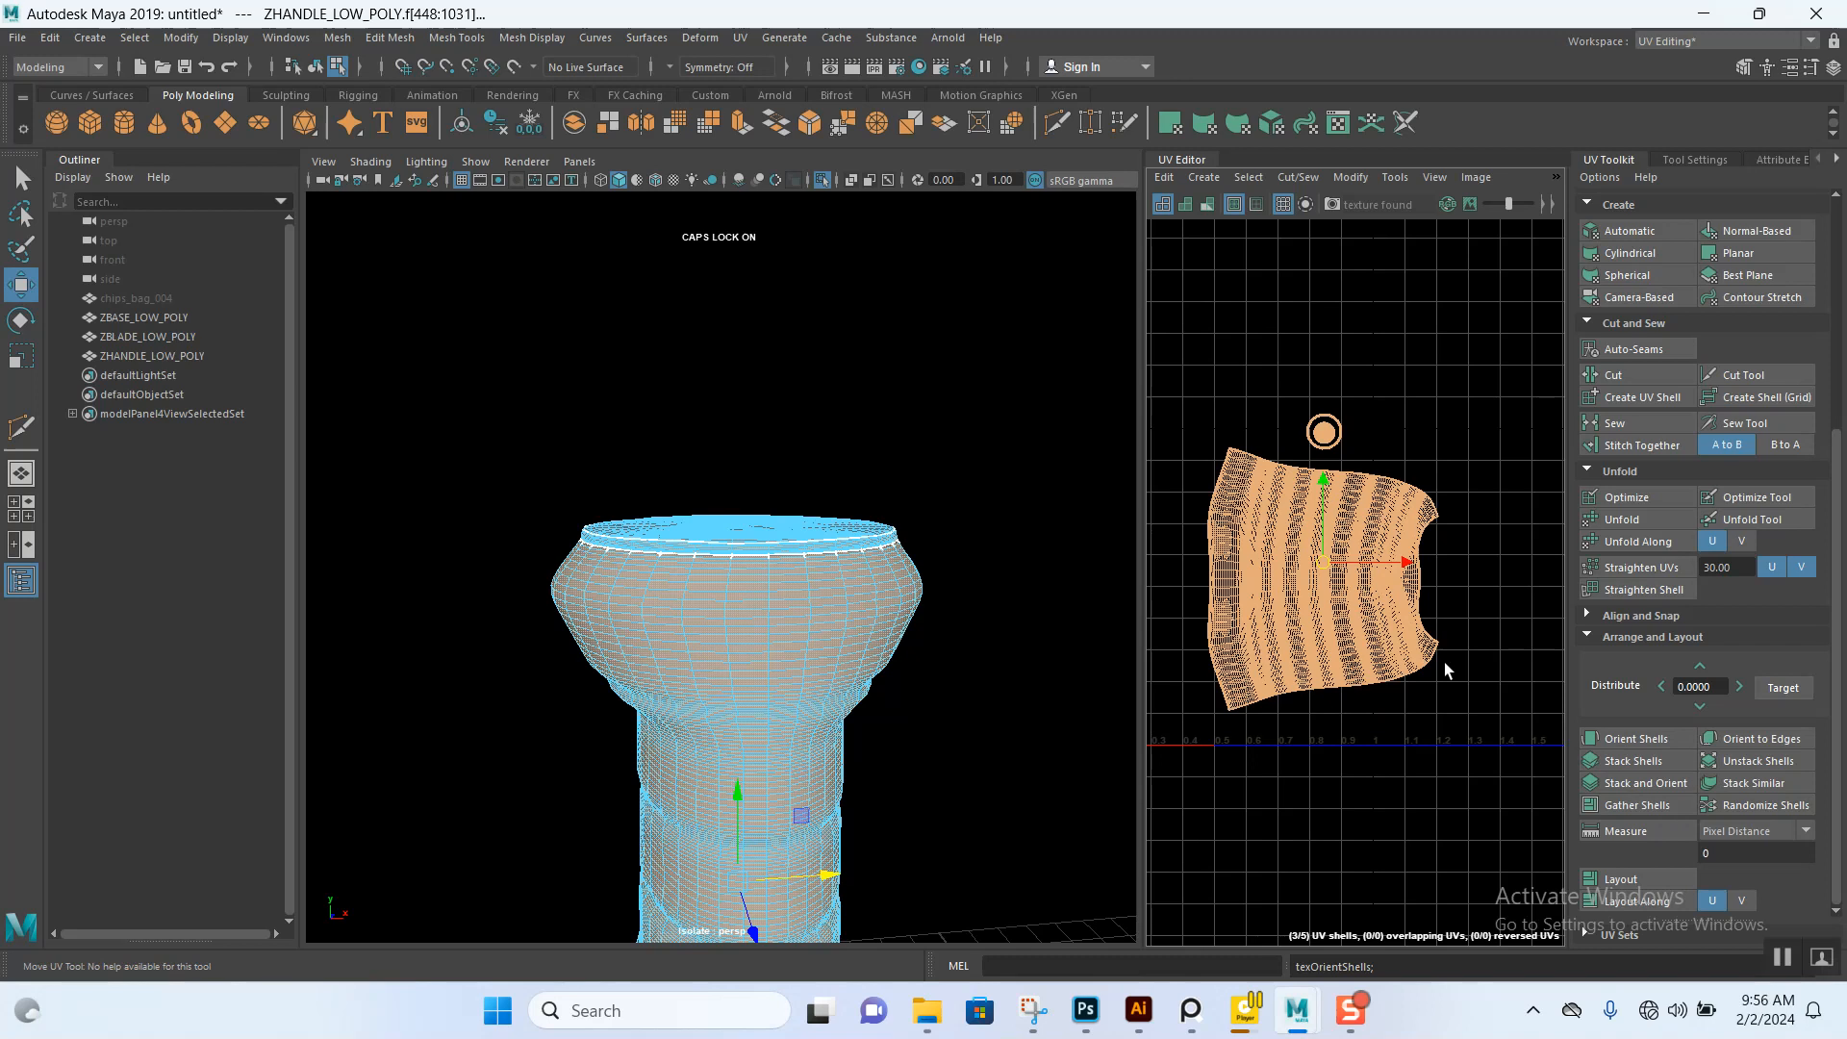
scroll(1642, 530, up, 5)
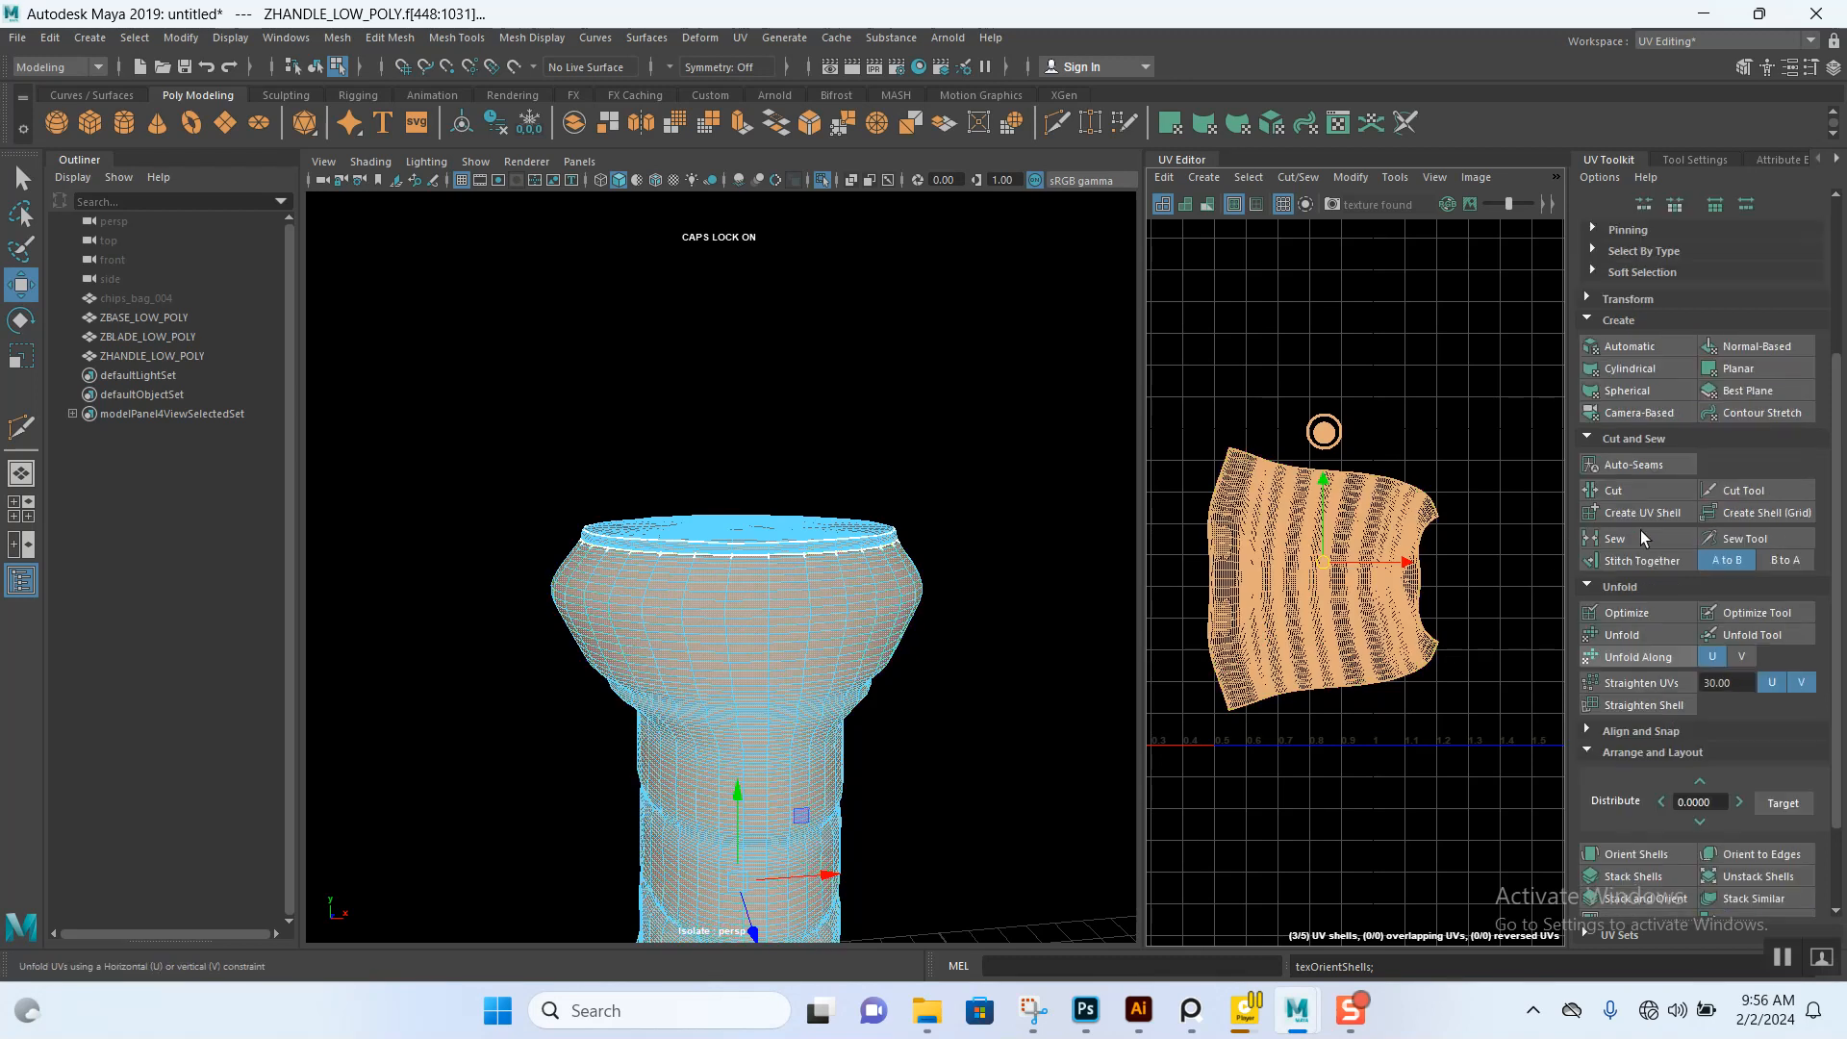
scroll(1651, 470, up, 1)
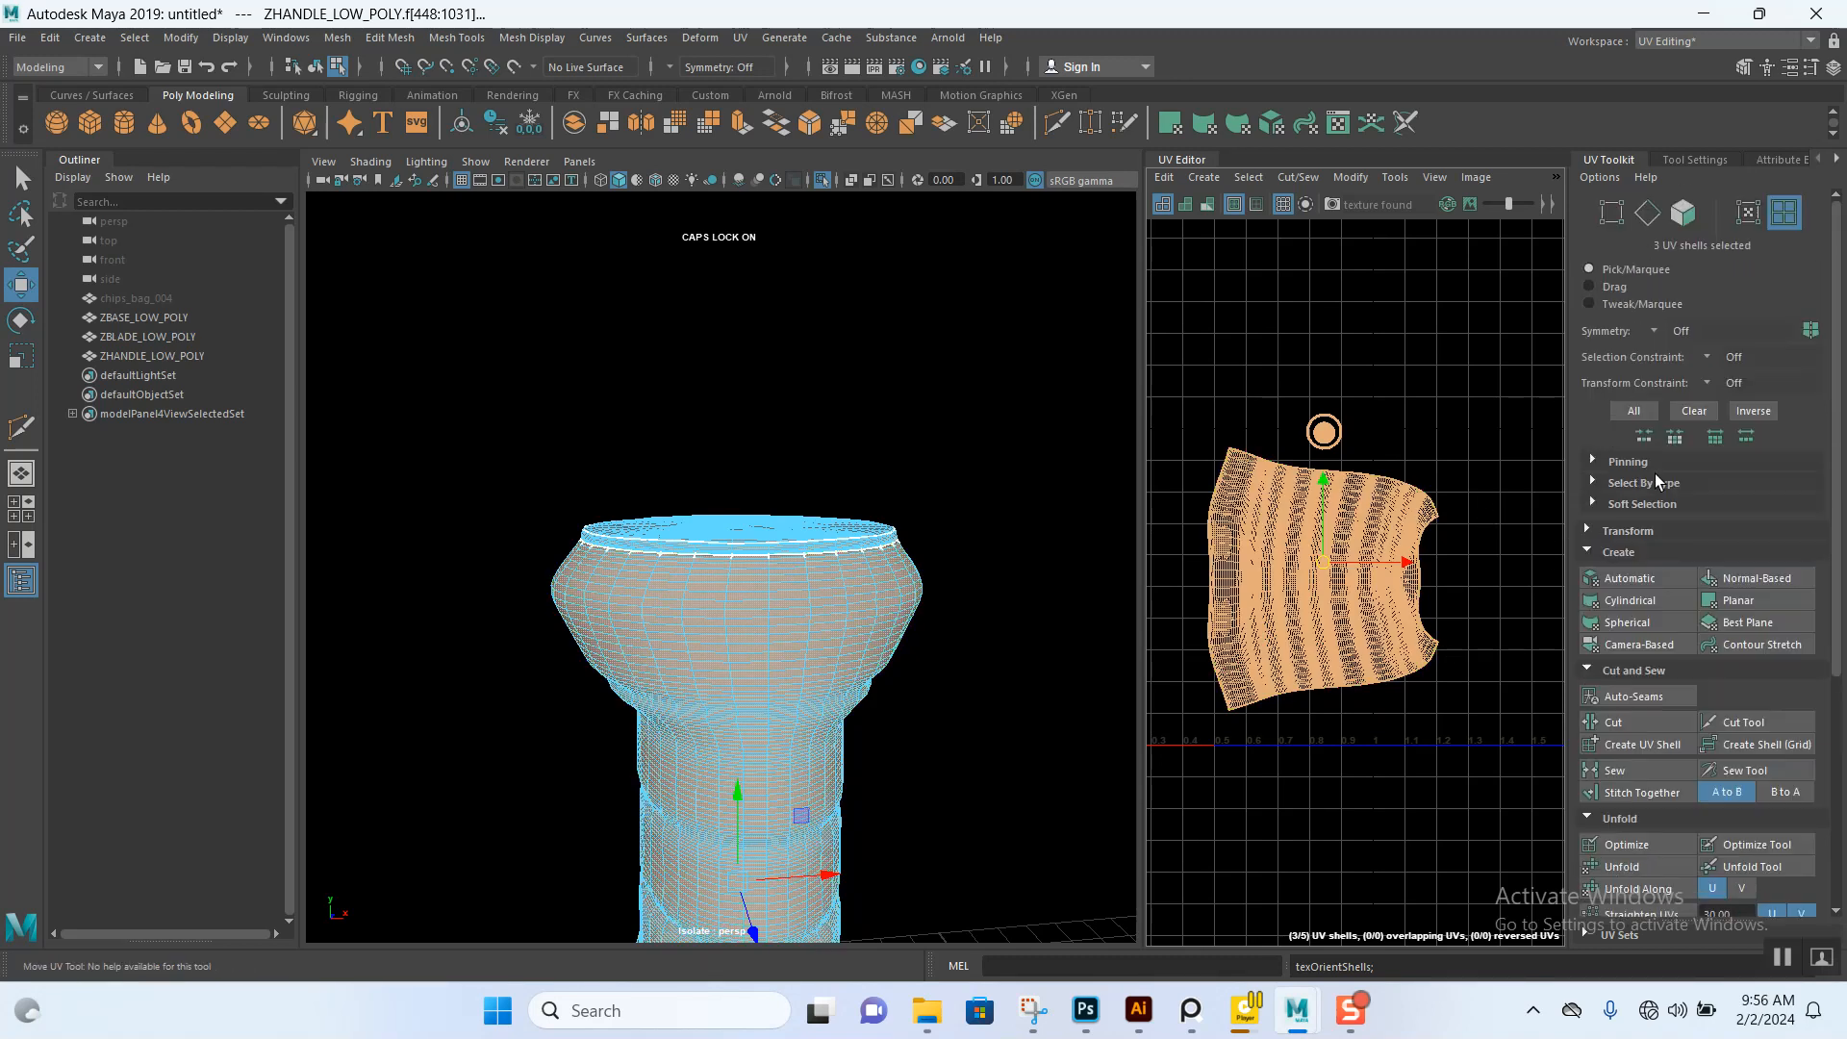
click(1619, 530)
scroll(1742, 737, down, 2)
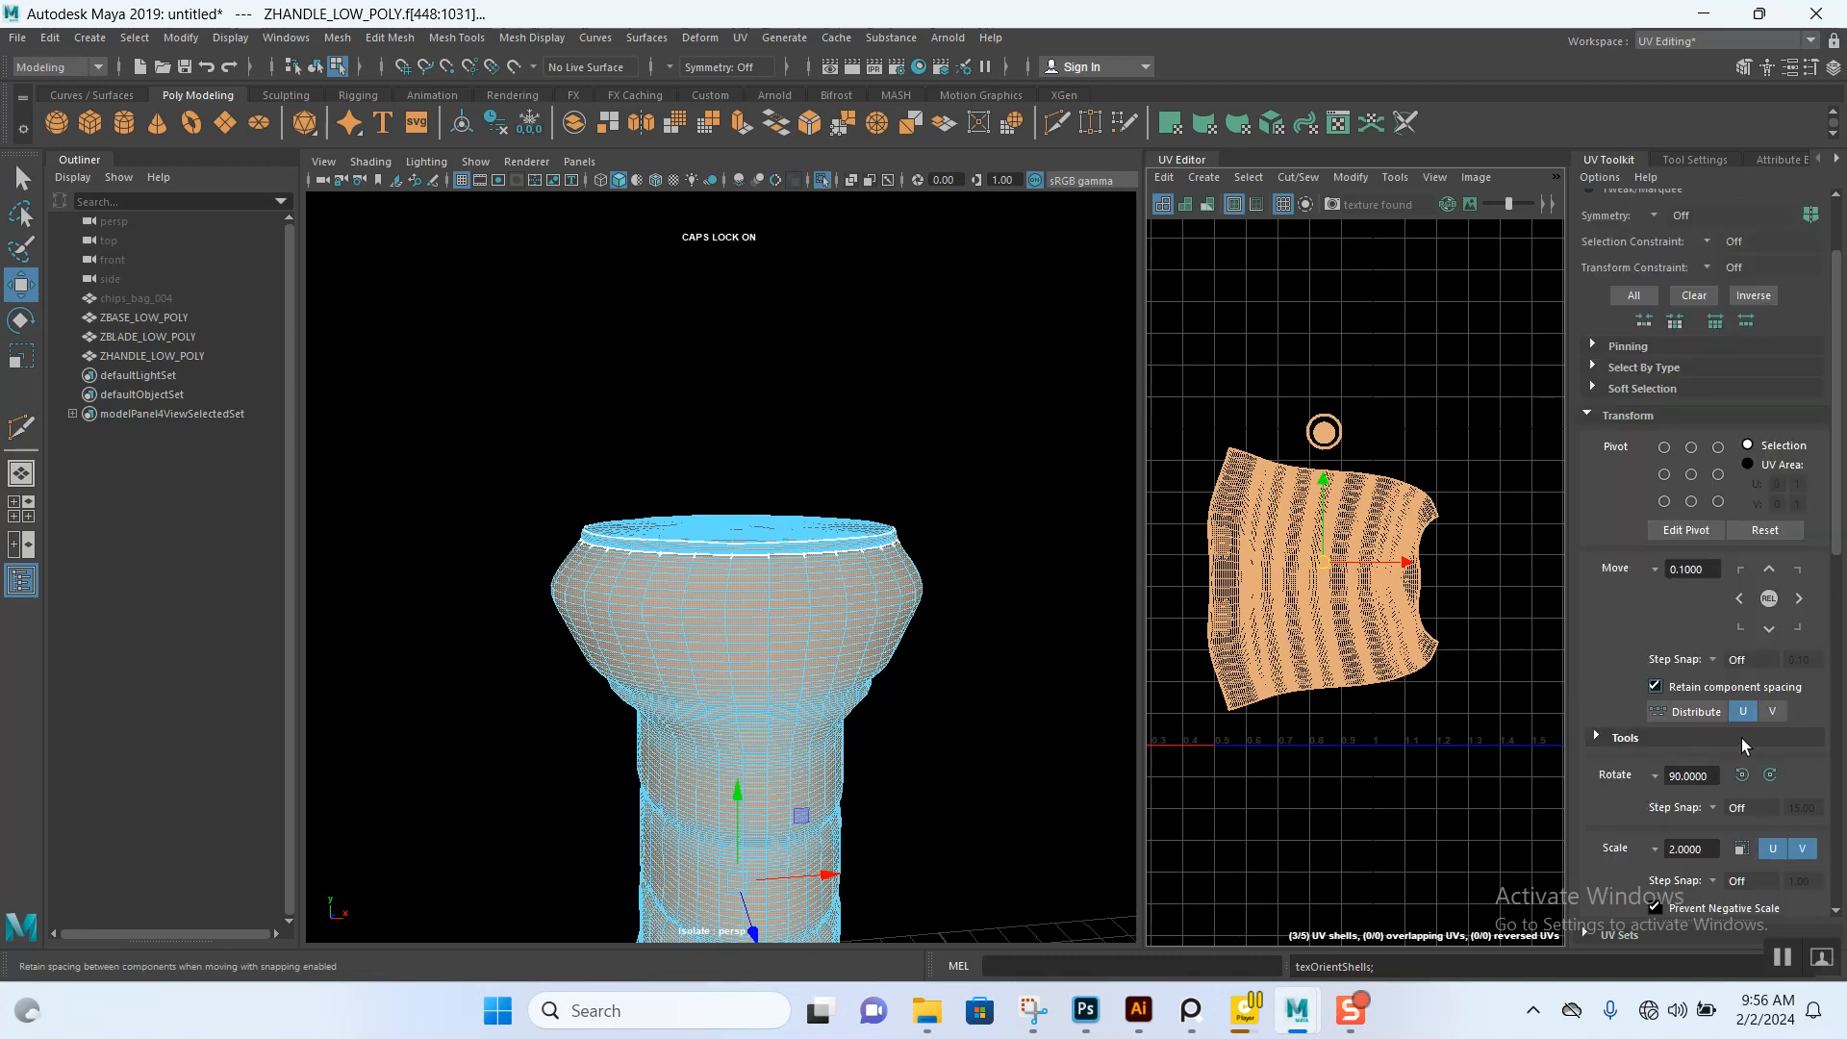
click(1768, 774)
- Select the edges of the handle's flared upper end on the model and check where they lie in the unfolded UVs
alt+drag(941, 705, 890, 520)
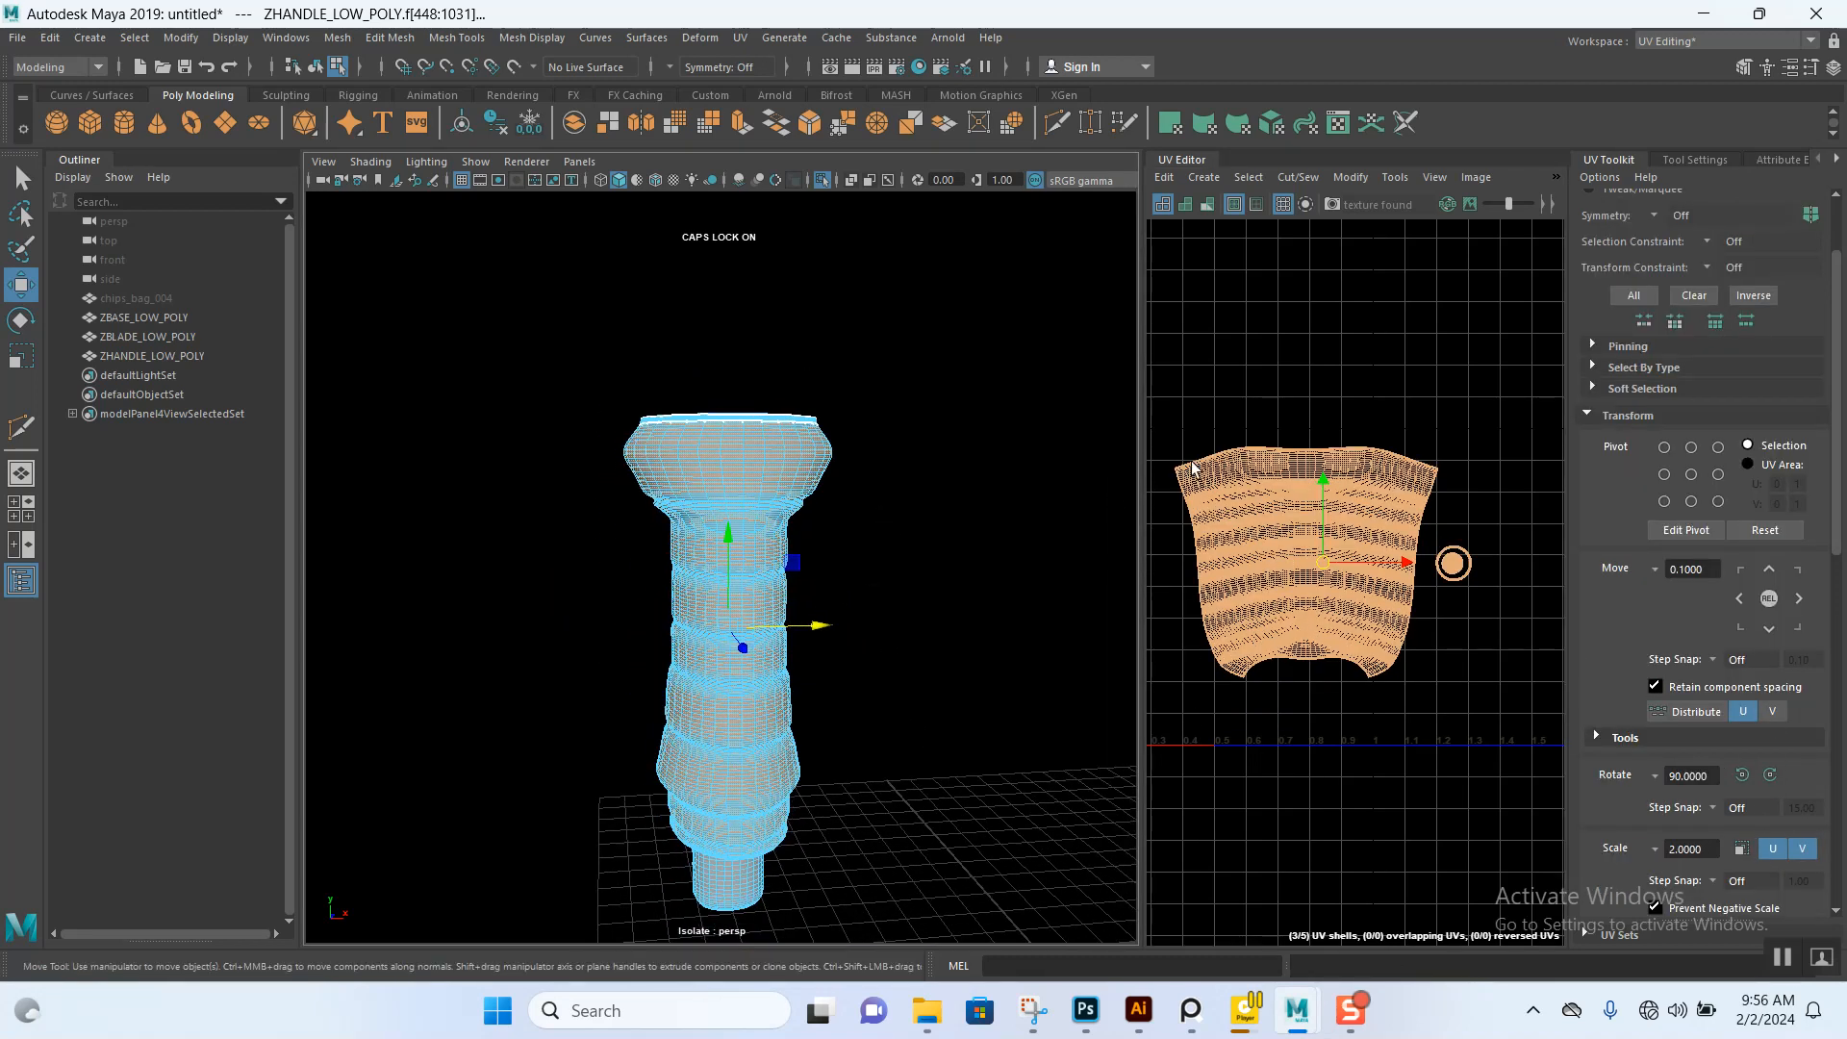
right_drag(784, 428, 825, 399)
drag(808, 485, 806, 484)
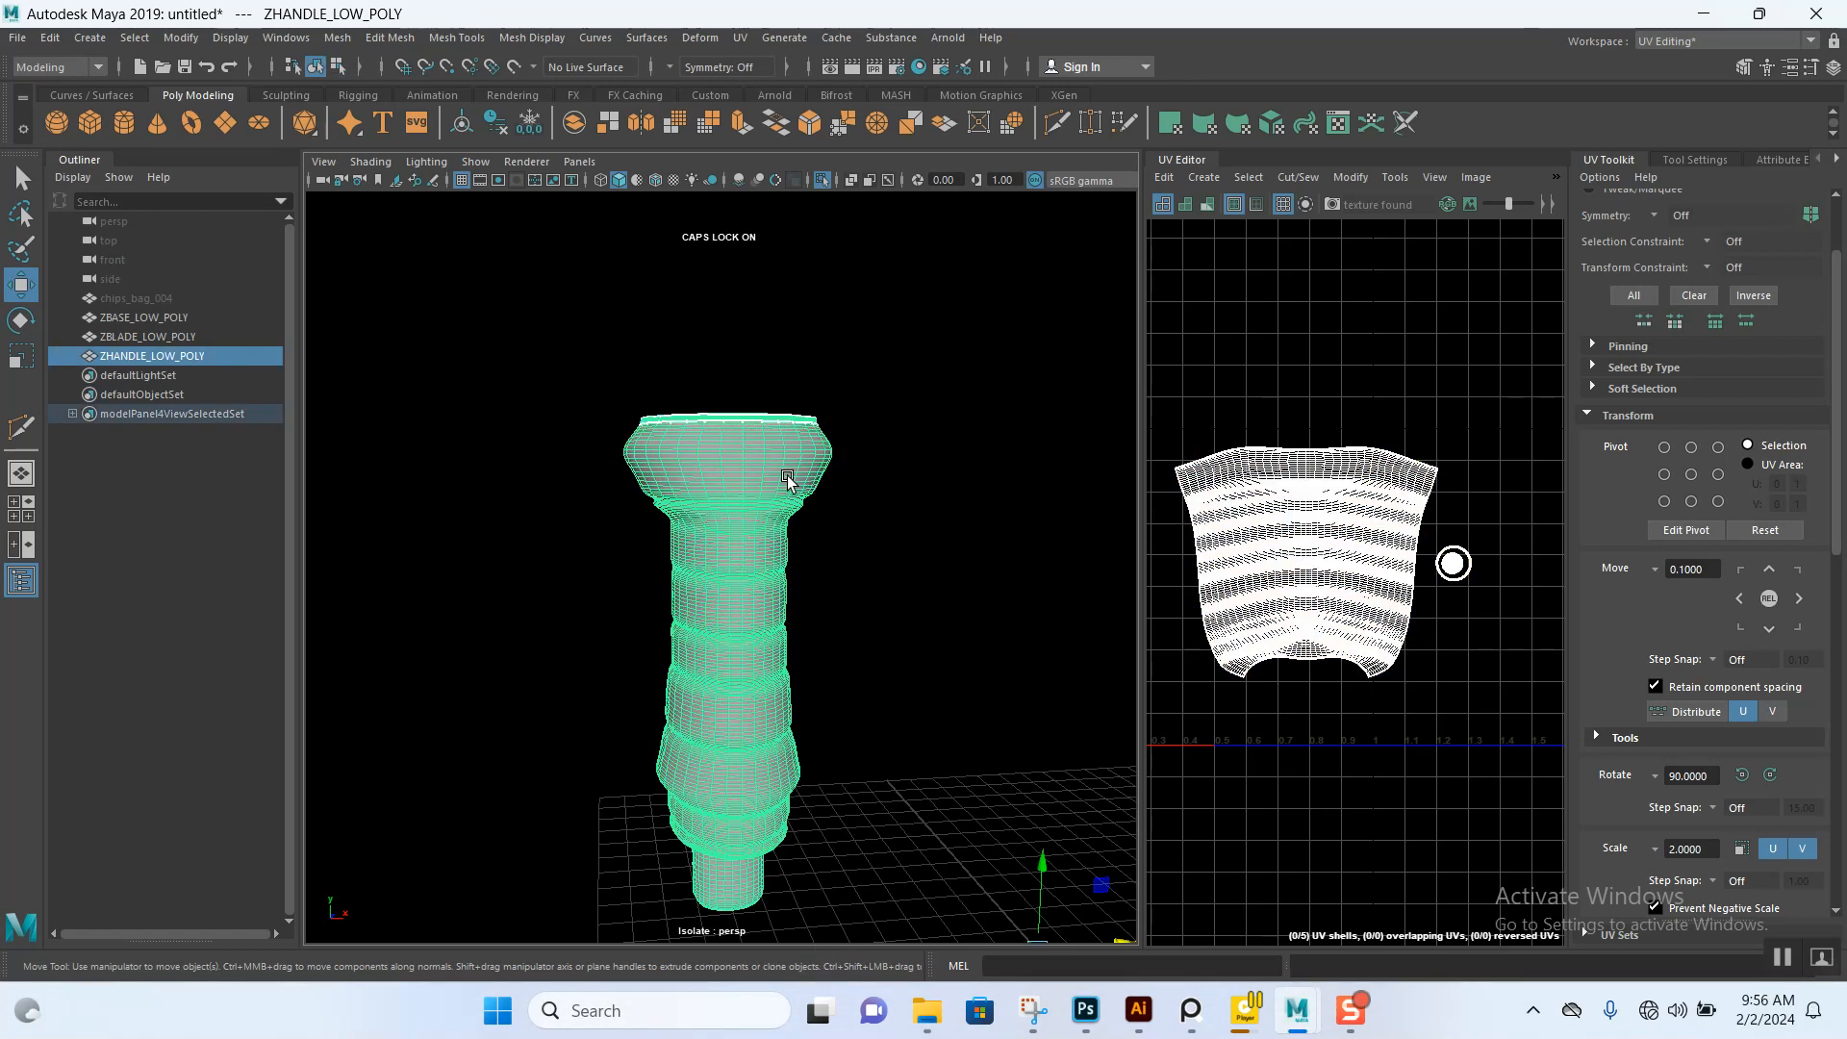
right_drag(734, 453, 897, 416)
click(895, 411)
click(738, 470)
right_drag(745, 461, 599, 413)
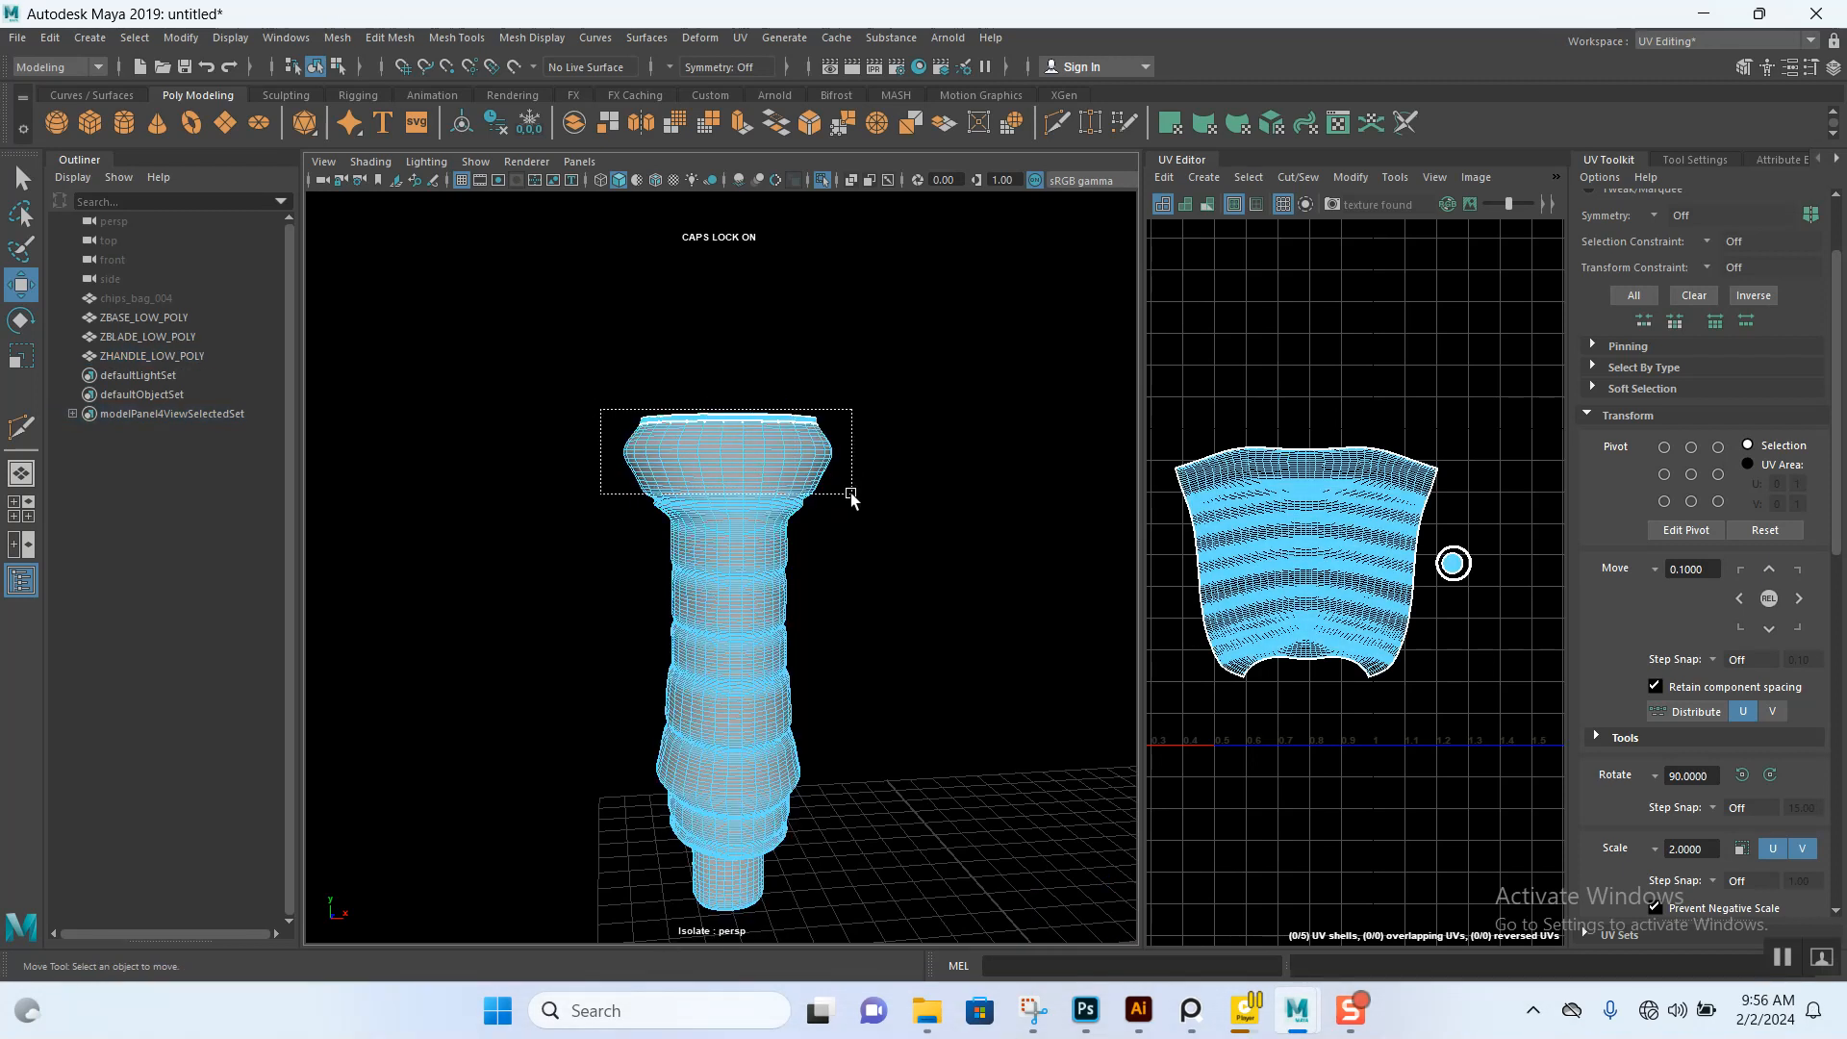
drag(850, 495, 852, 497)
scroll(891, 671, down, 1)
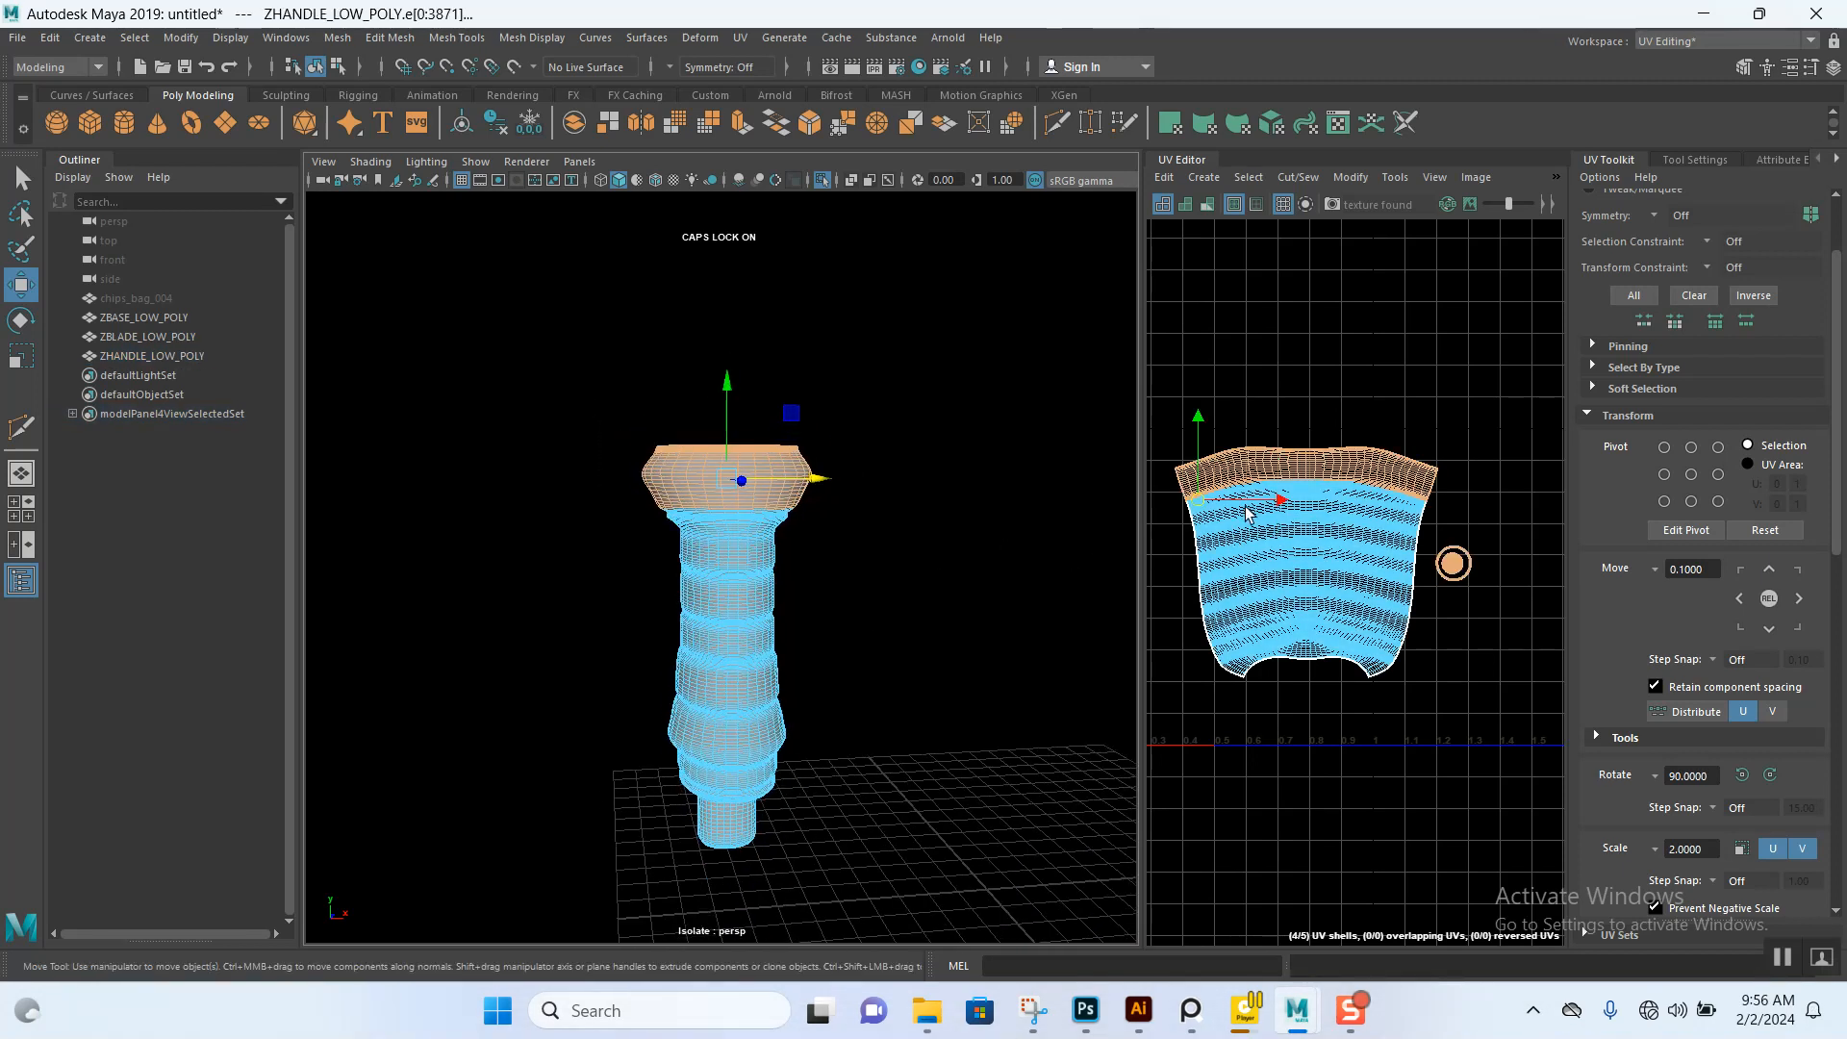
scroll(1327, 598, down, 2)
alt+middle_drag(1326, 552, 1408, 577)
scroll(1374, 586, up, 1)
scroll(1374, 587, up, 2)
scroll(1407, 578, down, 2)
- Select all of the handle's UV shells and lay them out automatically
right_click(1400, 441)
right_drag(1400, 441, 1336, 417)
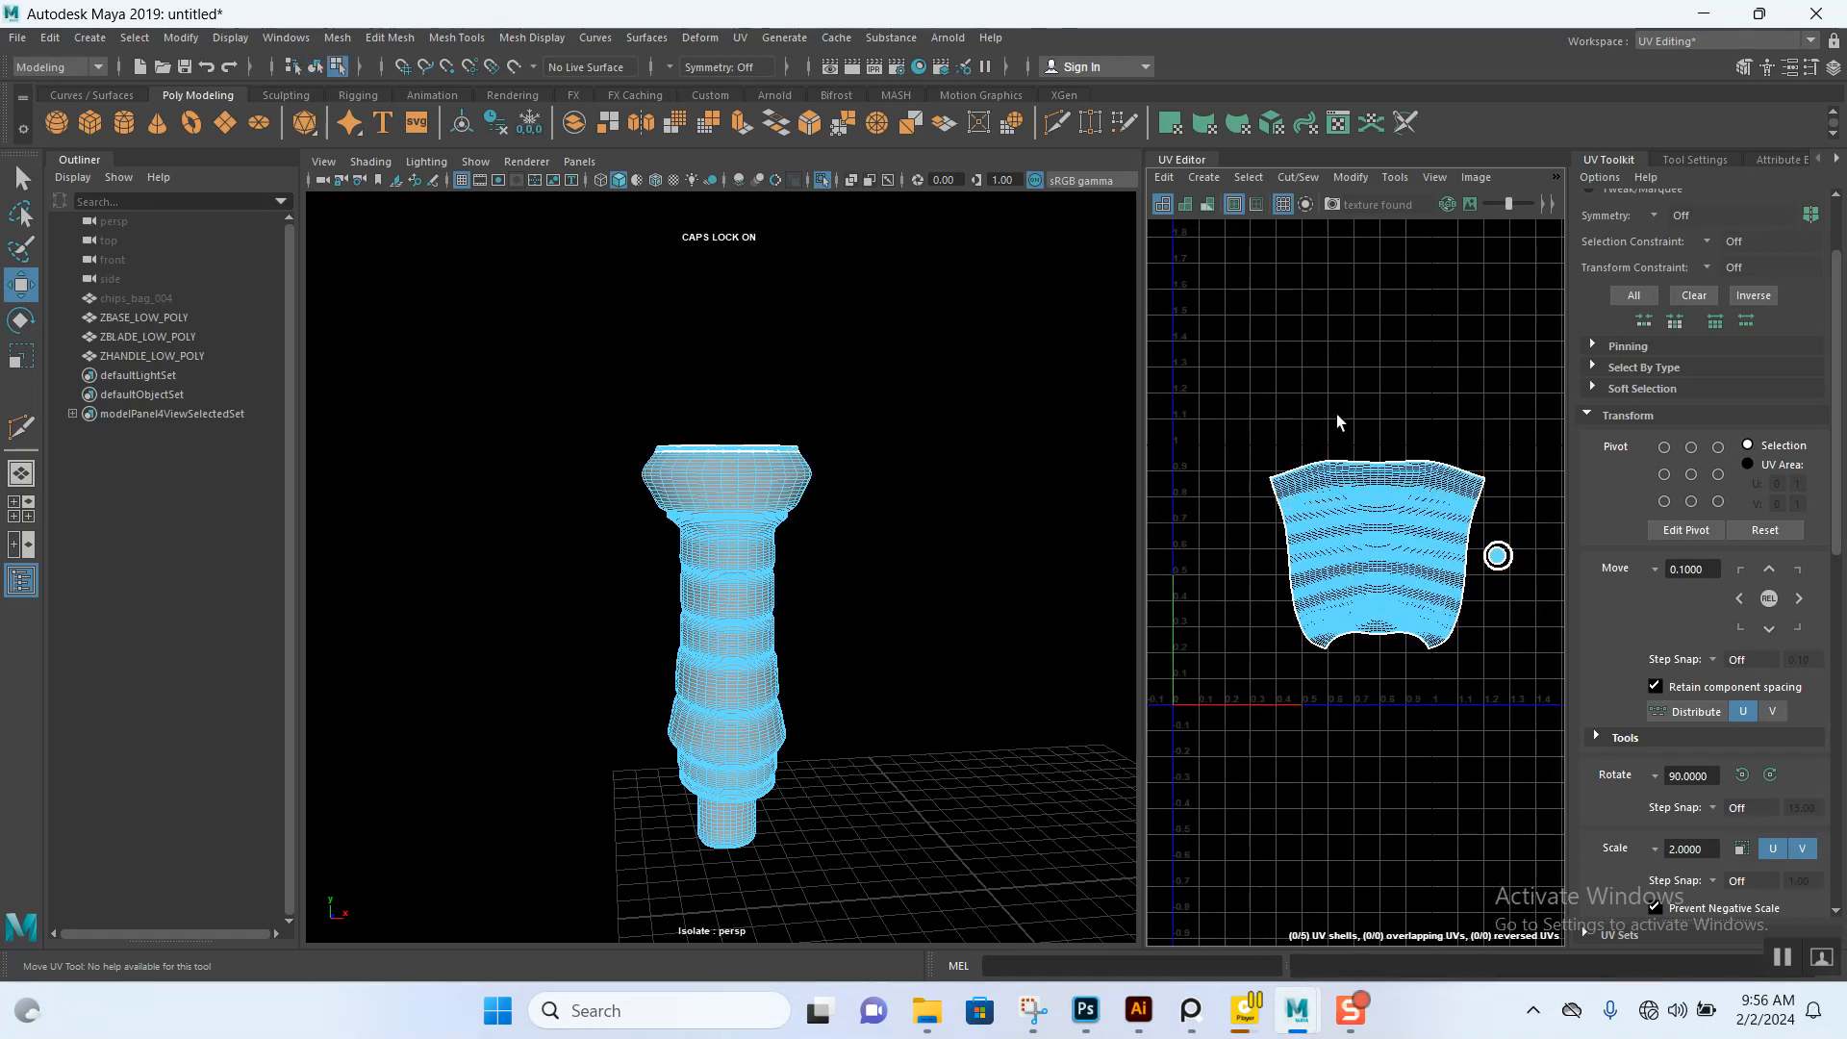
scroll(1330, 421, down, 2)
right_drag(1365, 528, 1284, 500)
scroll(1301, 464, down, 2)
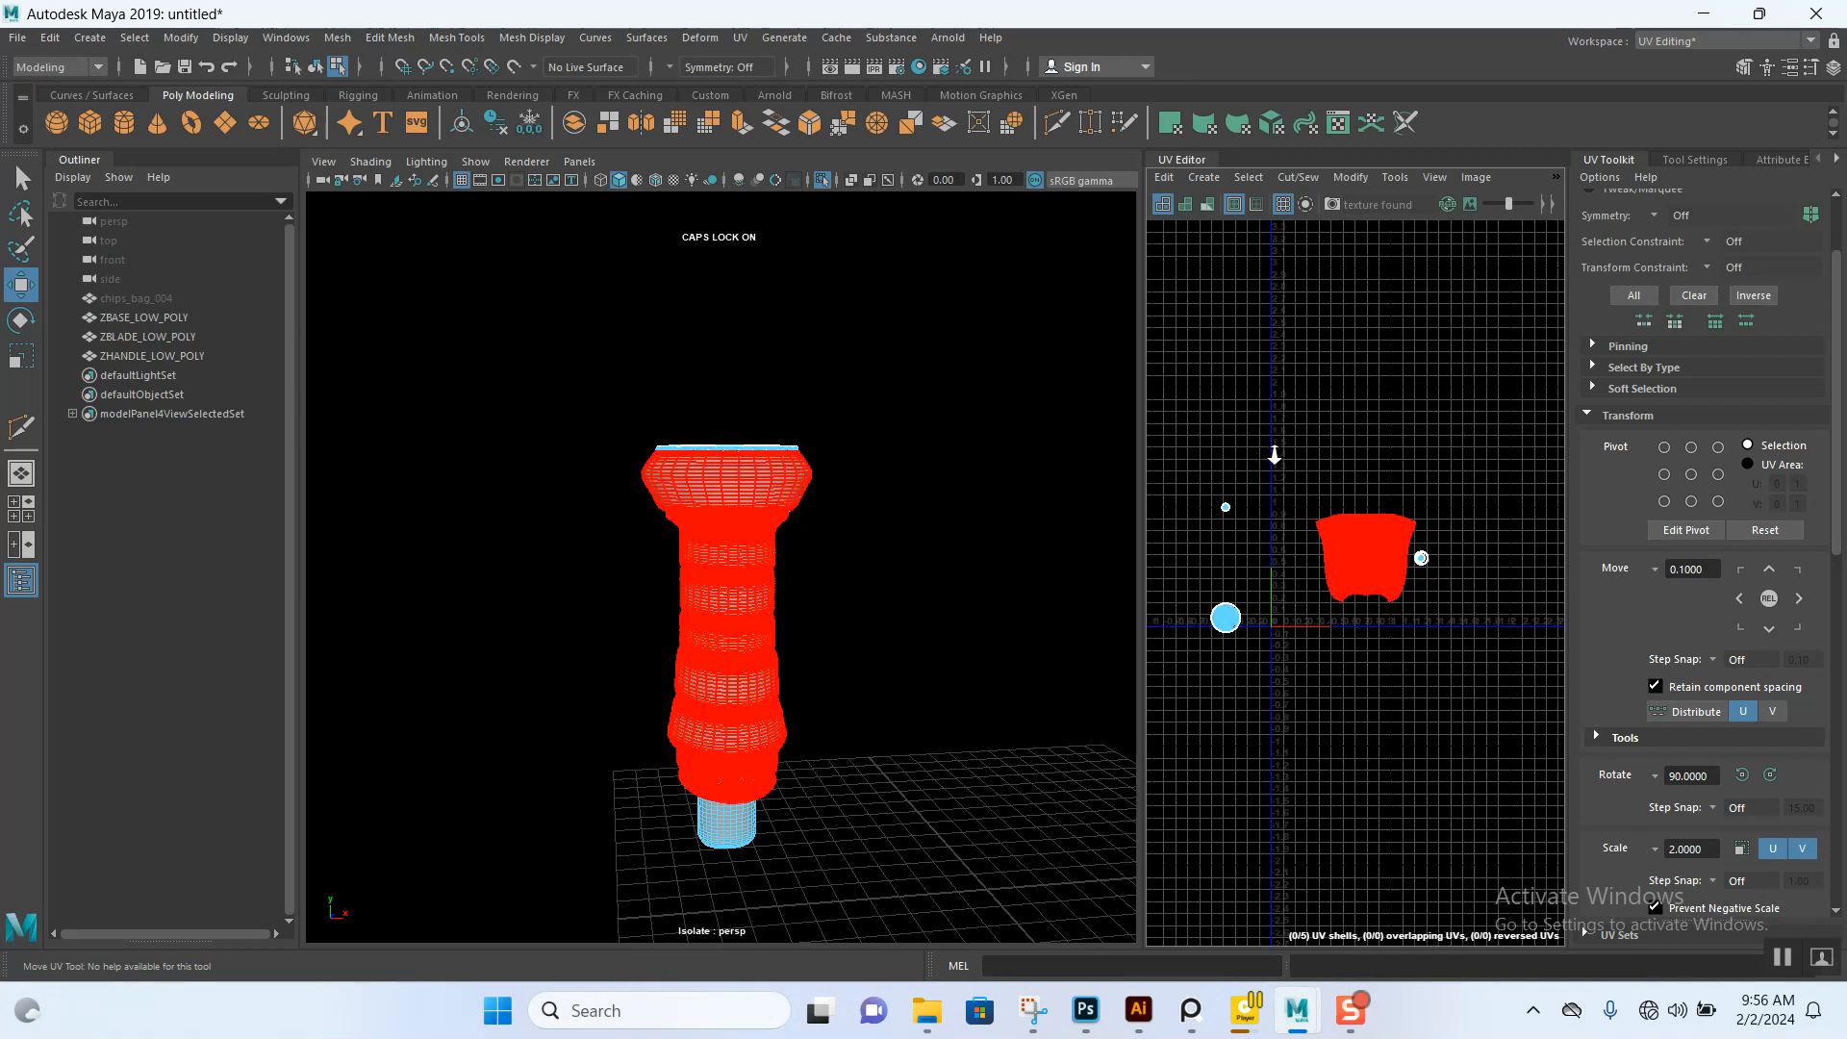
drag(1426, 683, 1428, 684)
scroll(1594, 556, down, 6)
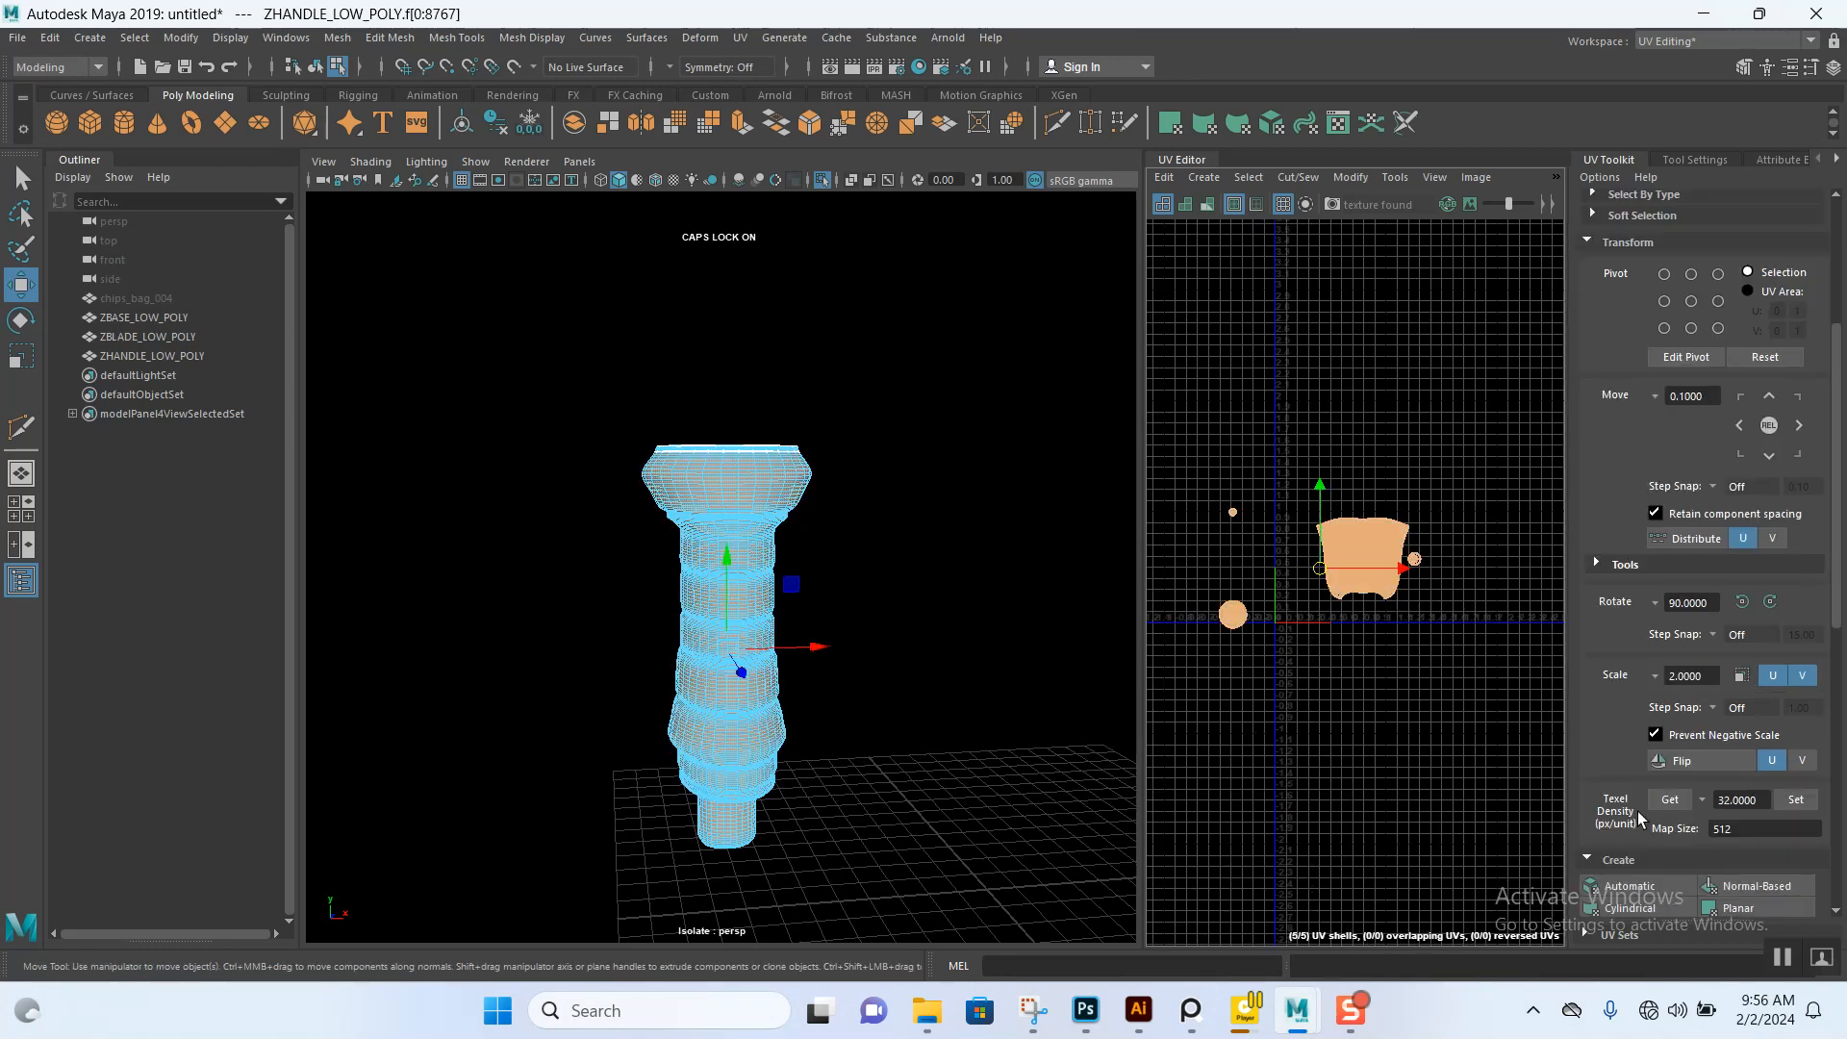
scroll(1636, 847, down, 4)
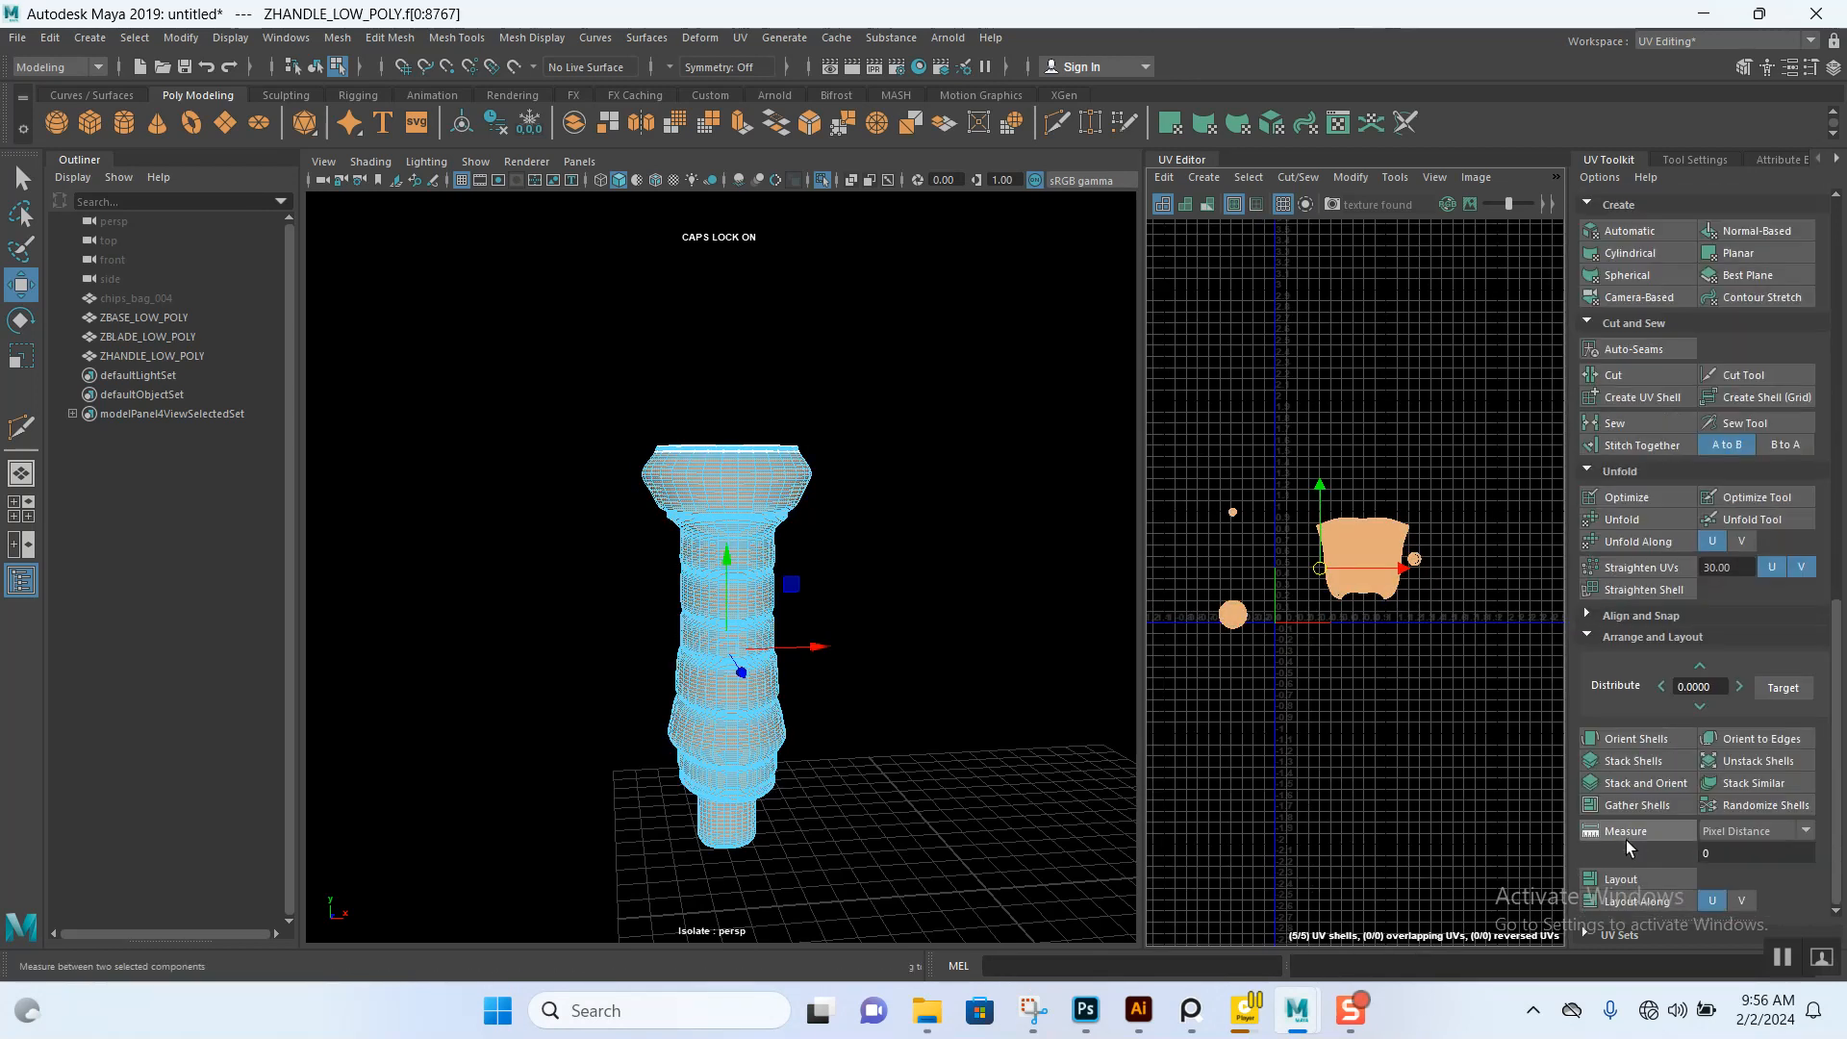
click(1626, 870)
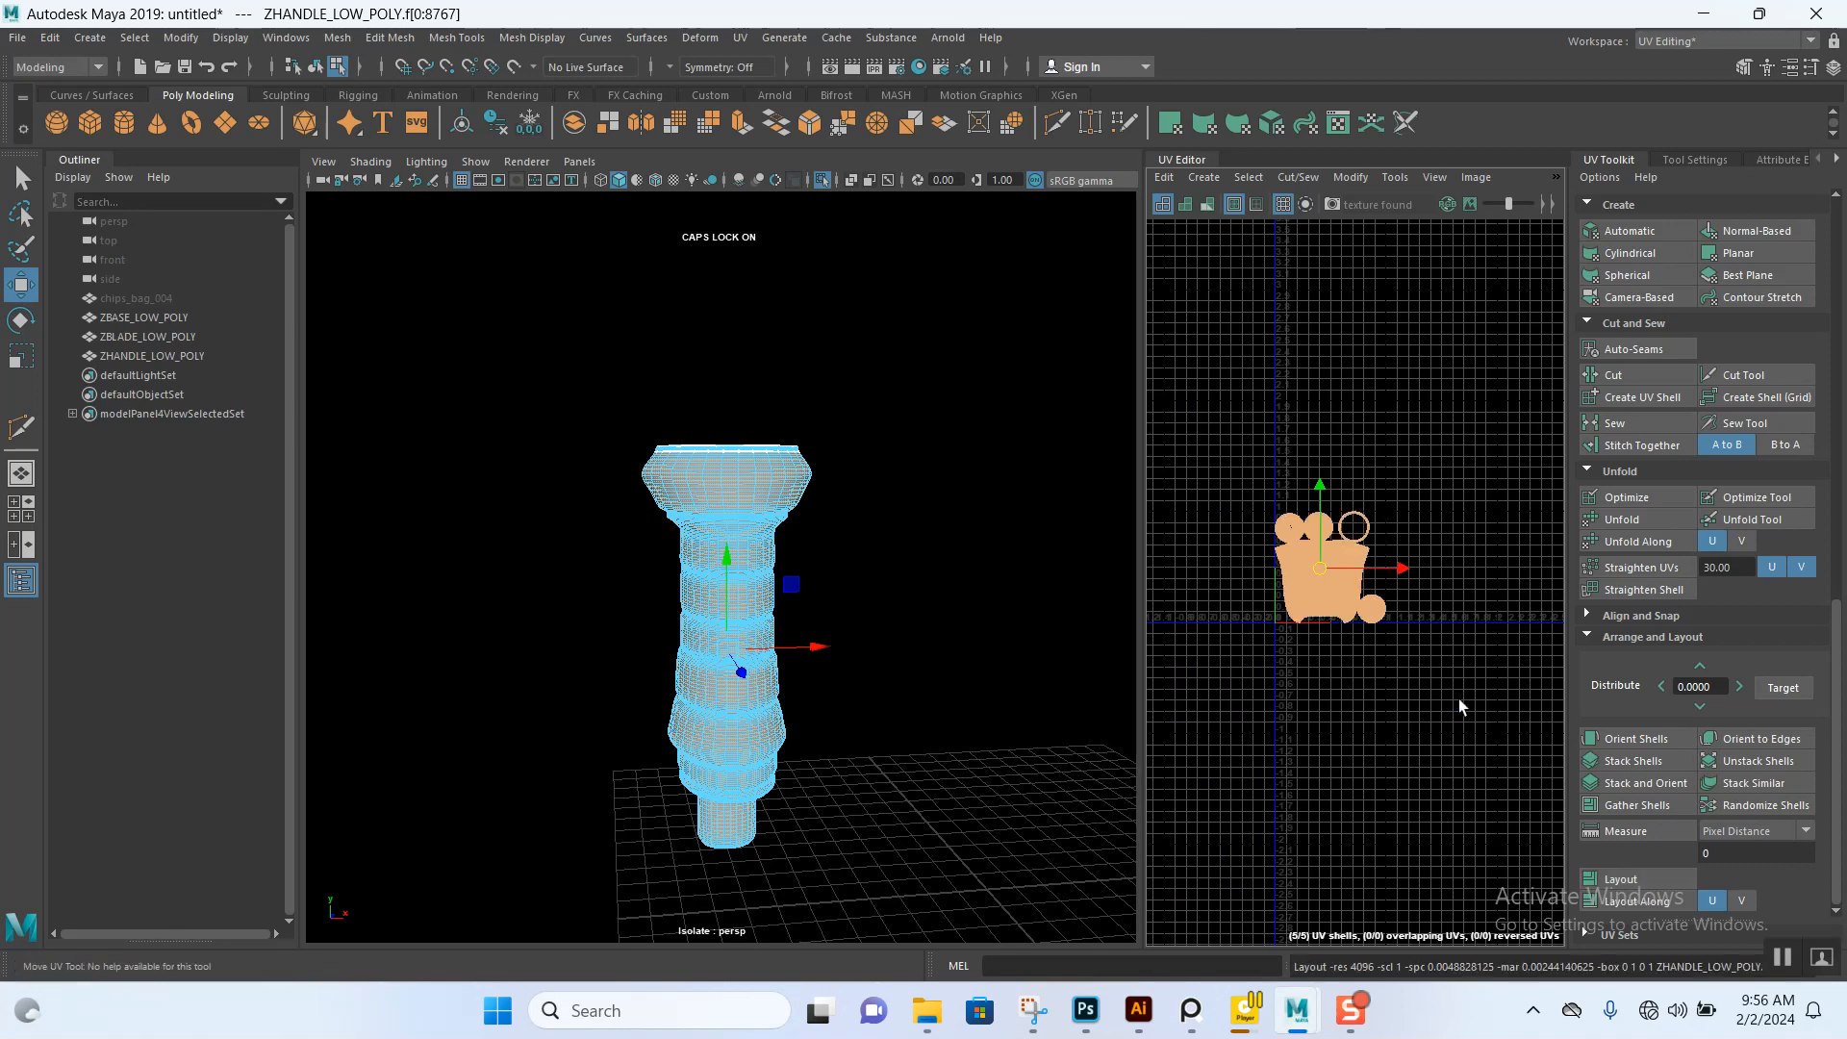
- Bring back the dagger's hidden parts, then select the ring-shaped base ZBASE_LOW_POLY and isolate it framed in the view
scroll(1348, 656, up, 3)
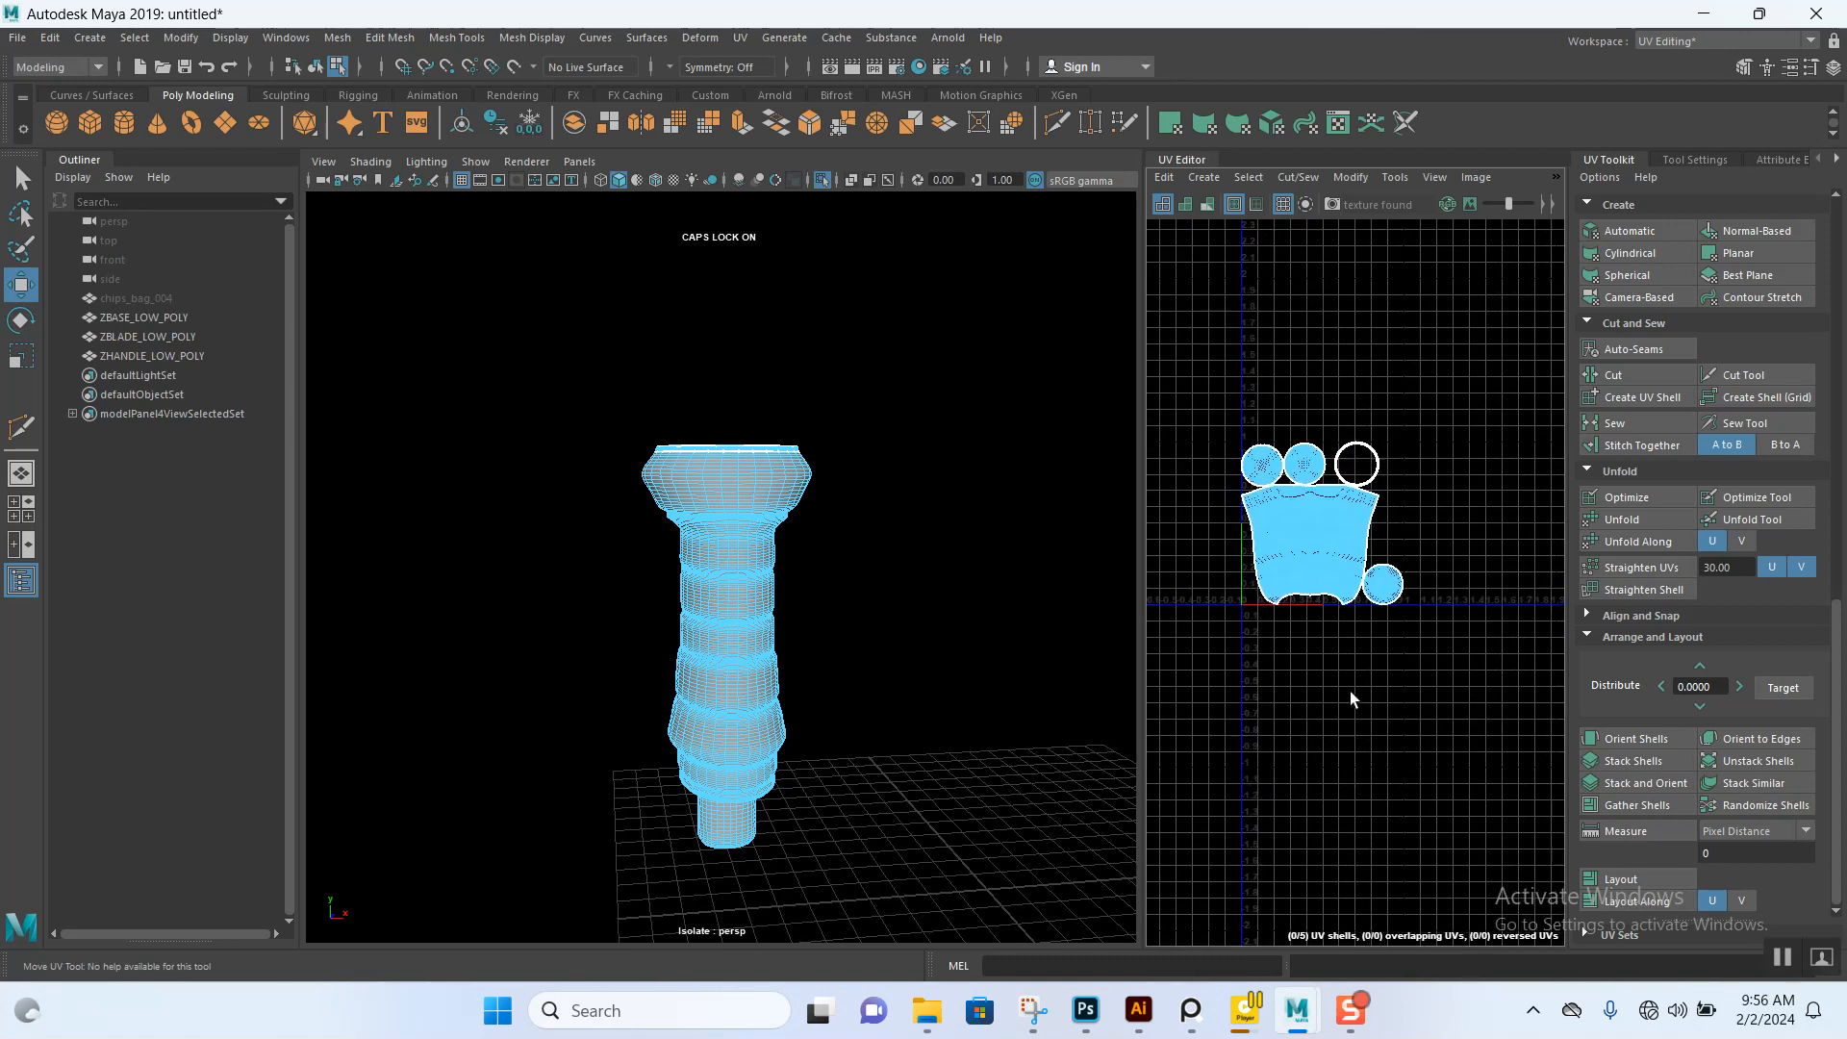
scroll(837, 573, down, 2)
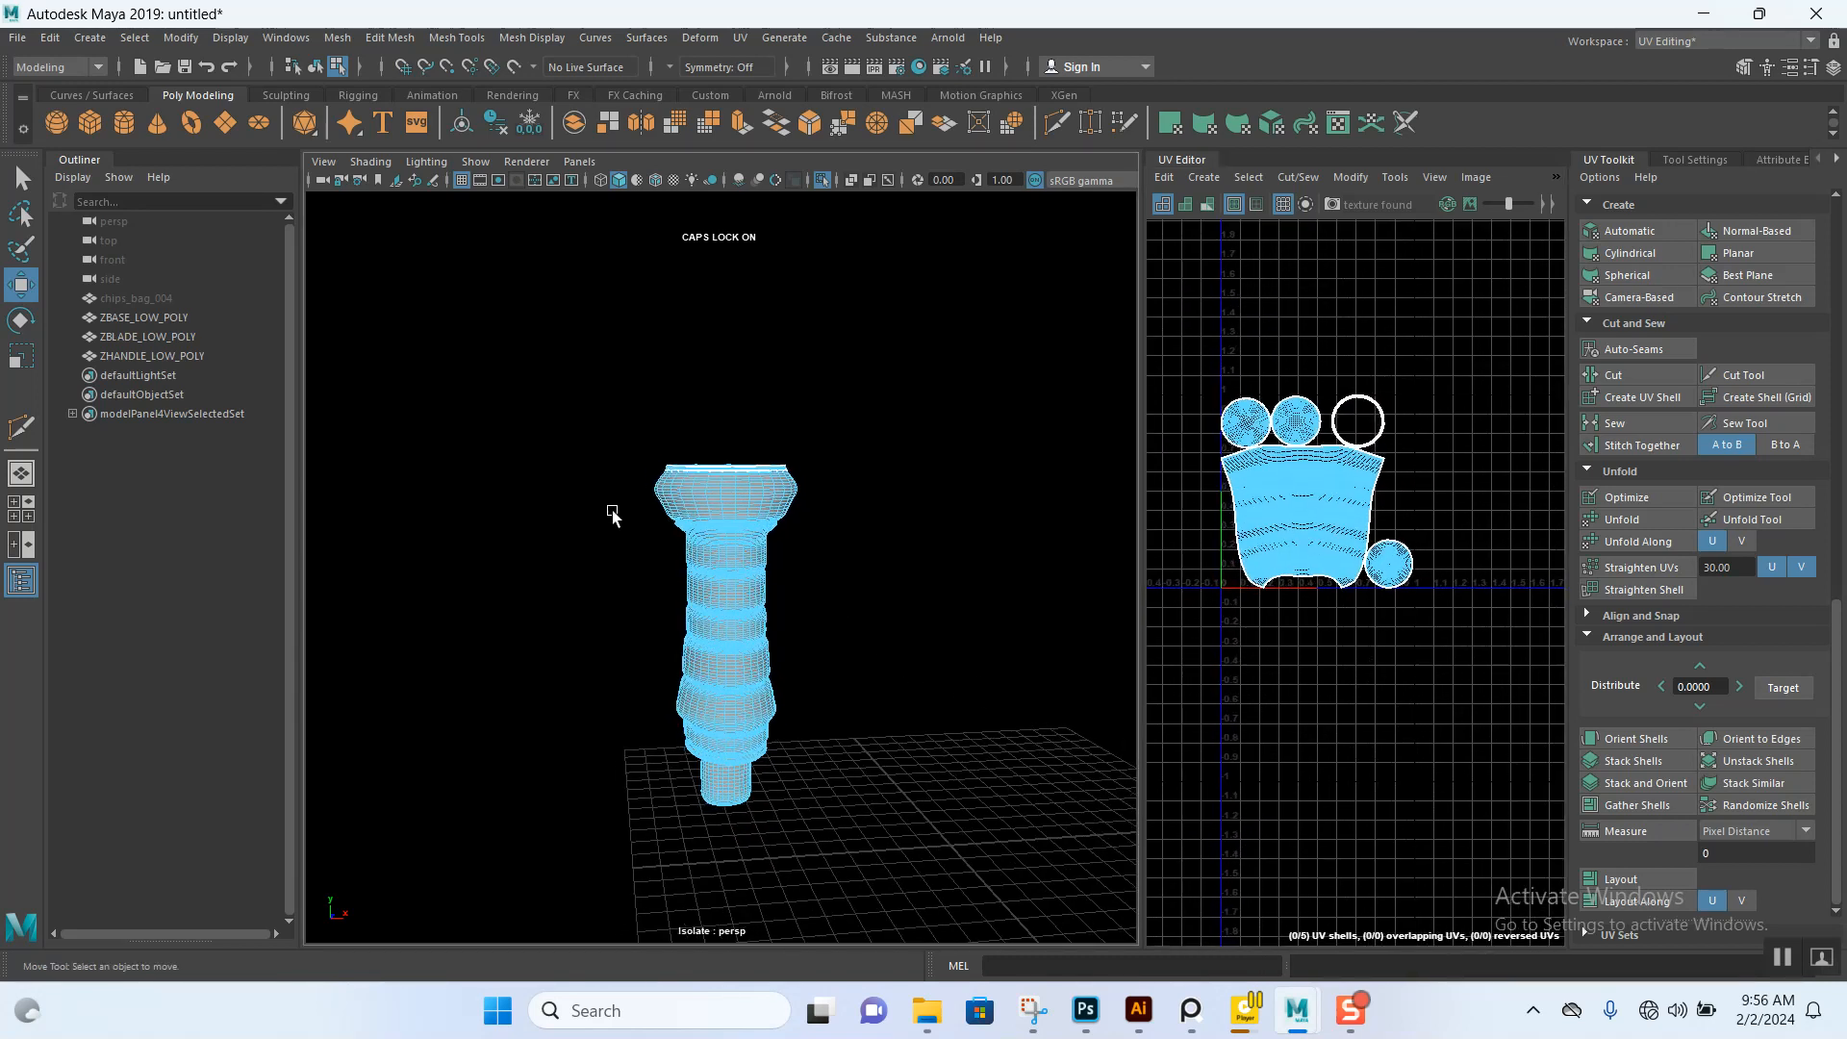
key(ctrl+1)
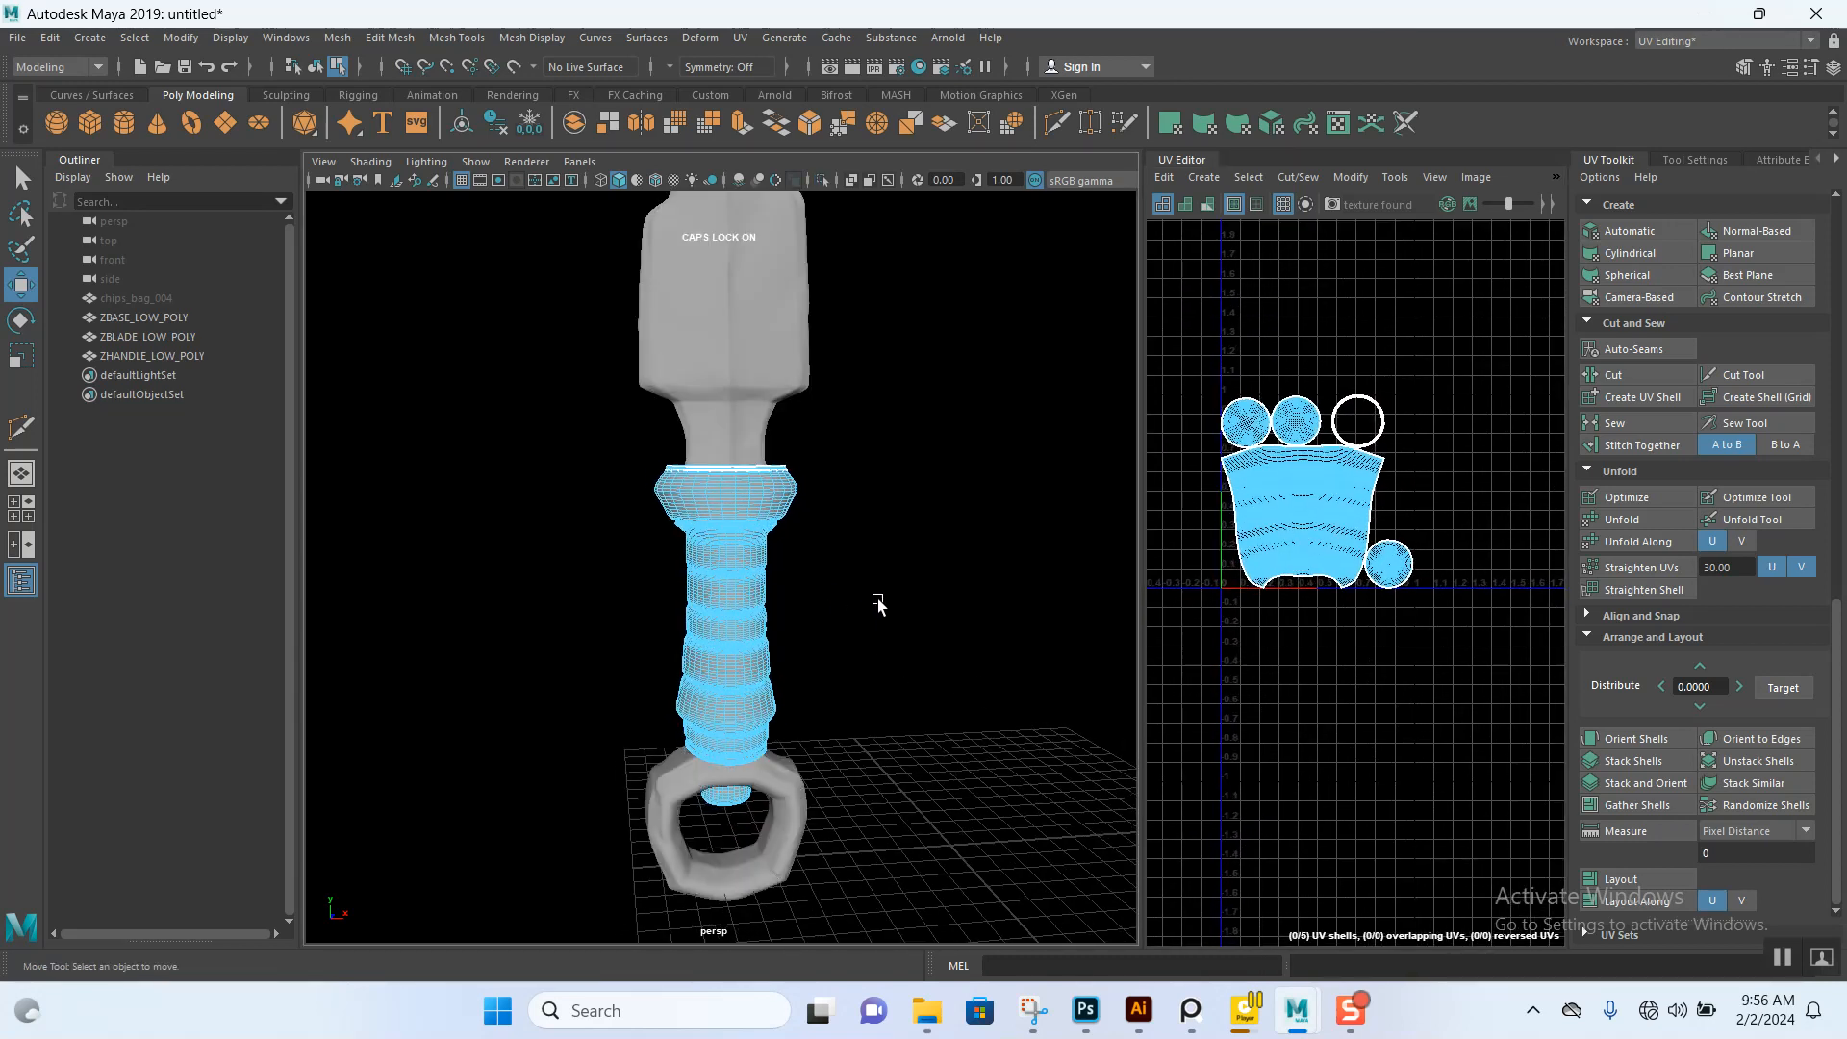
scroll(878, 614, up, 3)
right_drag(780, 489, 822, 517)
click(793, 674)
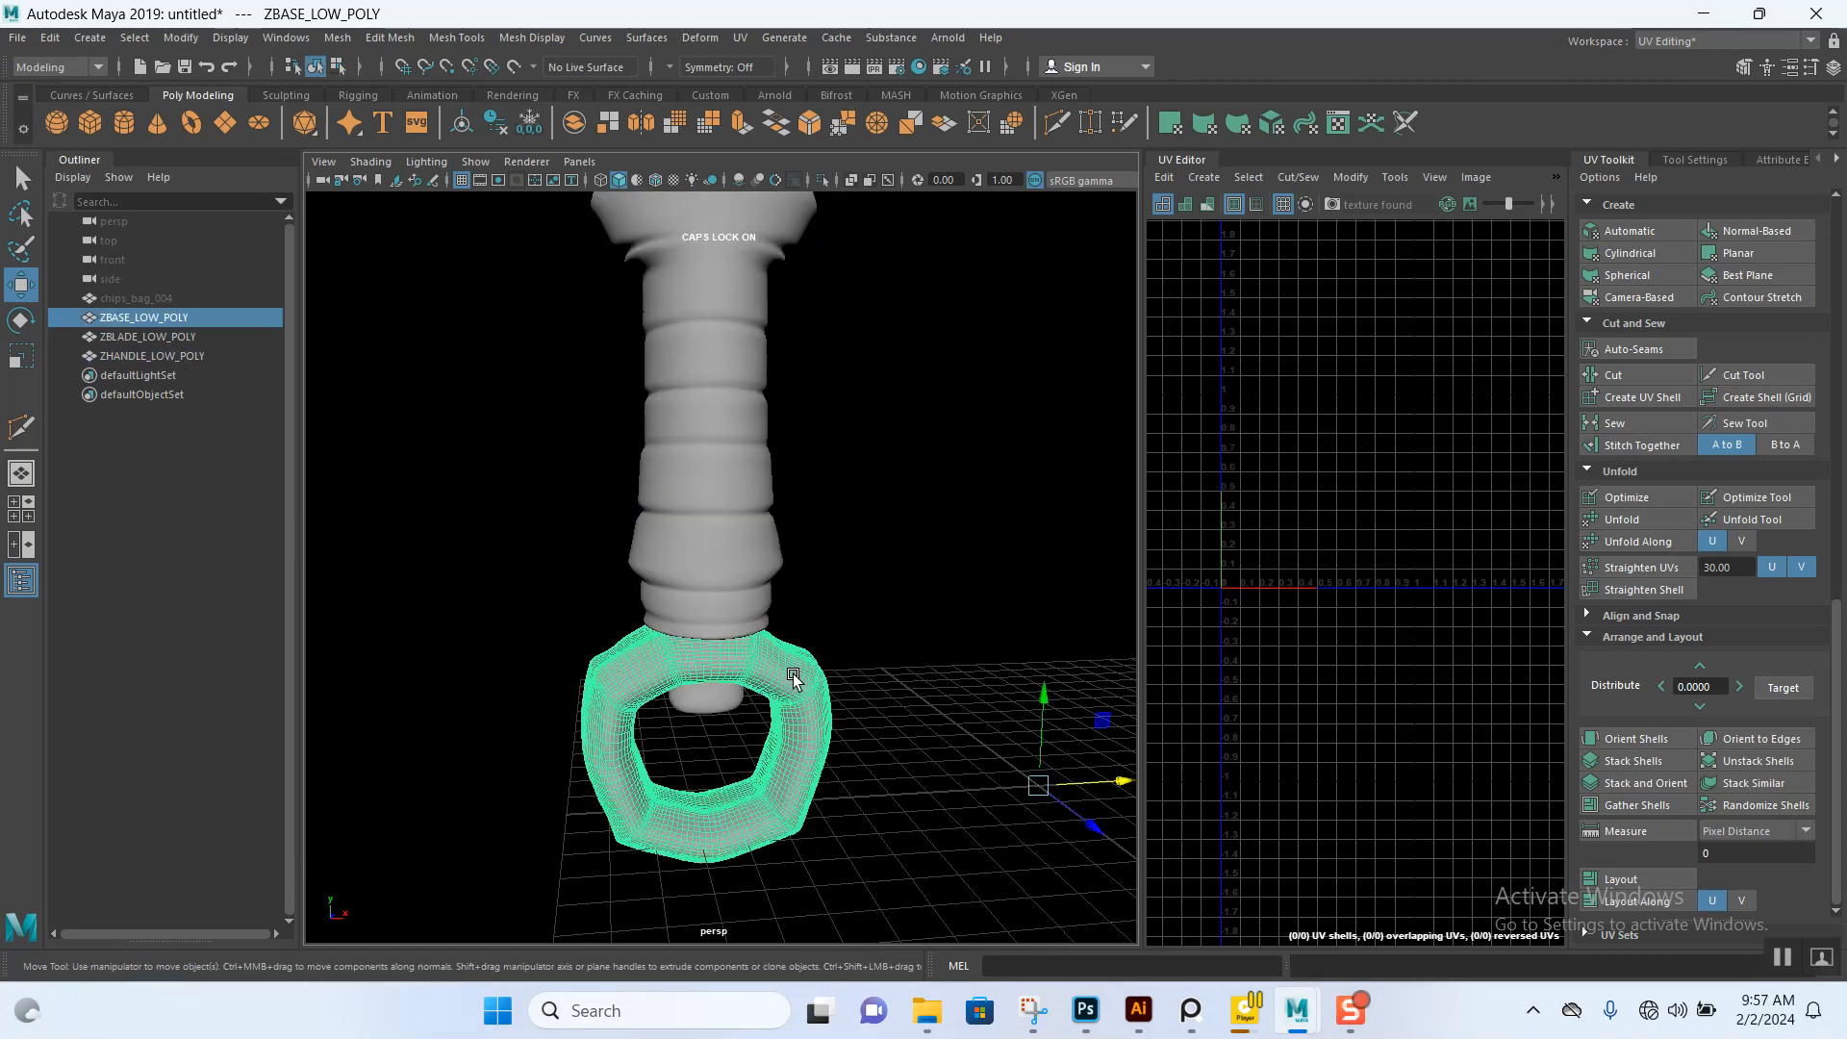
scroll(824, 591, up, 4)
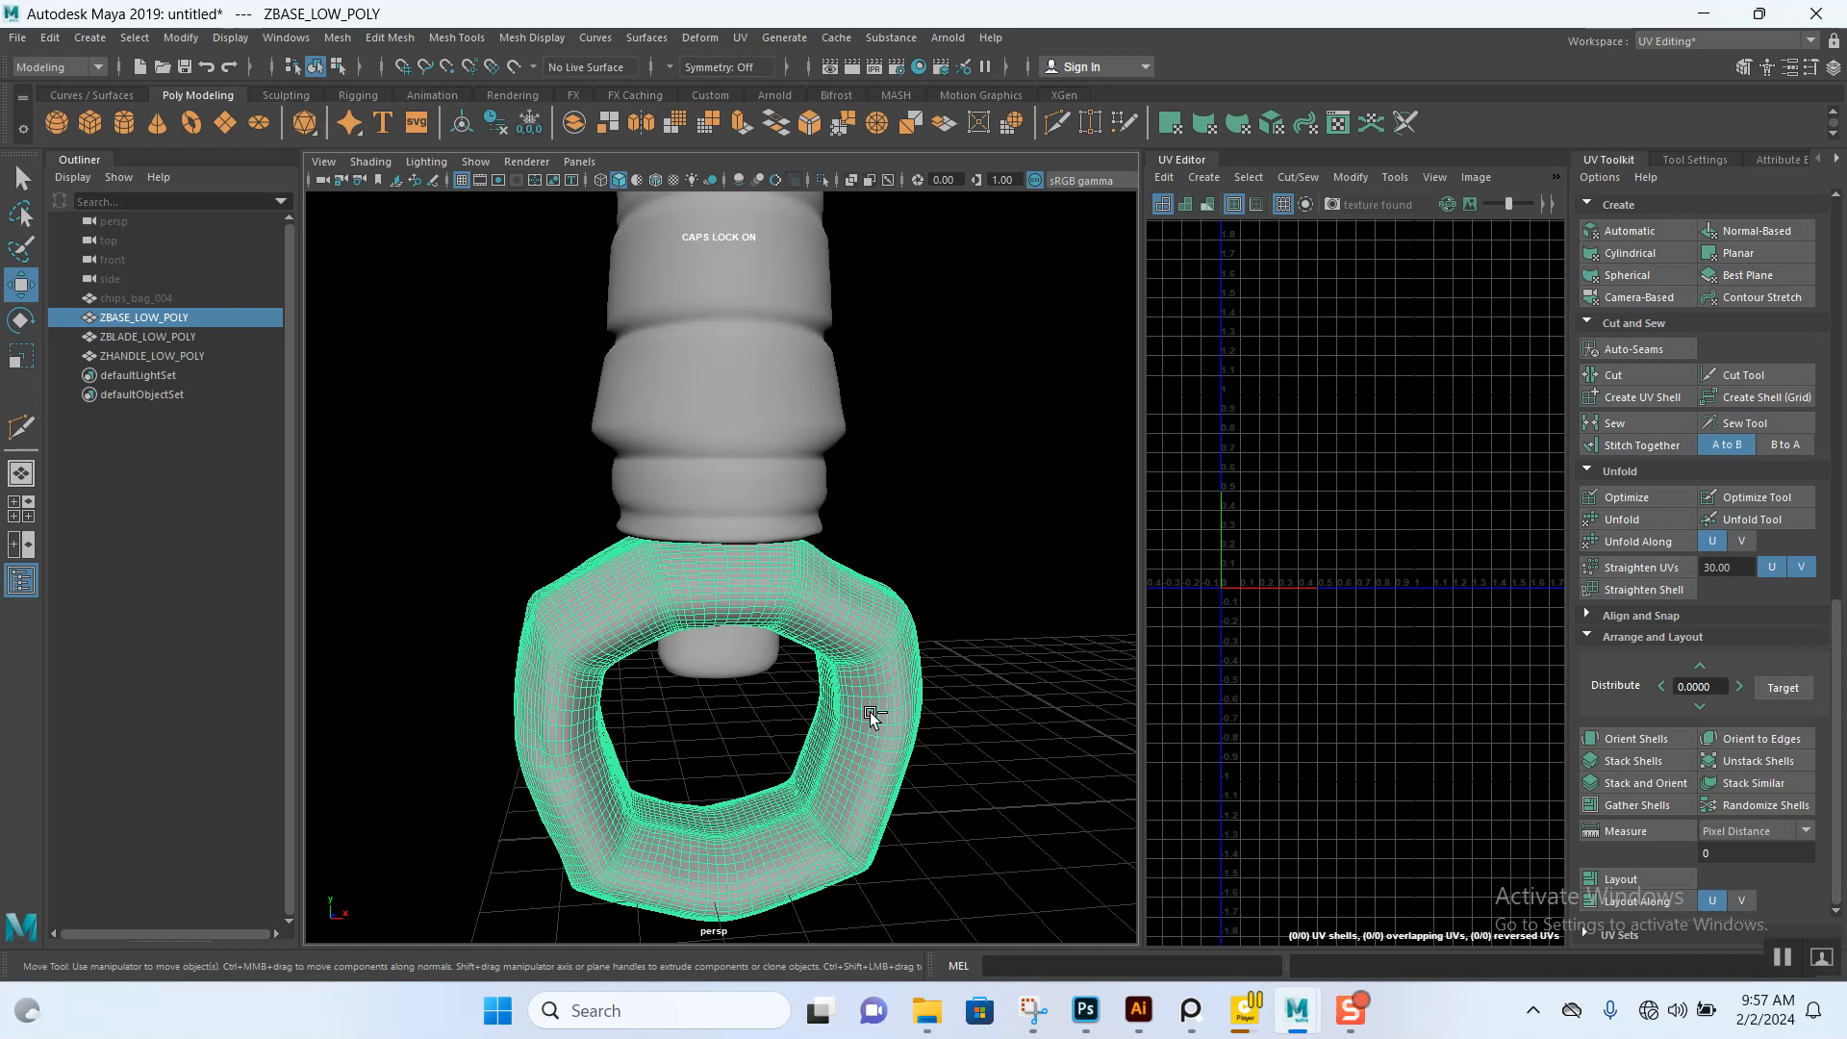
key(ctrl+1)
key(f)
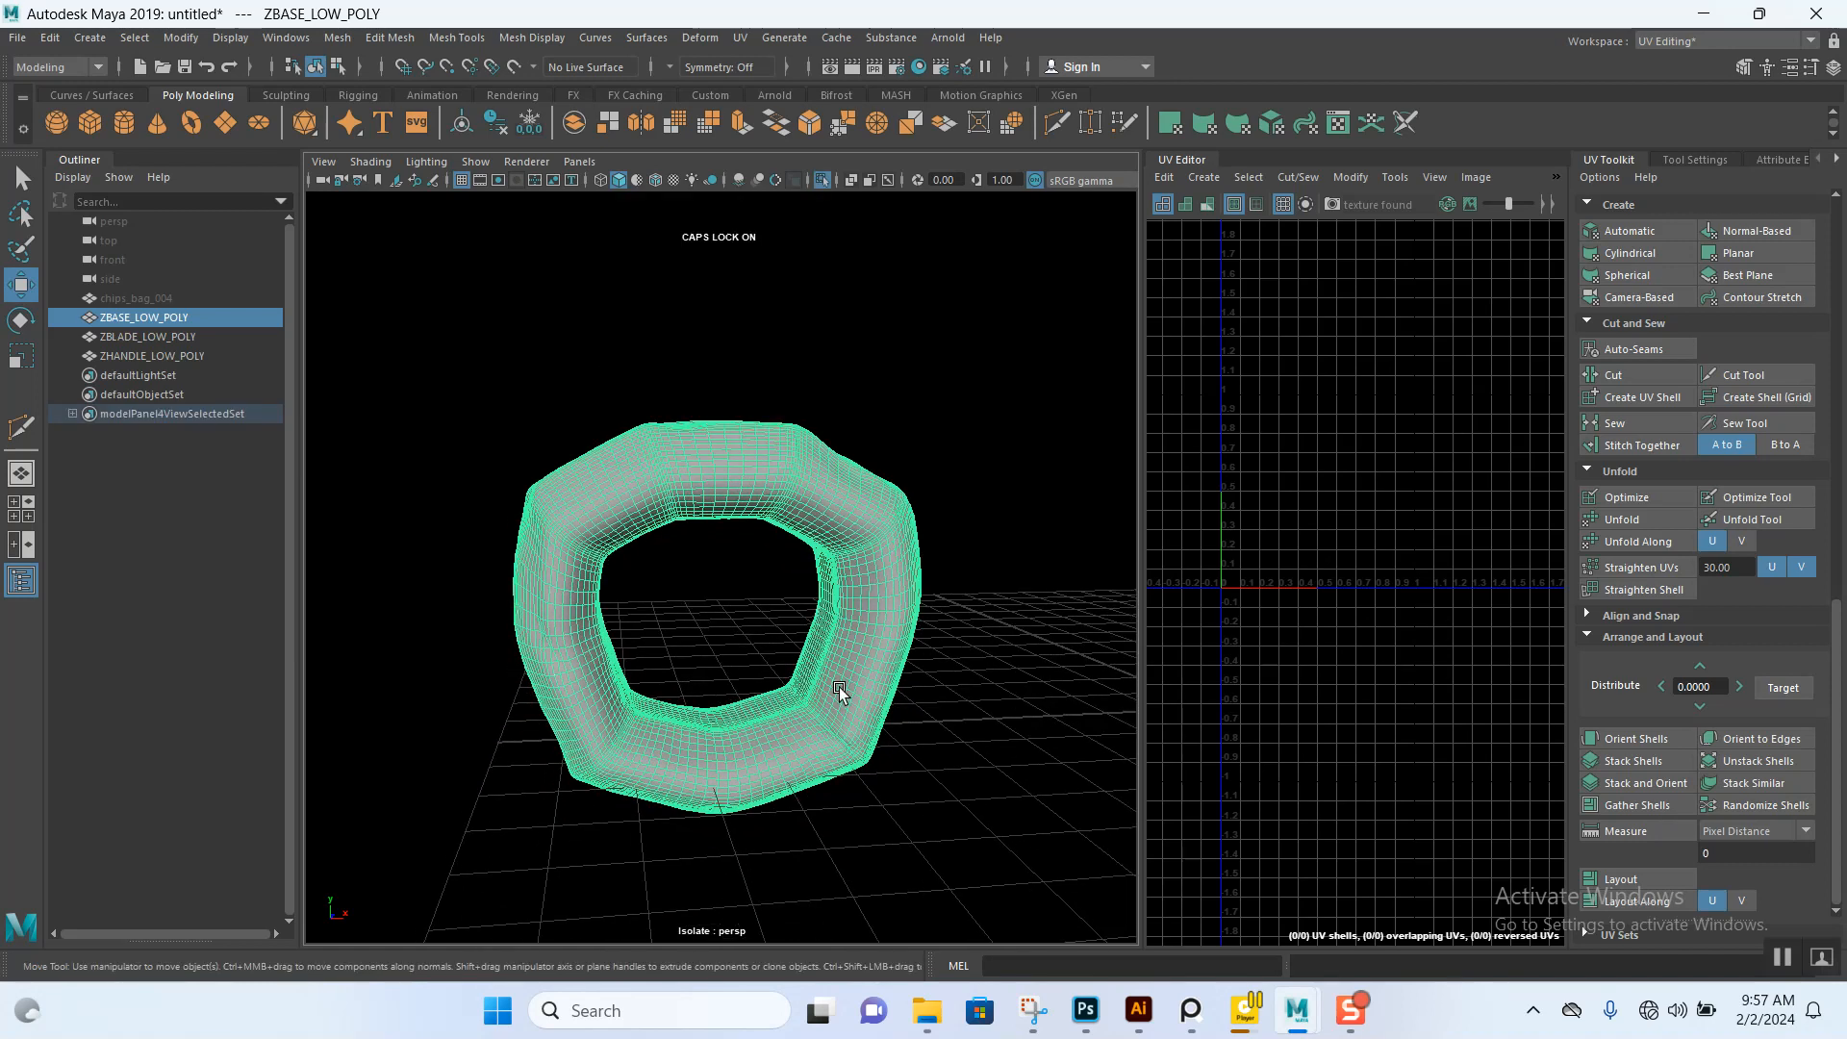
- Select all faces of the ring-shaped base, create camera-based UVs for them and clear the selection
right_drag(779, 489, 780, 553)
drag(505, 398, 990, 904)
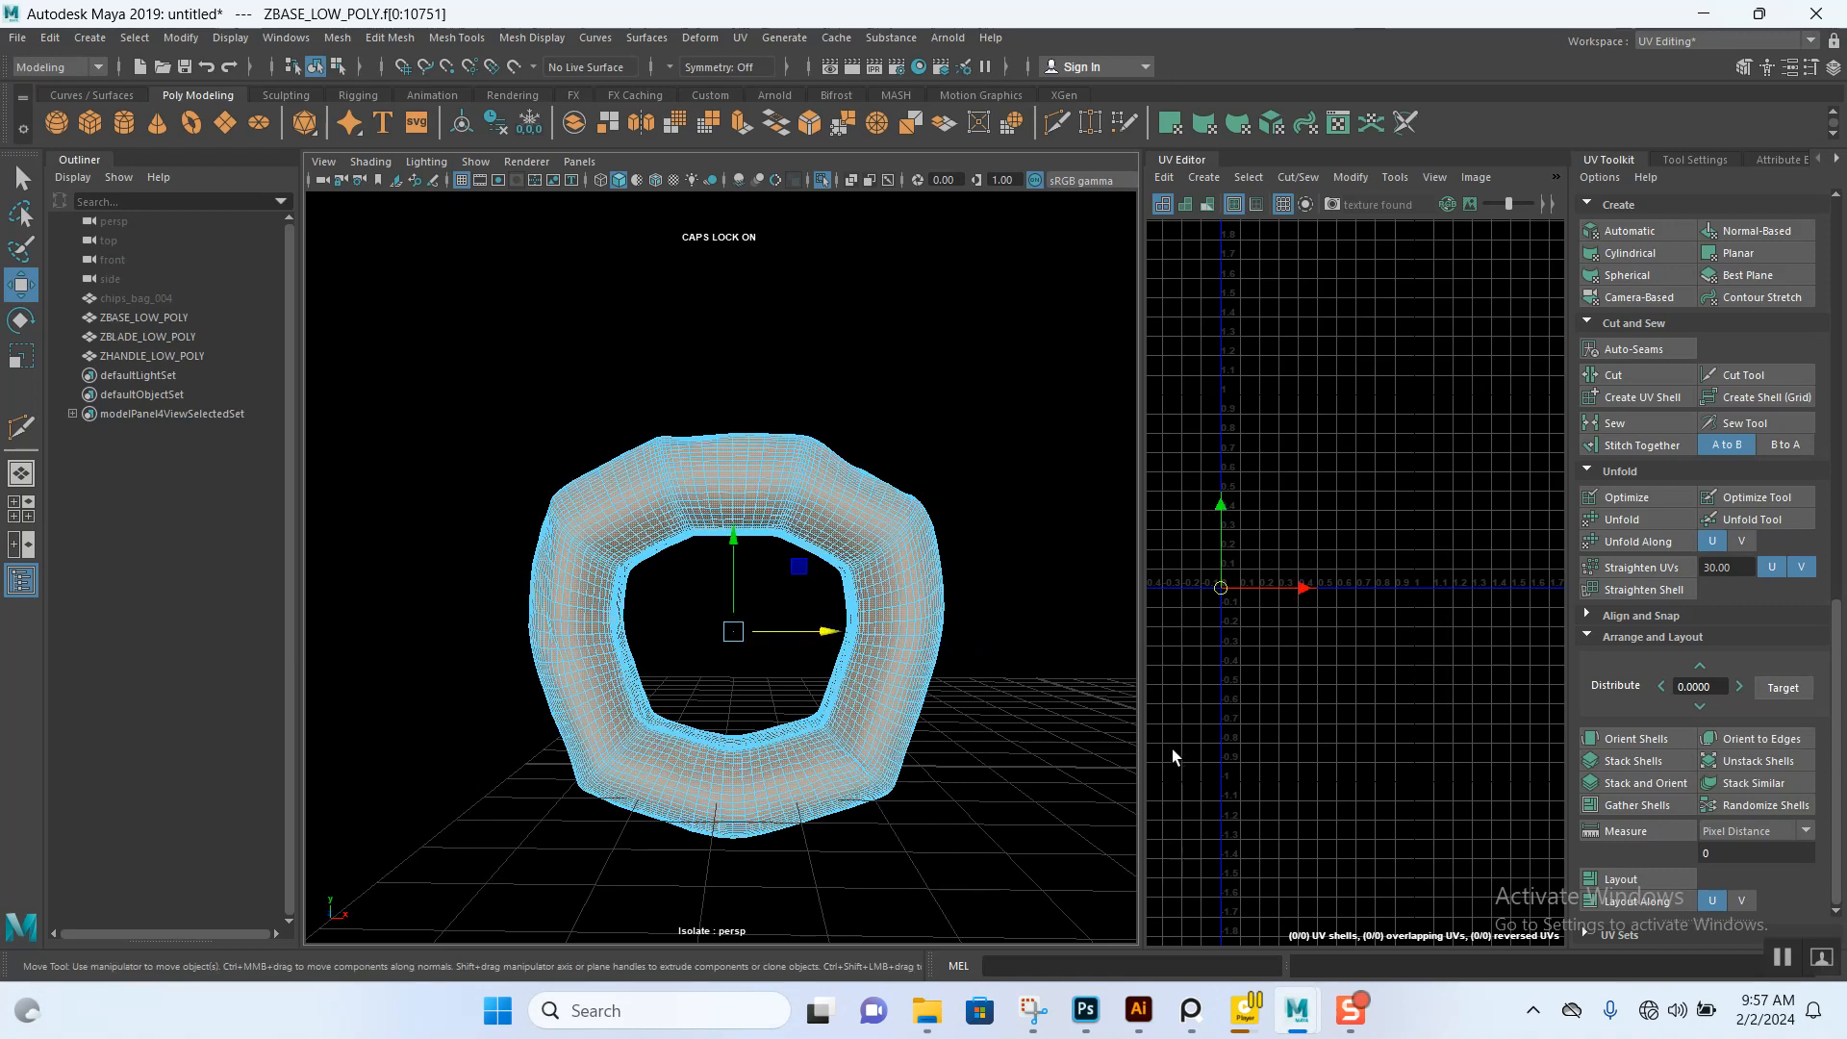
drag(556, 503, 1006, 924)
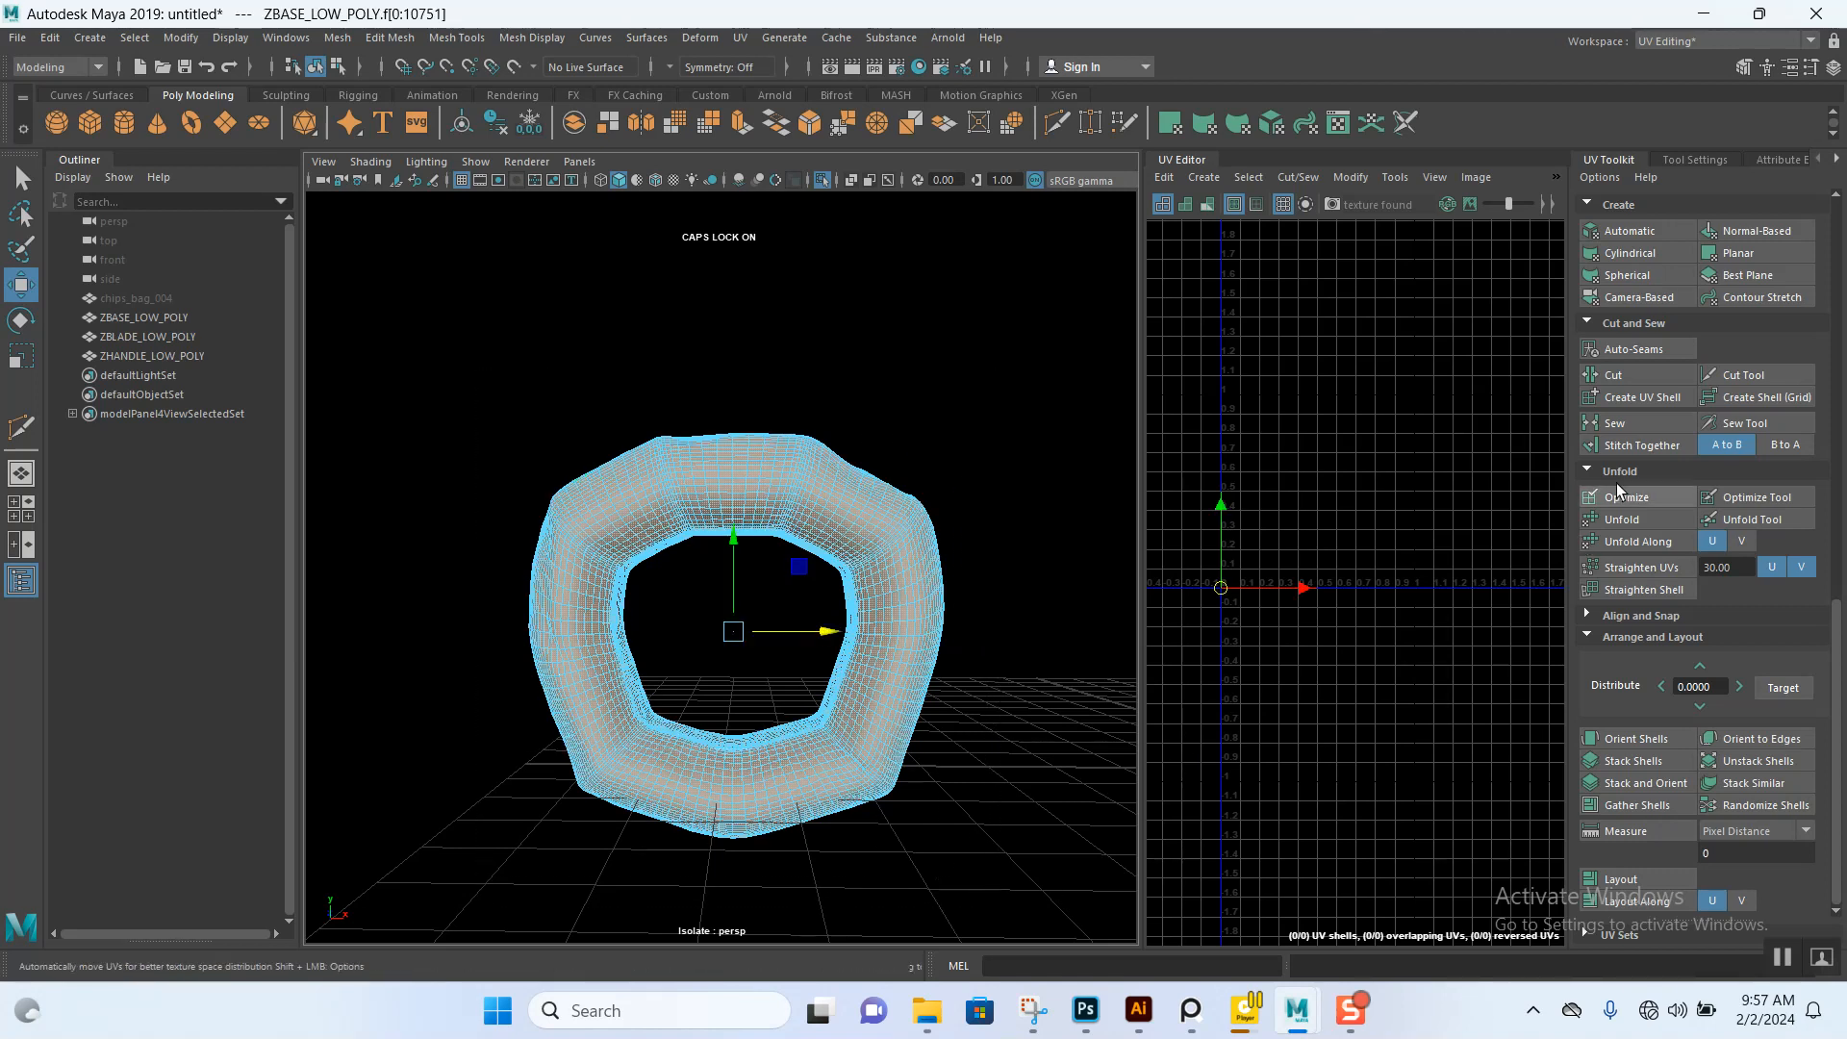
click(1642, 298)
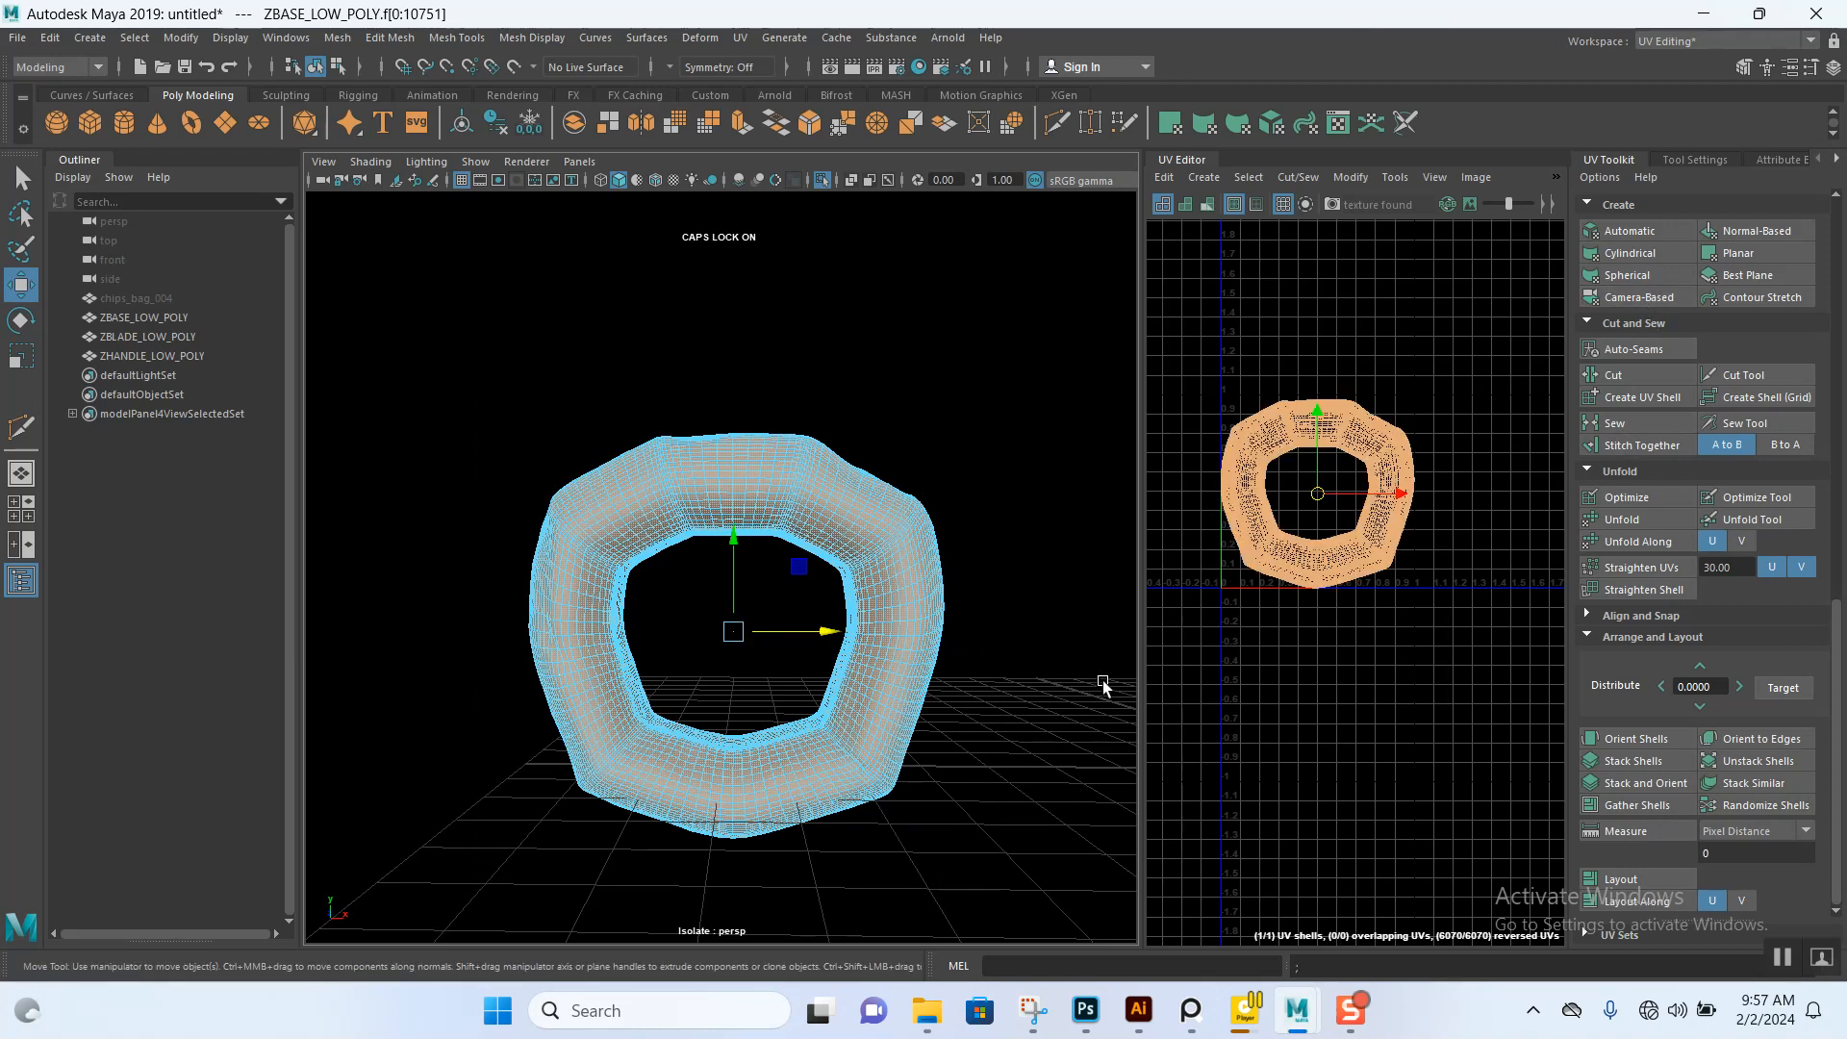
click(1103, 680)
scroll(872, 766, up, 2)
scroll(872, 782, up, 1)
alt+drag(781, 626, 858, 673)
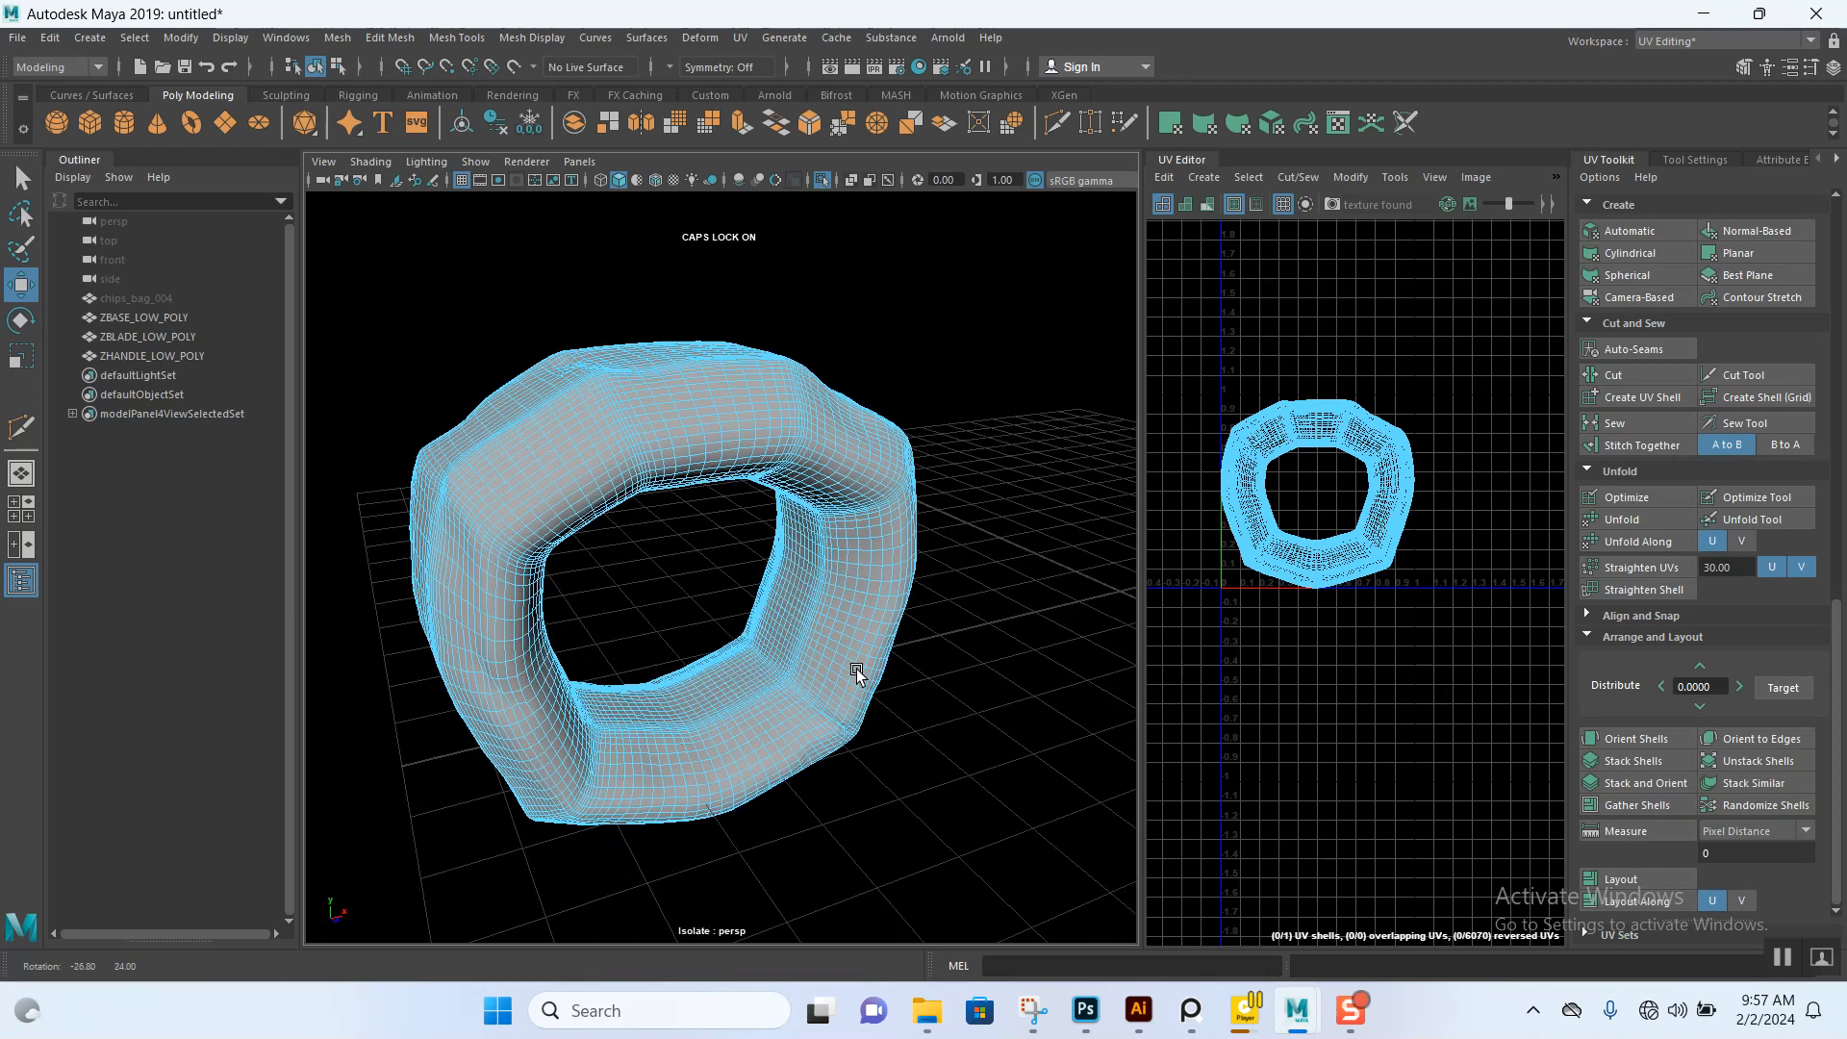
- Select the edge loop that runs around the ring base's cross-section at the middle of its upper part
alt+middle_drag(749, 524, 816, 681)
scroll(837, 805, up, 4)
alt+drag(723, 620, 750, 696)
right_drag(775, 512, 774, 438)
alt+drag(782, 542, 743, 524)
scroll(798, 553, up, 3)
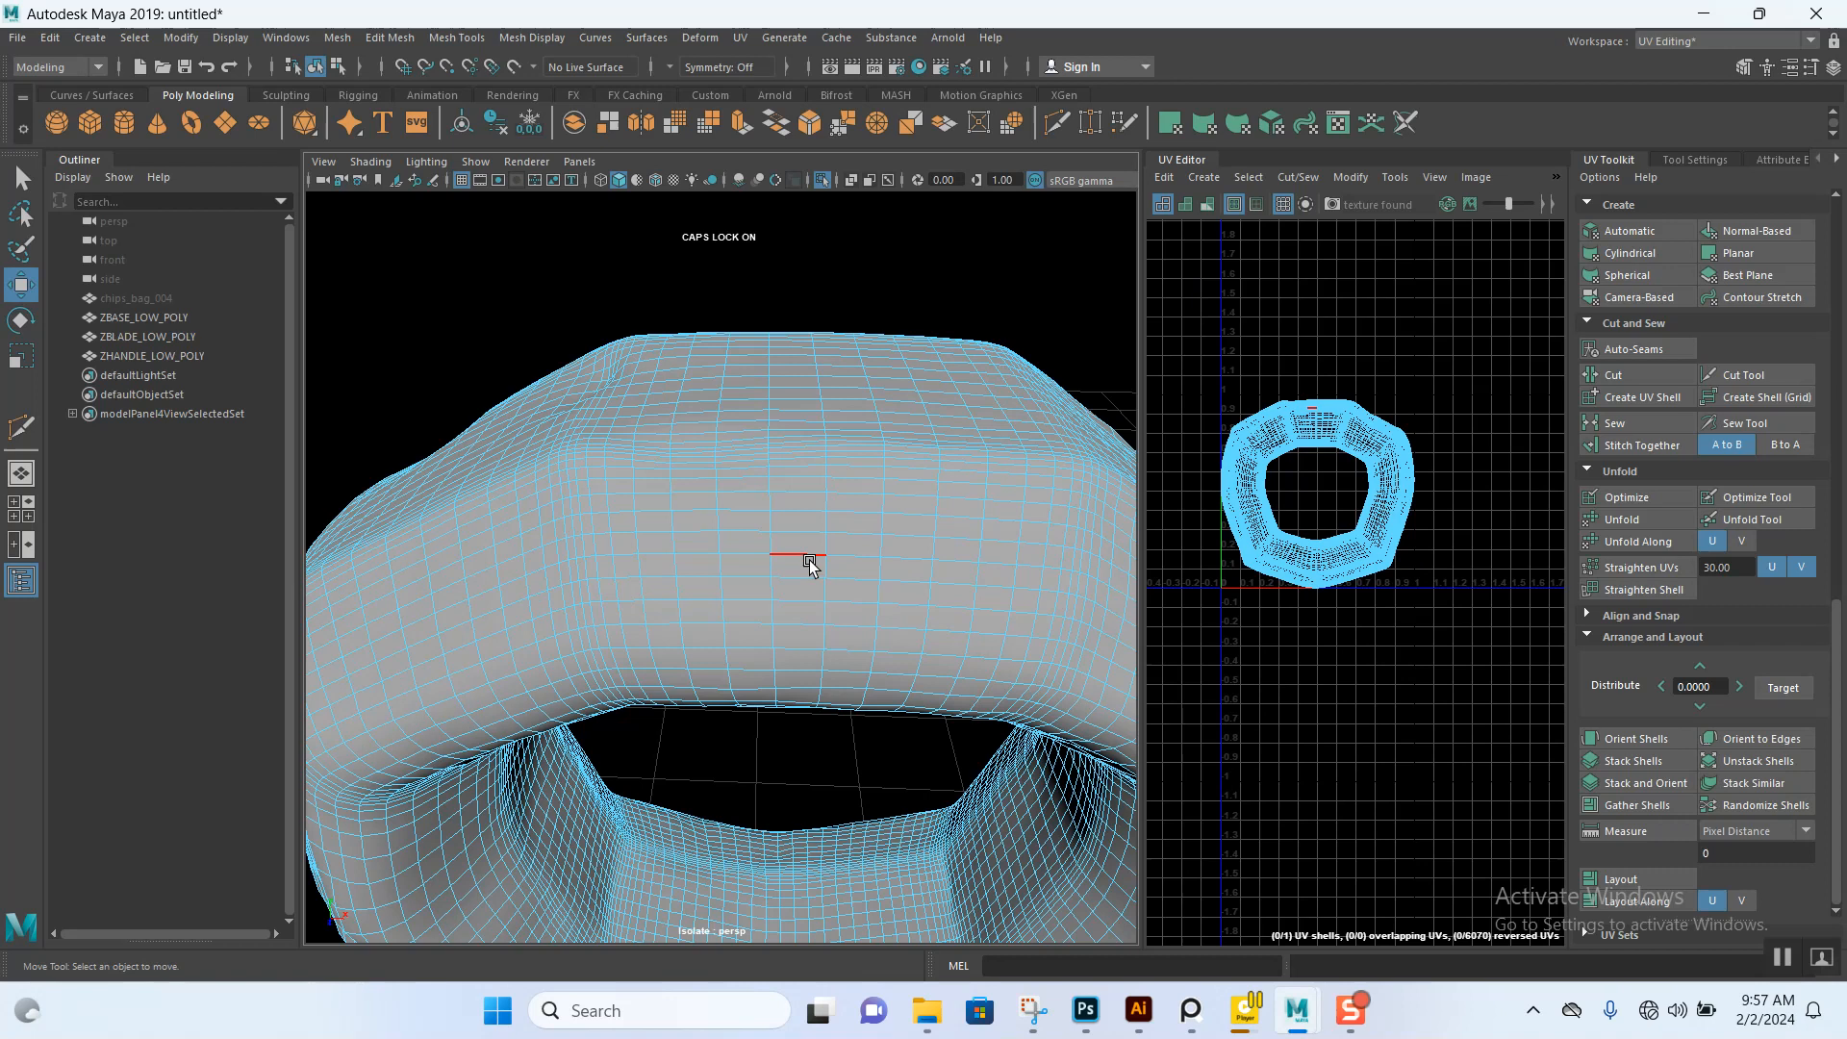
double_click(825, 547)
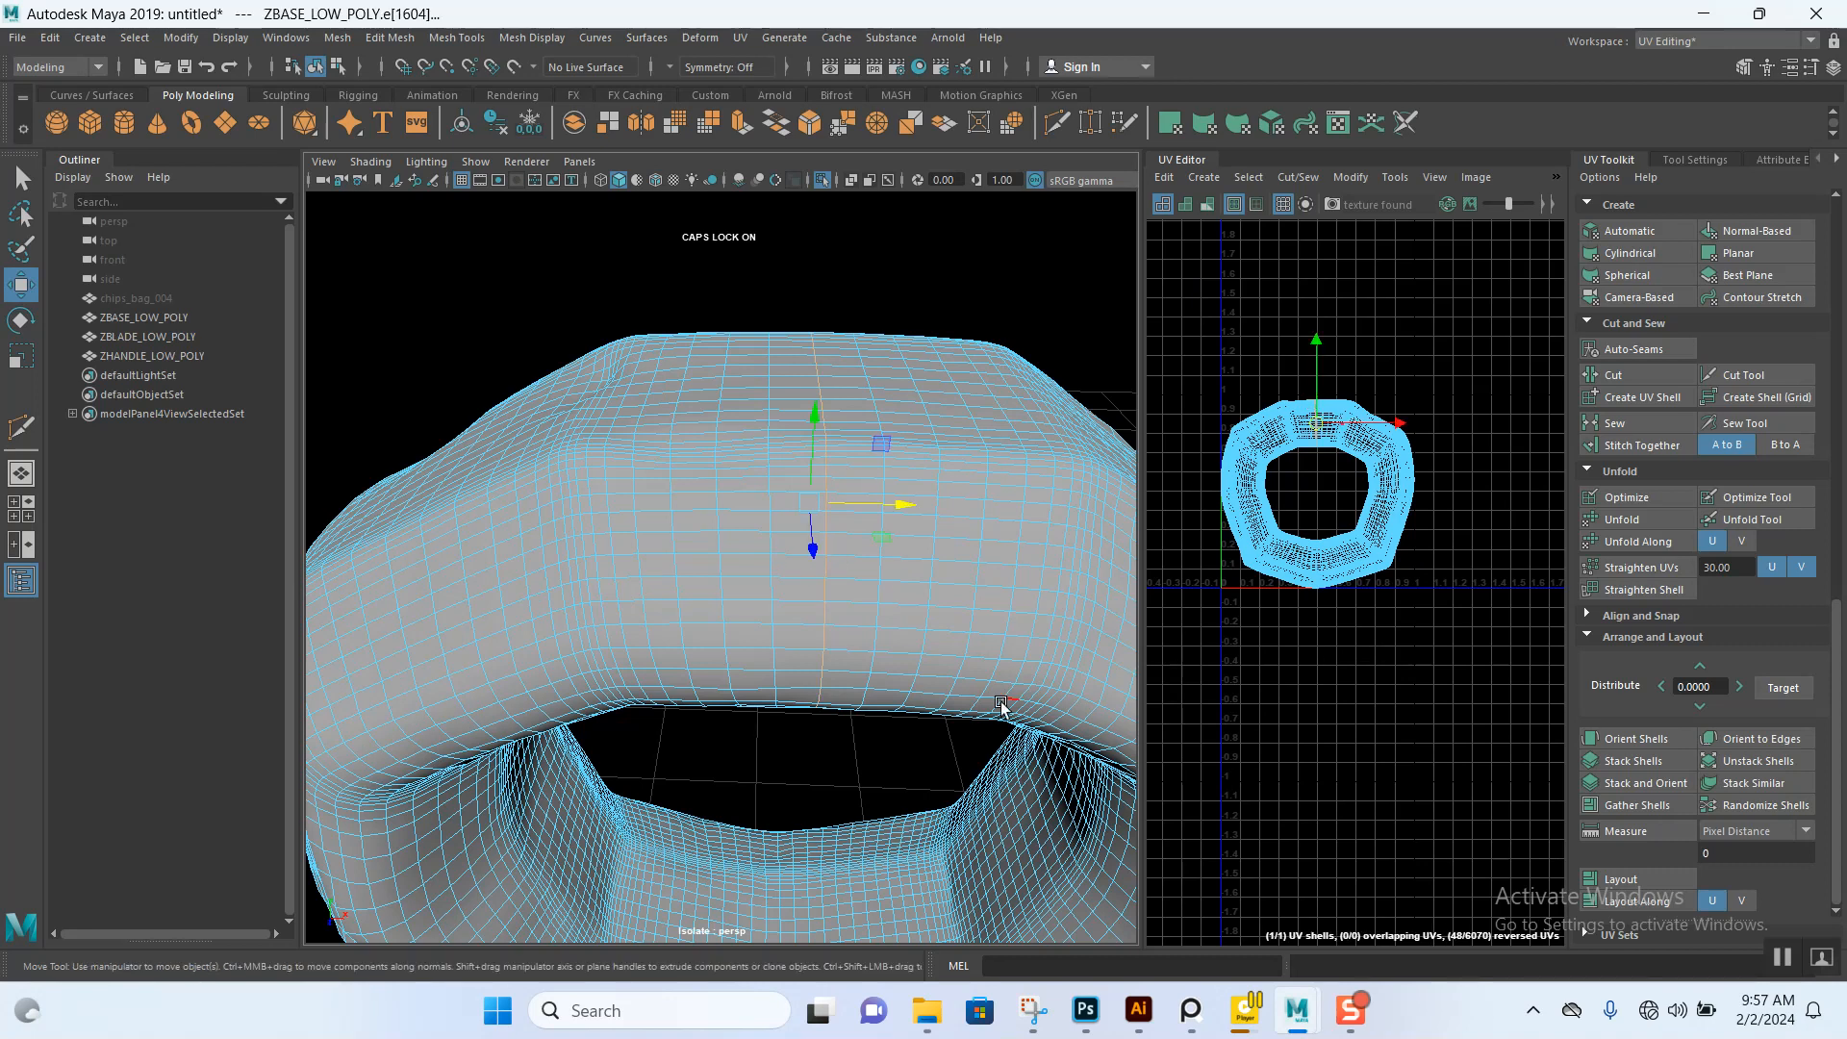
- Add the edge loop along the inner side of the ring's hole to the selection and cut the UVs along both loops
alt+drag(1000, 701, 979, 522)
scroll(886, 561, down, 2)
mouse_move(897, 591)
alt+mouse_down()
mouse_move(880, 625)
mouse_move(898, 610)
alt+mouse_up()
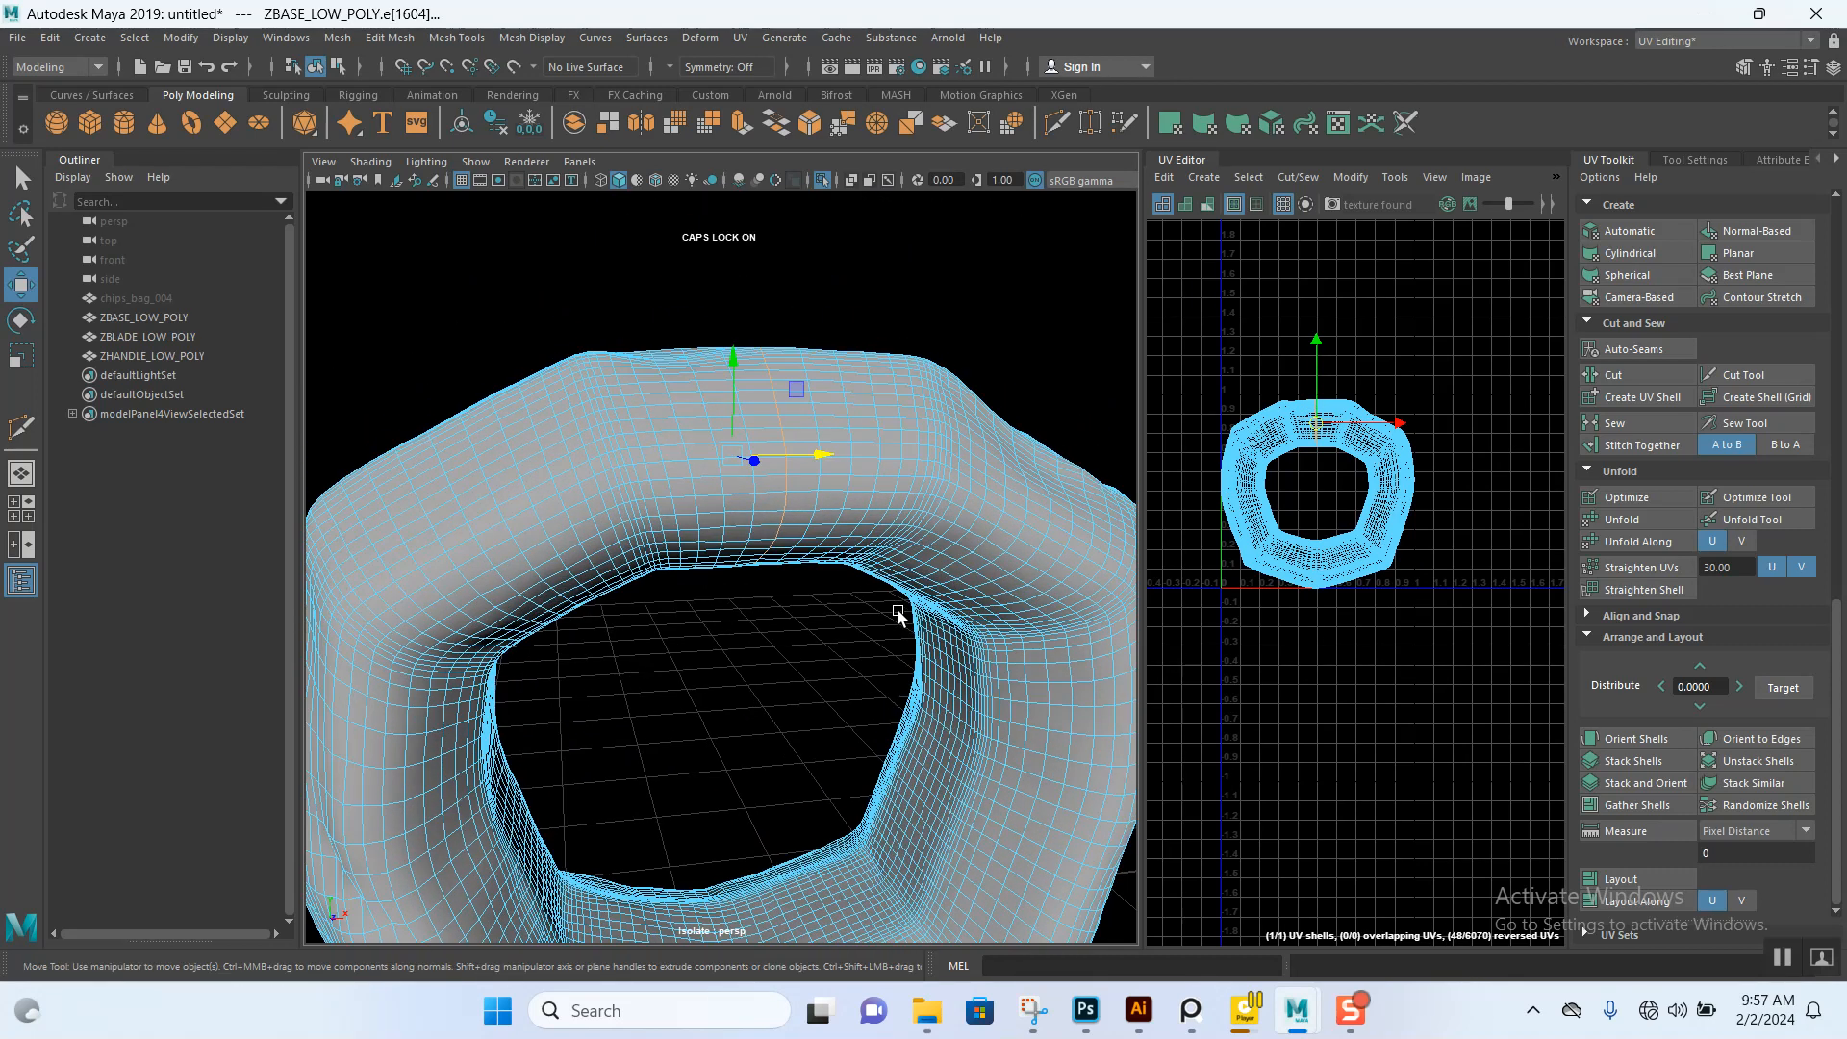
alt+drag(831, 752, 811, 460)
alt+drag(814, 635, 767, 619)
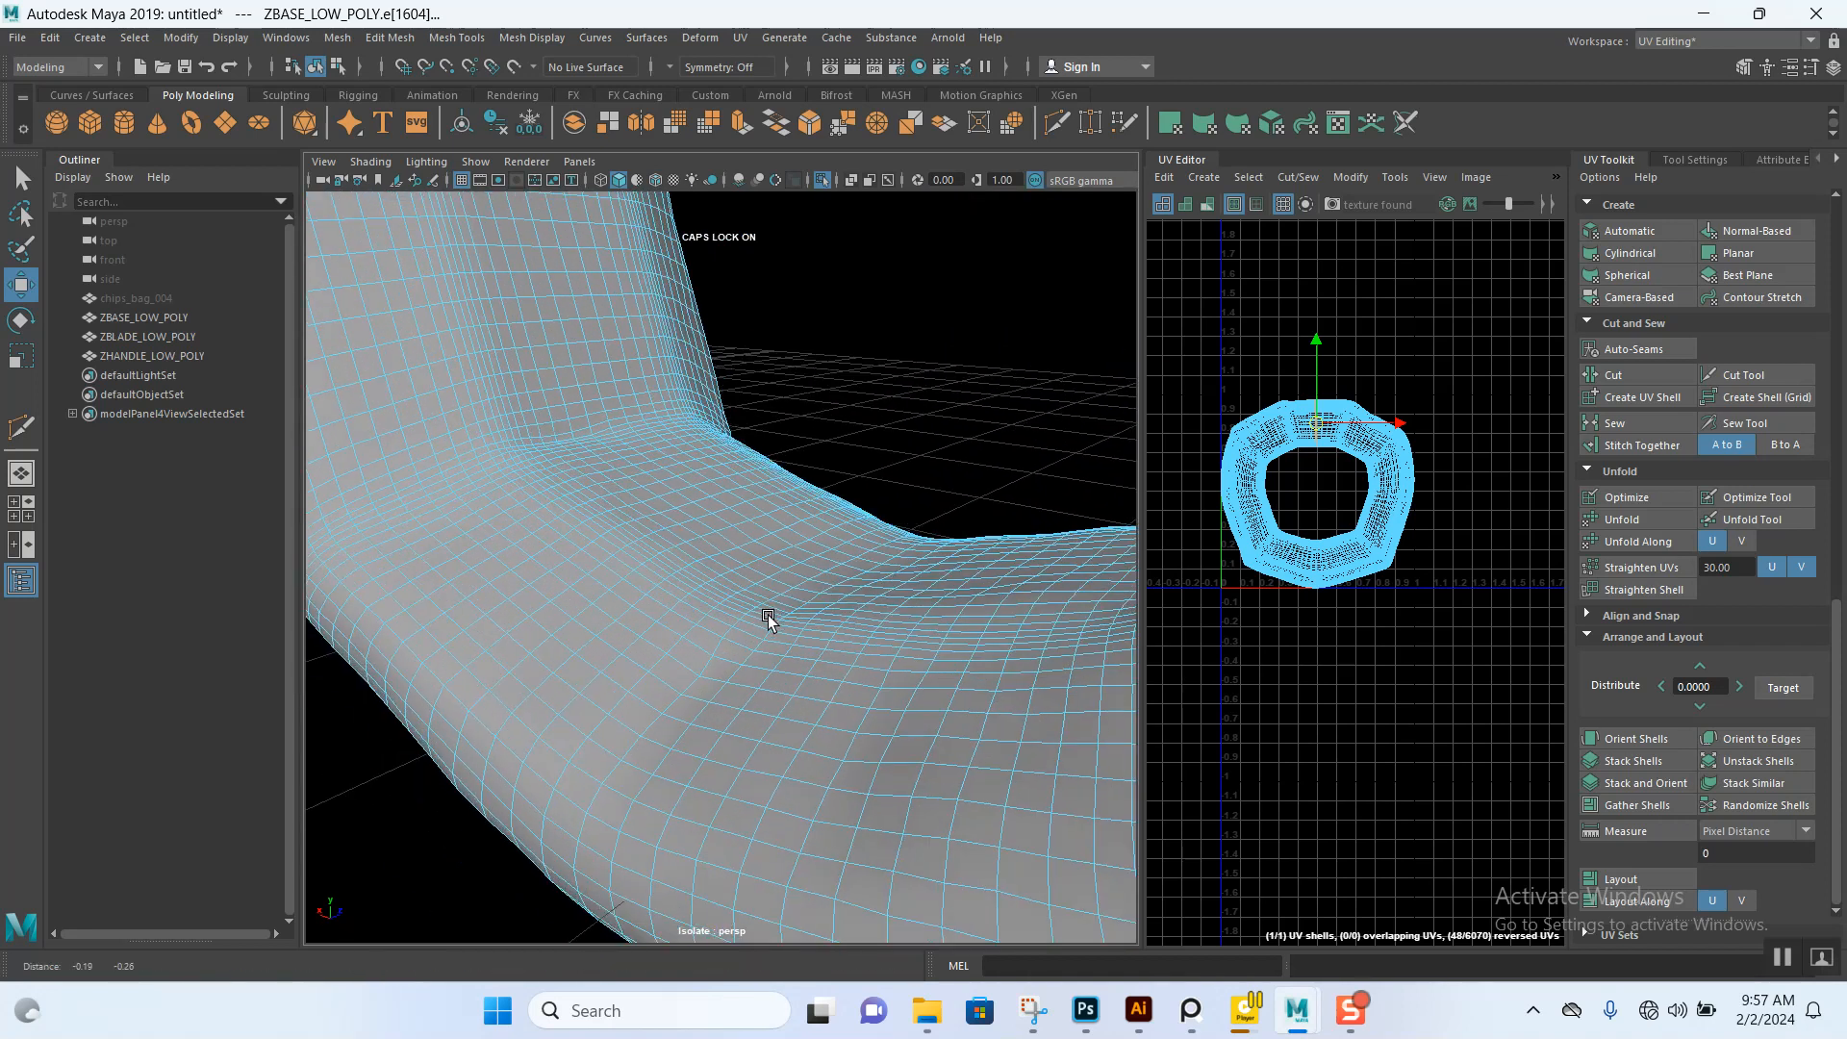
double_click(714, 594)
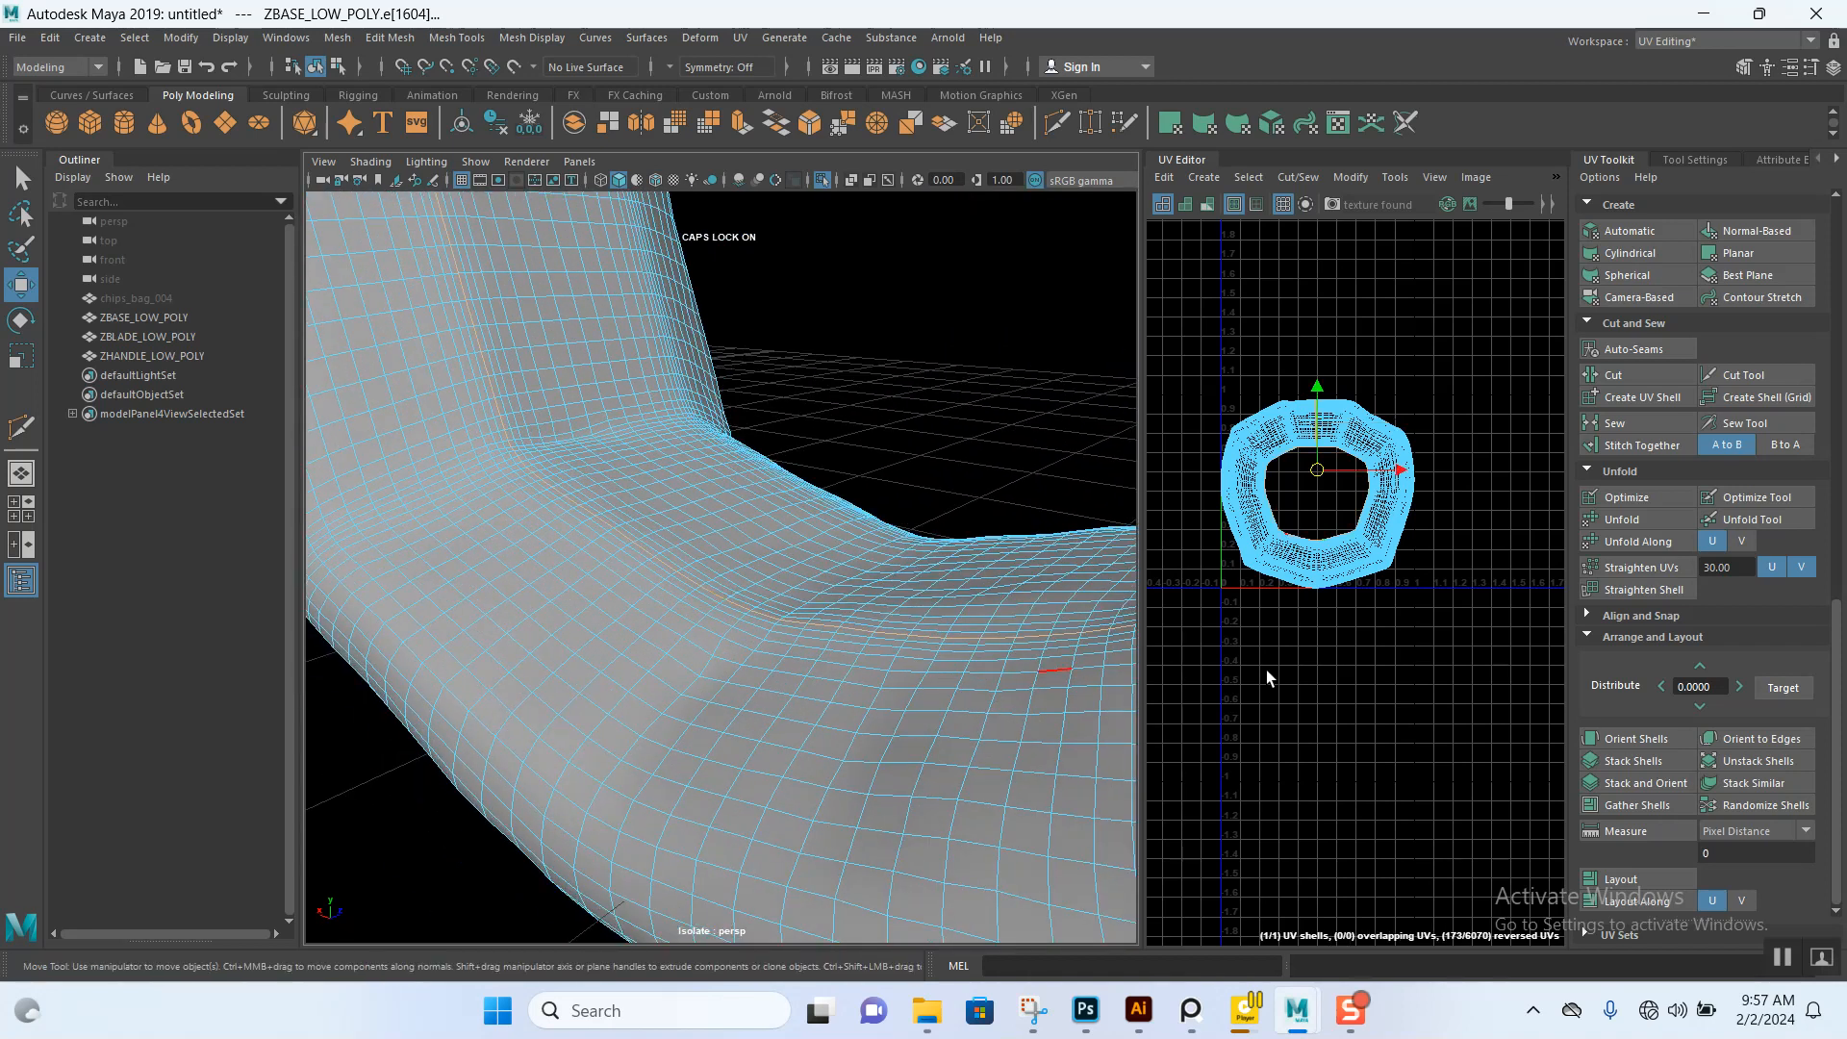
click(1613, 374)
- Select all UV faces of the ring base, unfold them and clear the selection
right_drag(1446, 523, 1360, 495)
drag(1257, 360, 1443, 637)
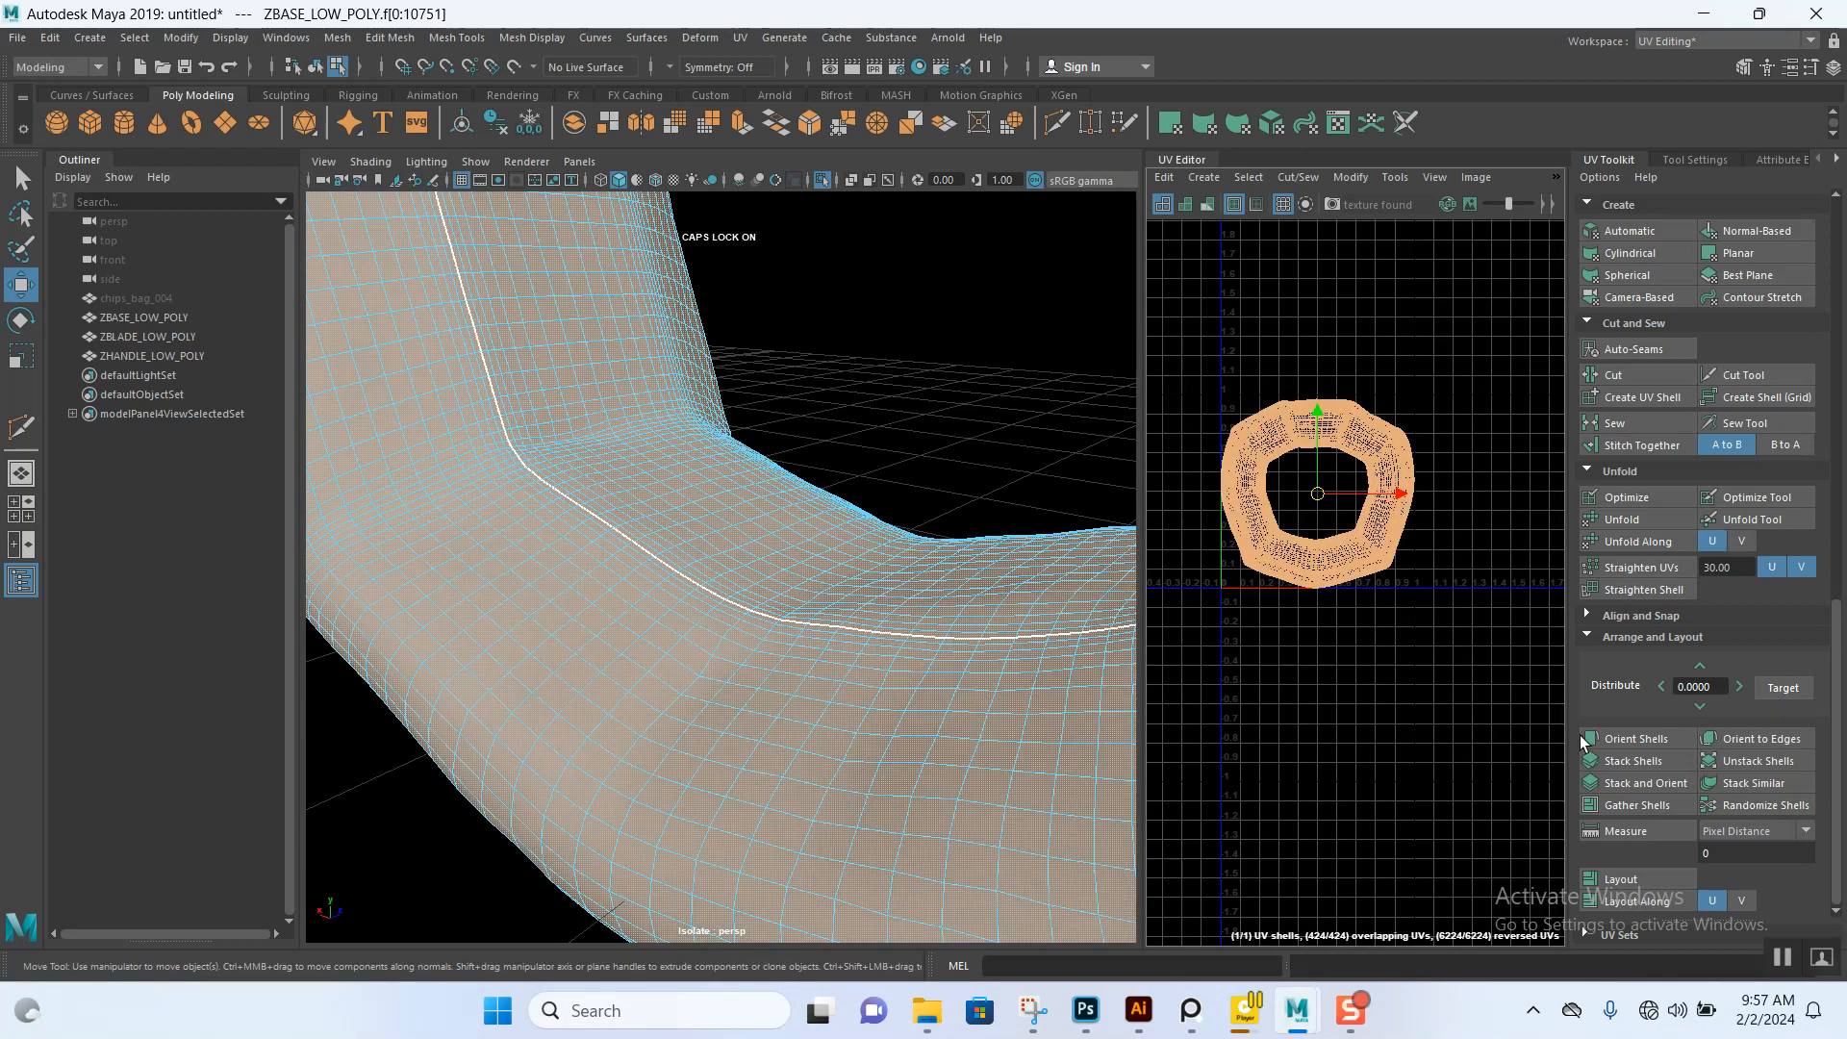
click(1624, 876)
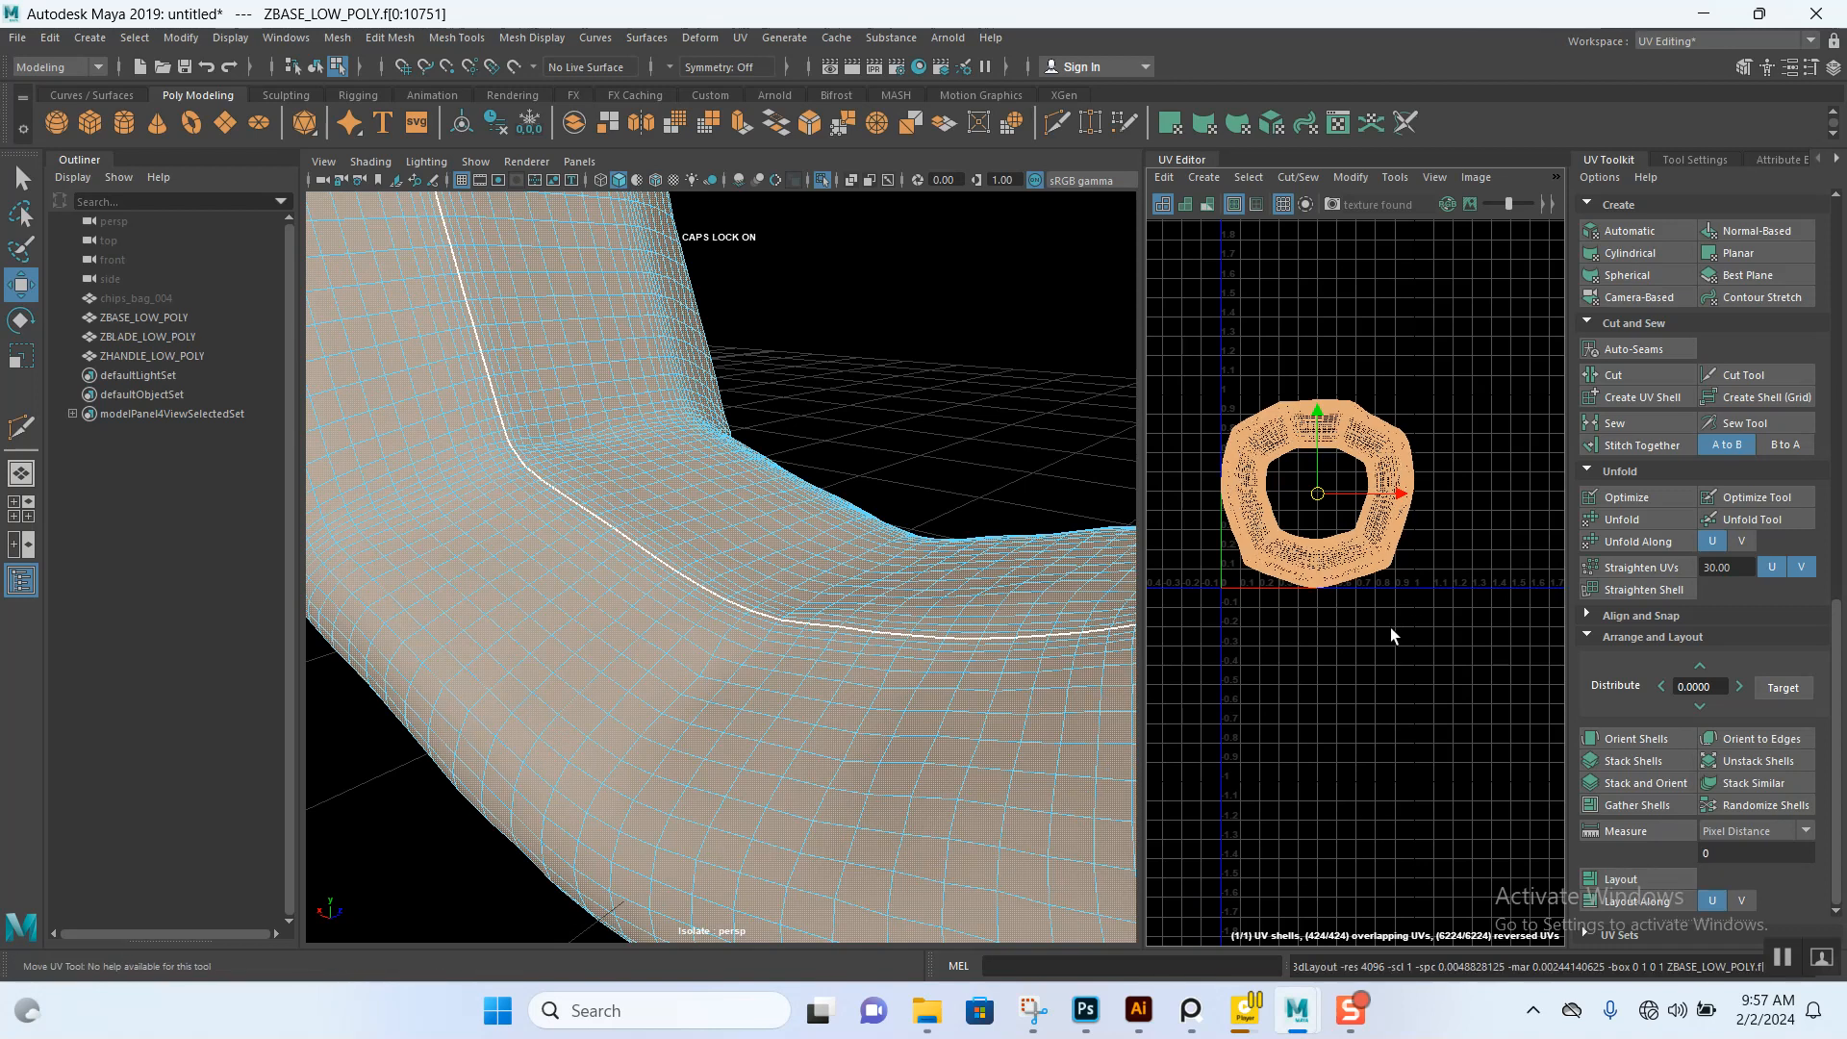
click(1605, 519)
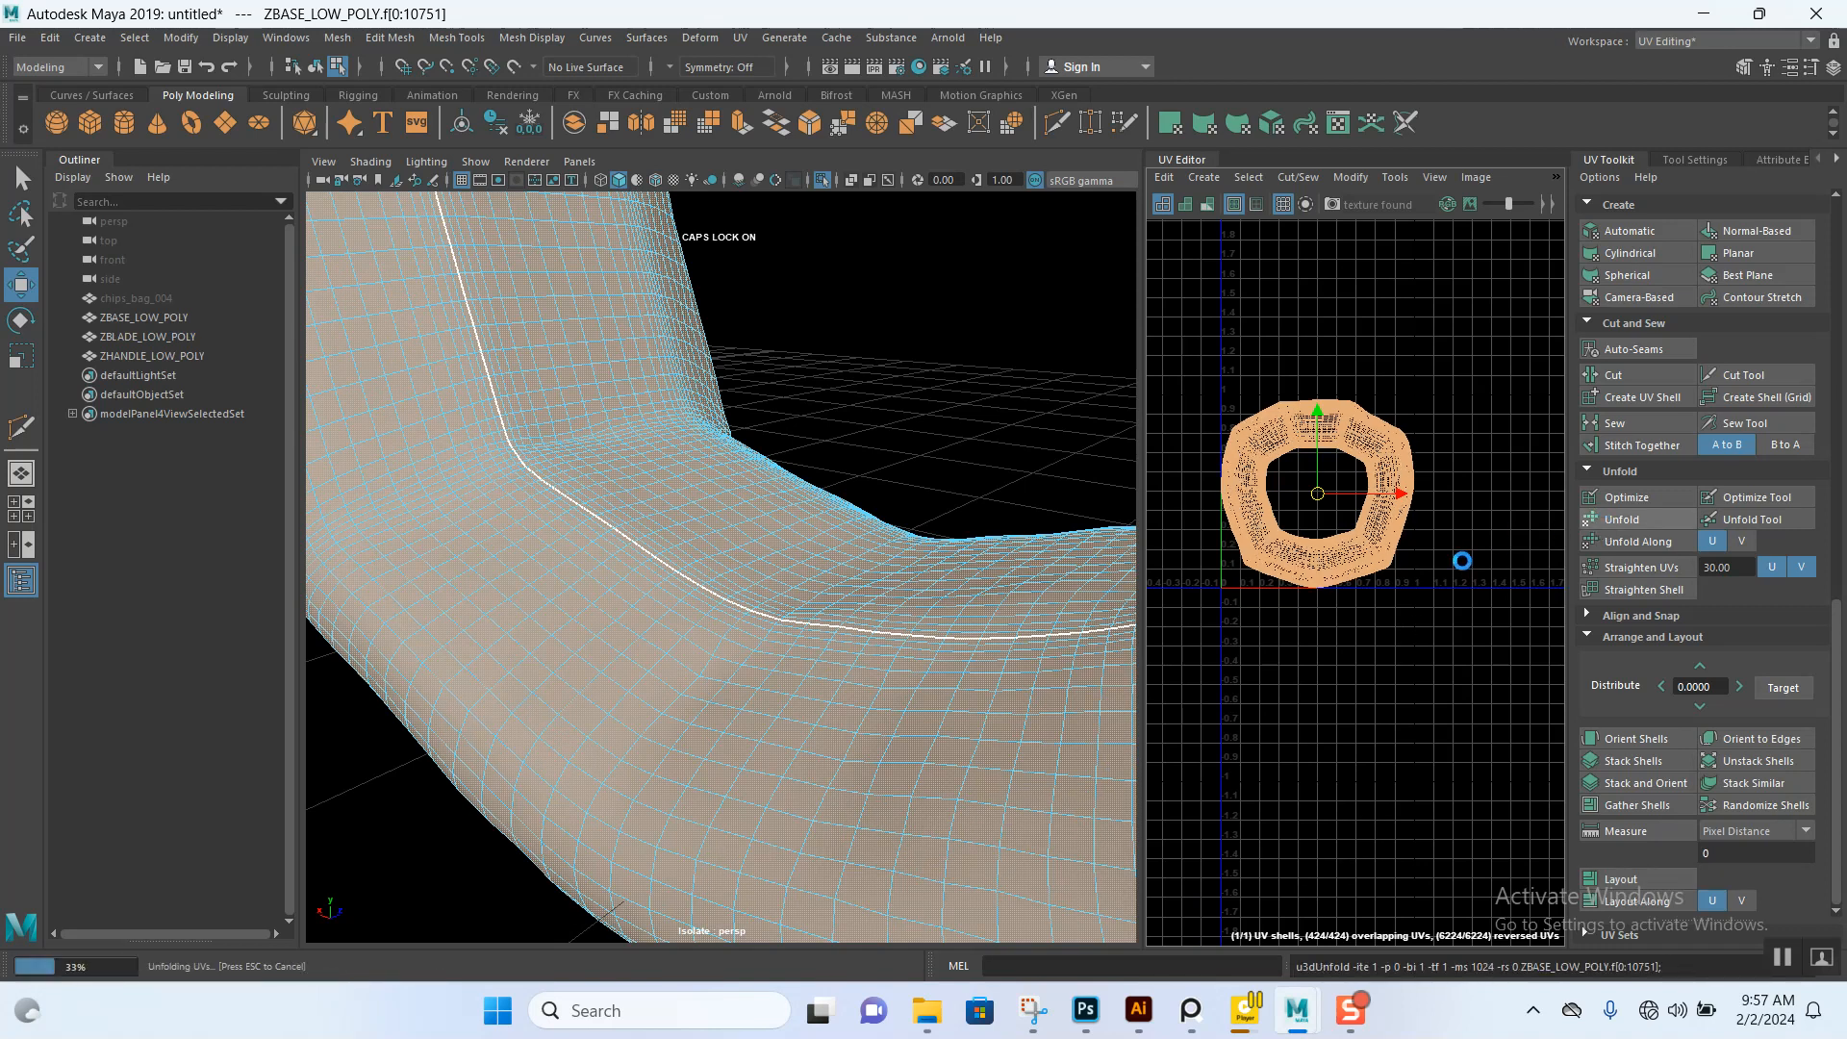
alt+right_drag(1435, 601, 1434, 548)
click(1419, 615)
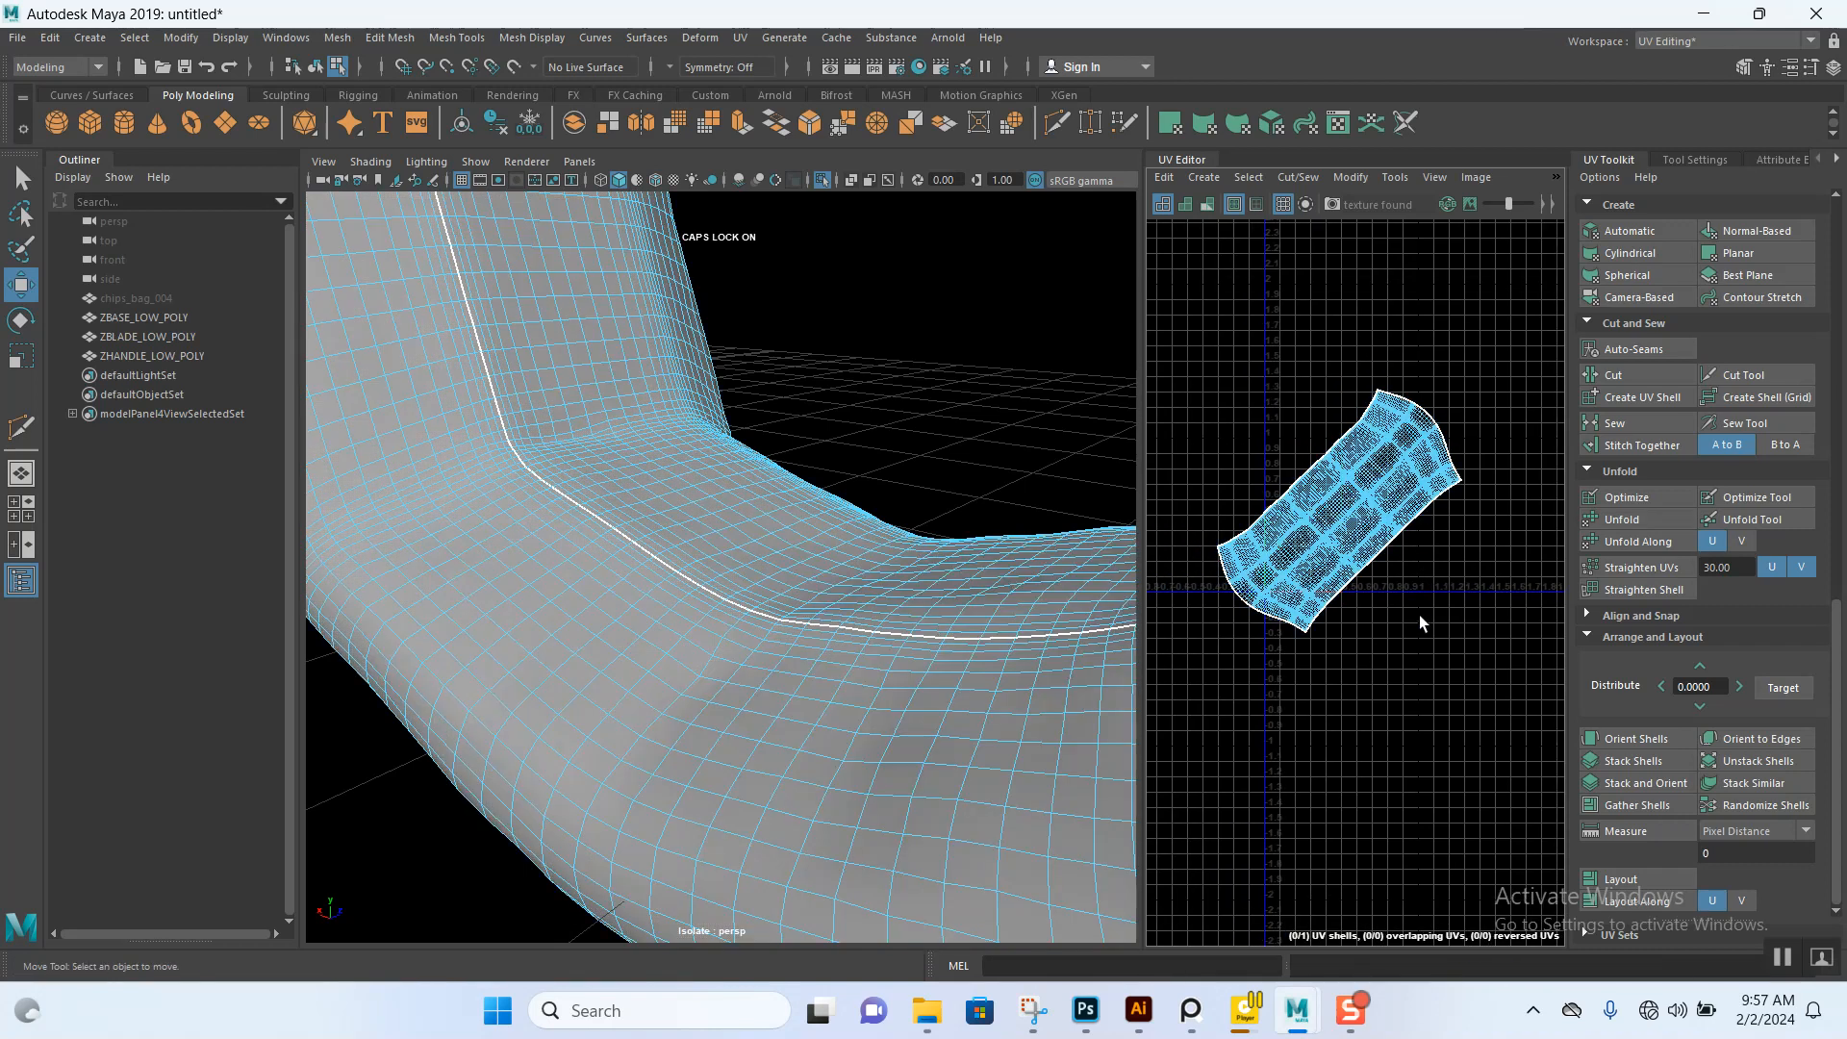
- Select the ring base's tilted UV shell and orient it upright with Orient Shells
alt+drag(962, 655, 481, 531)
mouse_move(1337, 517)
alt+right_down()
mouse_move(1349, 630)
mouse_move(1336, 510)
alt+right_up()
click(1308, 499)
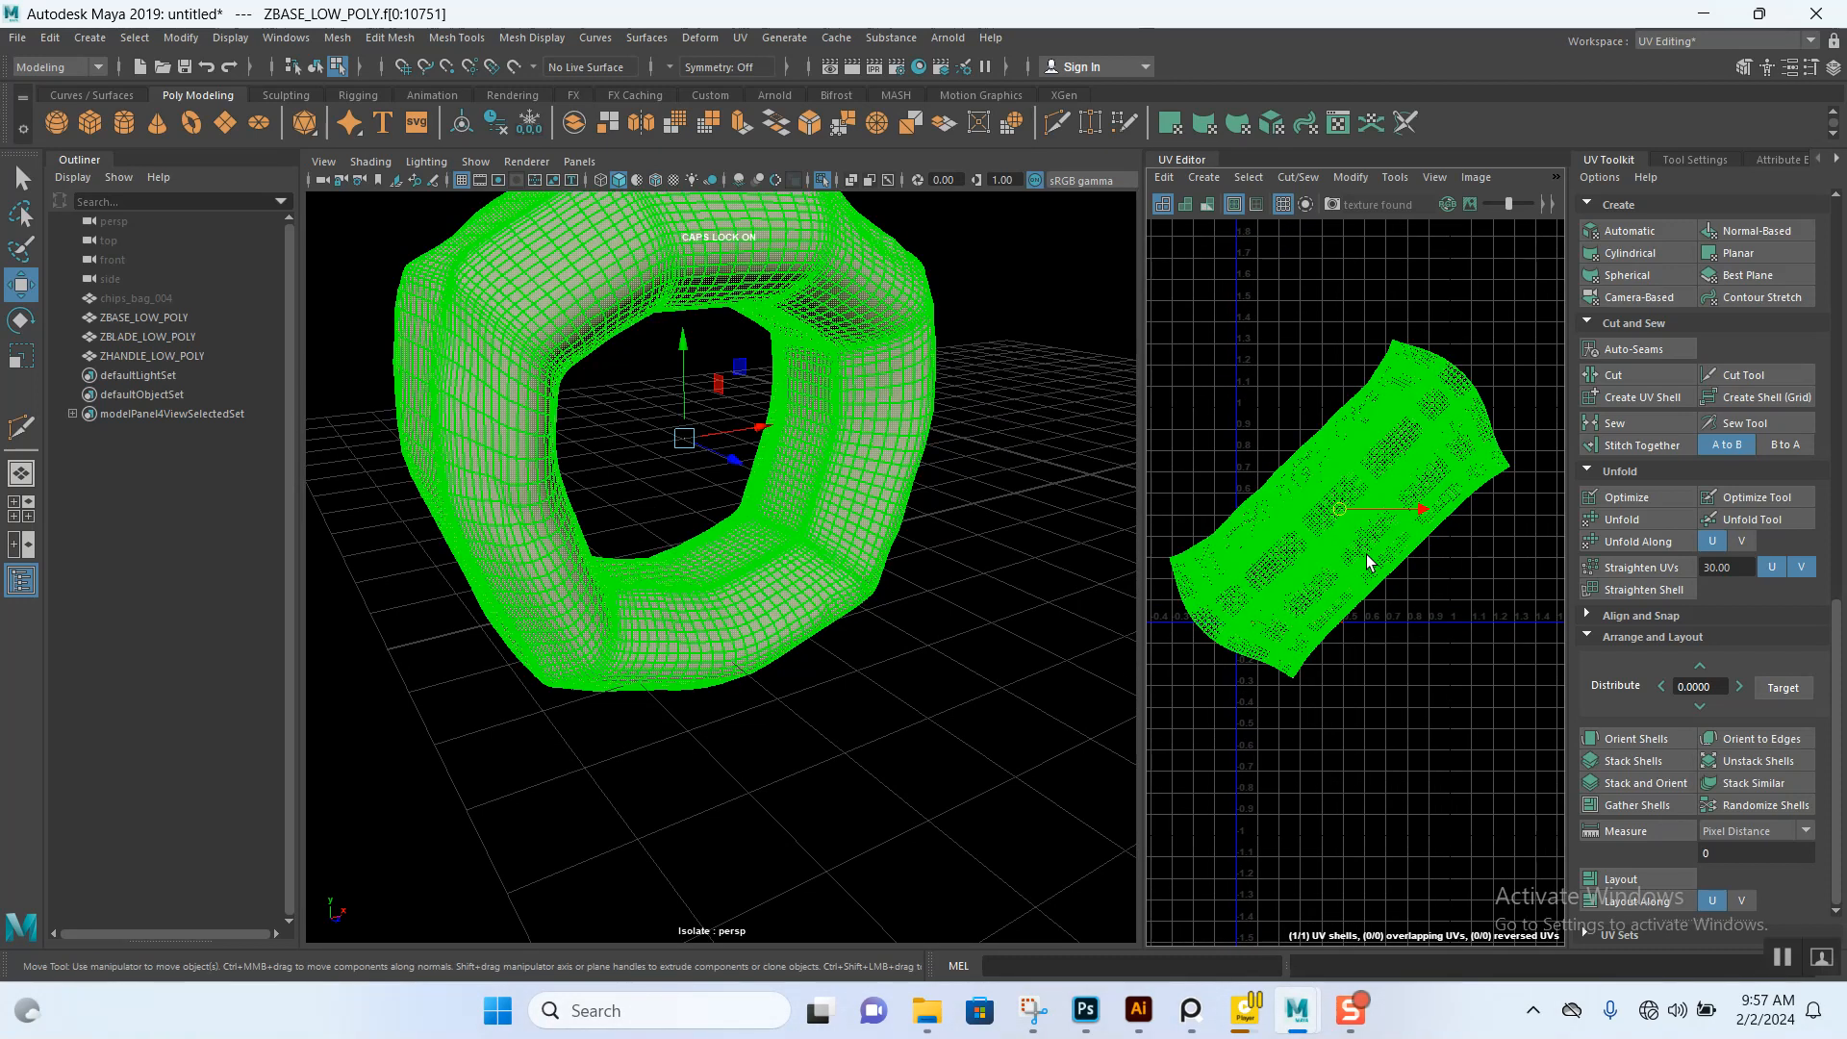
click(1626, 737)
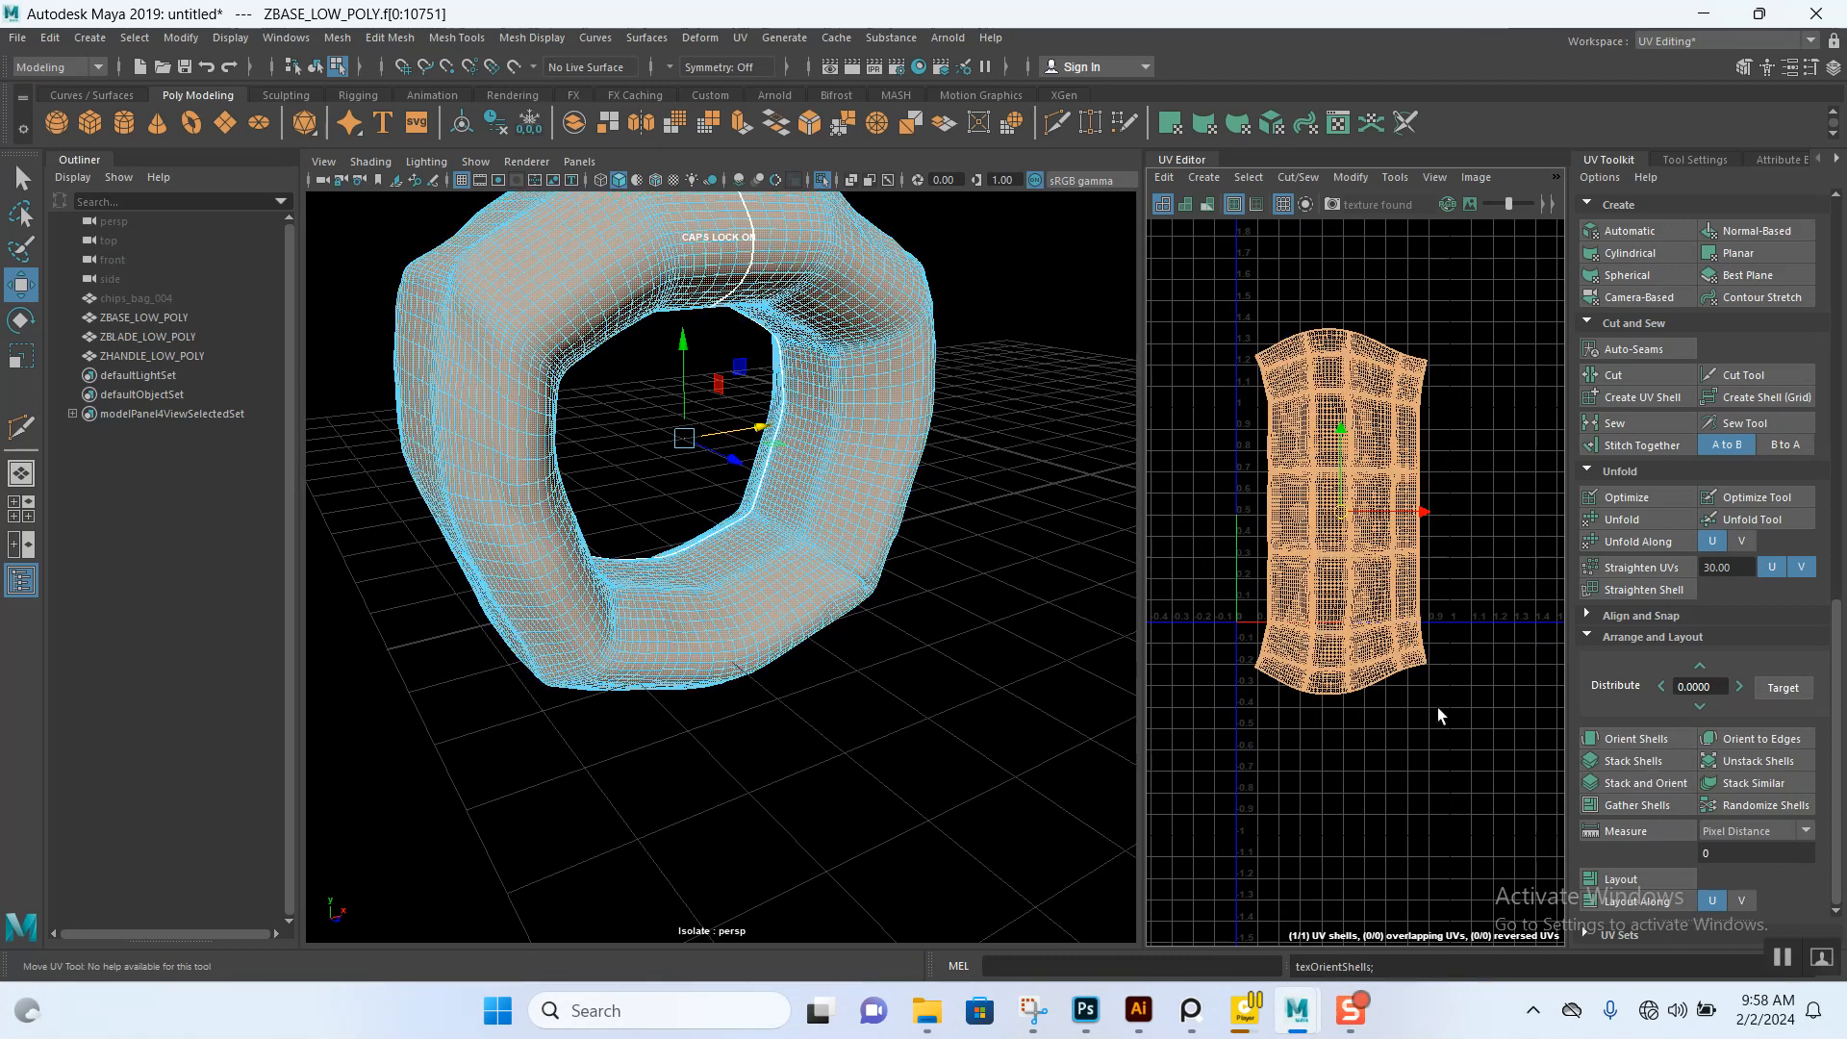
- Switch back to object selection, select the ring base and examine its cut seams on the model from several sides
scroll(1424, 690, down, 3)
right_drag(955, 494, 1001, 460)
click(977, 546)
scroll(866, 532, down, 2)
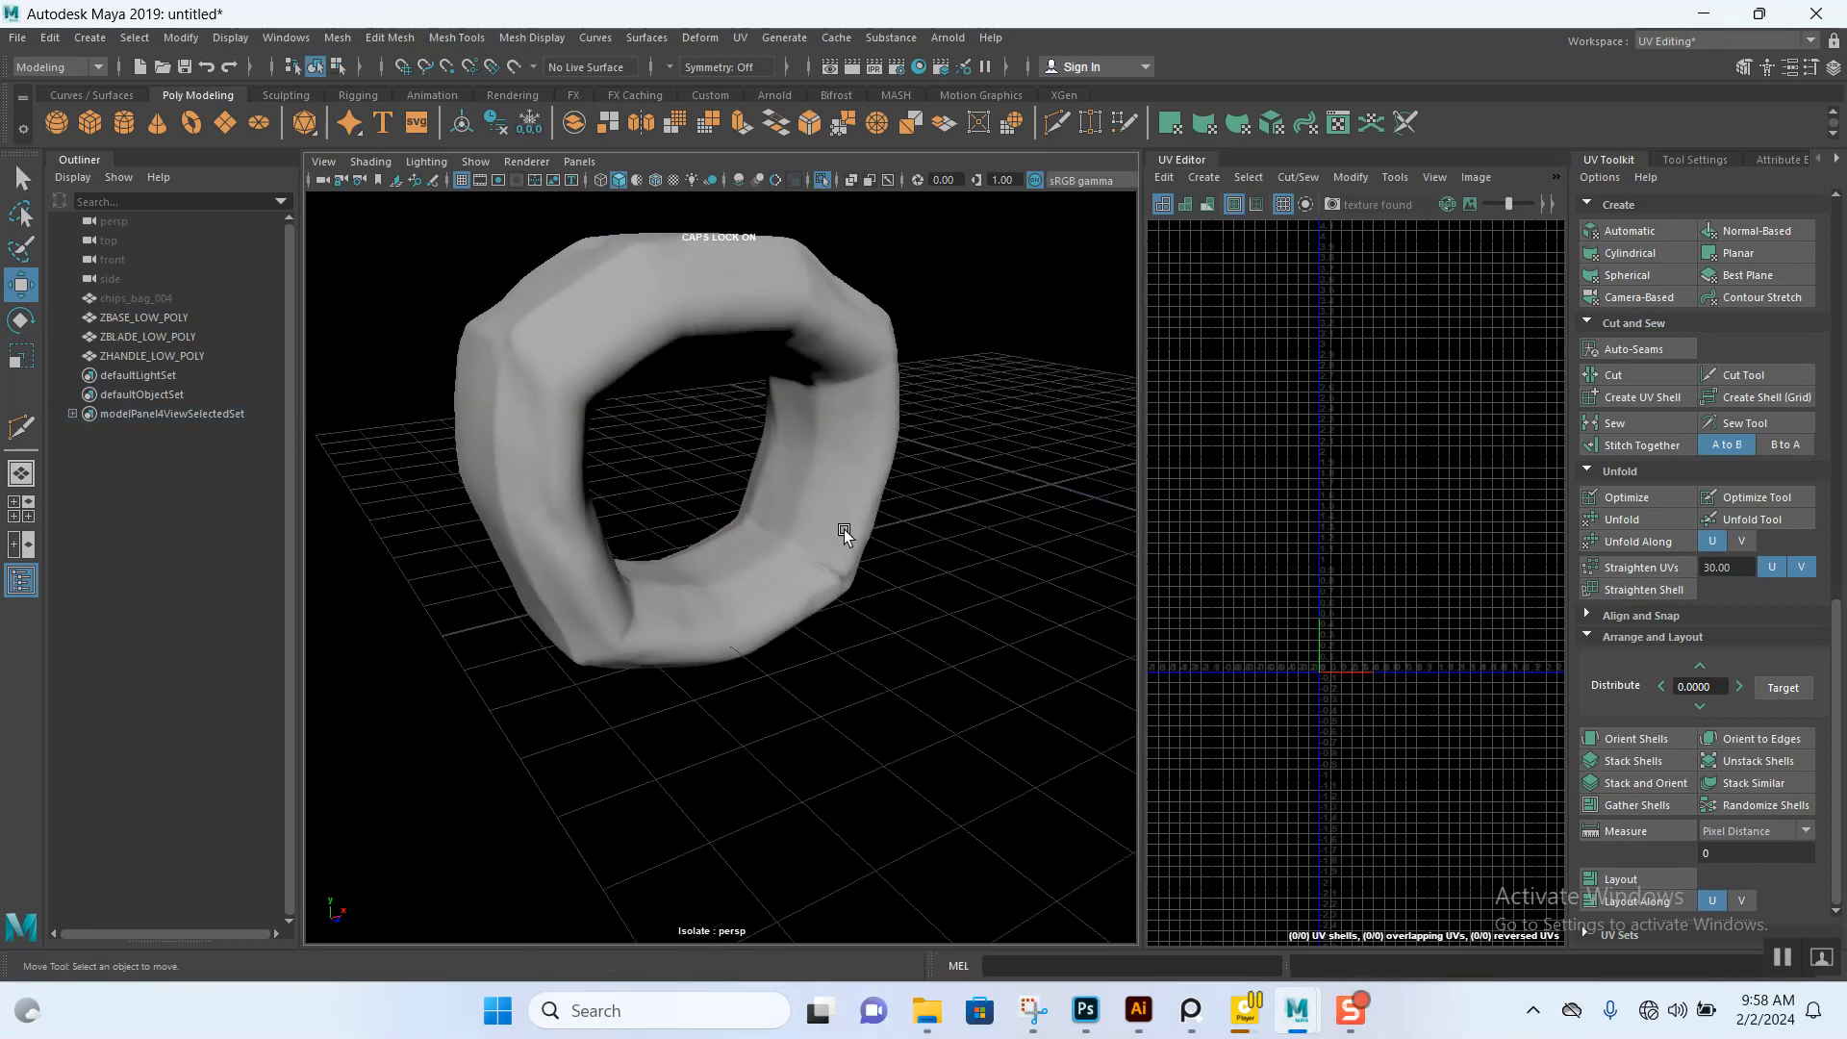
click(844, 531)
scroll(812, 582, up, 5)
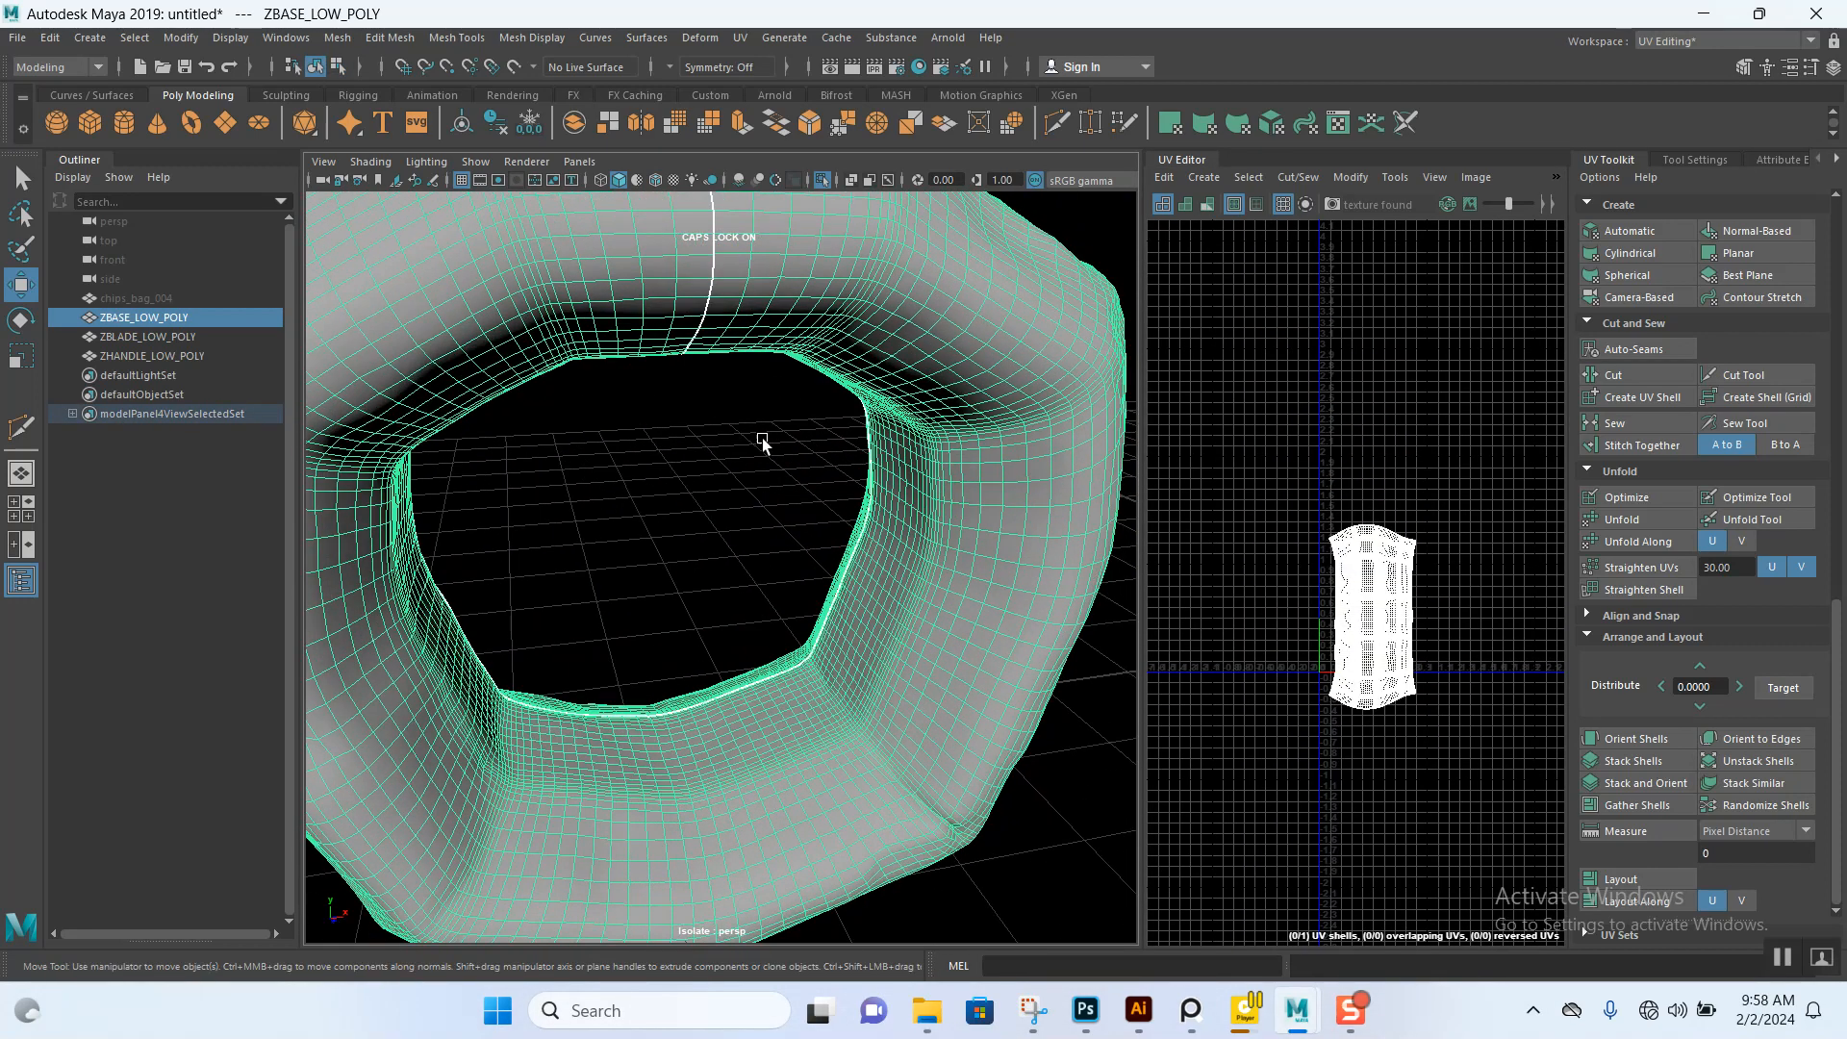
mouse_move(680, 503)
alt+mouse_down()
mouse_move(990, 487)
mouse_move(712, 493)
alt+mouse_up()
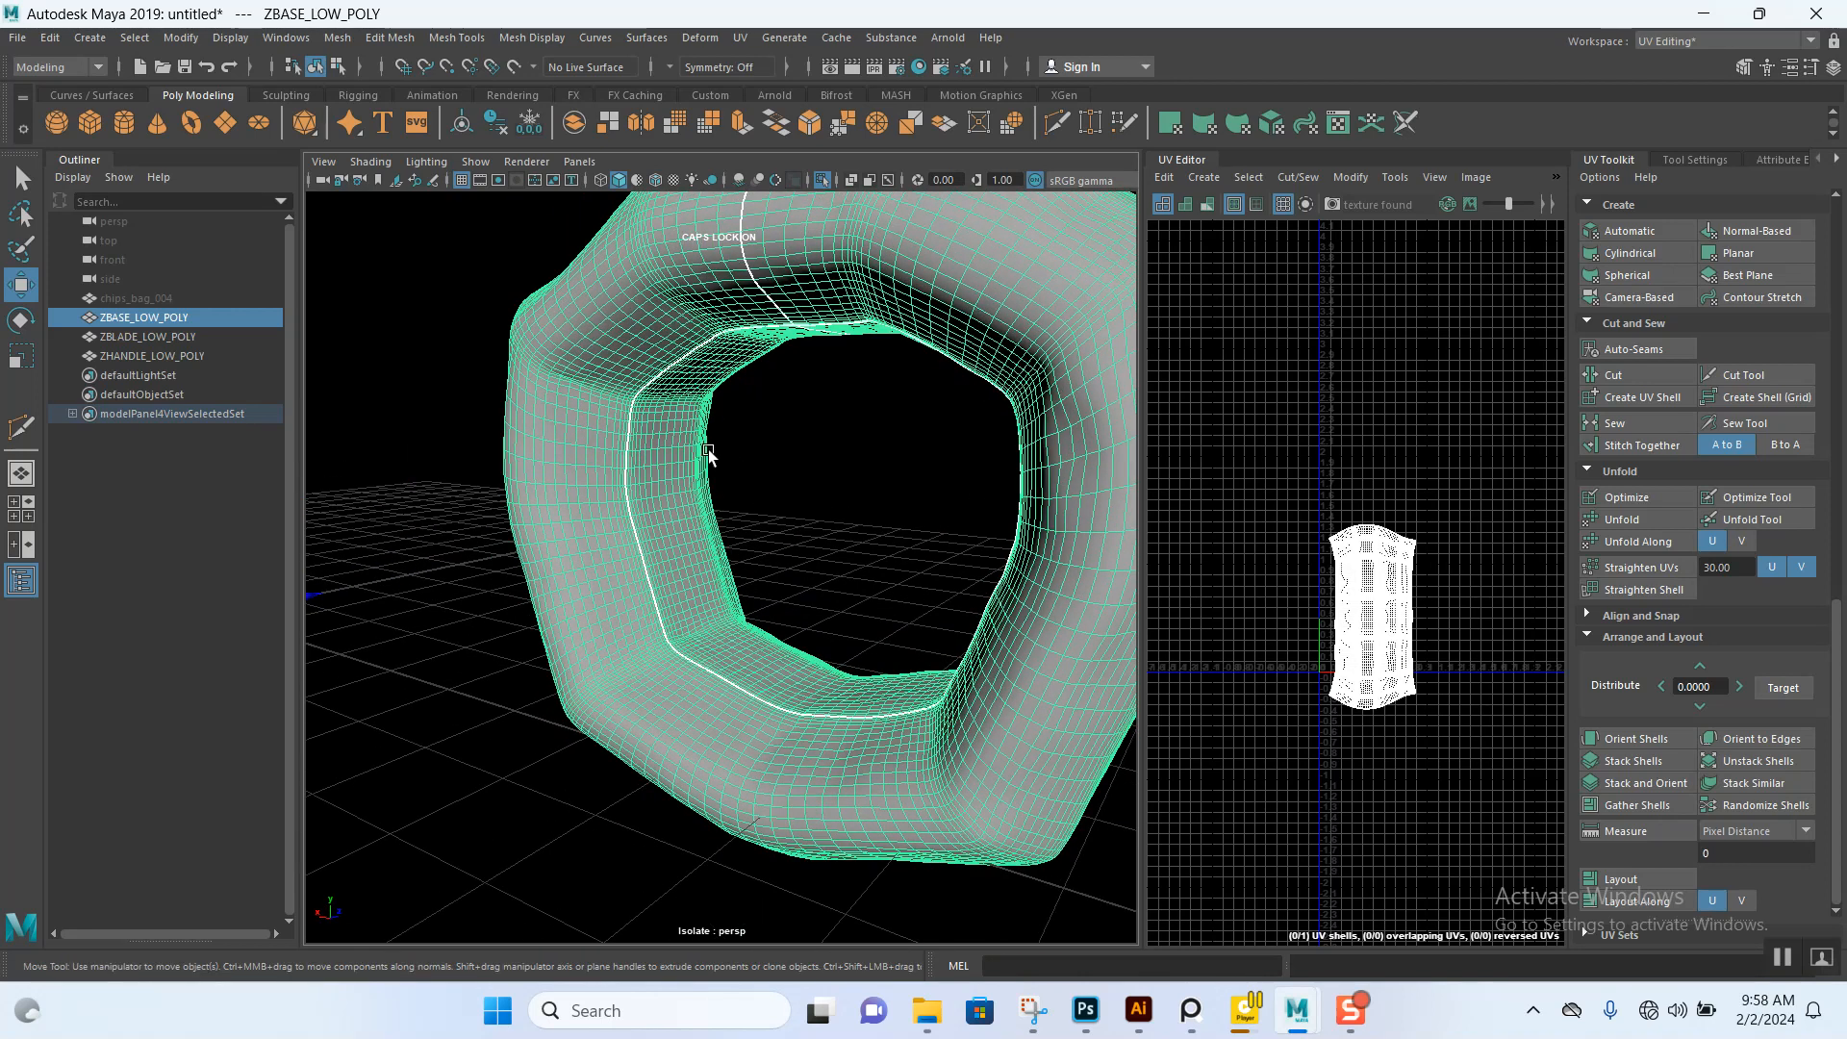
scroll(713, 364, down, 4)
alt+drag(672, 421, 781, 503)
right_drag(781, 502, 844, 460)
click(852, 472)
click(793, 494)
key(f)
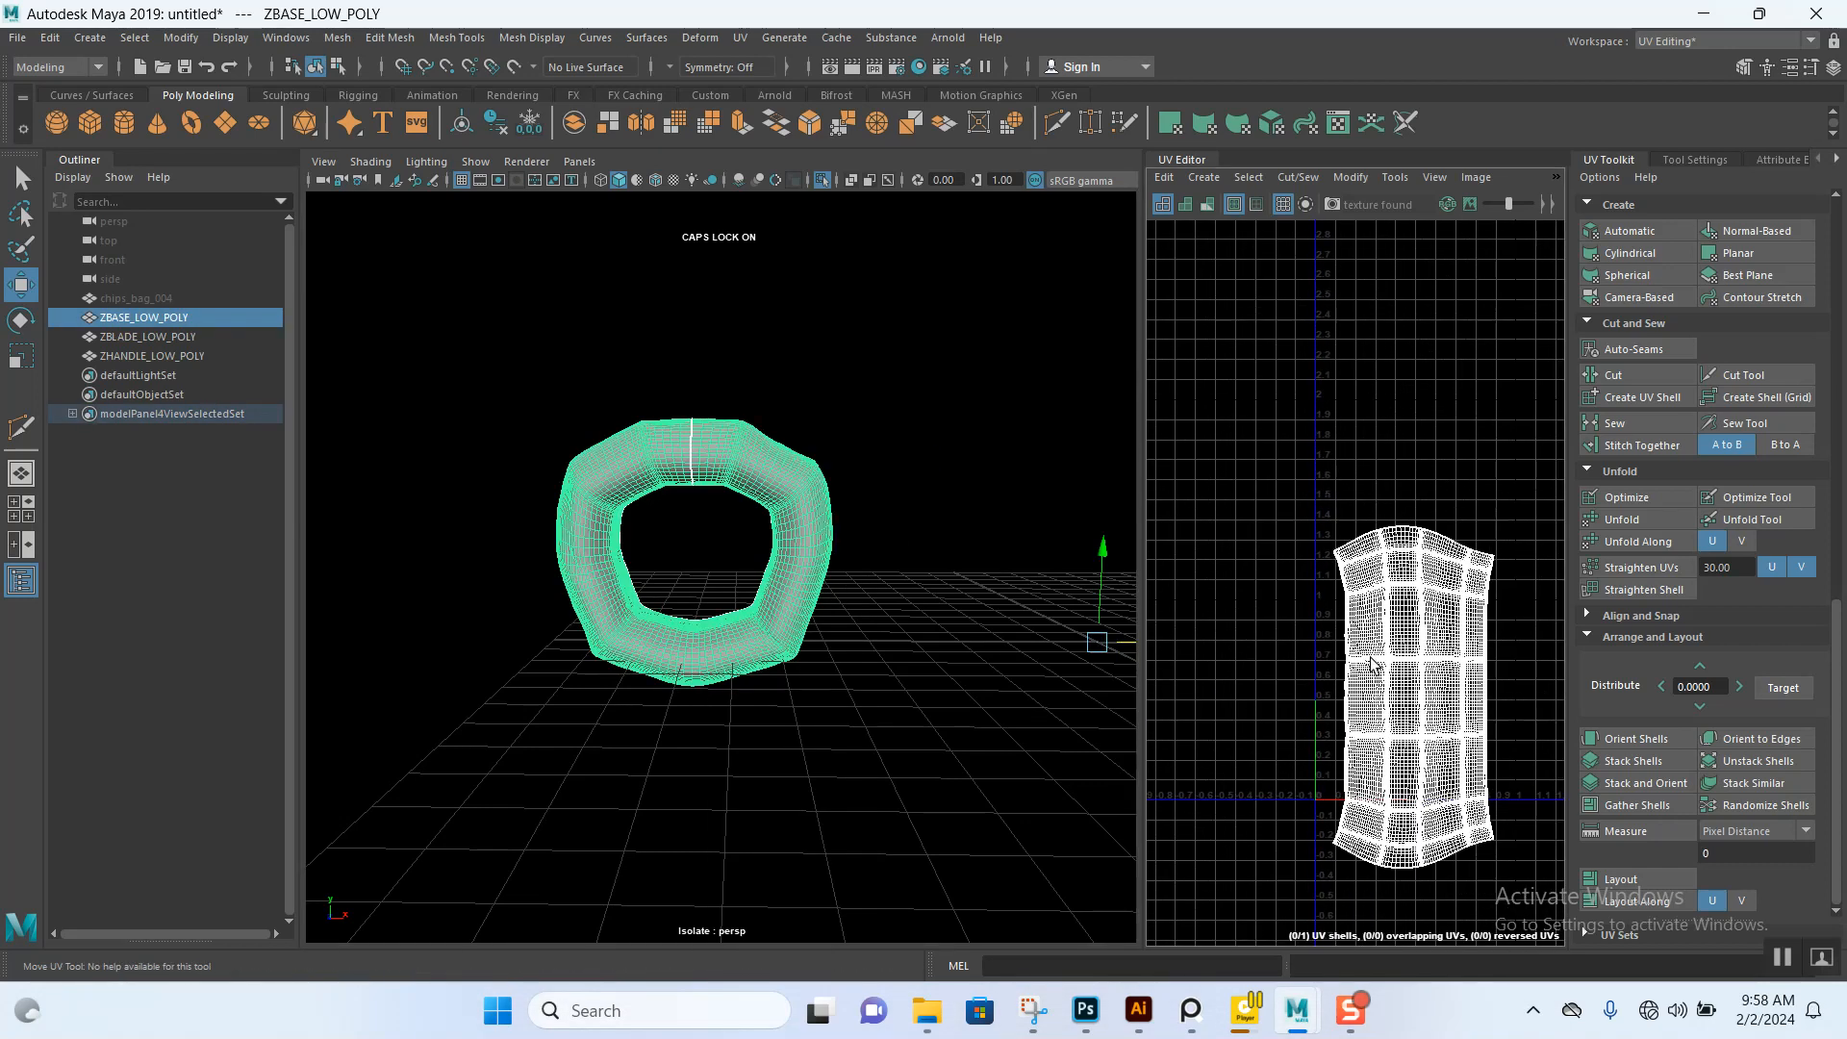
alt+drag(957, 655, 890, 532)
- Check the ring base's UV shell with the distortion shading, turning the shading off when done
click(1209, 205)
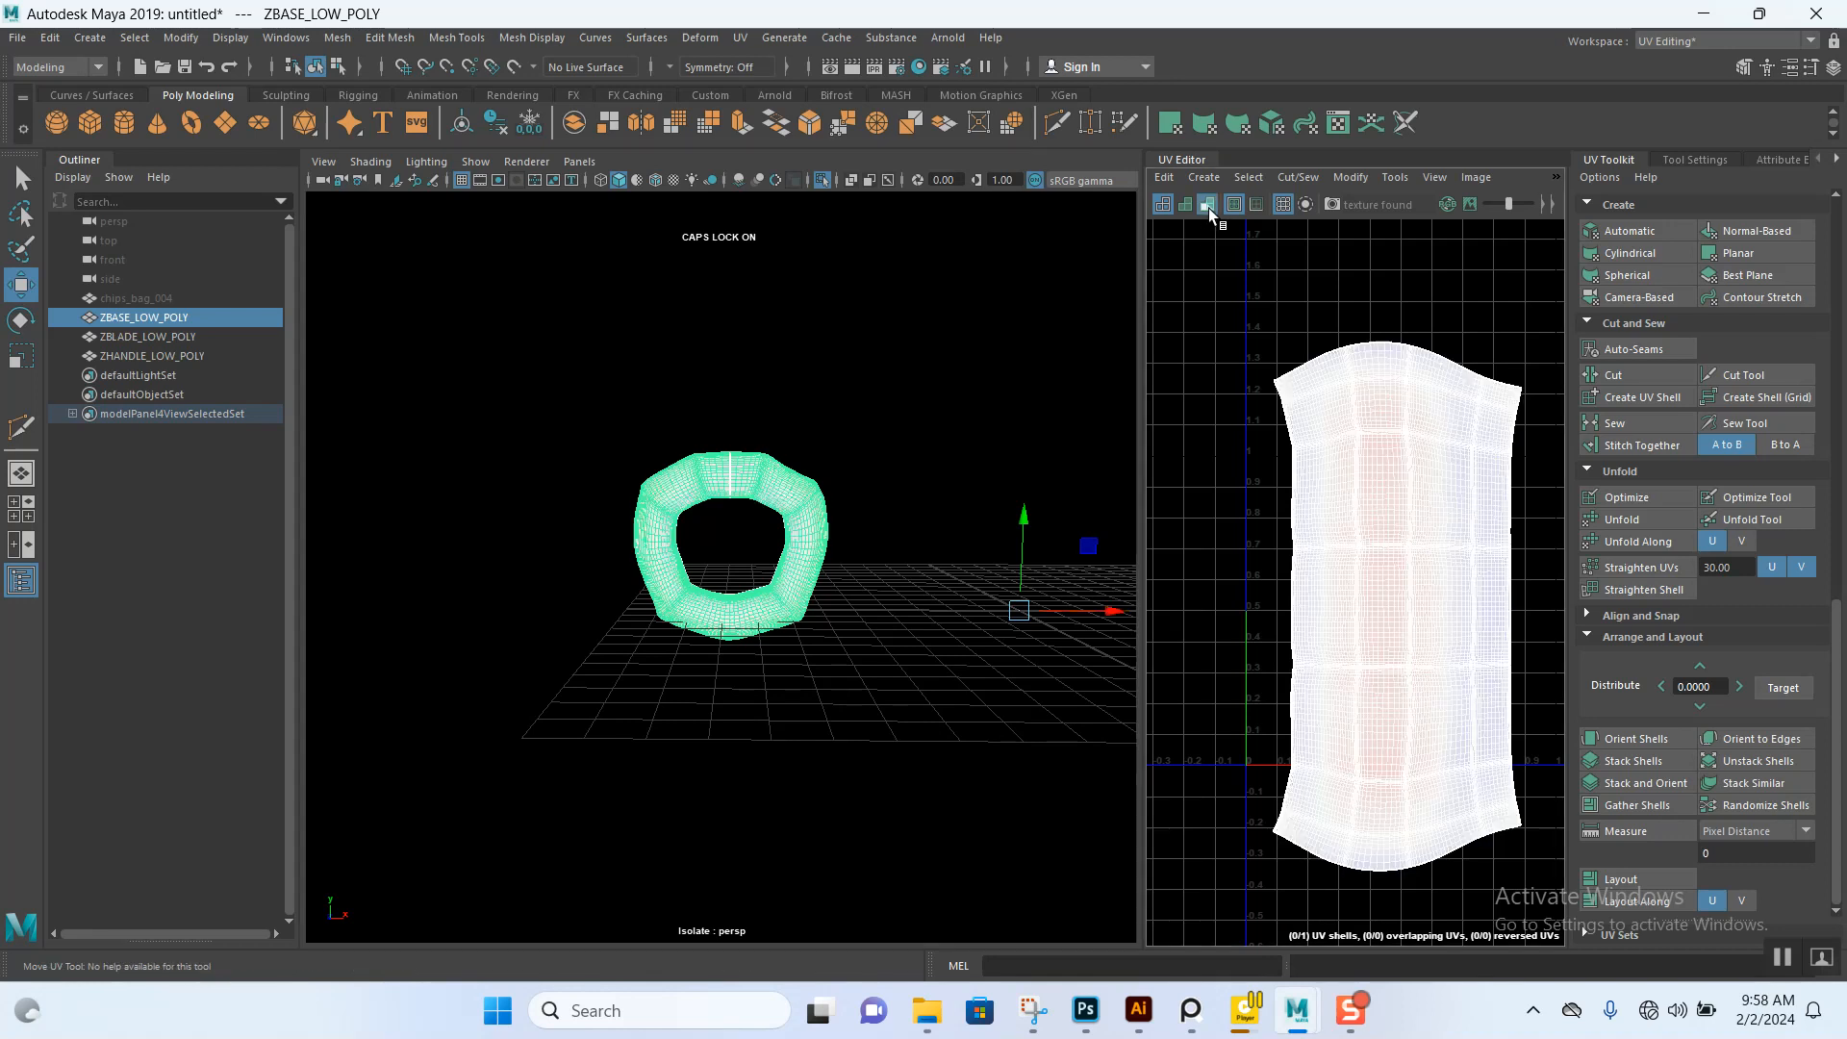
alt+right_drag(1358, 474, 1386, 755)
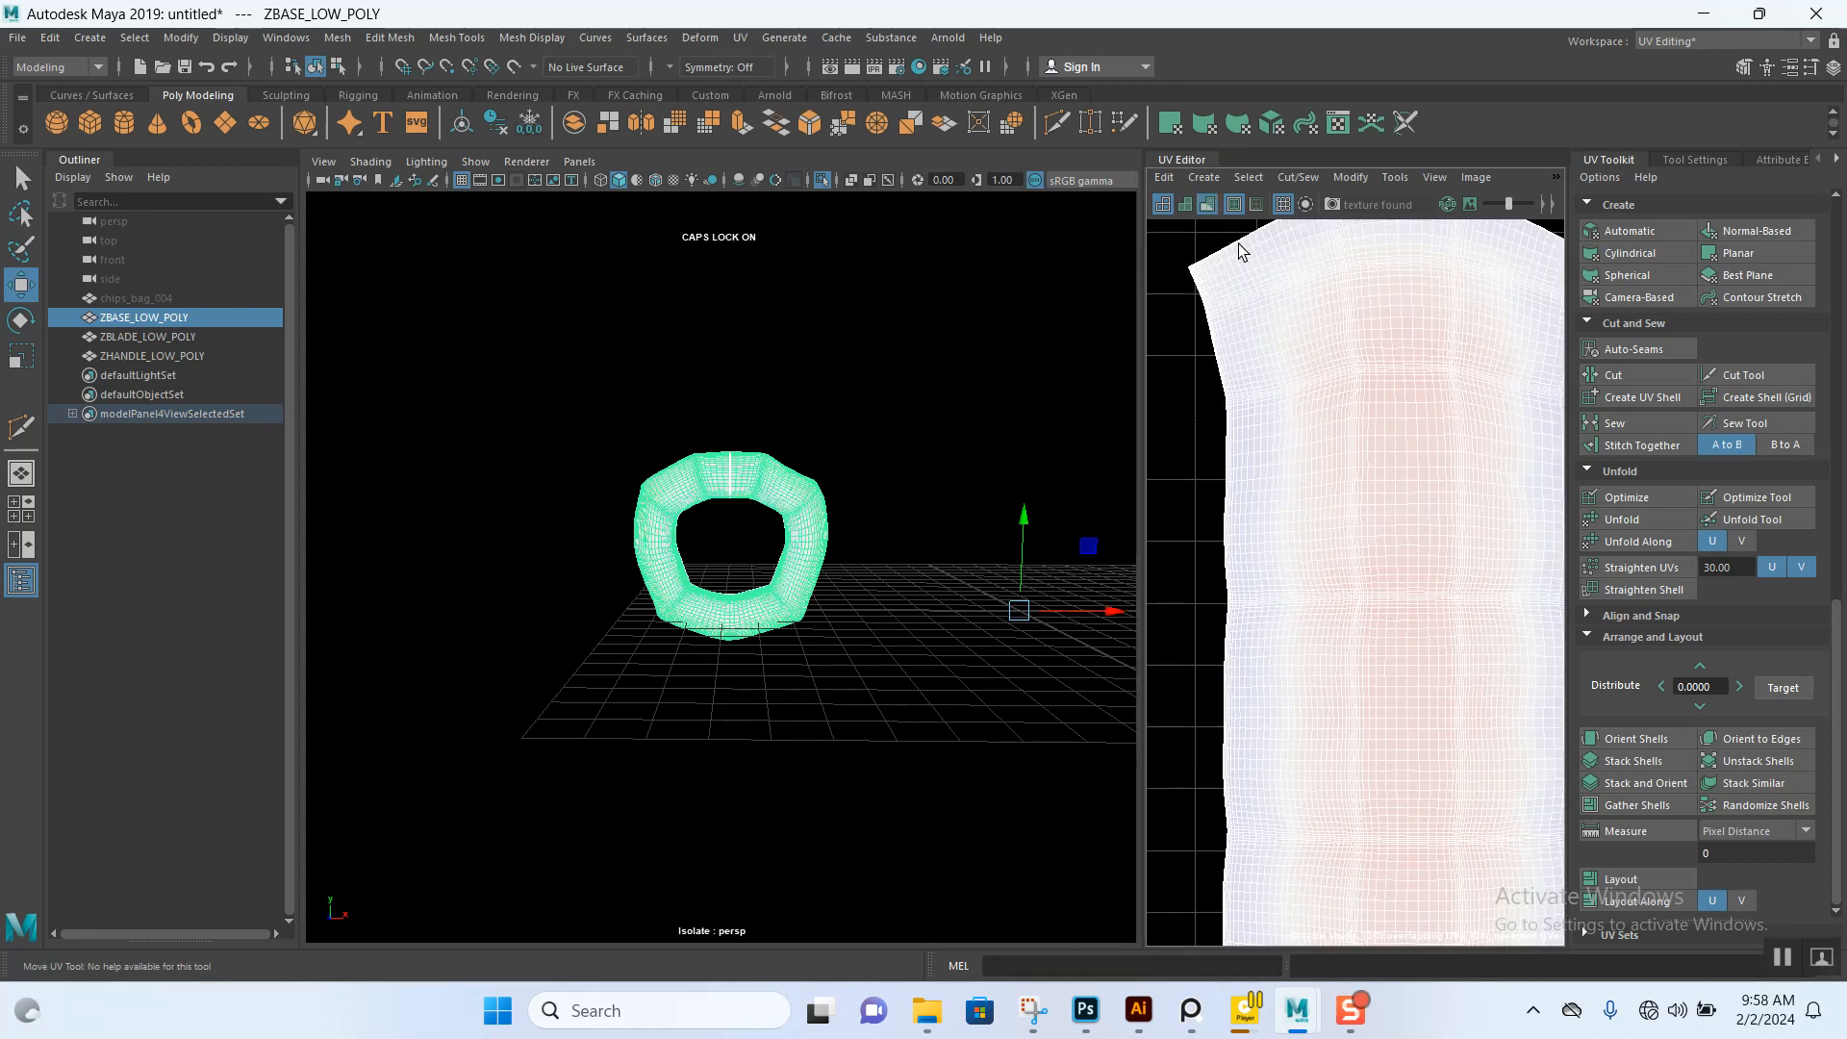
click(1207, 204)
- Exit isolation to show the whole dagger and clear the object selection
alt+drag(969, 528, 824, 404)
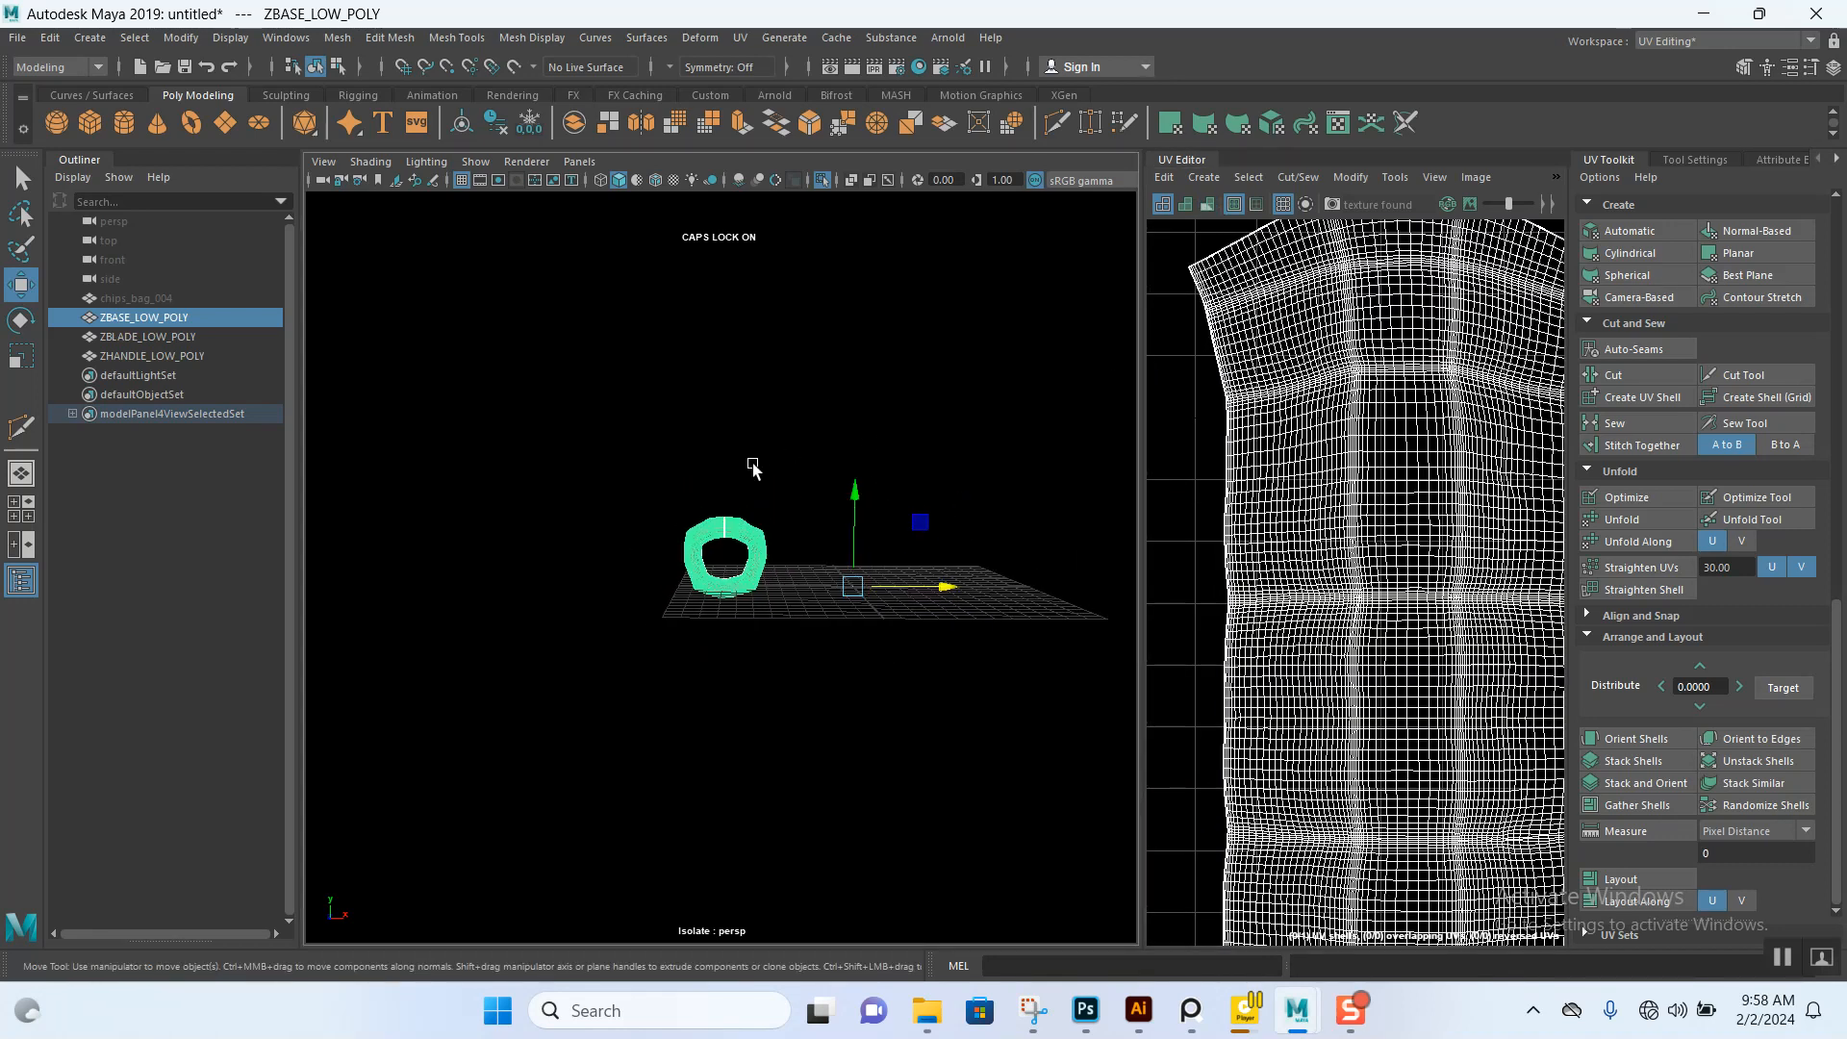
key(ctrl+1)
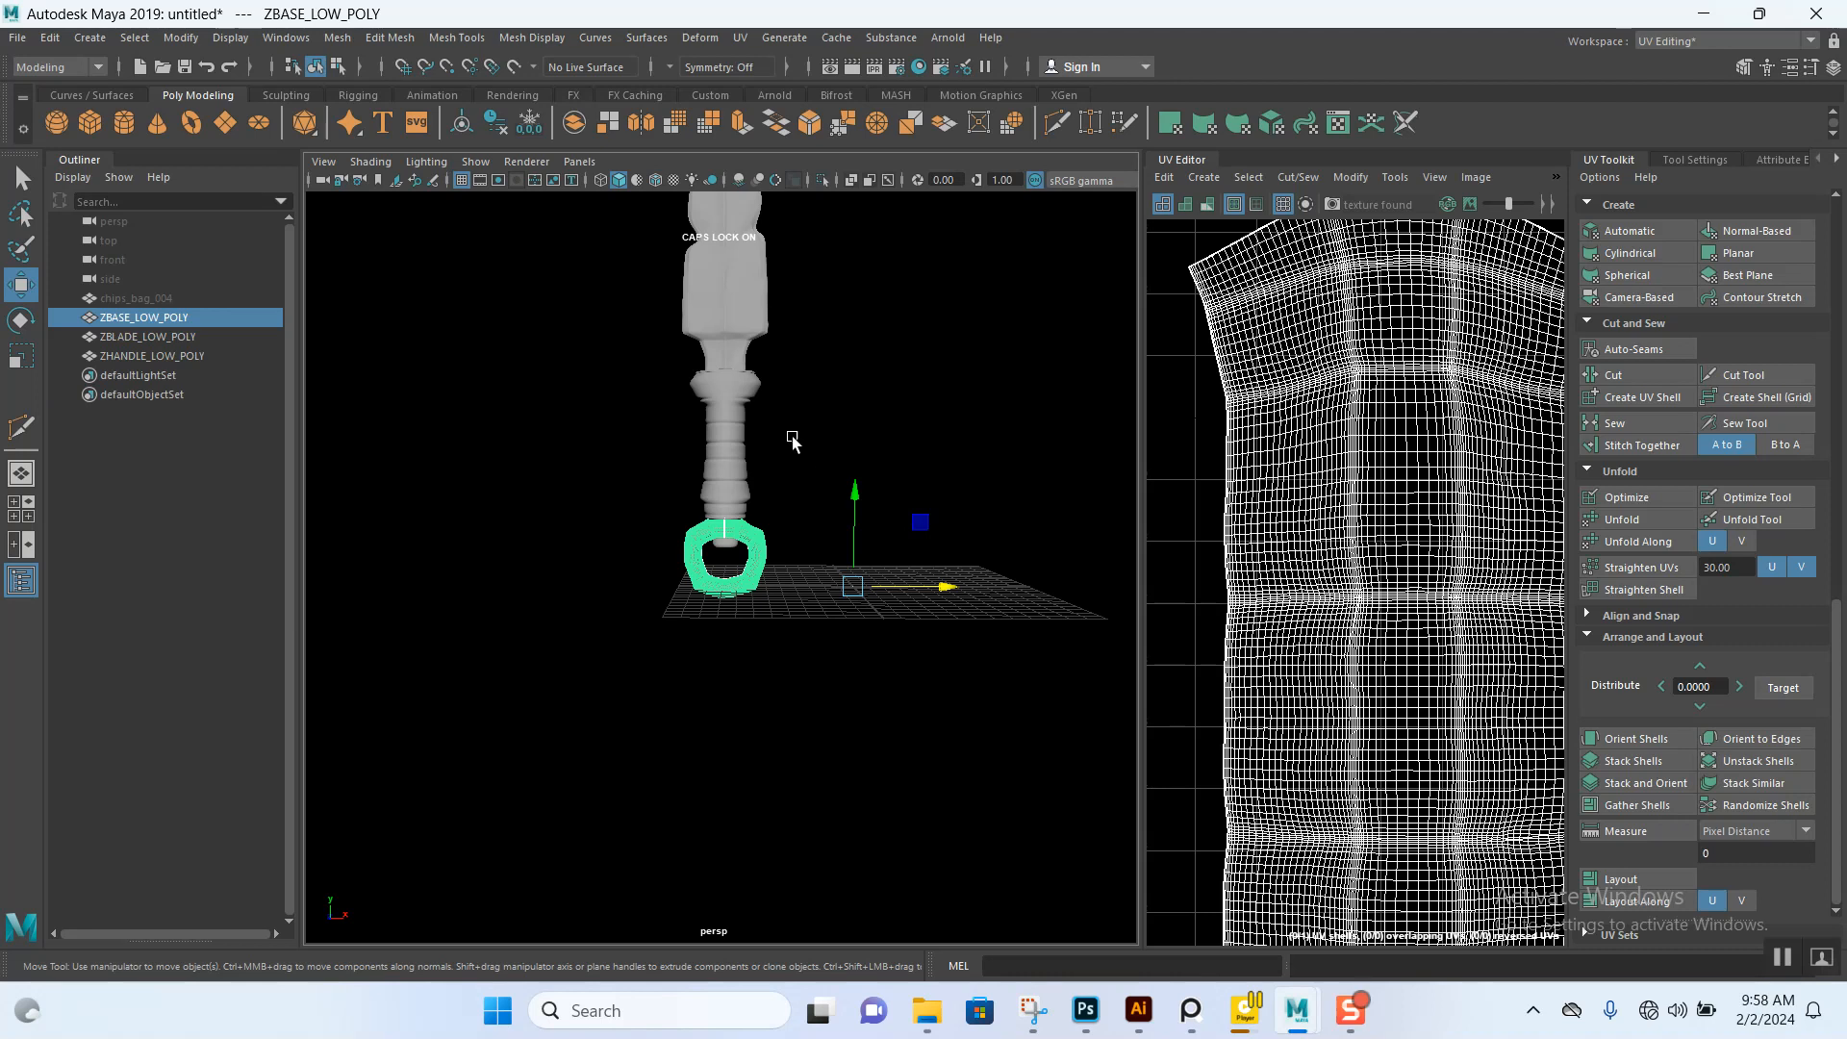
right_drag(739, 447, 855, 421)
click(831, 447)
scroll(789, 411, down, 4)
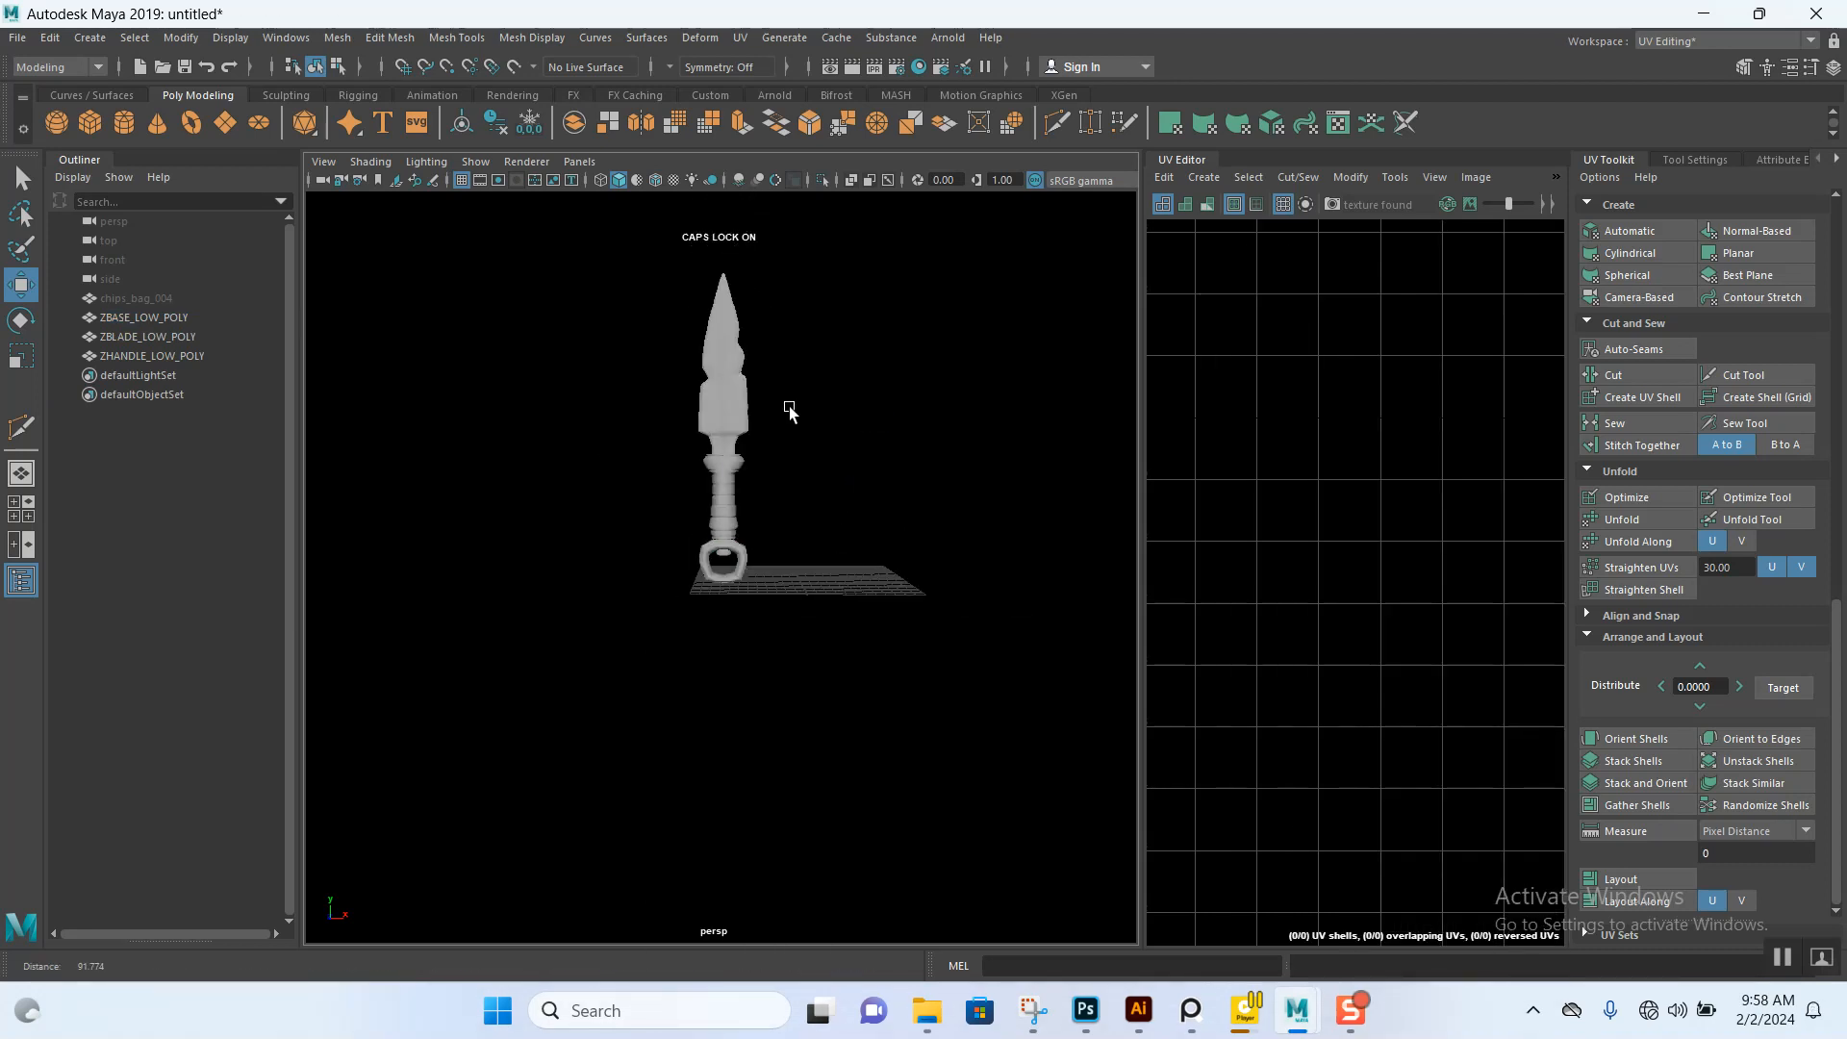
- Select all three dagger parts with all their UV shells and lay them out together automatically
alt+middle_drag(788, 411, 792, 448)
drag(680, 292, 829, 629)
scroll(1385, 678, down, 2)
scroll(1296, 477, down, 4)
right_drag(1307, 433, 1332, 509)
drag(1329, 506, 1520, 733)
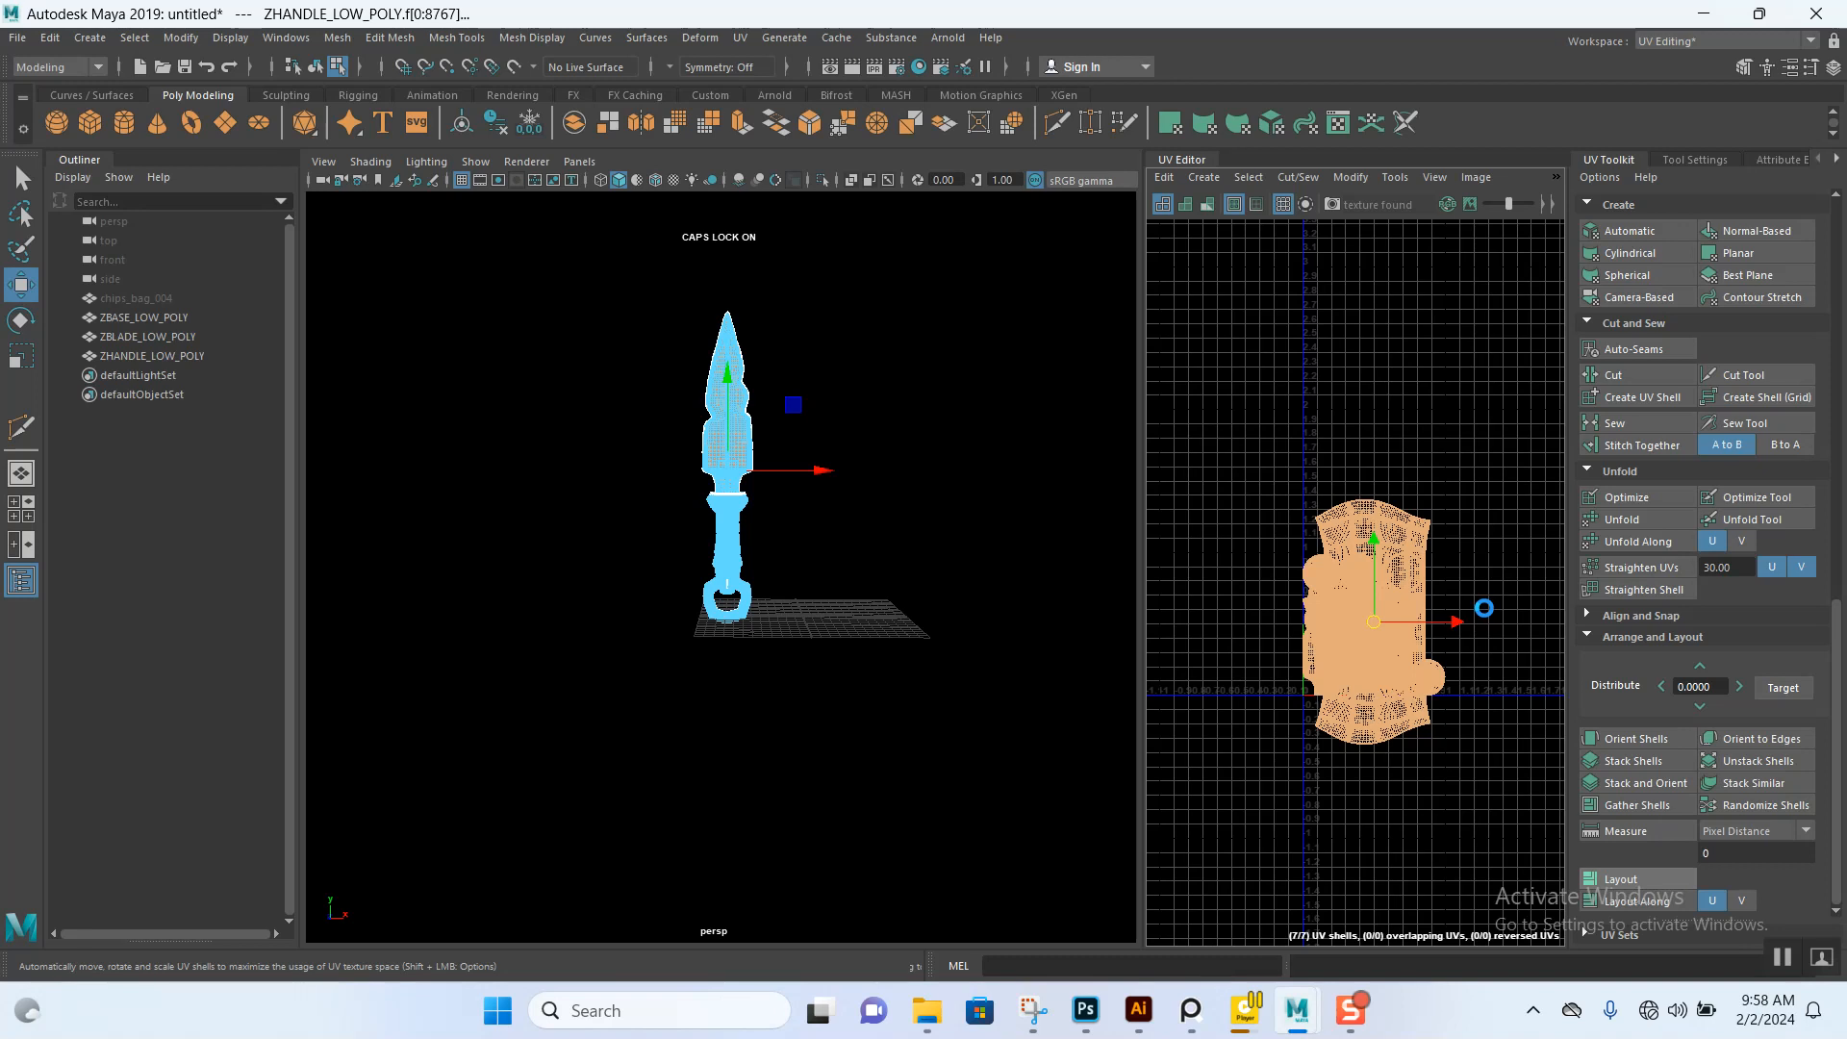
click(1626, 880)
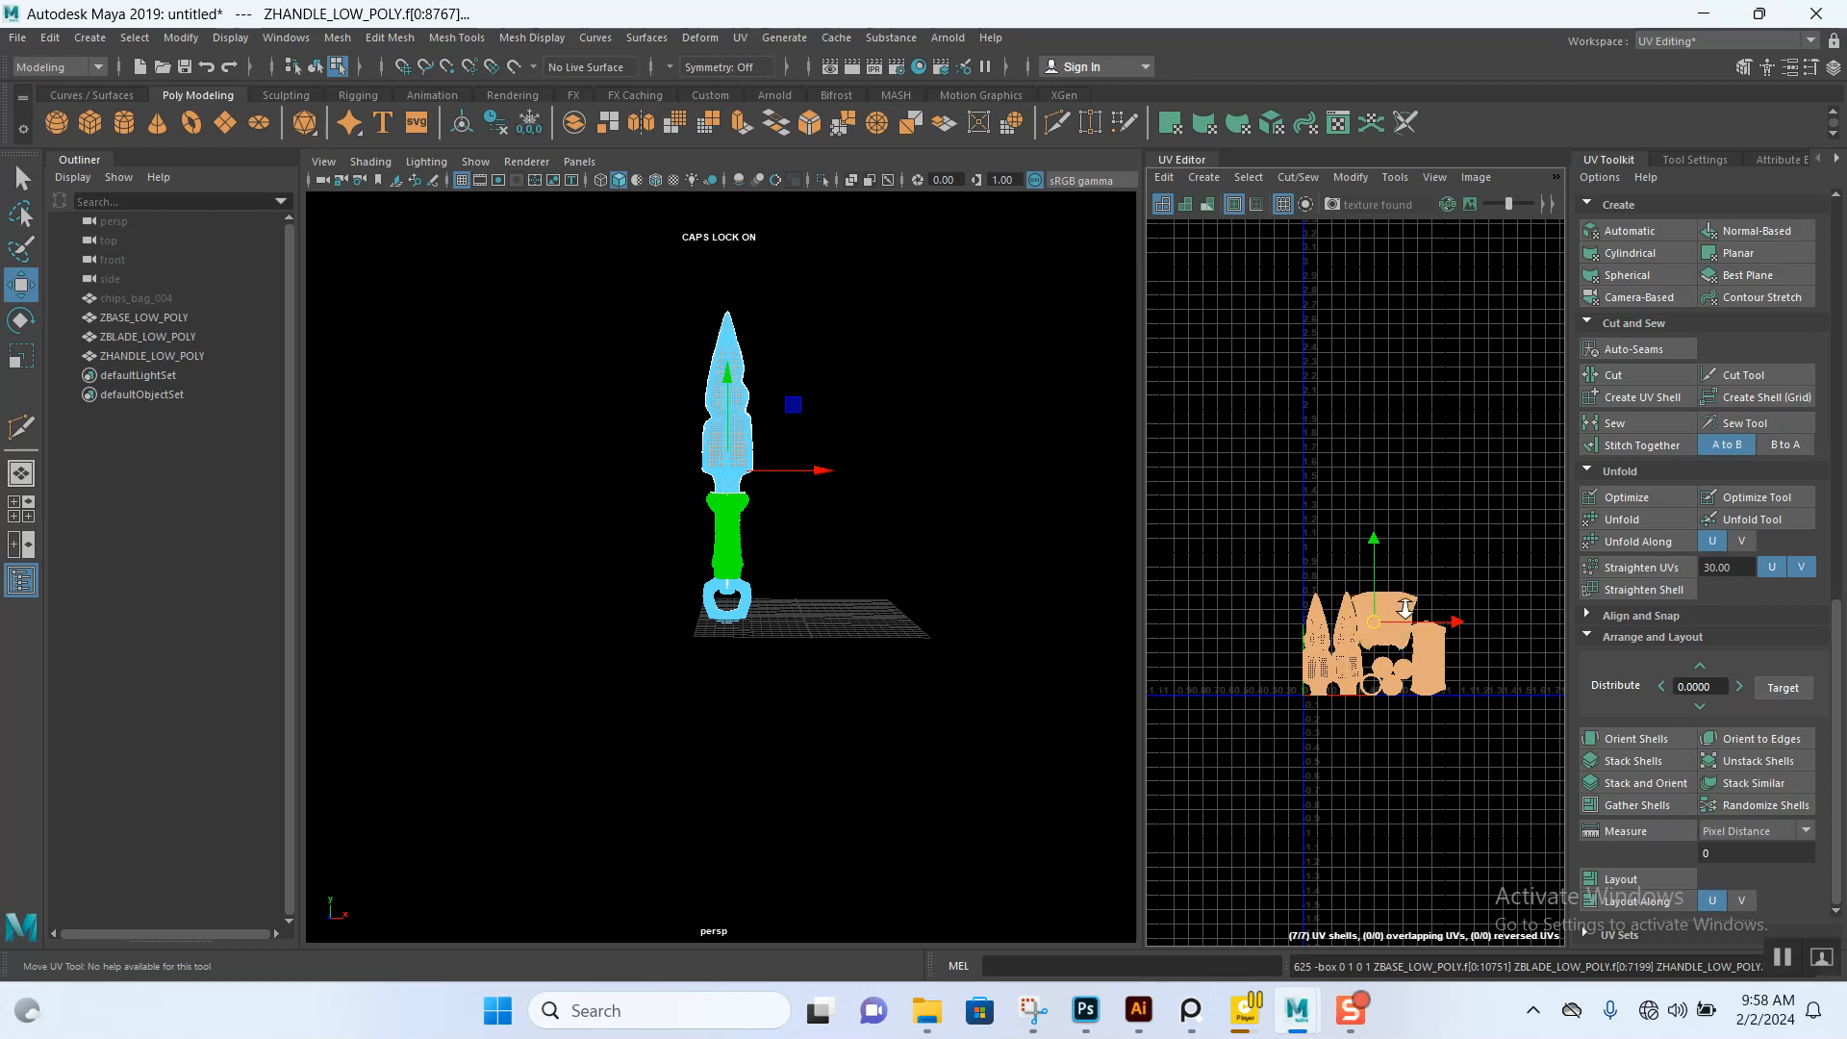
- Examine the gap between the blade and handle UV shells, then open the layout options
scroll(1404, 635, up, 5)
scroll(1355, 739, up, 10)
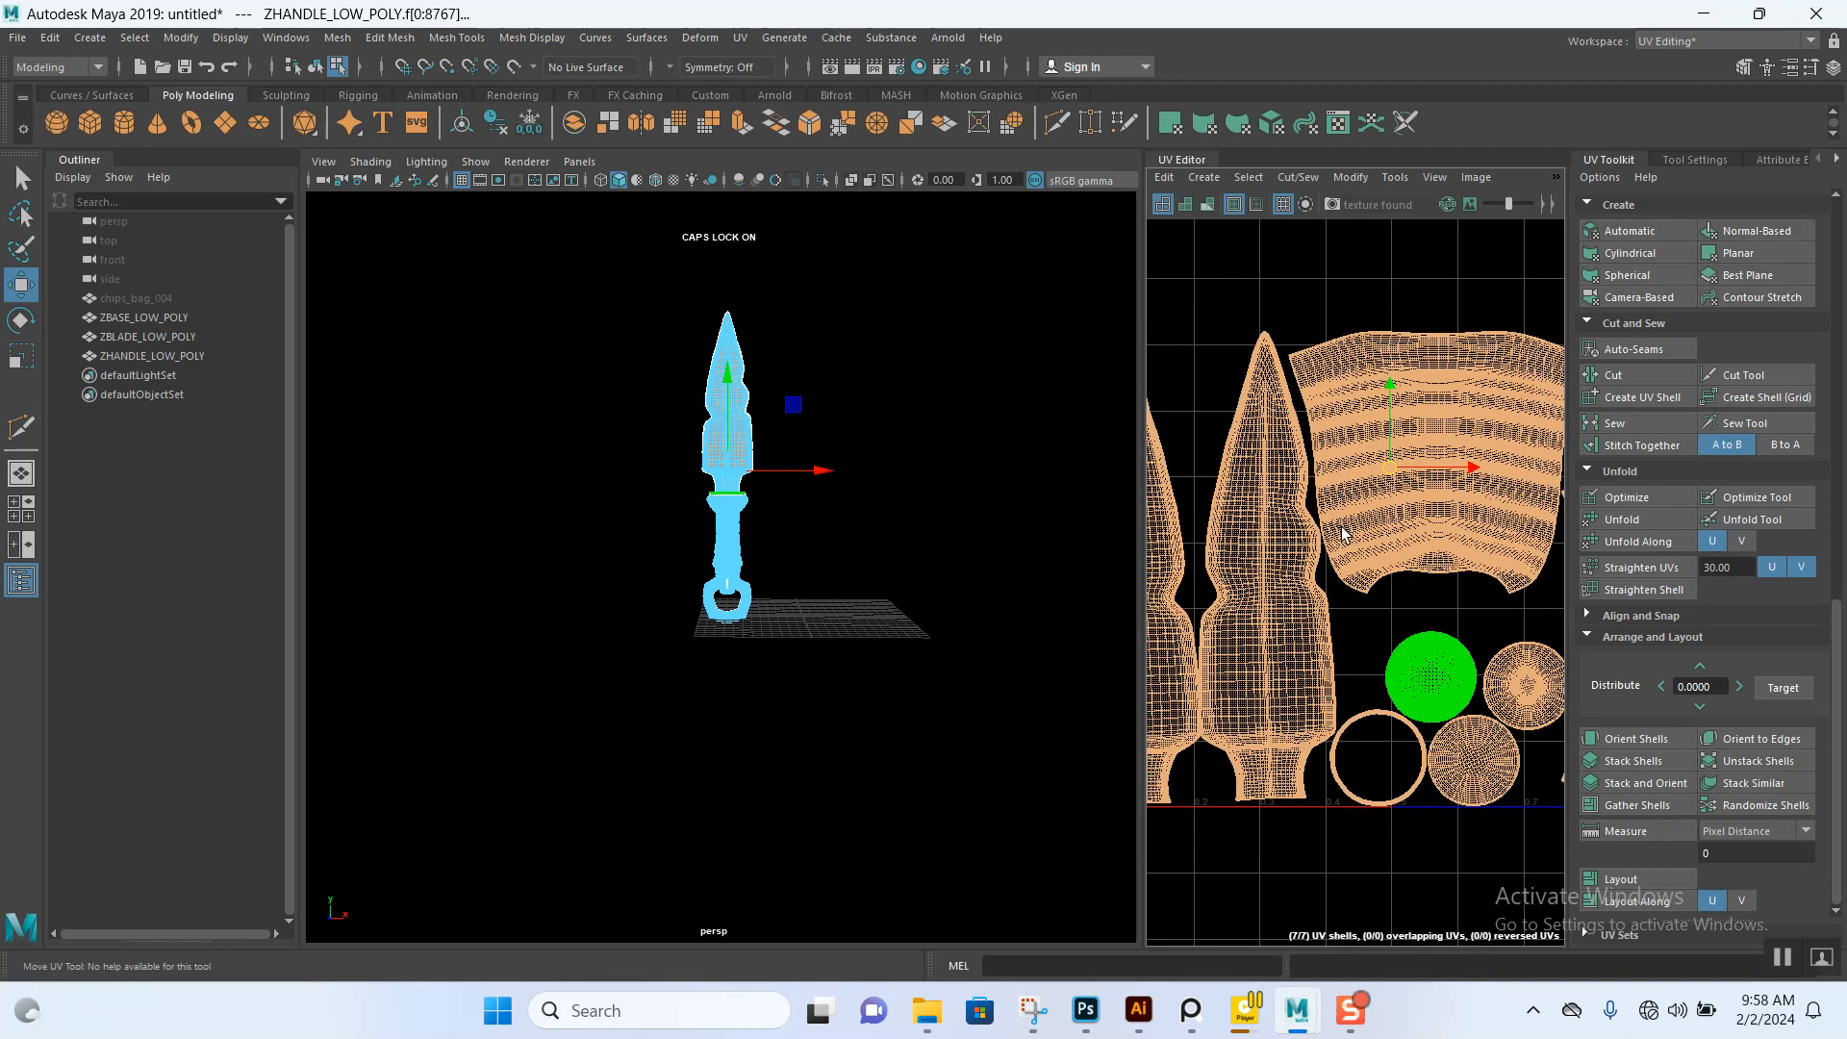
alt+middle_drag(1262, 519, 1342, 441)
alt+right_drag(1342, 442, 1348, 757)
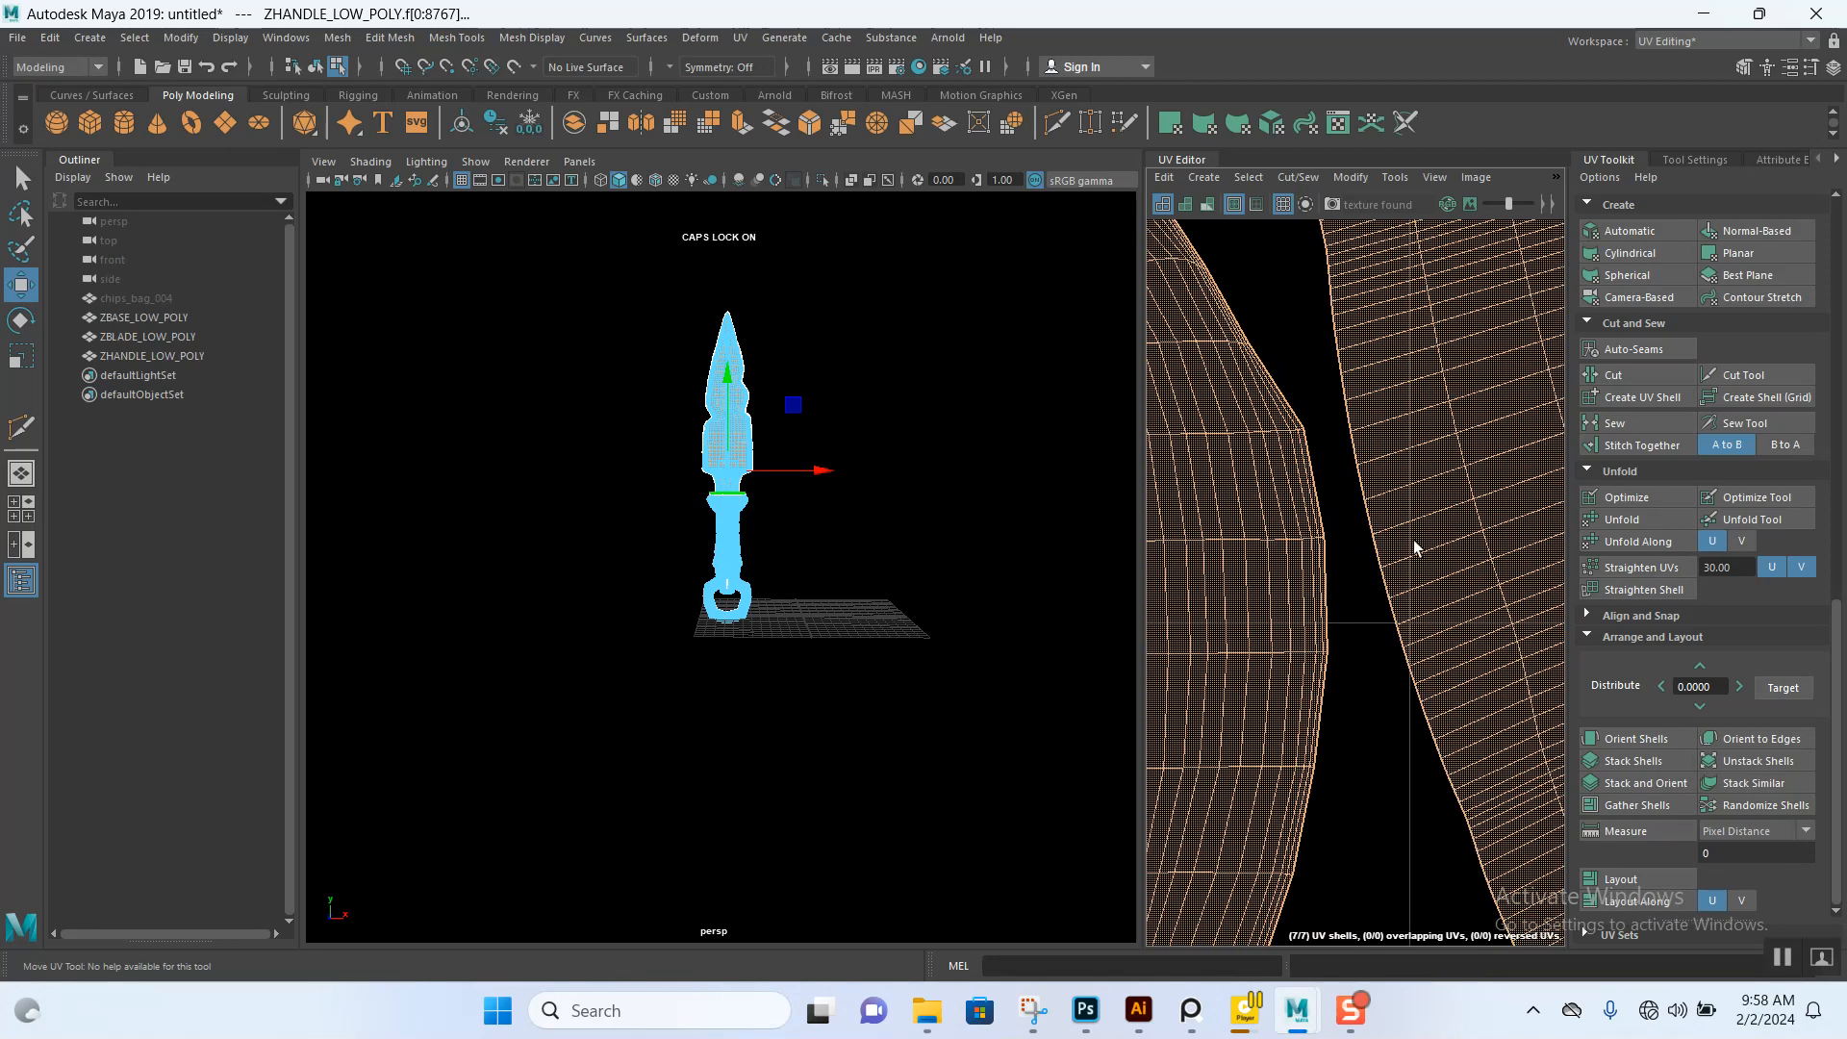
click(1349, 575)
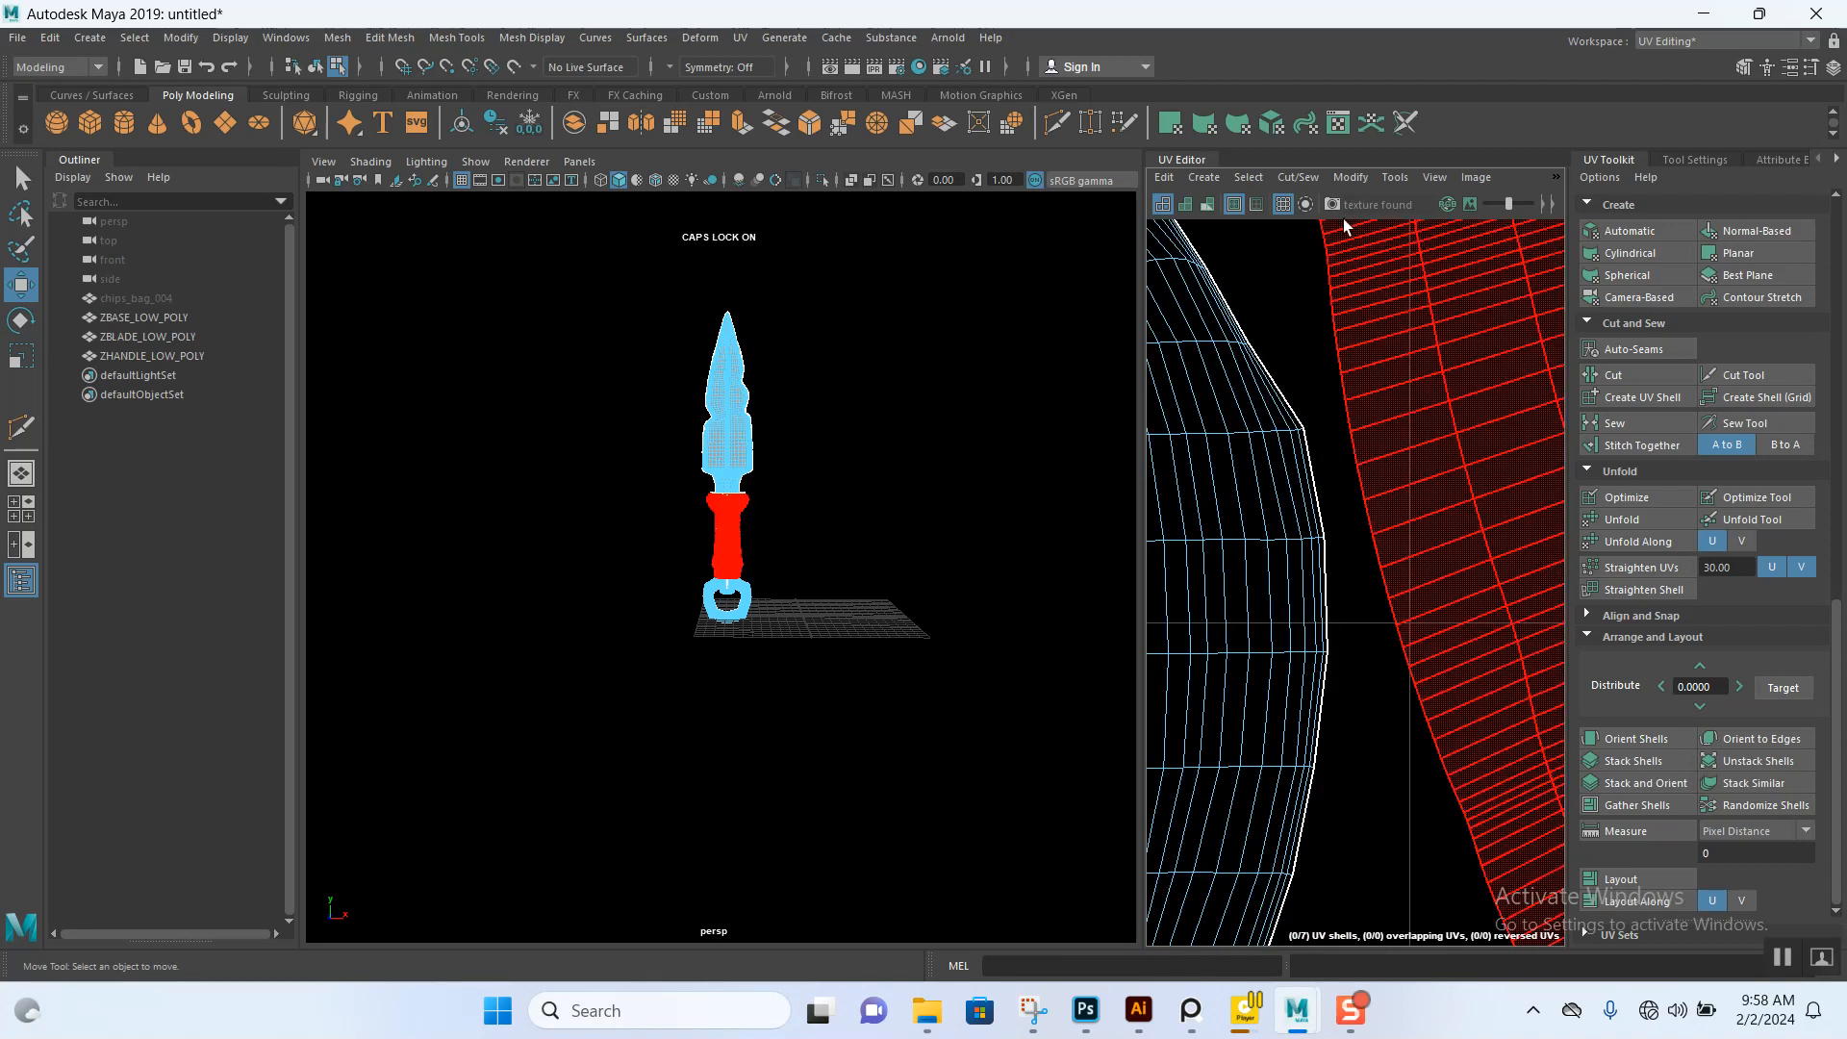
click(1348, 177)
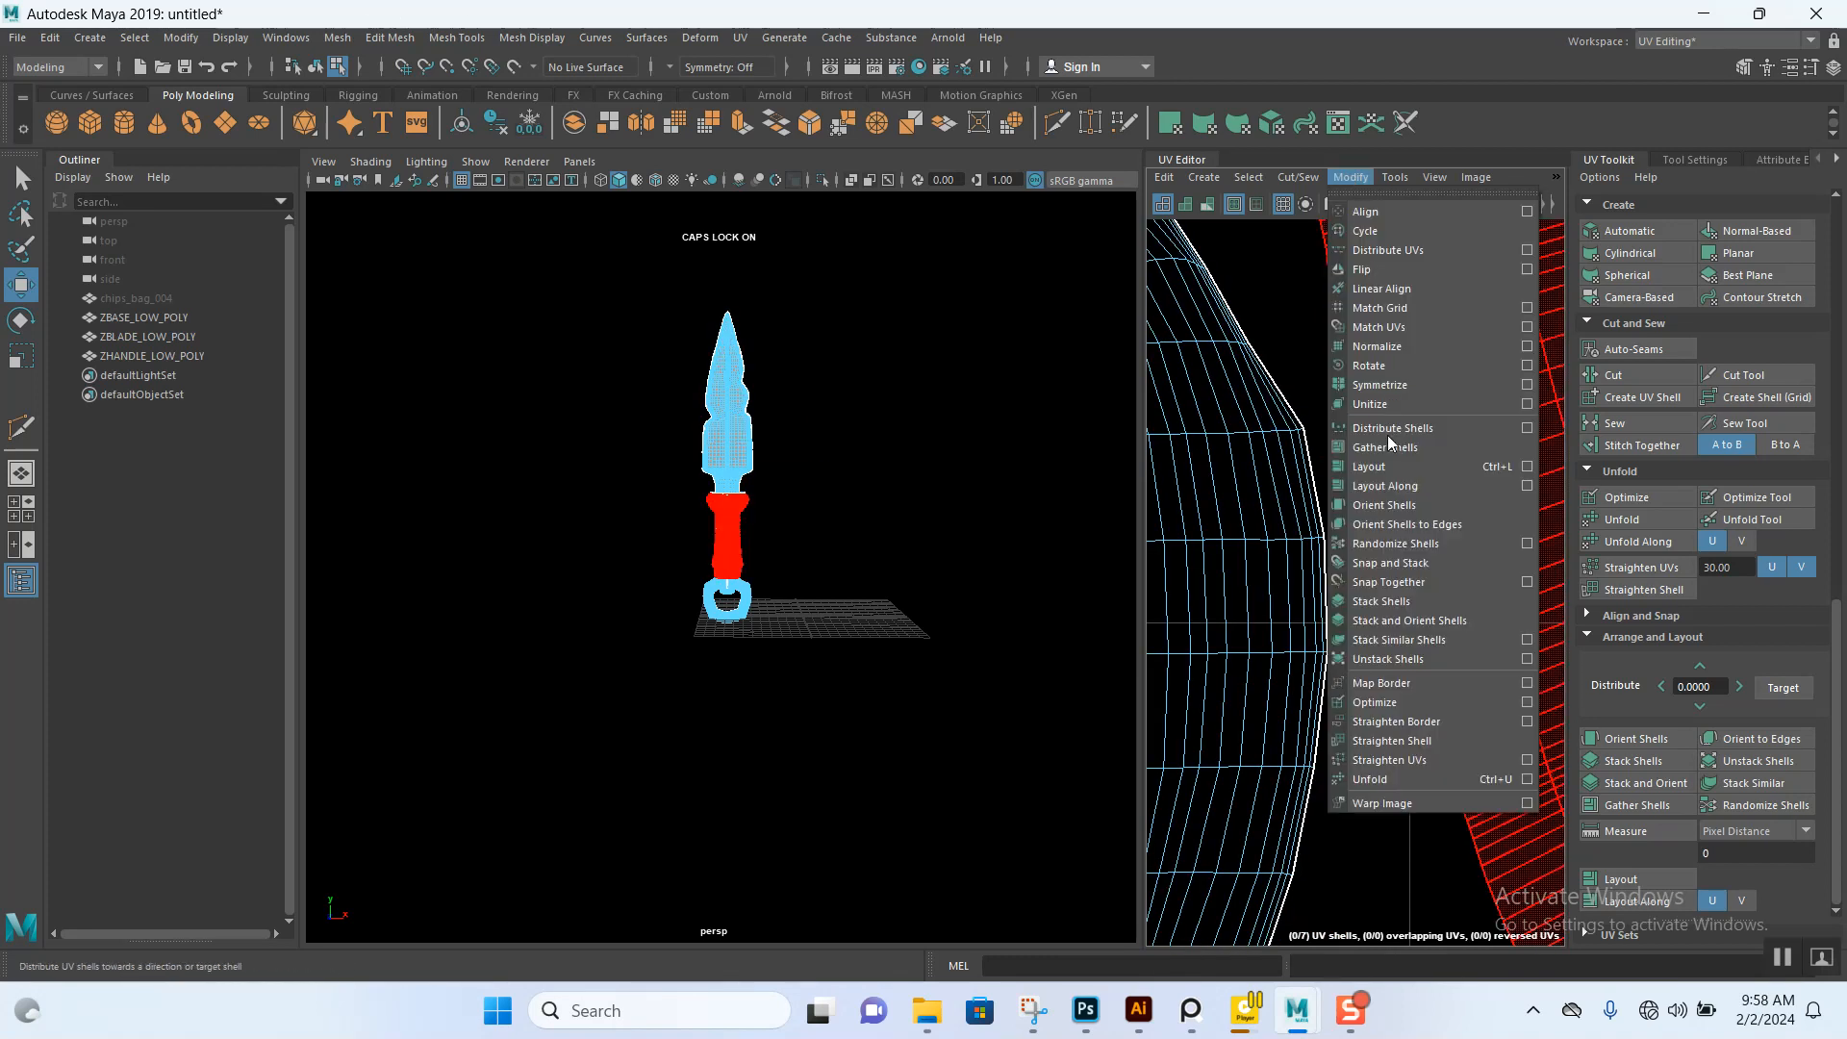
click(1528, 467)
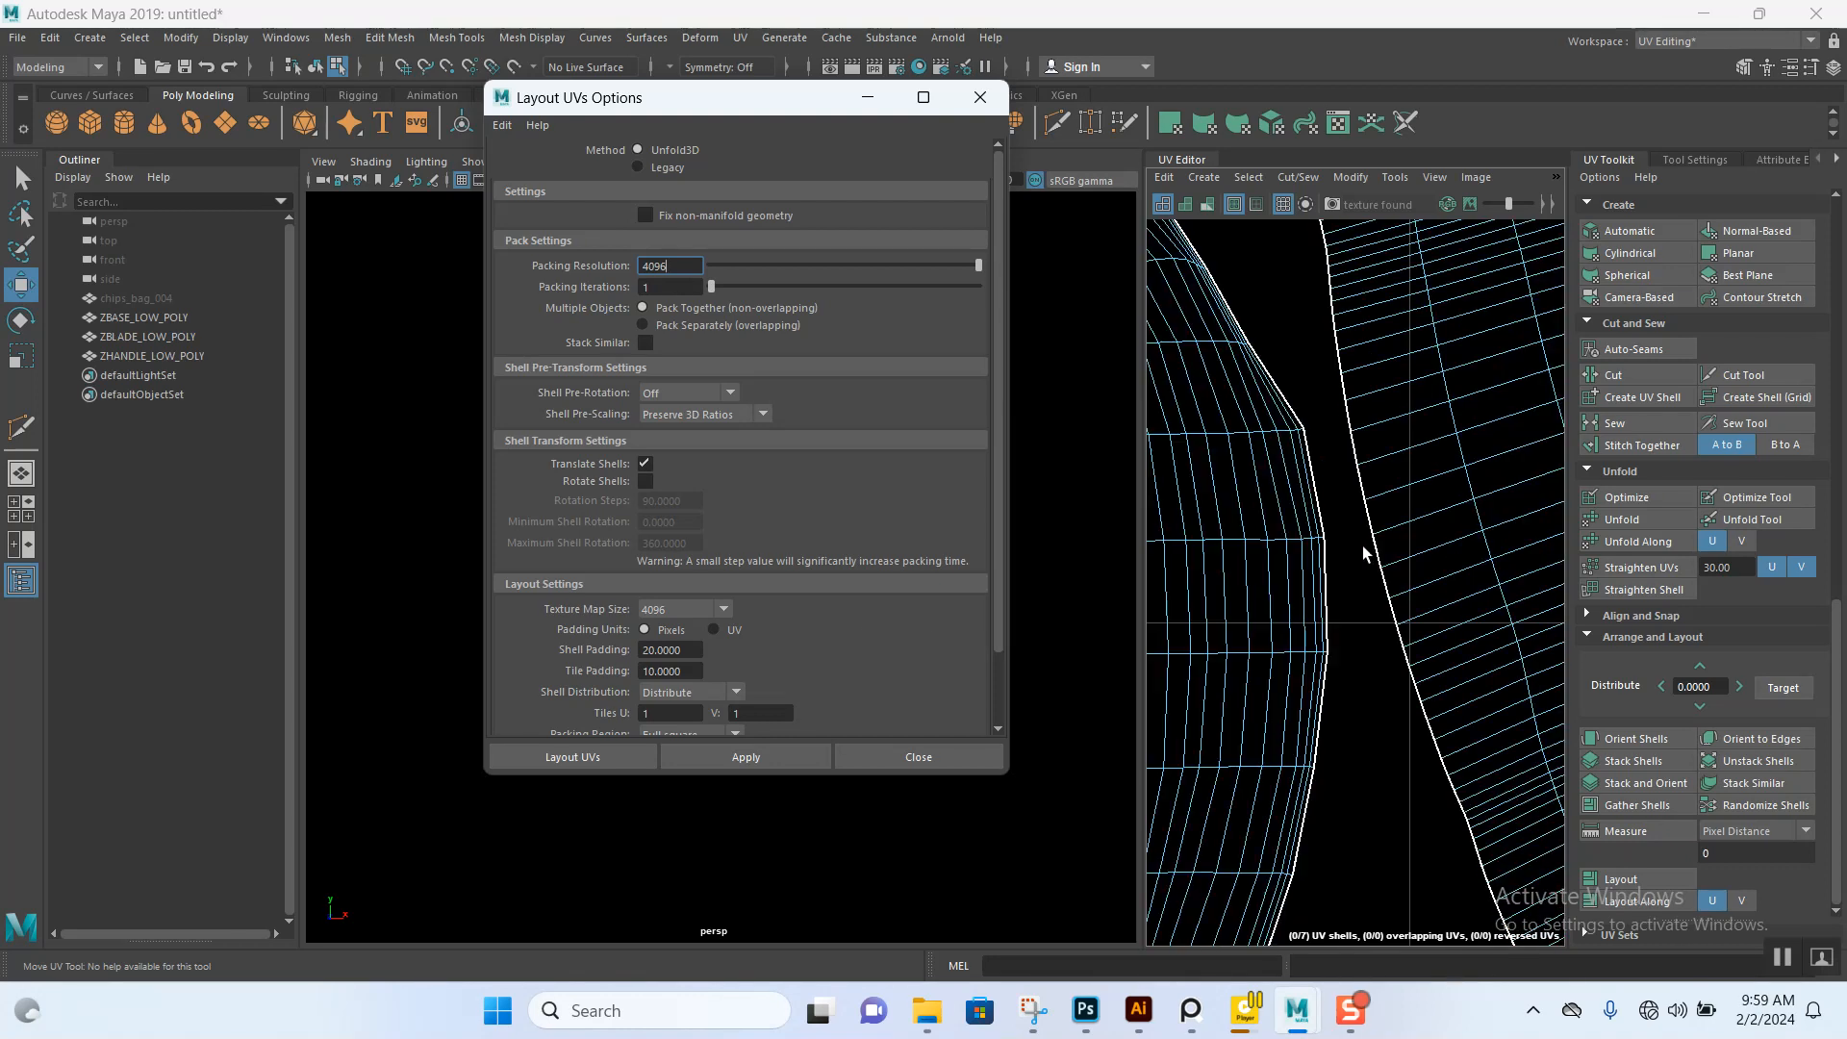
- Select the blade's UV shell and examine its spacing from the tile border and the neighbouring shells against the padding settings
scroll(1297, 587, down, 3)
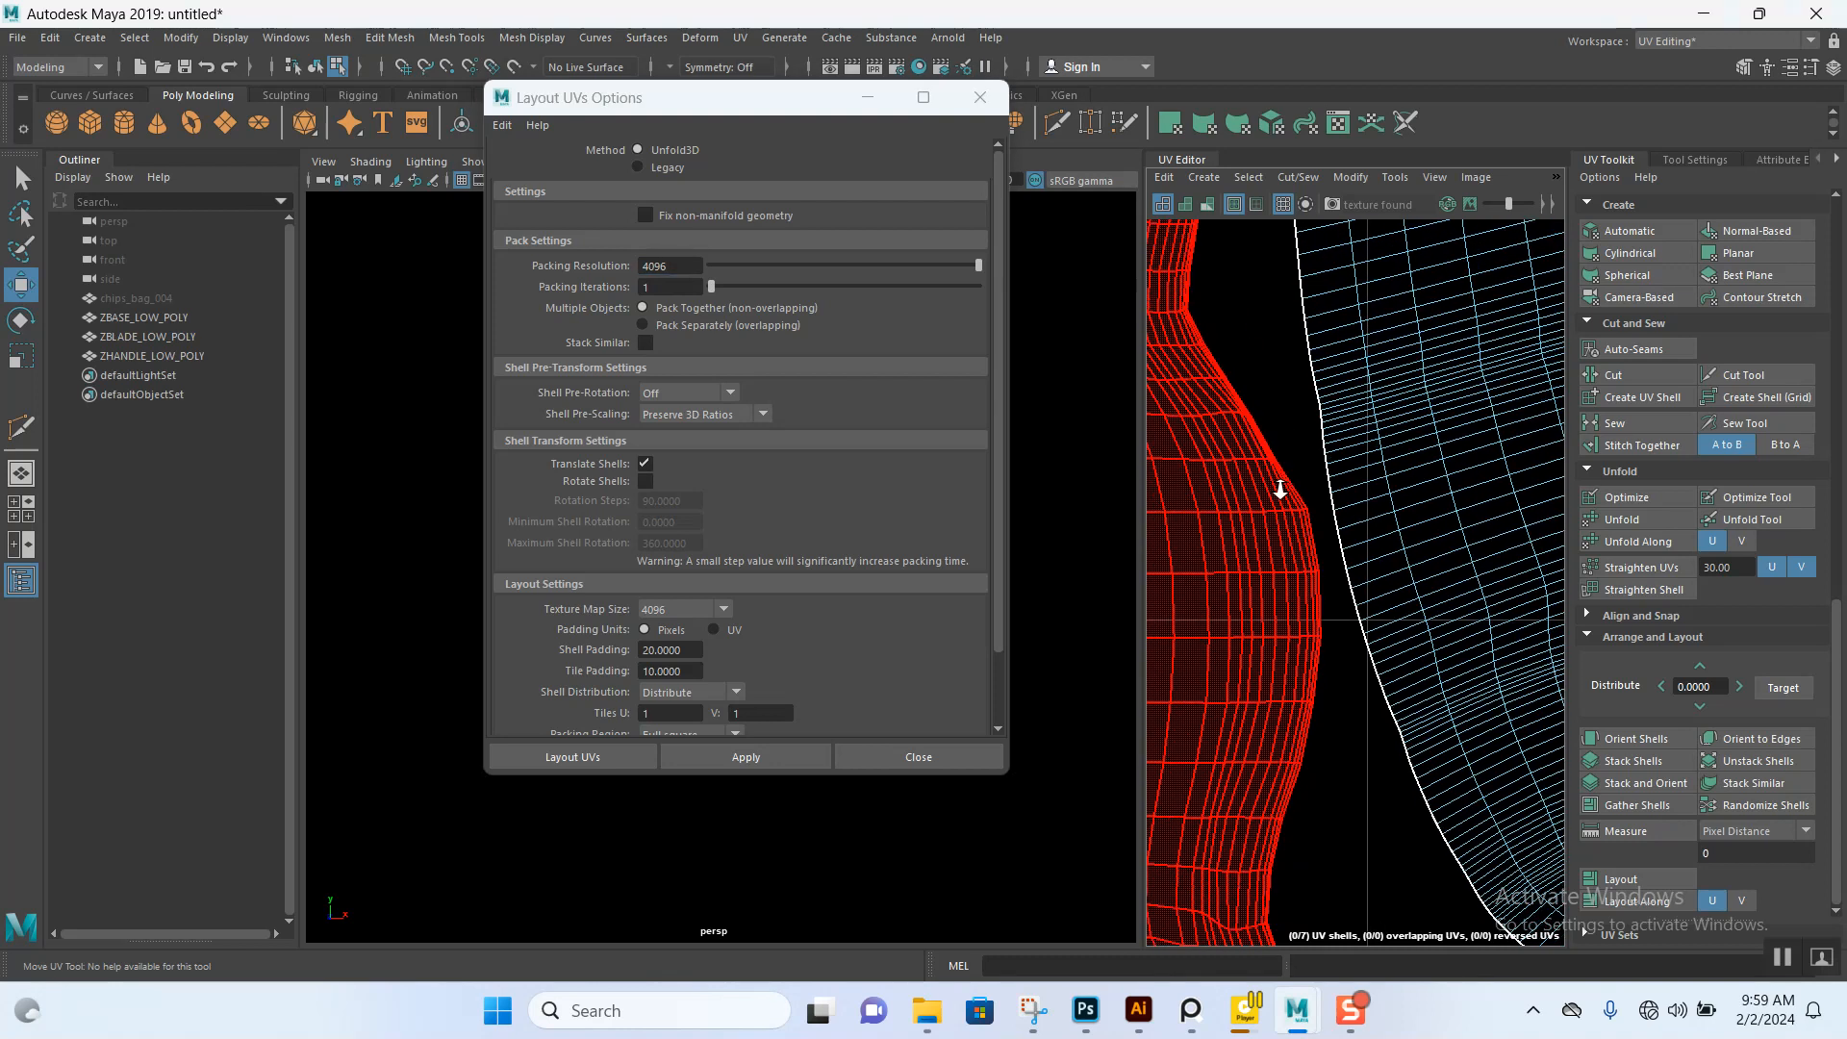
scroll(1295, 592, down, 5)
alt+middle_drag(1288, 665, 1446, 565)
scroll(1347, 621, up, 3)
alt+middle_drag(1164, 679, 1320, 615)
scroll(1320, 615, up, 6)
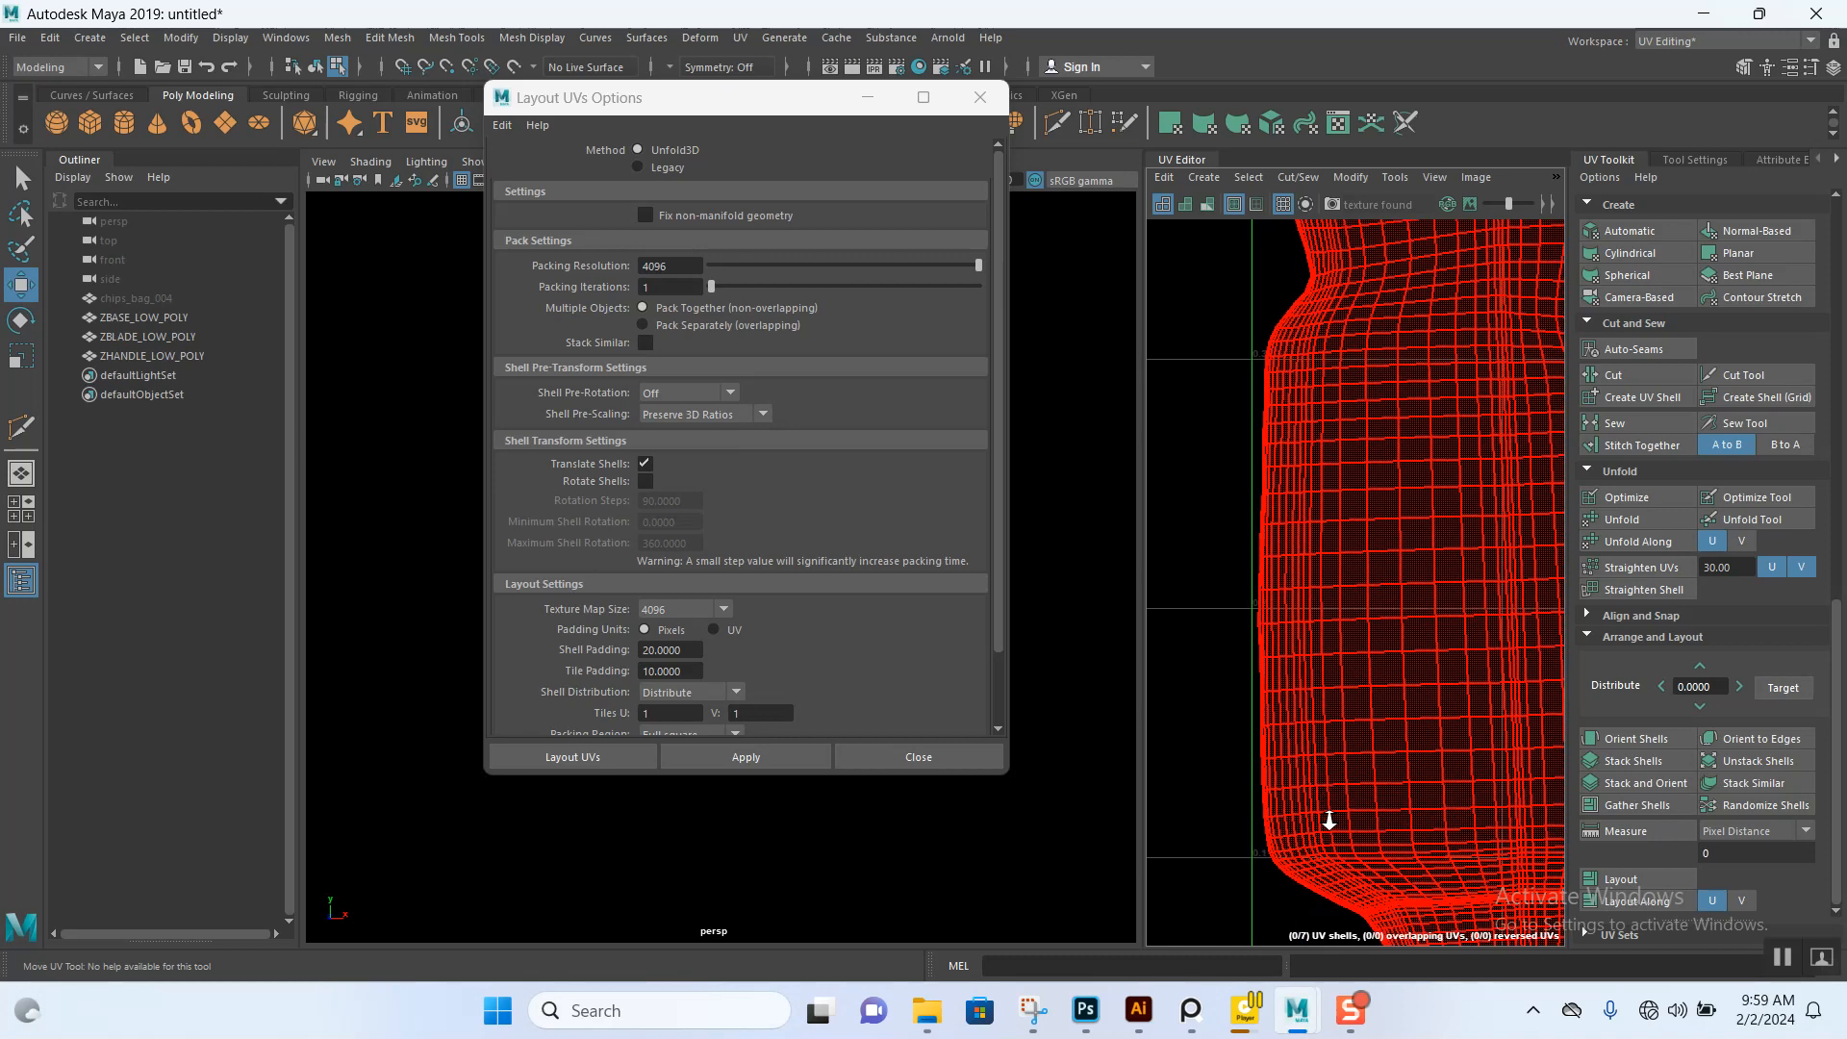
alt+right_drag(1309, 682, 1304, 714)
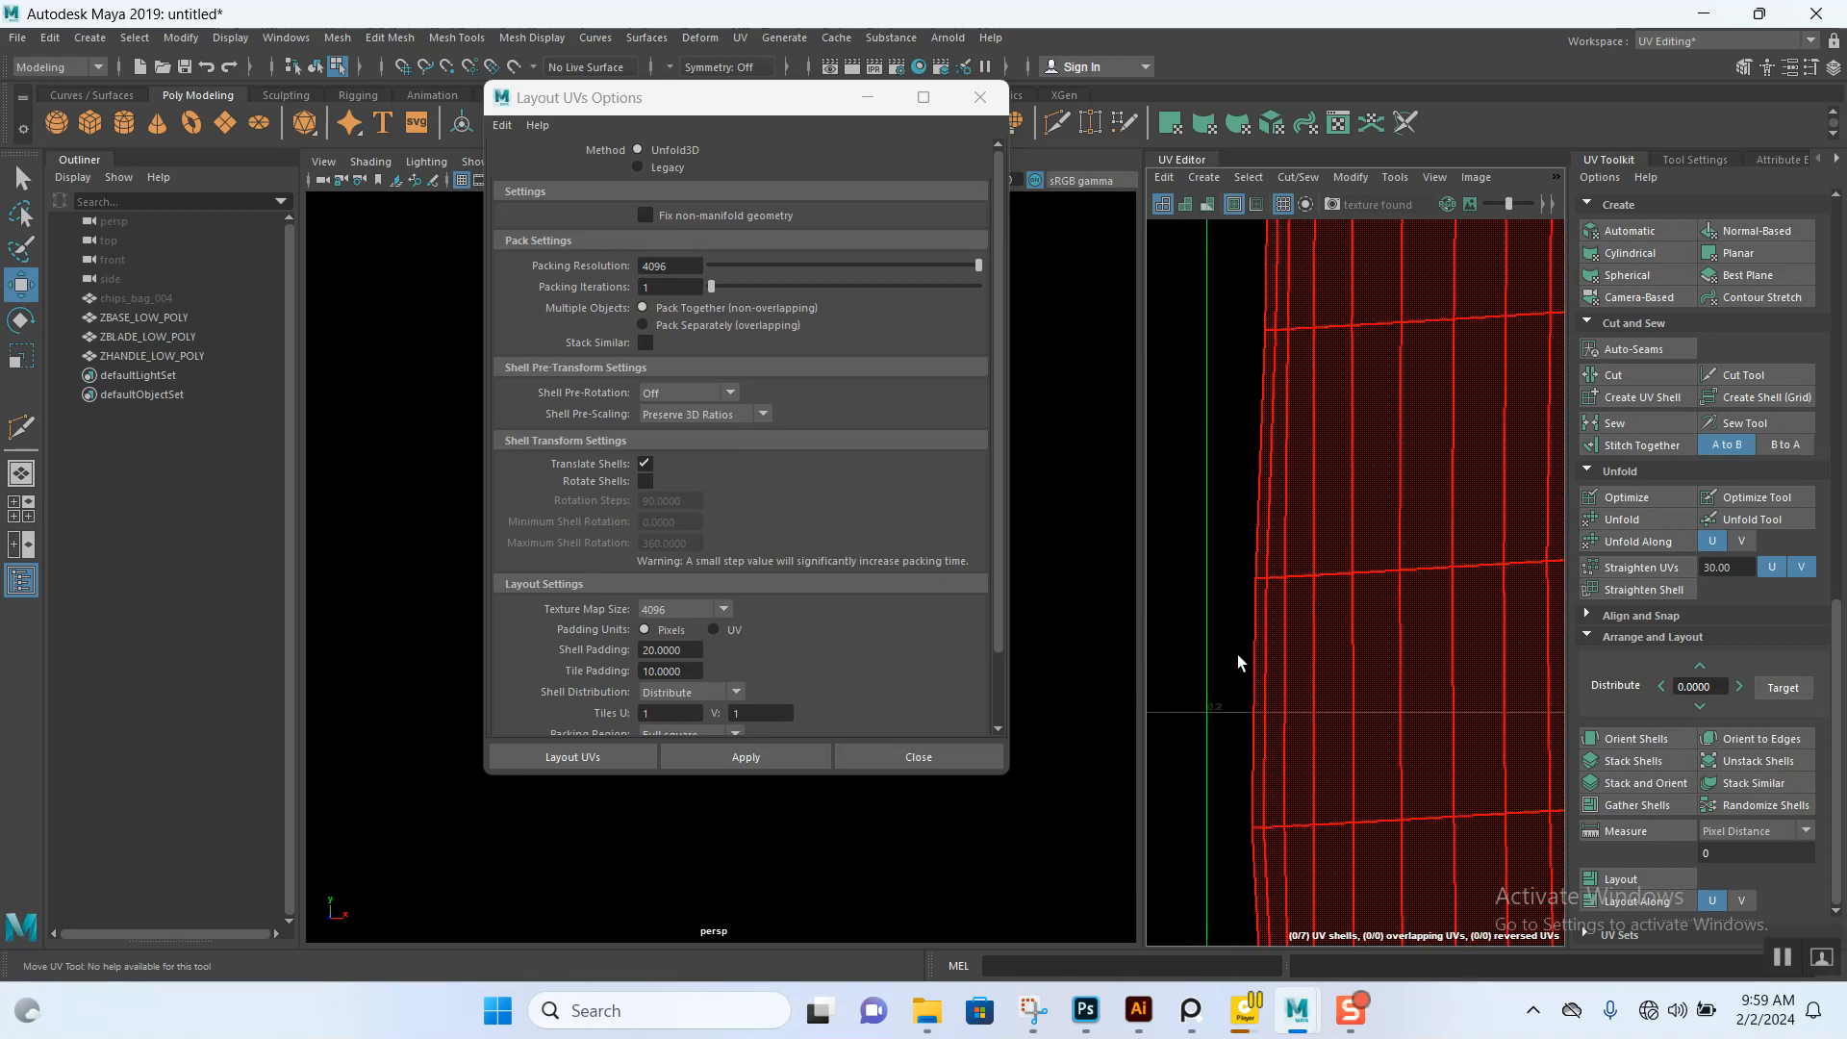
click(1306, 630)
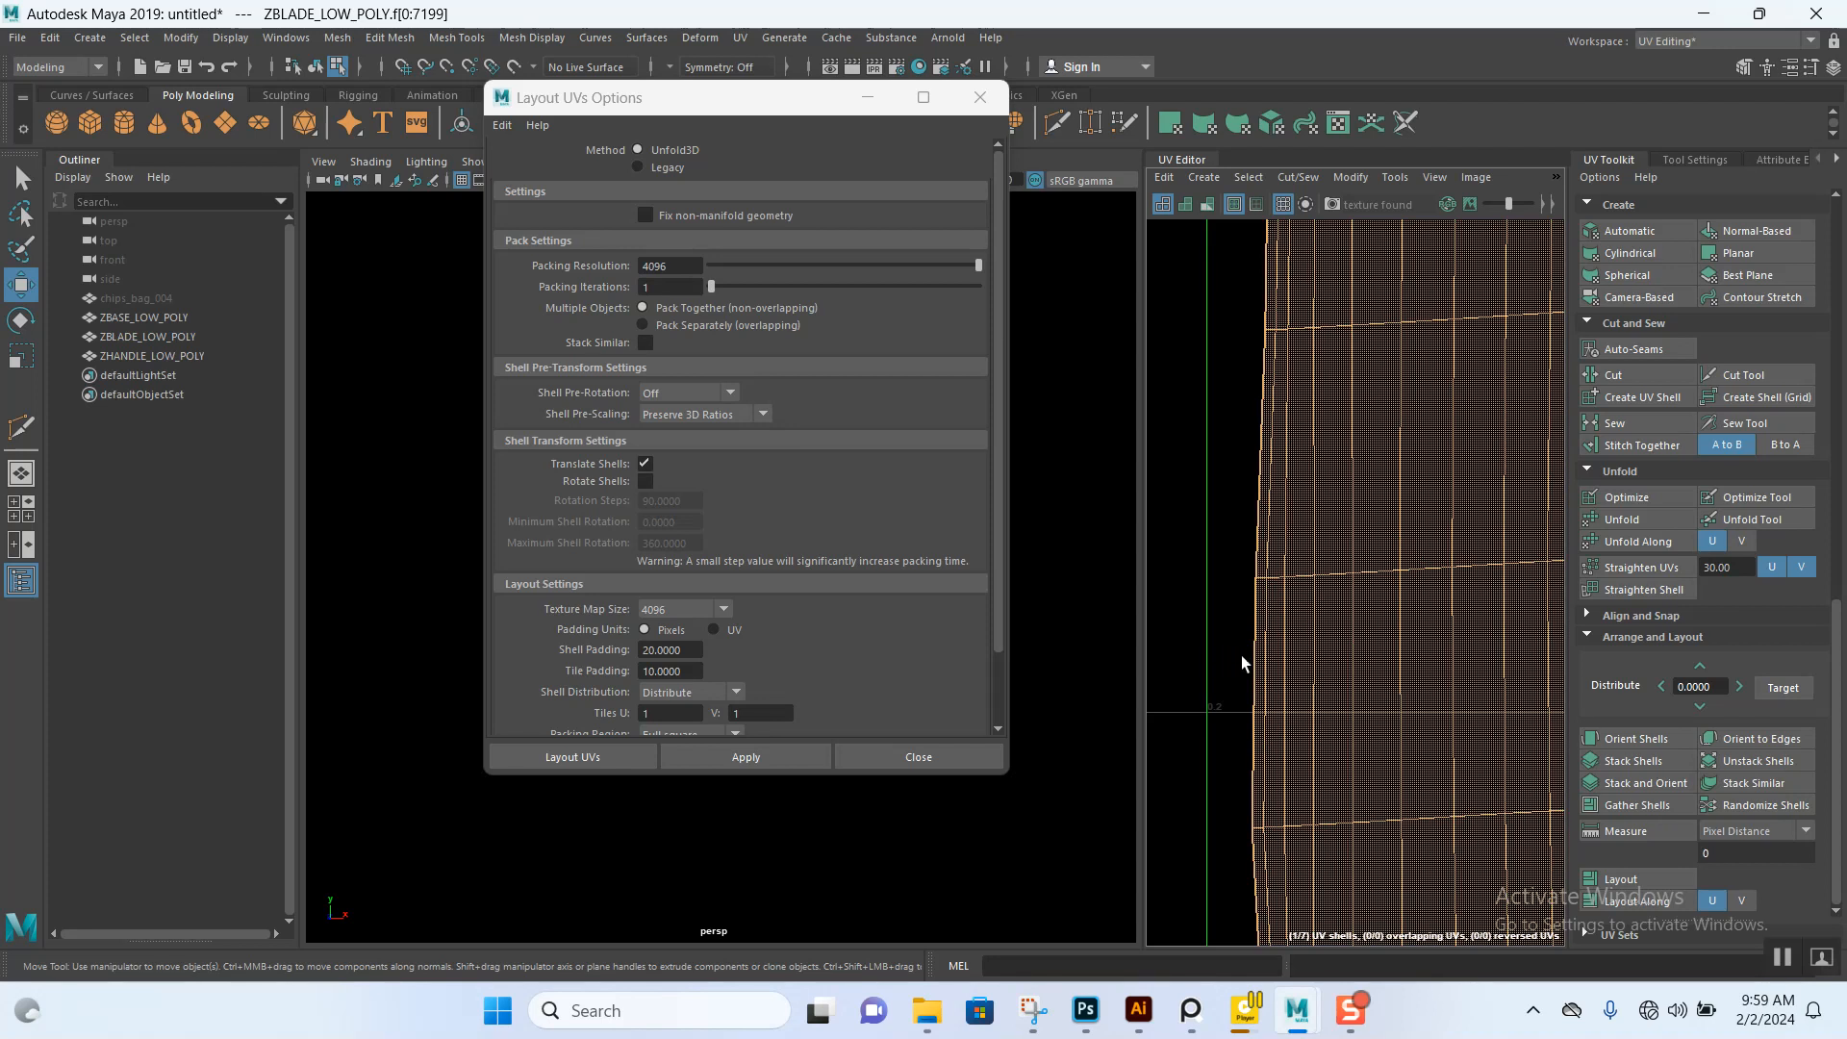
alt+right_drag(1293, 708, 1170, 331)
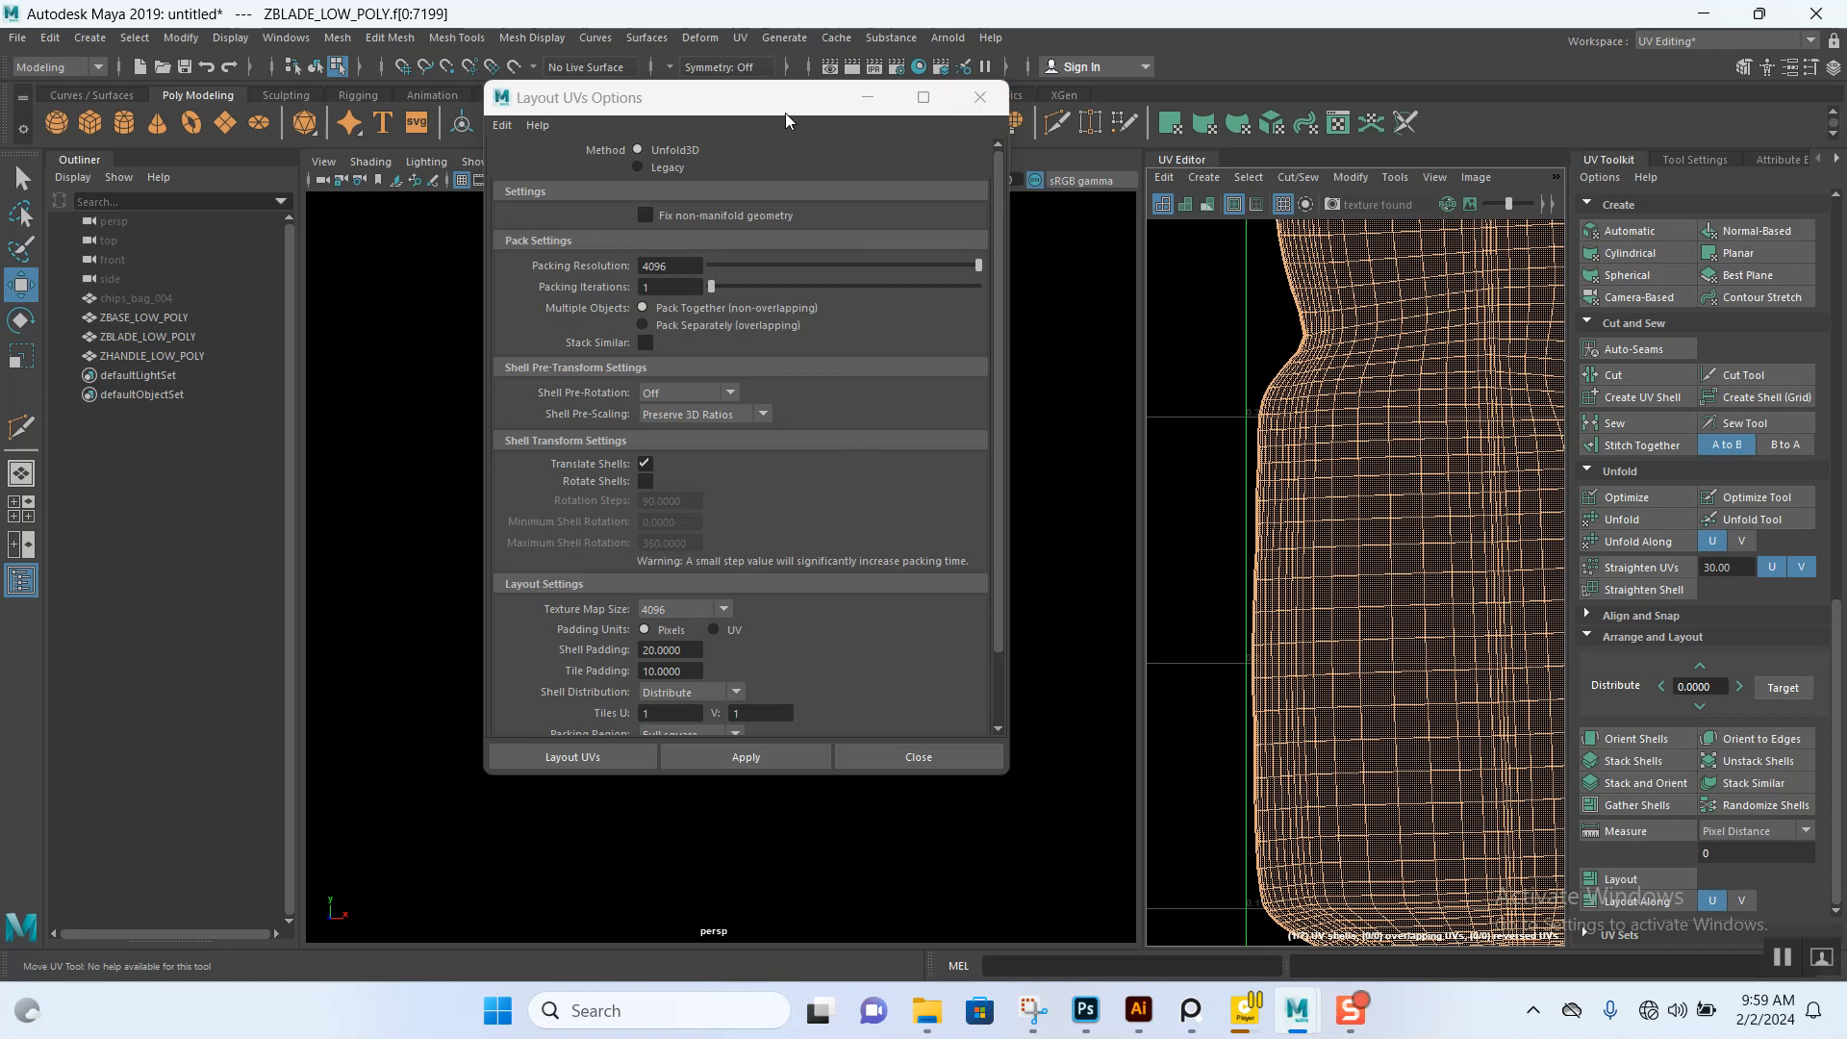
drag(785, 117, 826, 182)
scroll(1314, 450, down, 5)
mouse_move(1392, 460)
alt+middle_down()
mouse_move(1283, 524)
mouse_move(1230, 523)
alt+middle_up()
alt+middle_drag(1380, 555, 1297, 550)
alt+right_drag(1385, 531, 1366, 642)
alt+middle_drag(1363, 621, 1516, 575)
- Move the layout options aside, enable Fix non-manifold geometry and close the options
click(794, 161)
drag(793, 161, 1318, 190)
alt+right_drag(762, 483, 741, 798)
alt+right_drag(787, 404, 791, 534)
alt+middle_drag(755, 443, 745, 588)
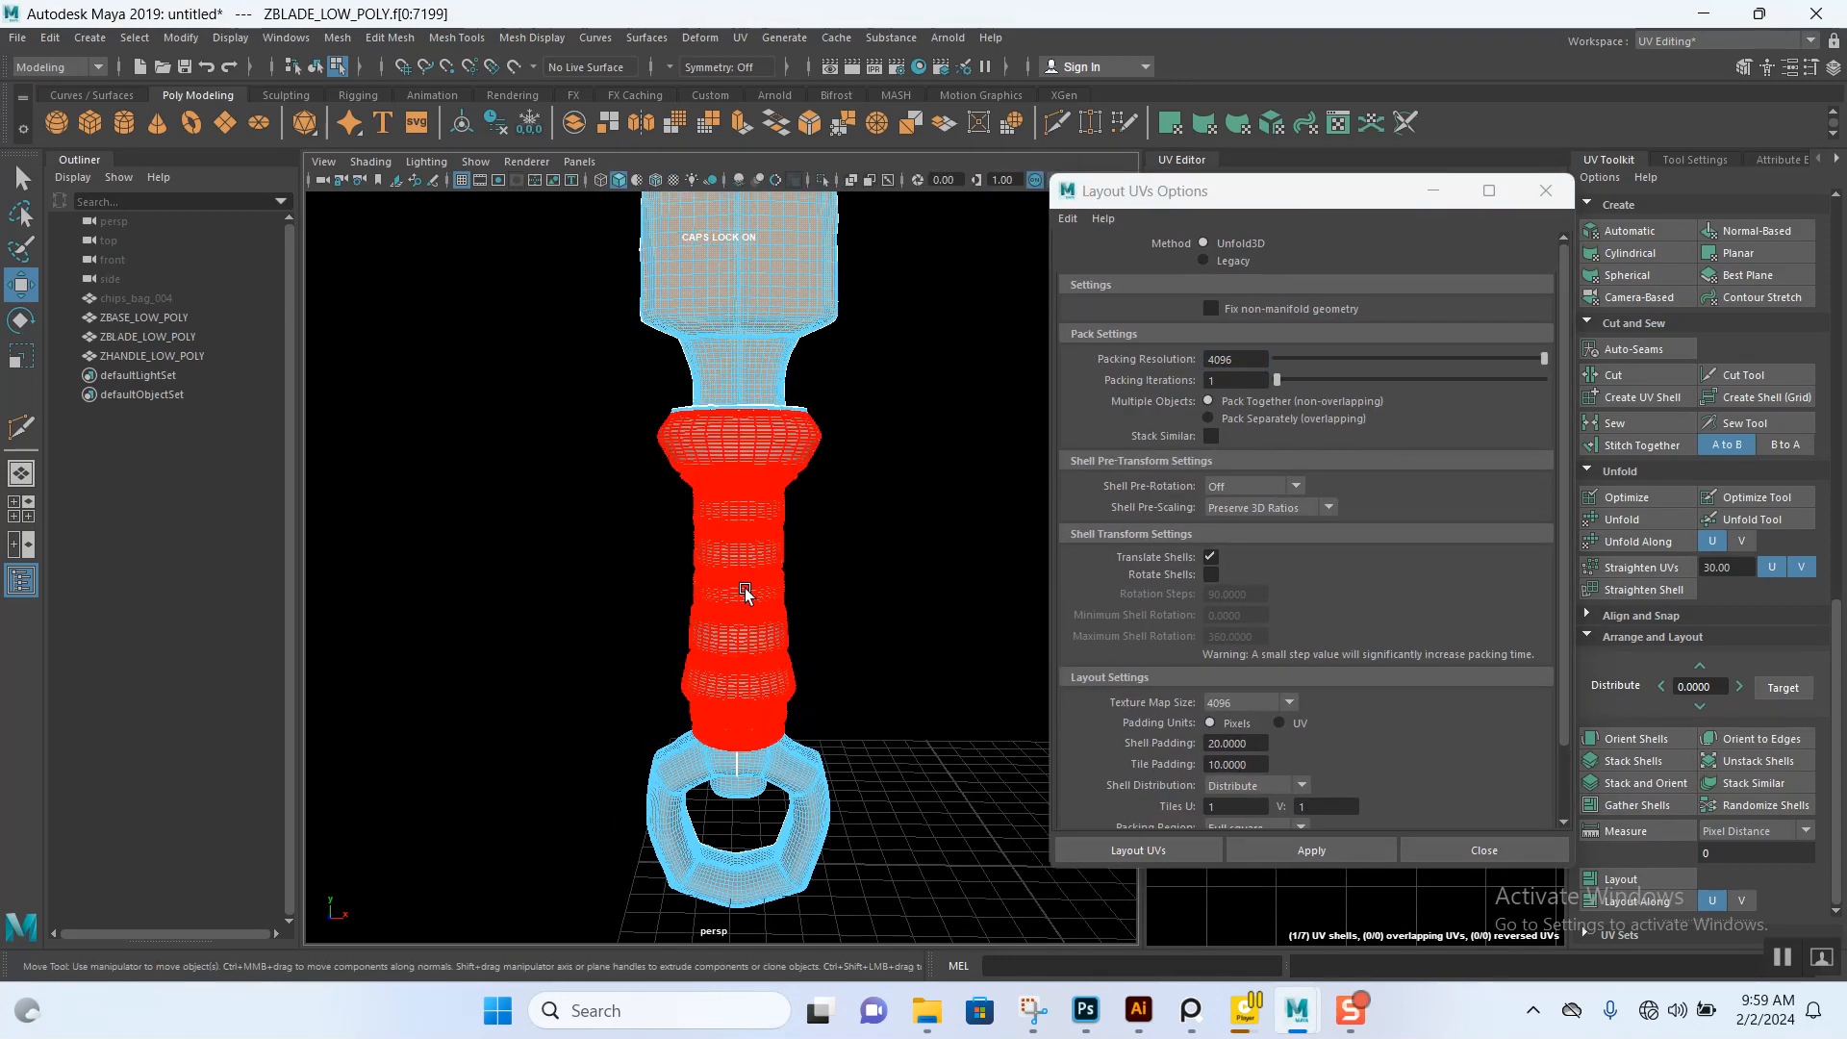
click(1211, 309)
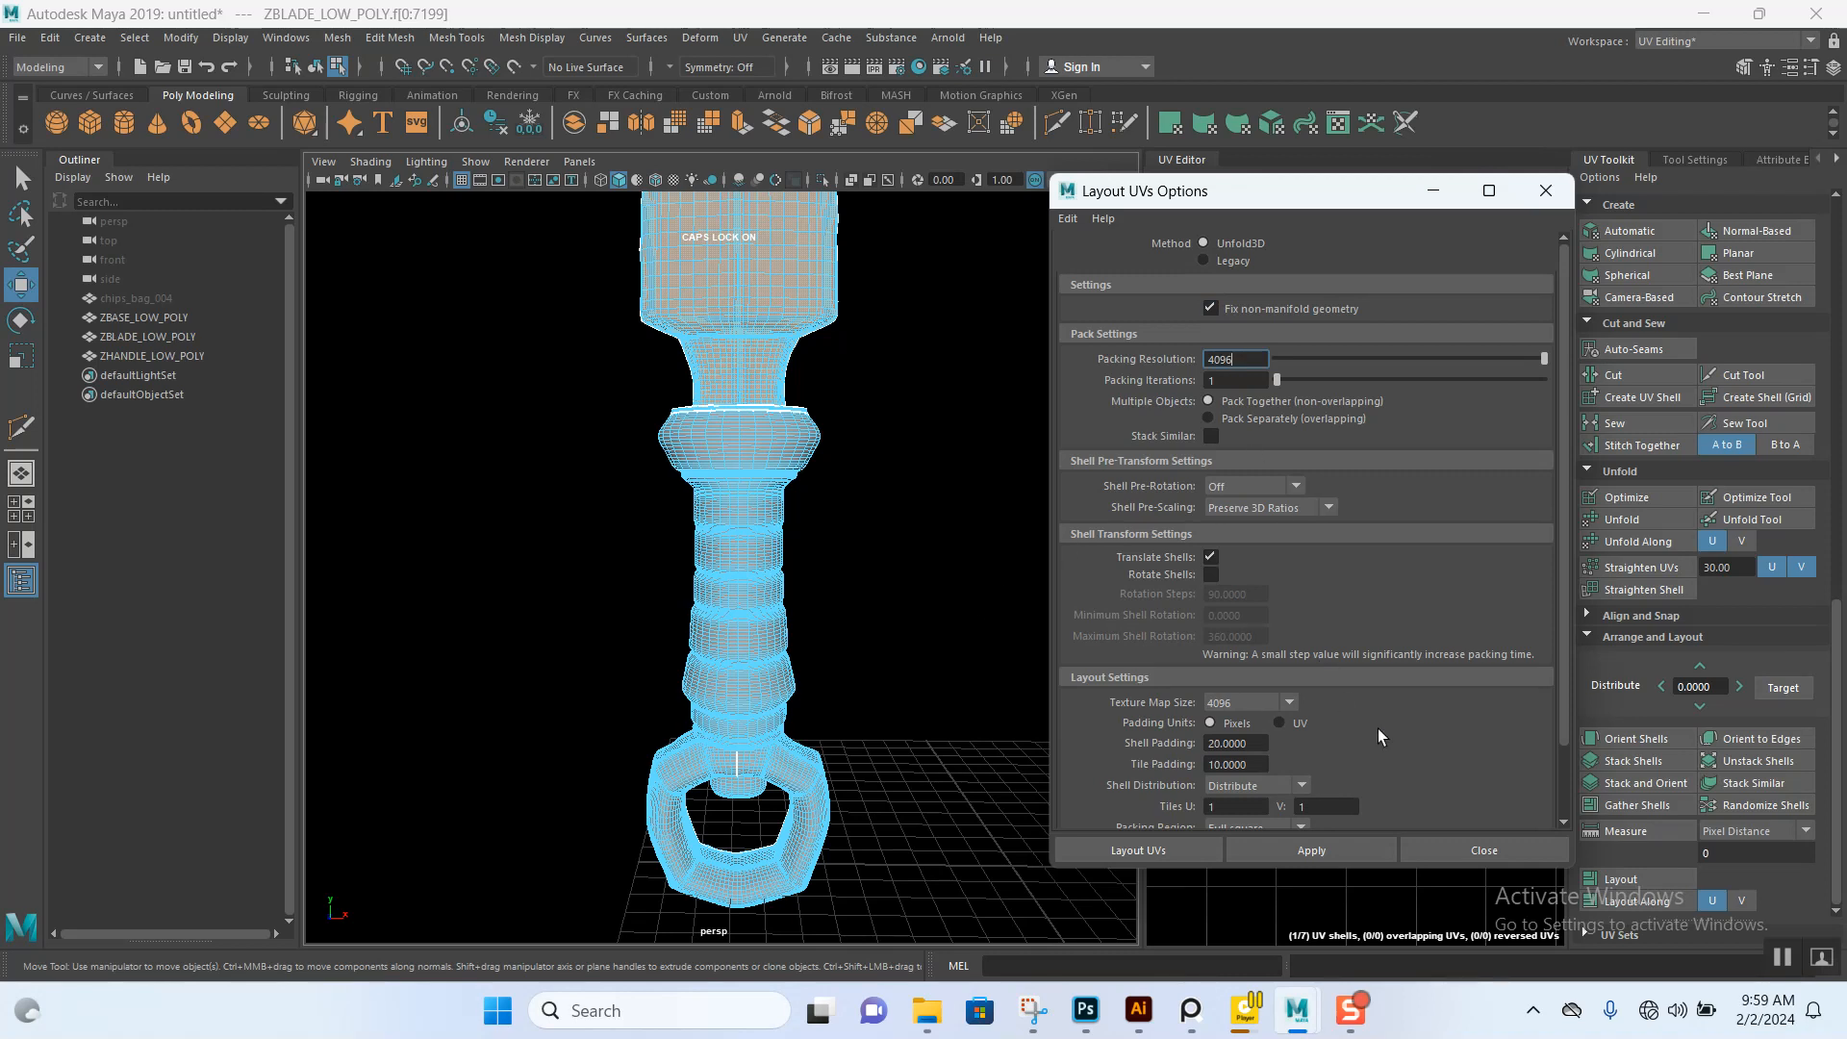
click(1546, 191)
- Bring the whole dagger into view and apply the numbered checker texture to its UVs
scroll(844, 500, down, 5)
alt+middle_drag(840, 506, 851, 566)
scroll(864, 614, up, 2)
alt+drag(865, 617, 924, 640)
scroll(877, 654, up, 2)
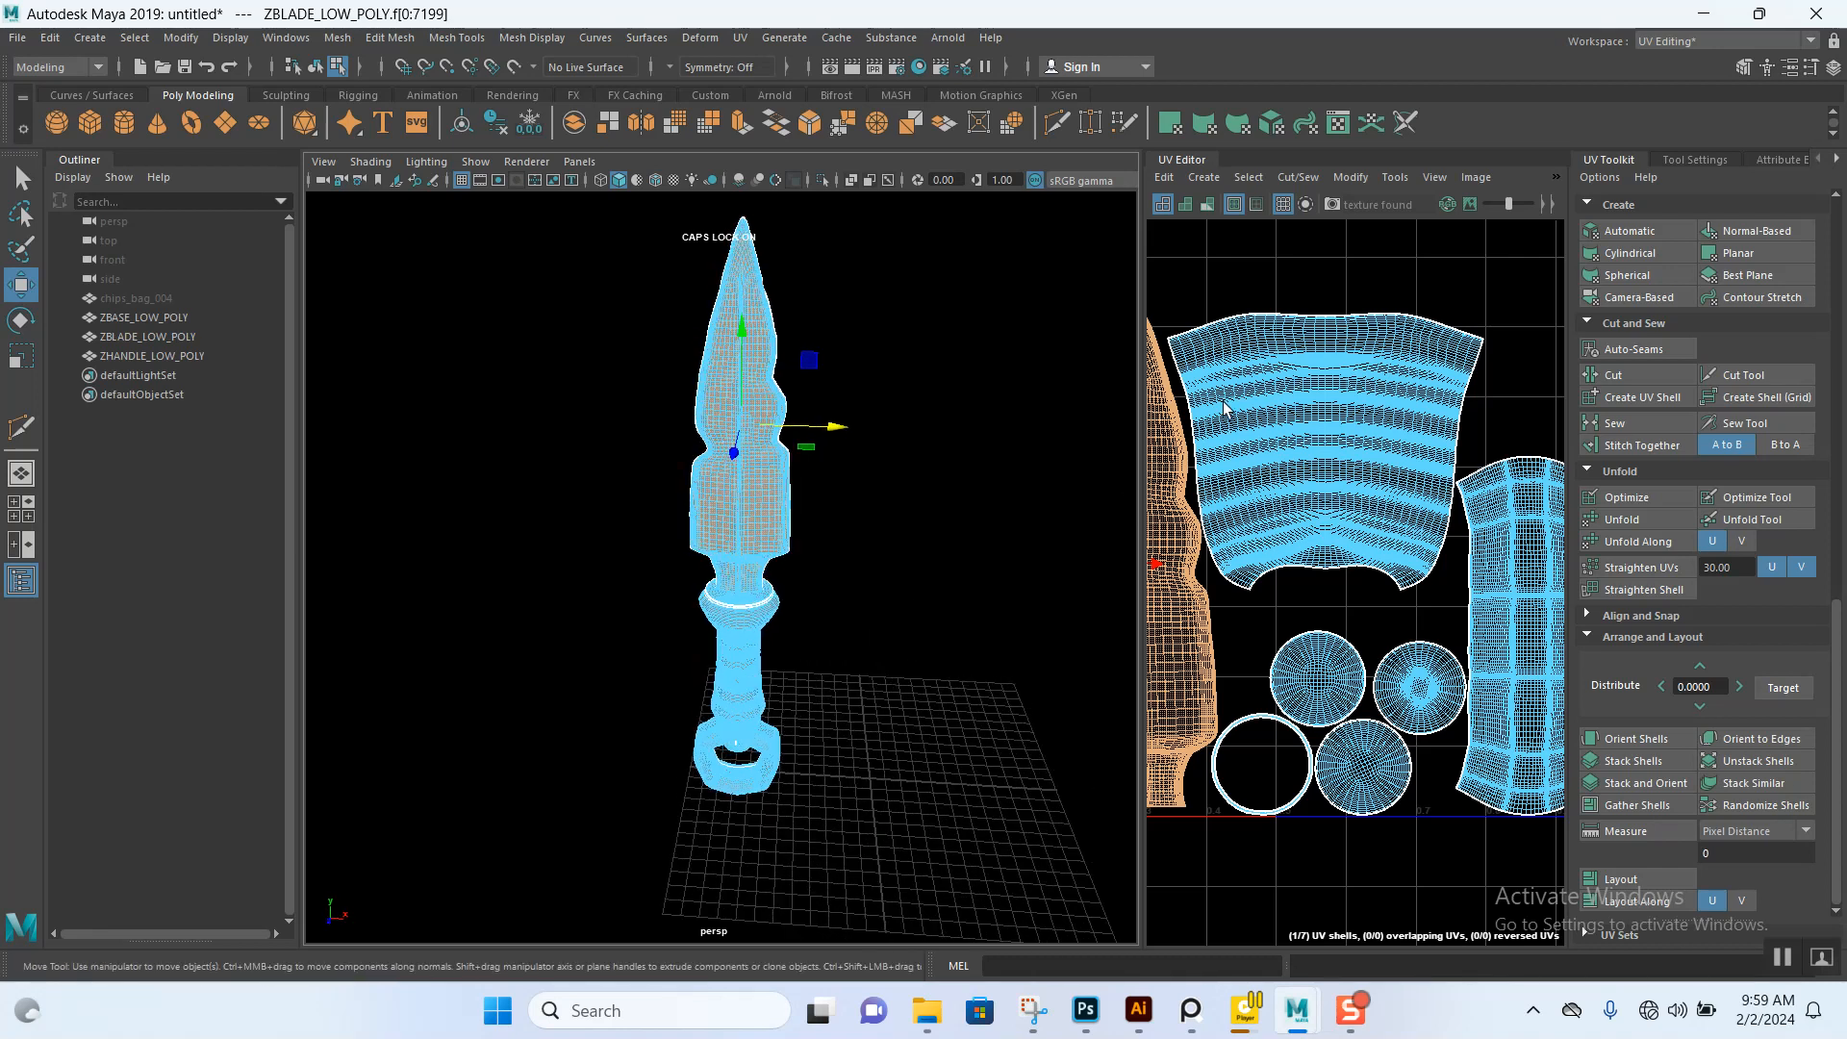
click(1599, 177)
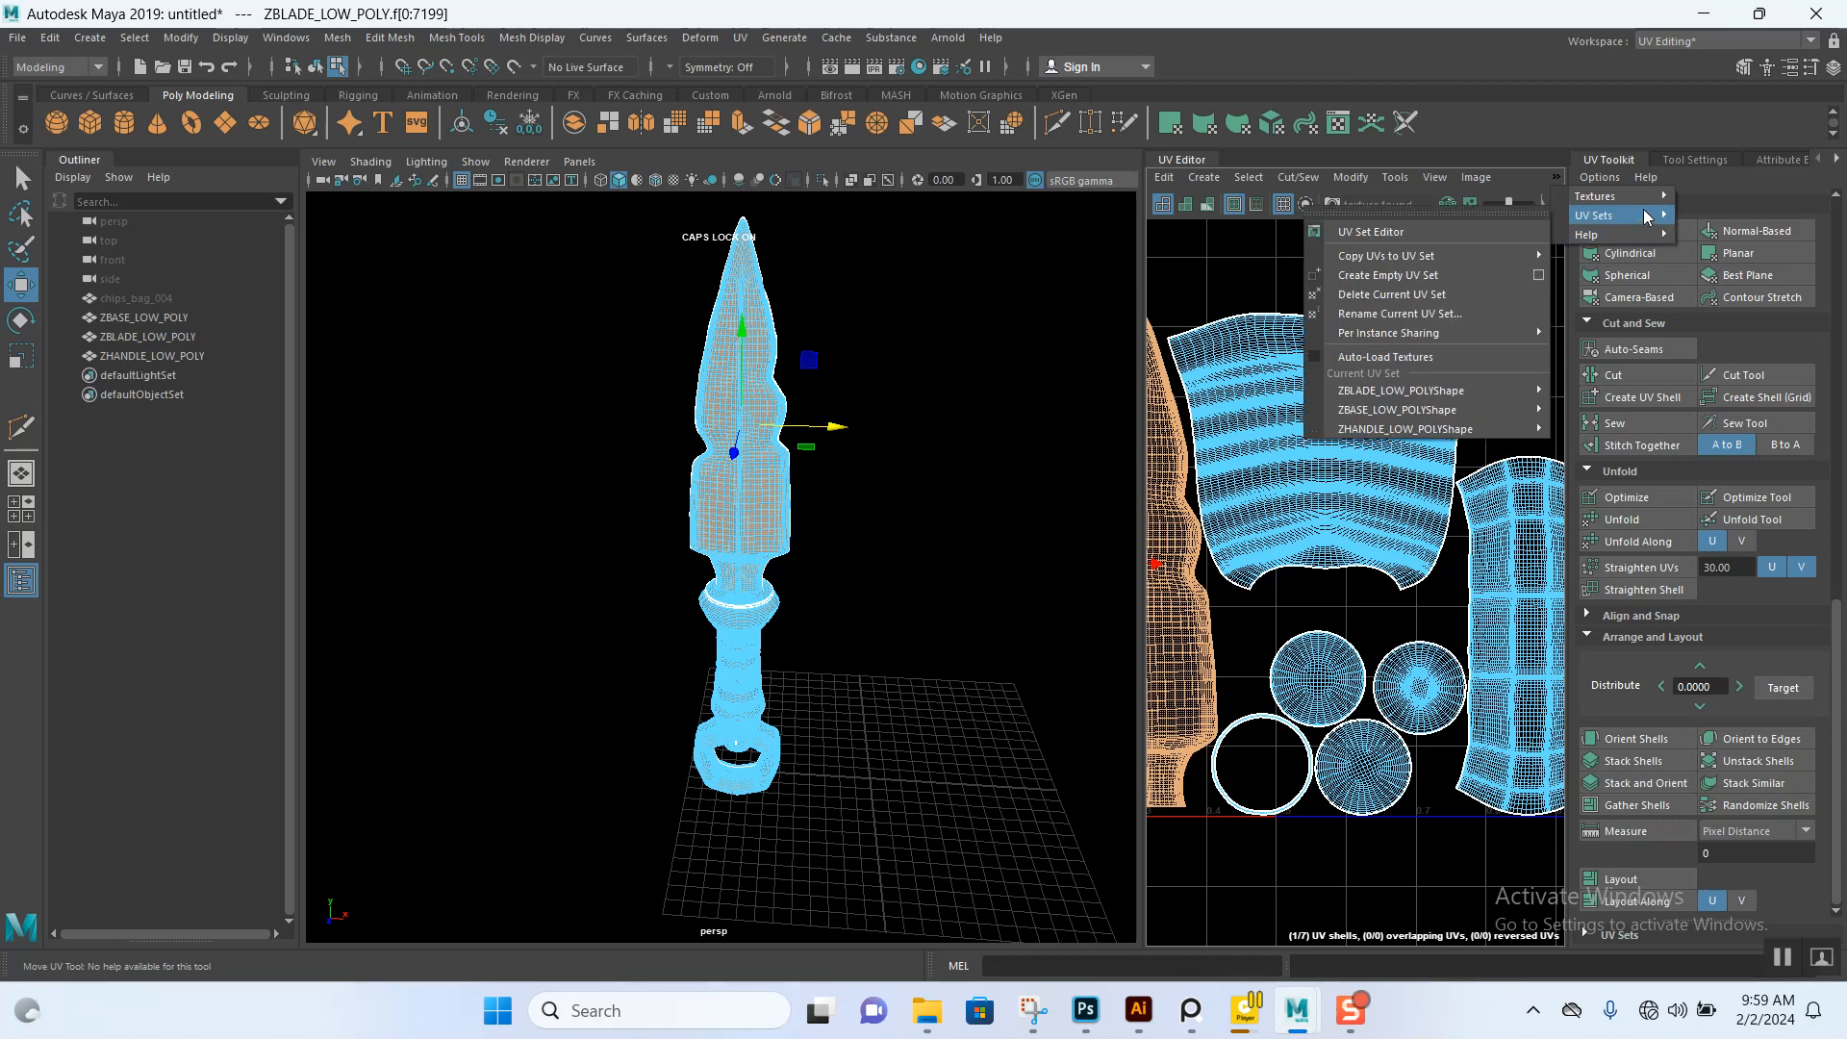
mouse_move(1663, 200)
click(1731, 213)
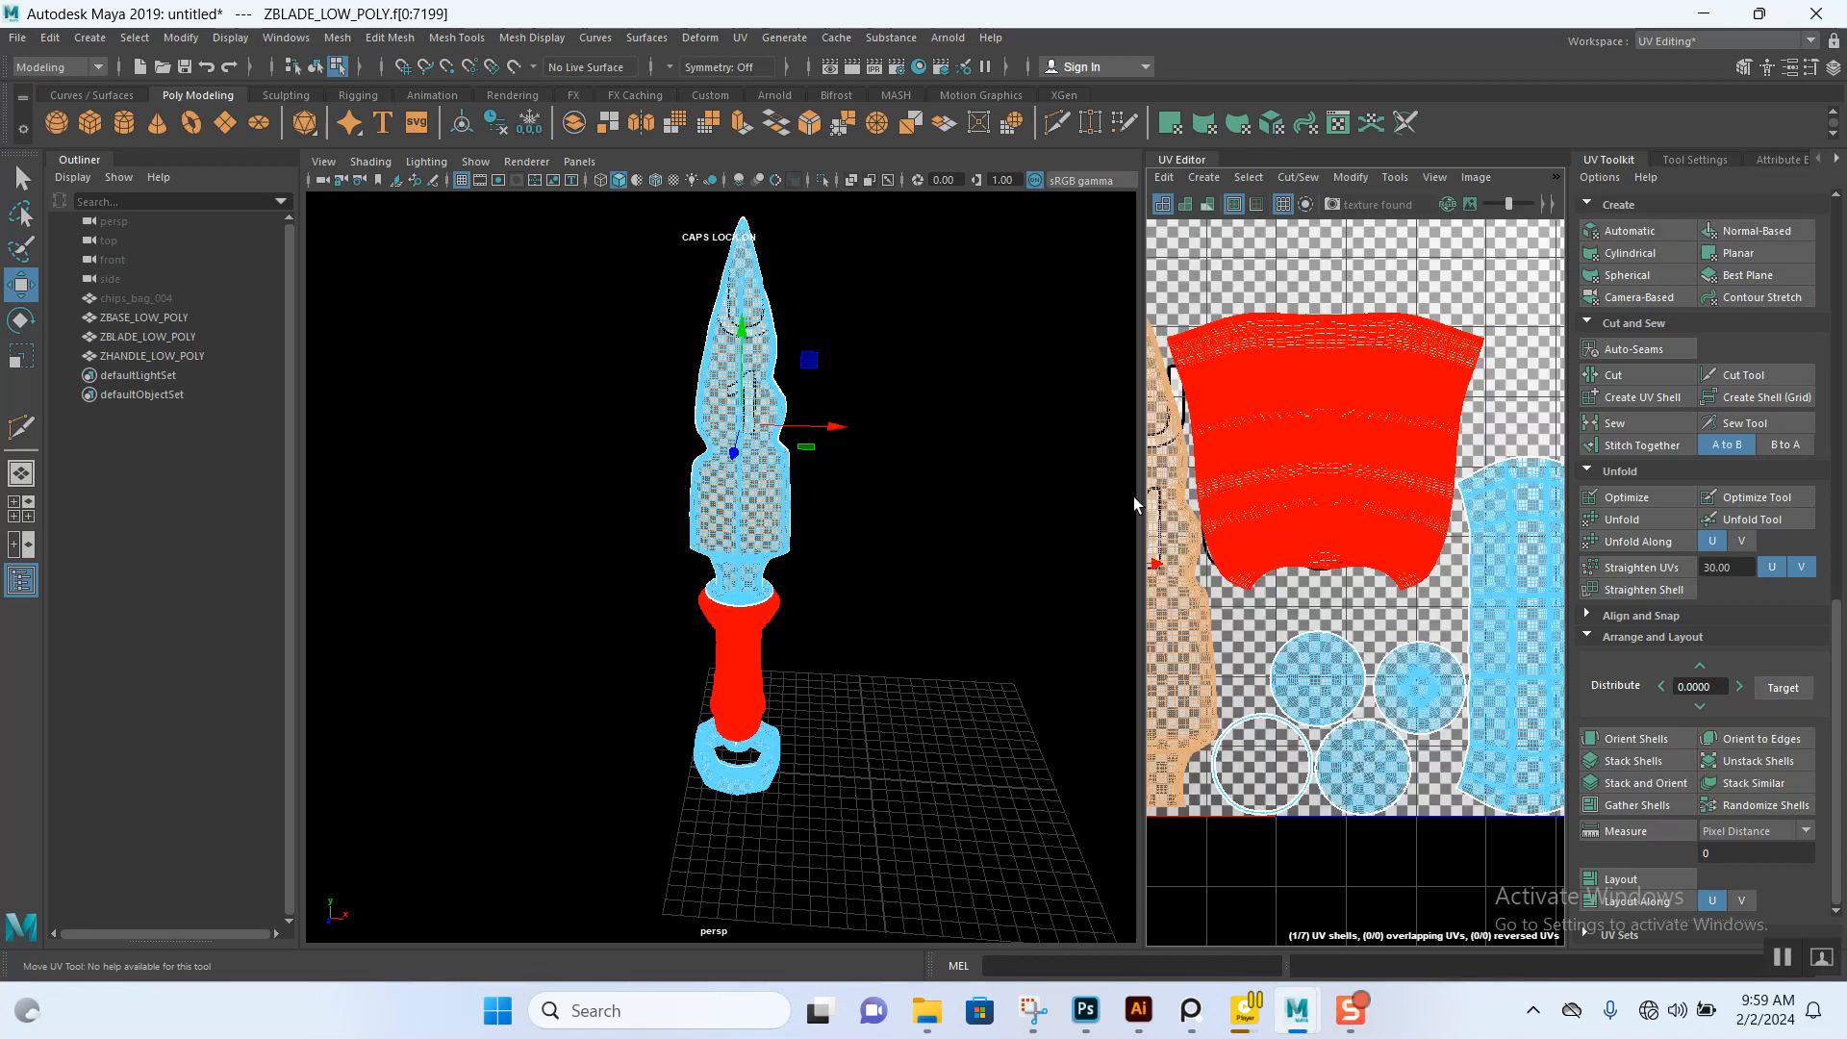
- Clear the selection and inspect the checker pattern on the blade, handle and ring base for stretching
click(988, 588)
scroll(956, 712, up, 10)
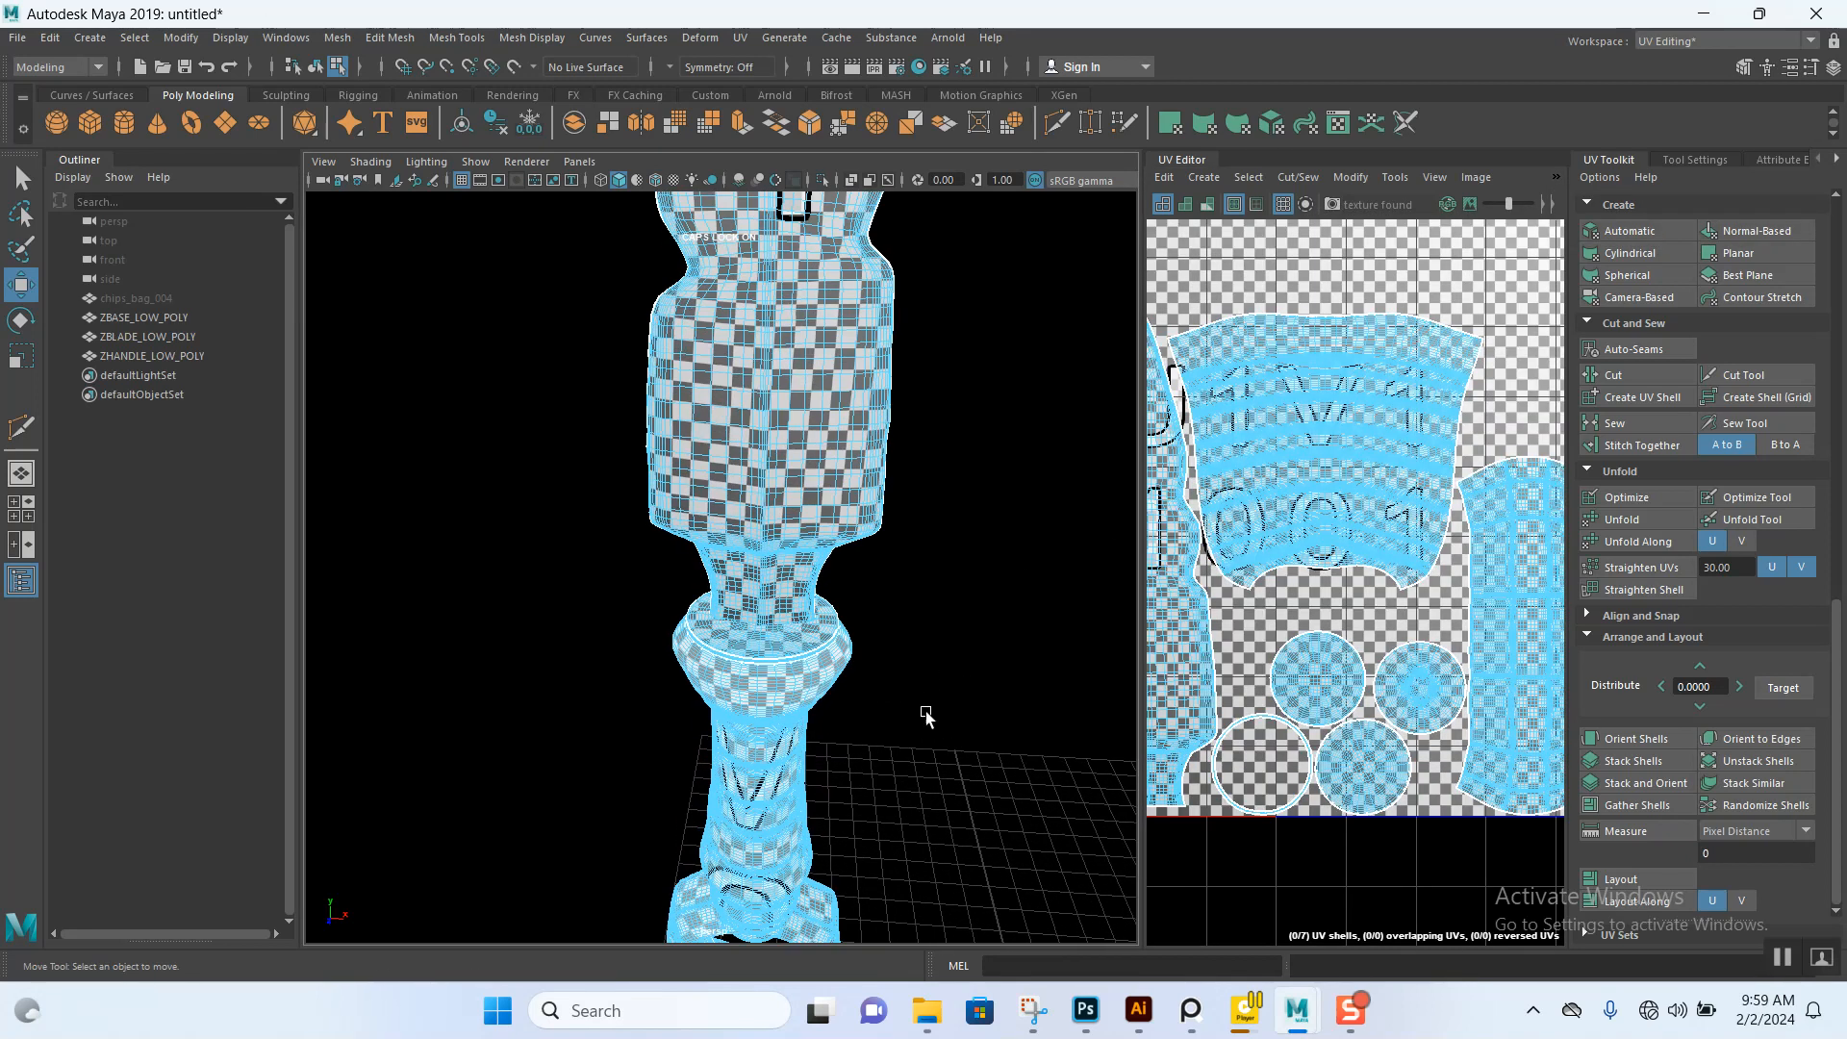
alt+right_drag(934, 471, 965, 750)
alt+drag(962, 745, 991, 618)
alt+drag(868, 630, 893, 546)
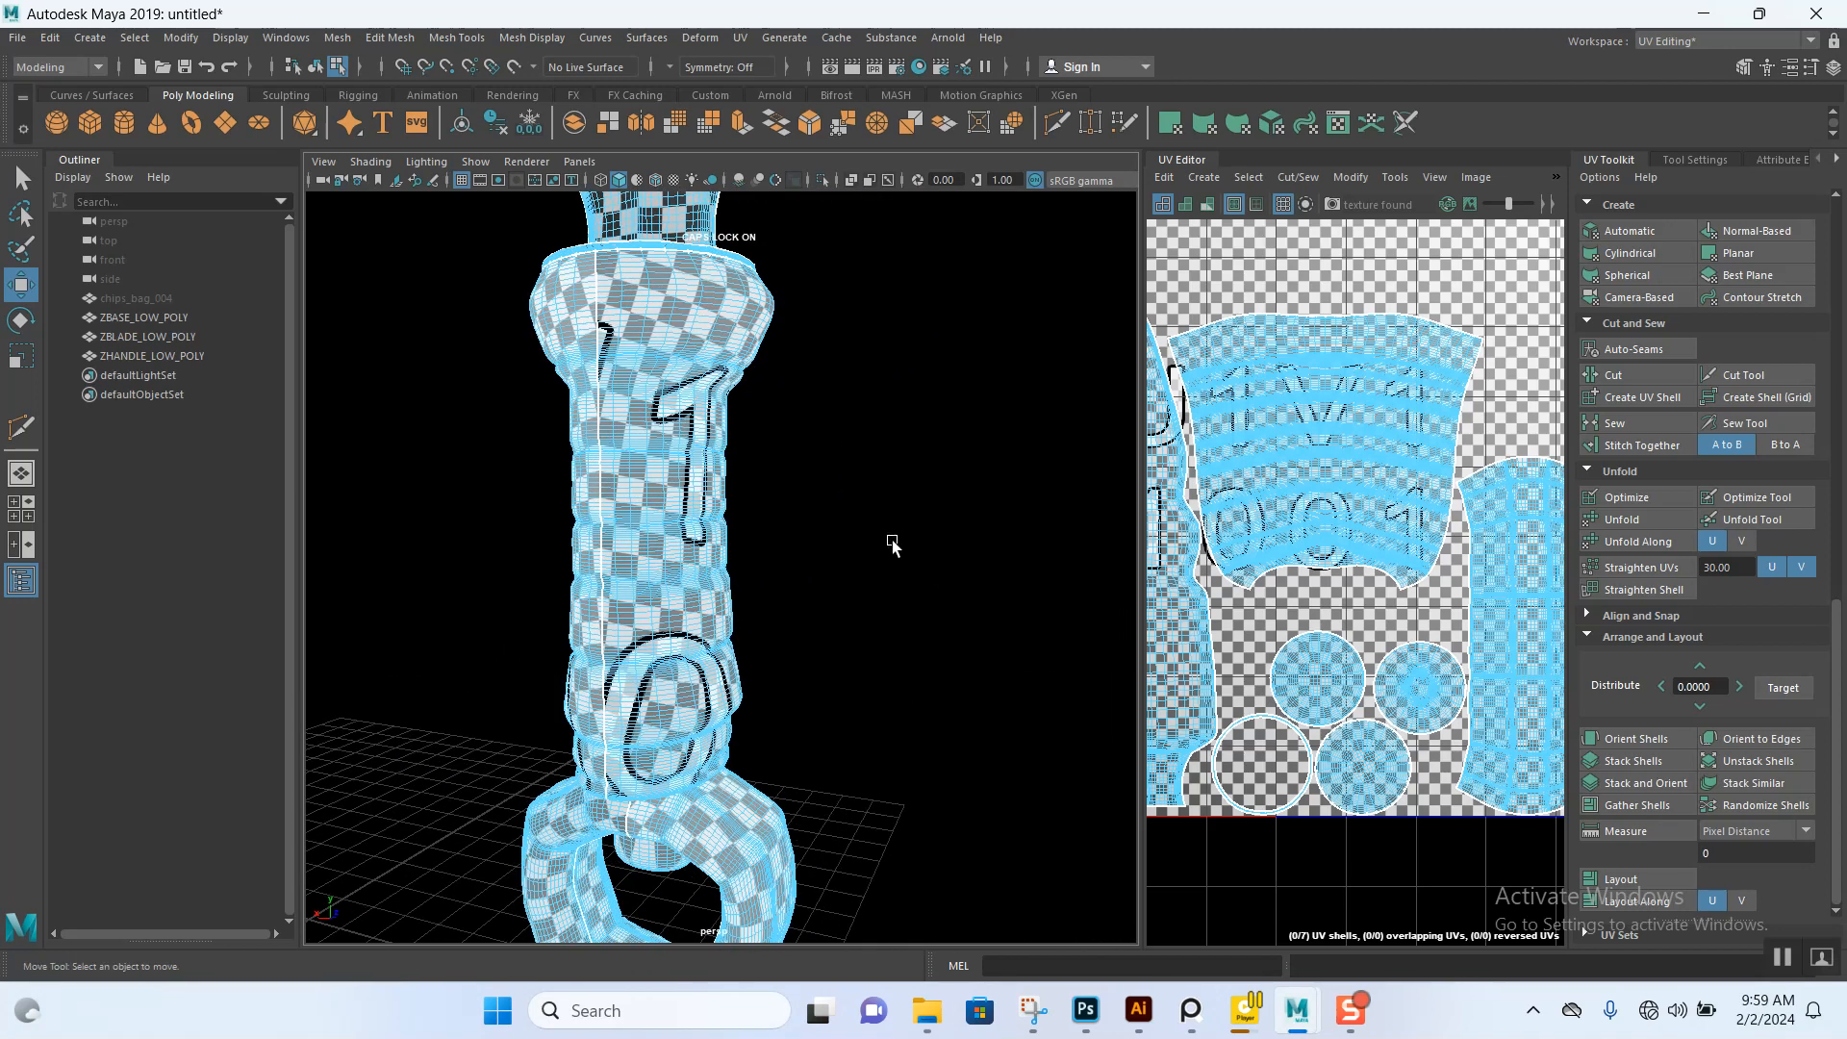
alt+drag(890, 620, 813, 625)
alt+middle_drag(813, 688, 808, 631)
alt+right_drag(809, 631, 1059, 396)
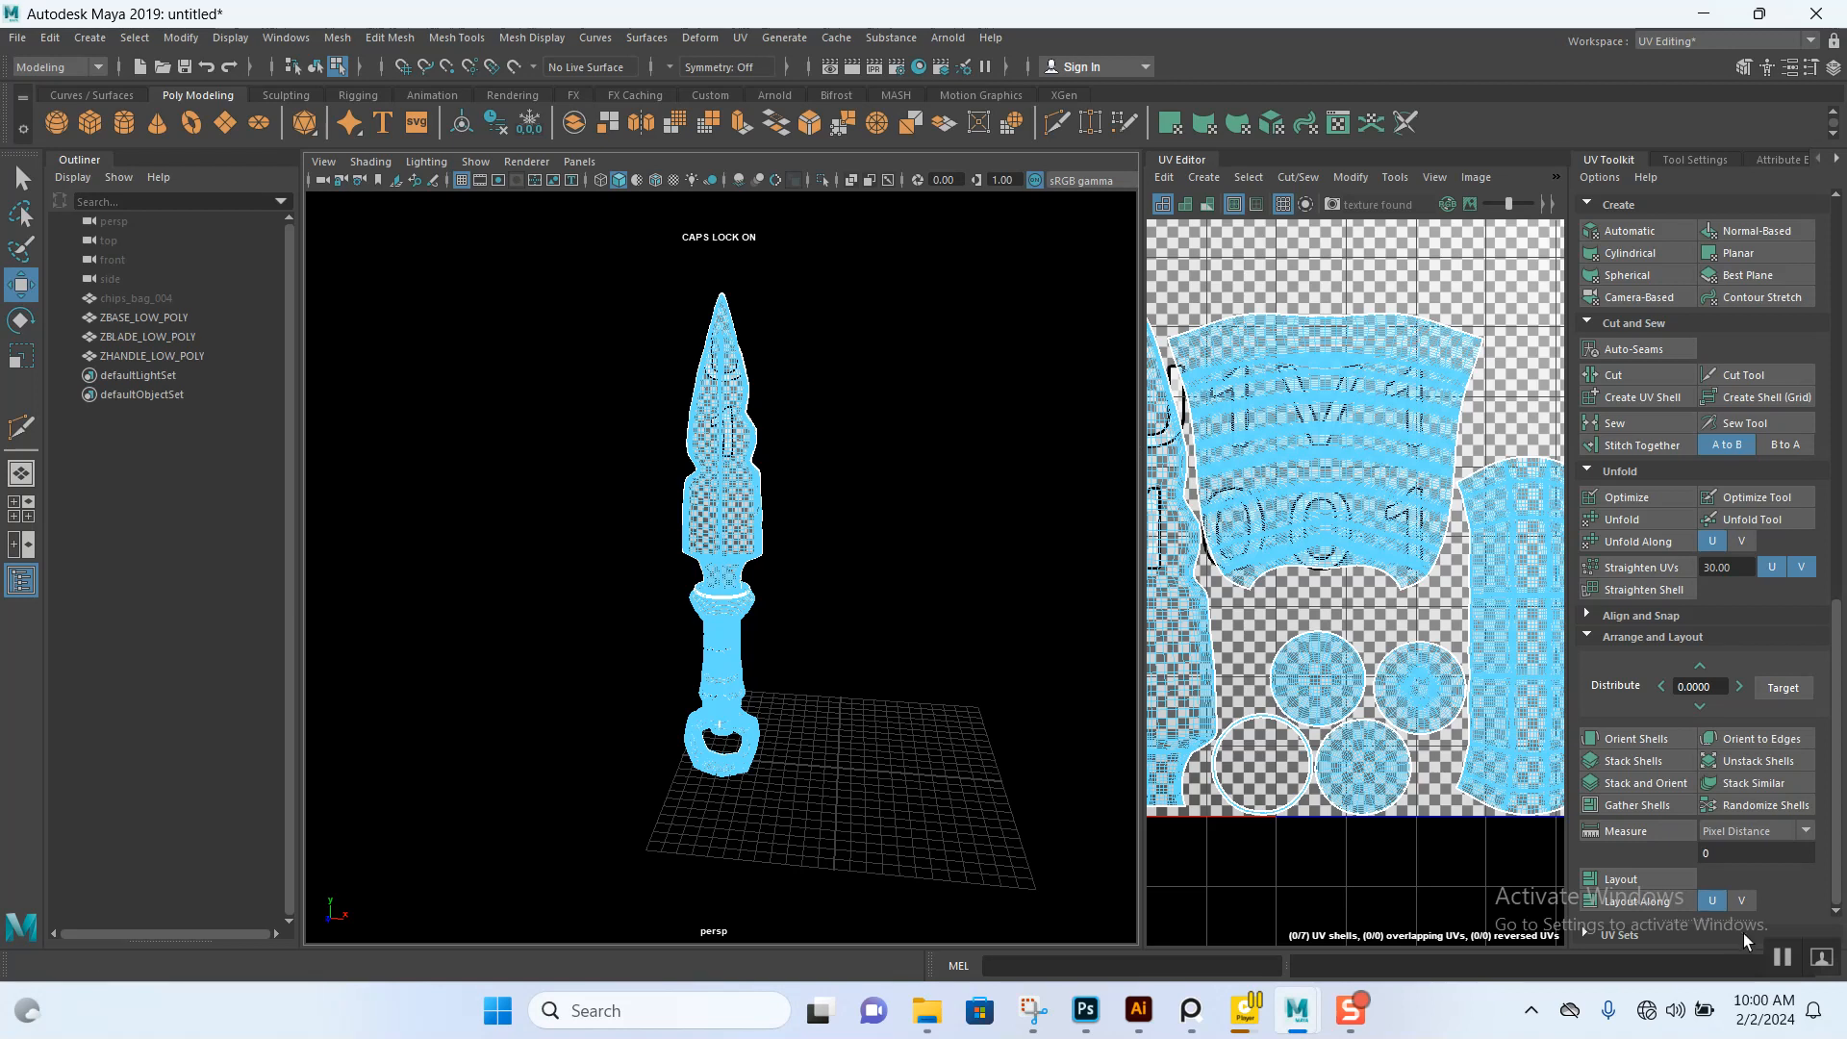